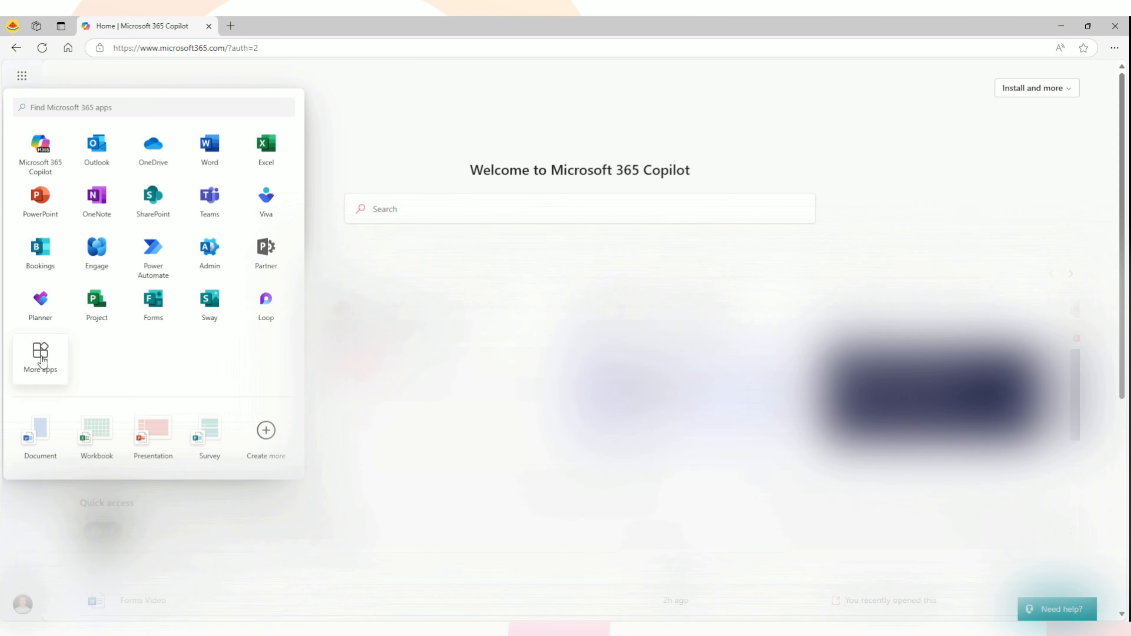
# - Show all Microsoft 365 apps and open Forms from the Productivity category
pyautogui.click(40, 355)
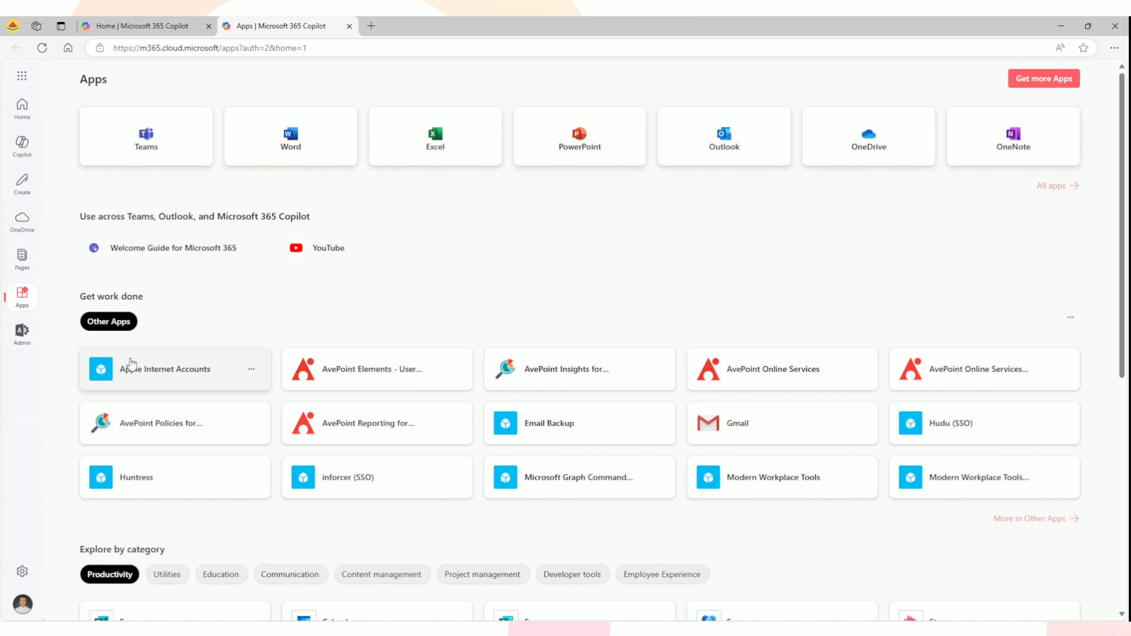
pyautogui.scroll(-4, 185, 385)
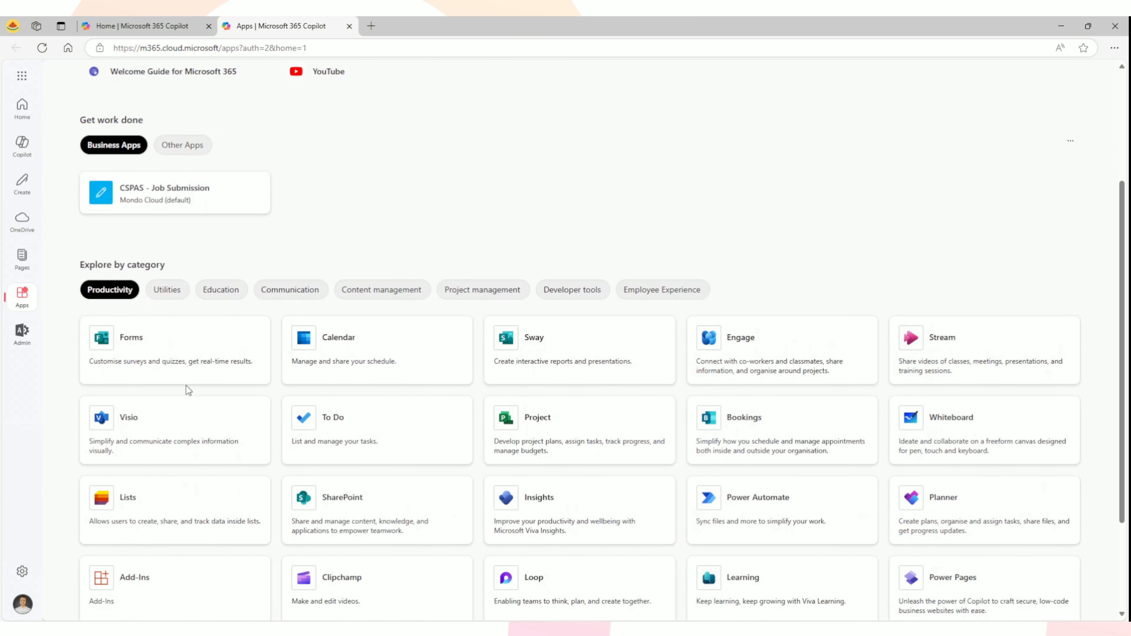
pyautogui.scroll(-1, 184, 387)
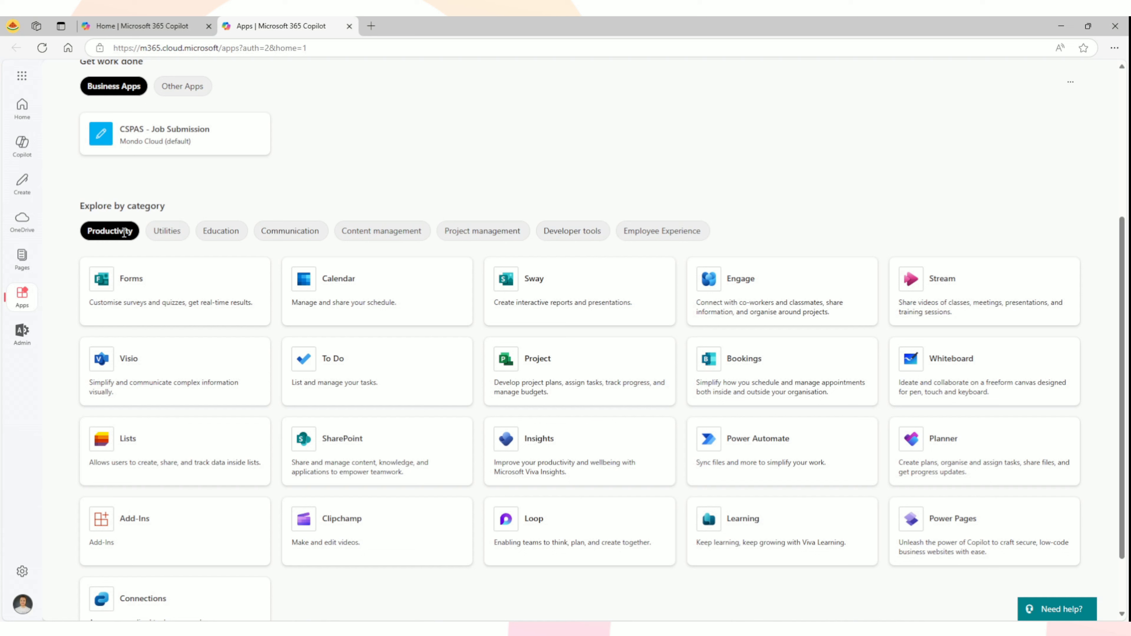
pyautogui.click(174, 291)
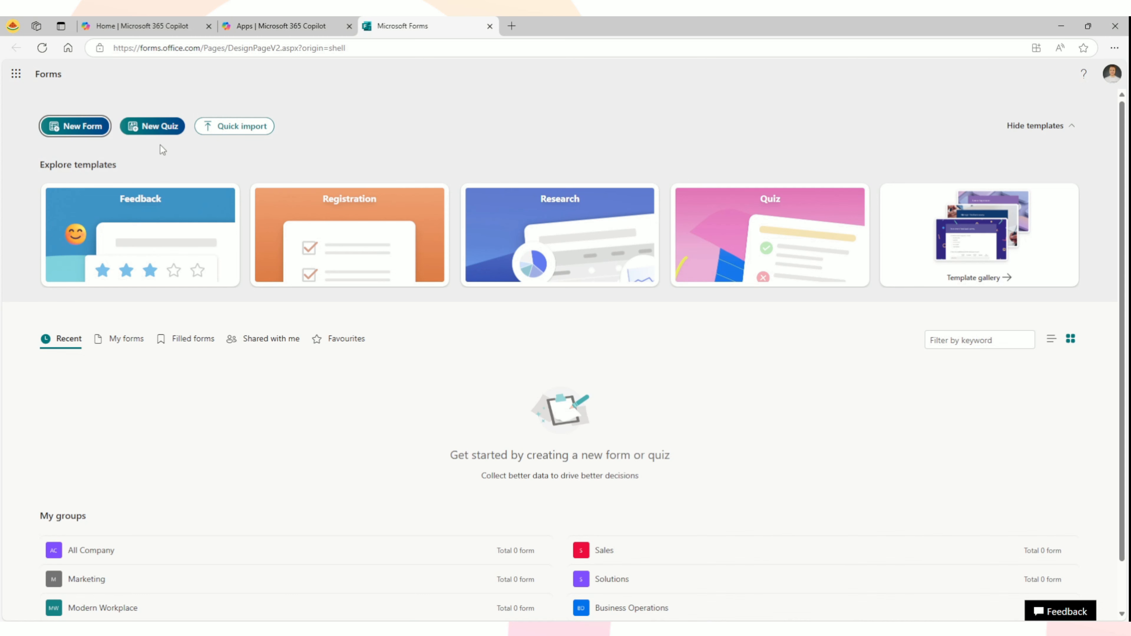
# - Check the quick import guidance for Word or PDF files and close the import dialog without uploading anything
pyautogui.click(223, 128)
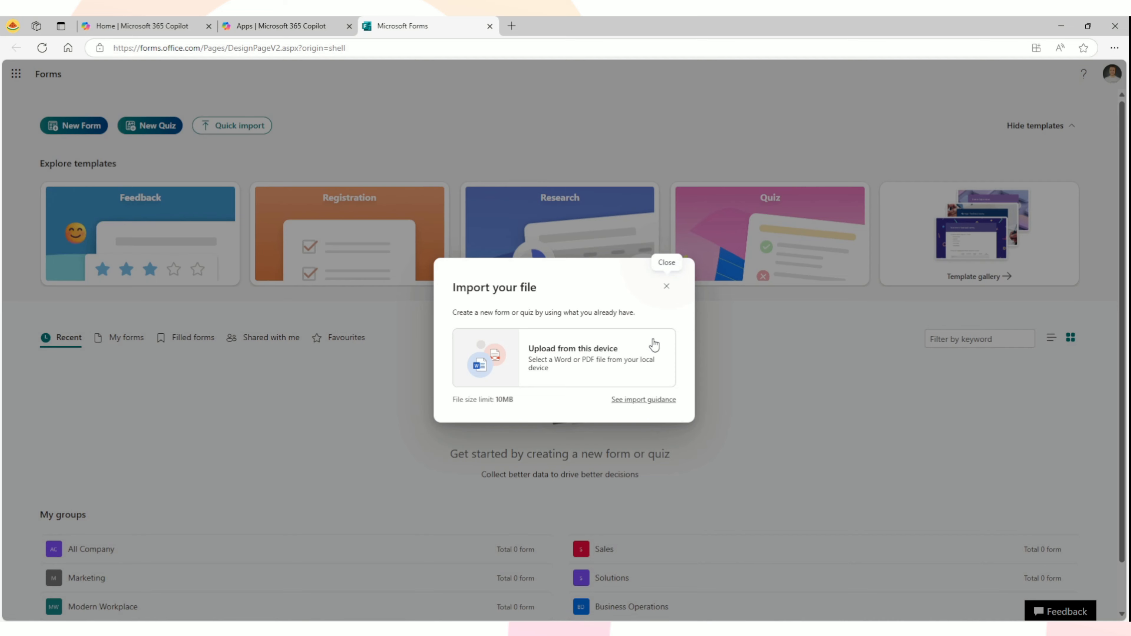
pyautogui.click(657, 400)
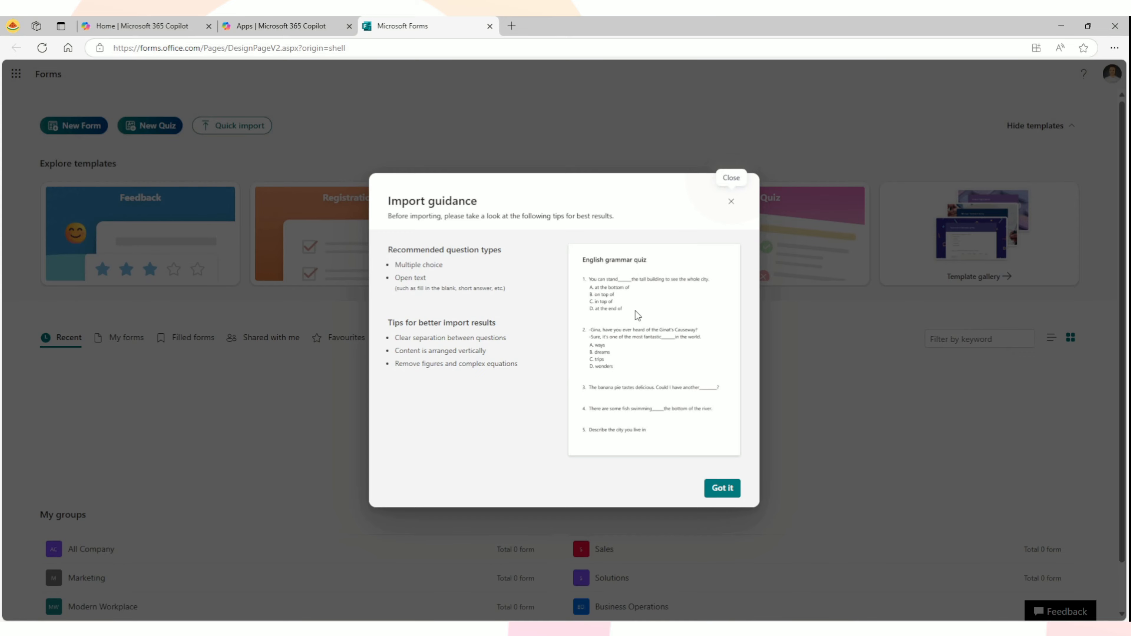
pyautogui.click(722, 489)
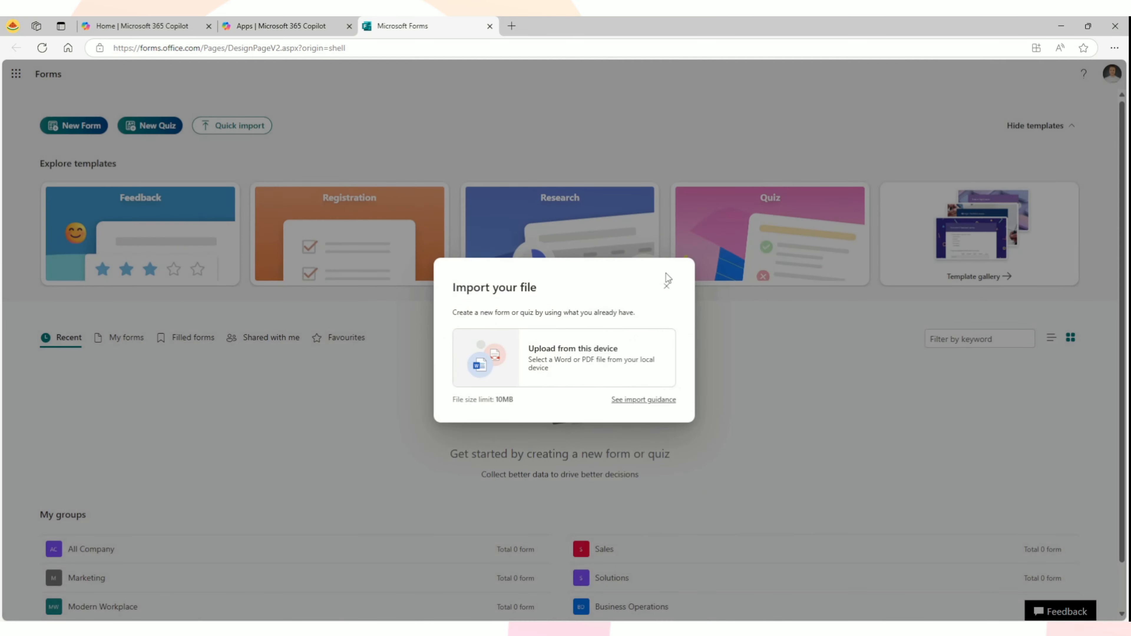
pyautogui.click(666, 284)
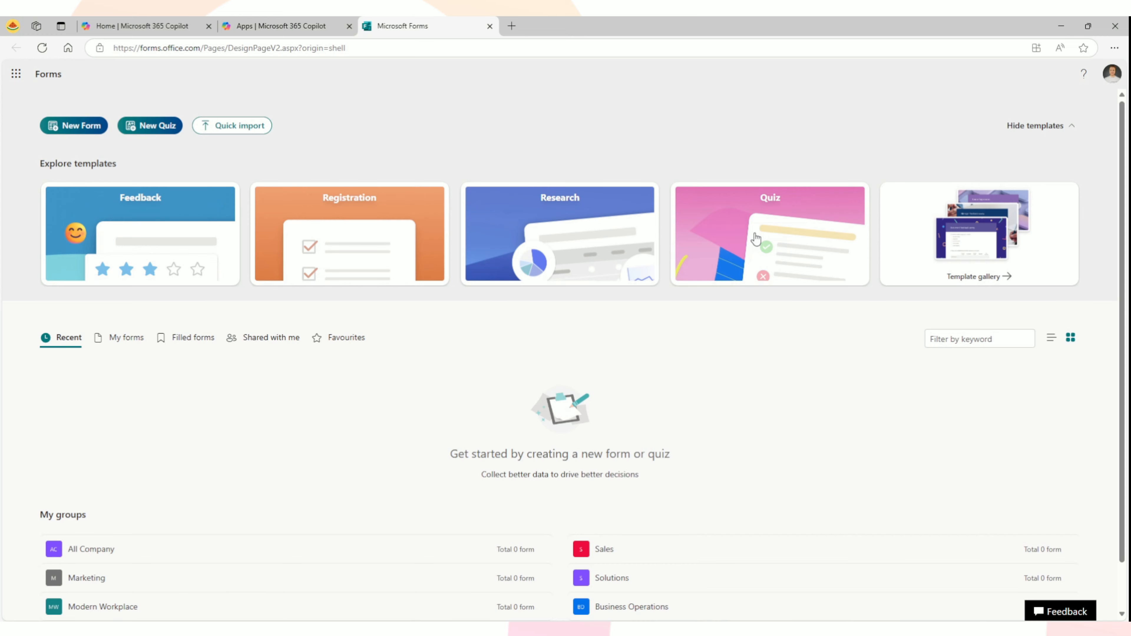
# - Open the full template gallery and look through the trending templates and the template categories
pyautogui.click(1008, 276)
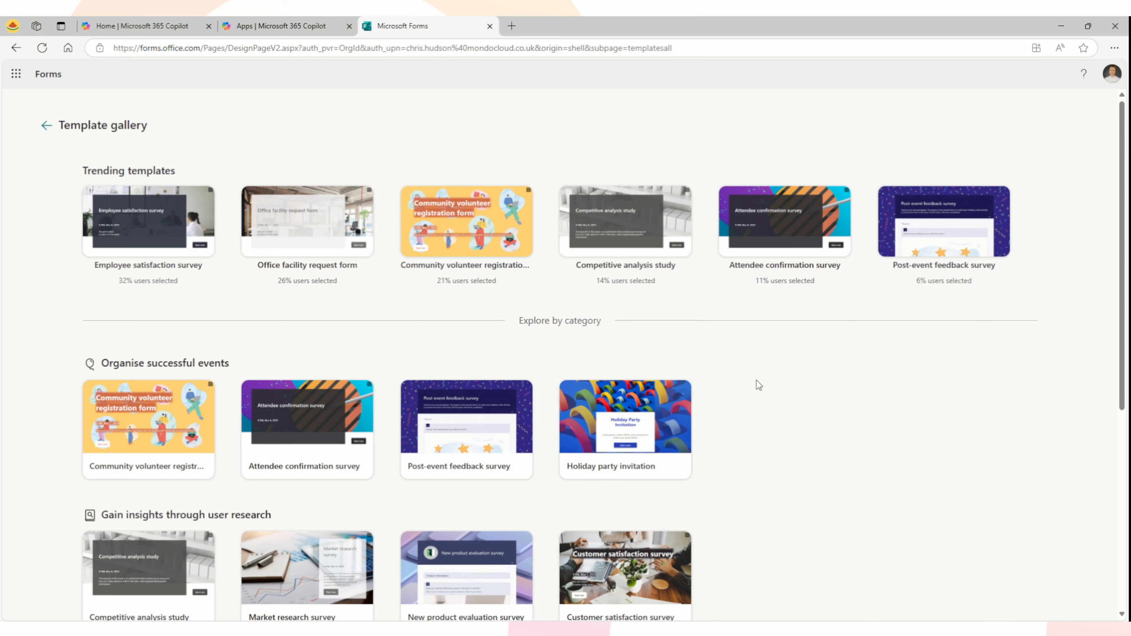
pyautogui.scroll(-1, 757, 380)
pyautogui.scroll(-2, 665, 408)
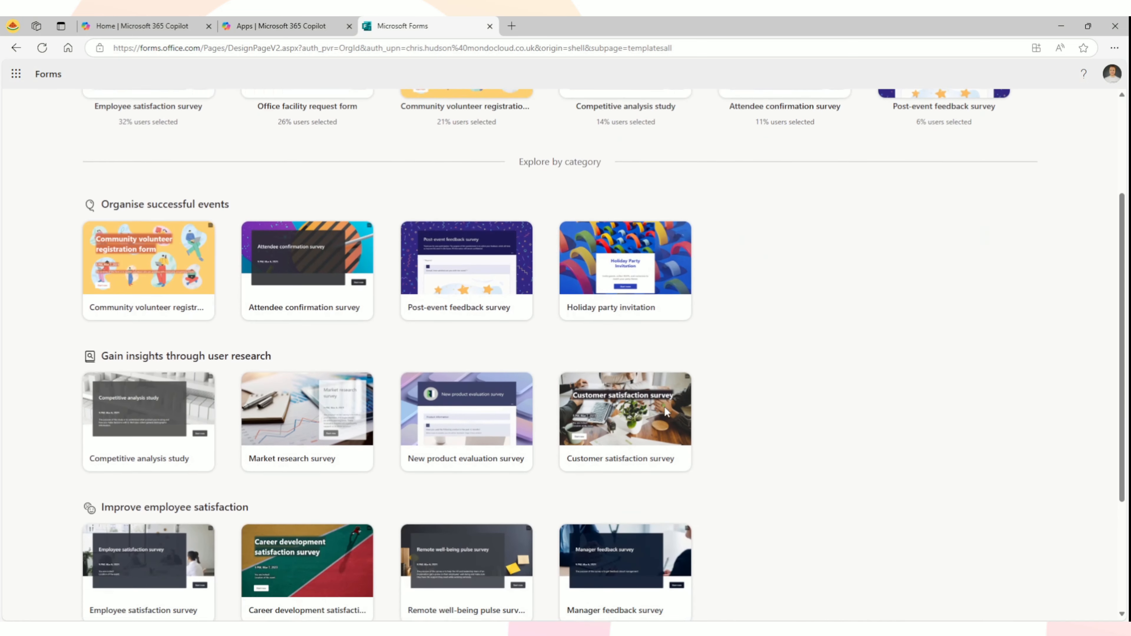
pyautogui.scroll(-3, 660, 383)
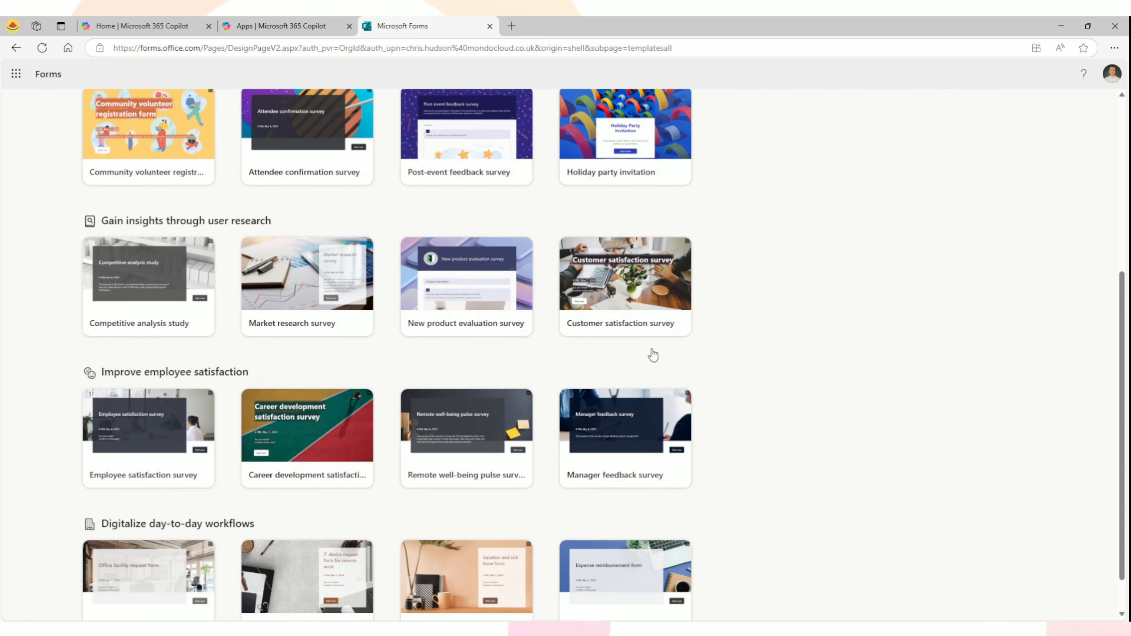
pyautogui.scroll(6, 670, 361)
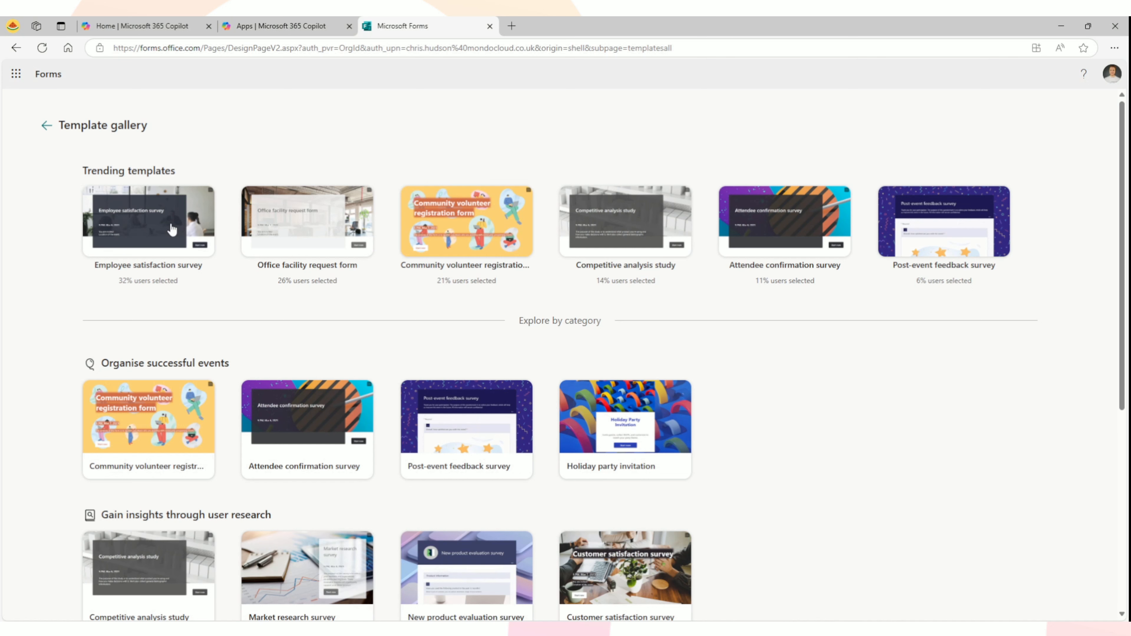
# - Open the trending Employee satisfaction survey template, examine all its questions, and close it to return to the template gallery
pyautogui.click(171, 229)
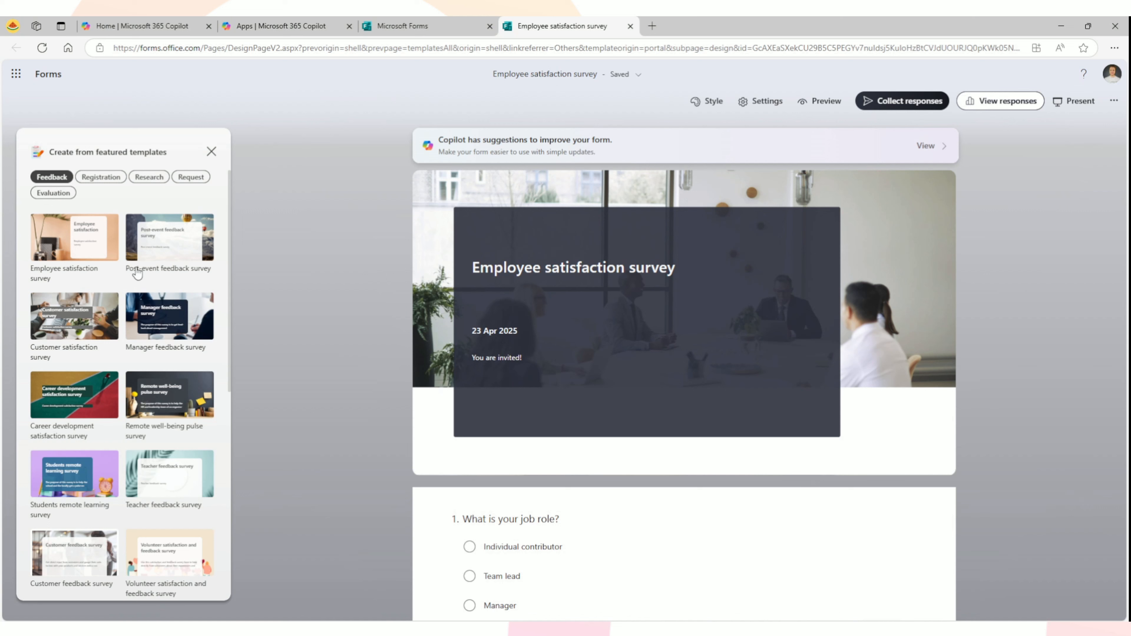
pyautogui.scroll(-1, 151, 254)
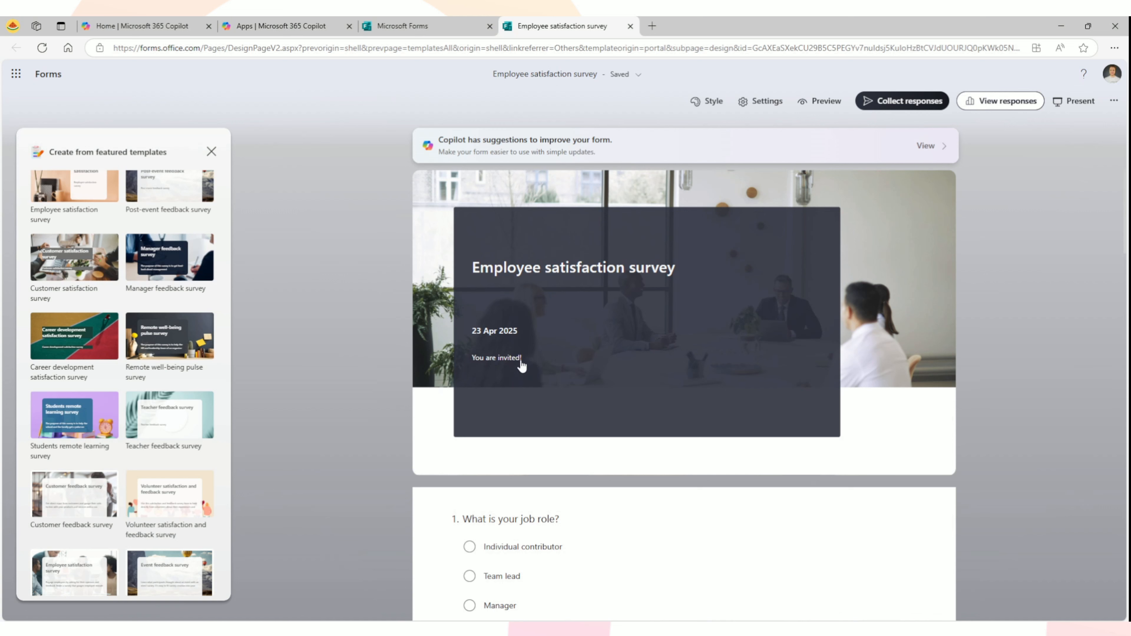
pyautogui.scroll(-1, 613, 332)
pyautogui.scroll(-2, 615, 332)
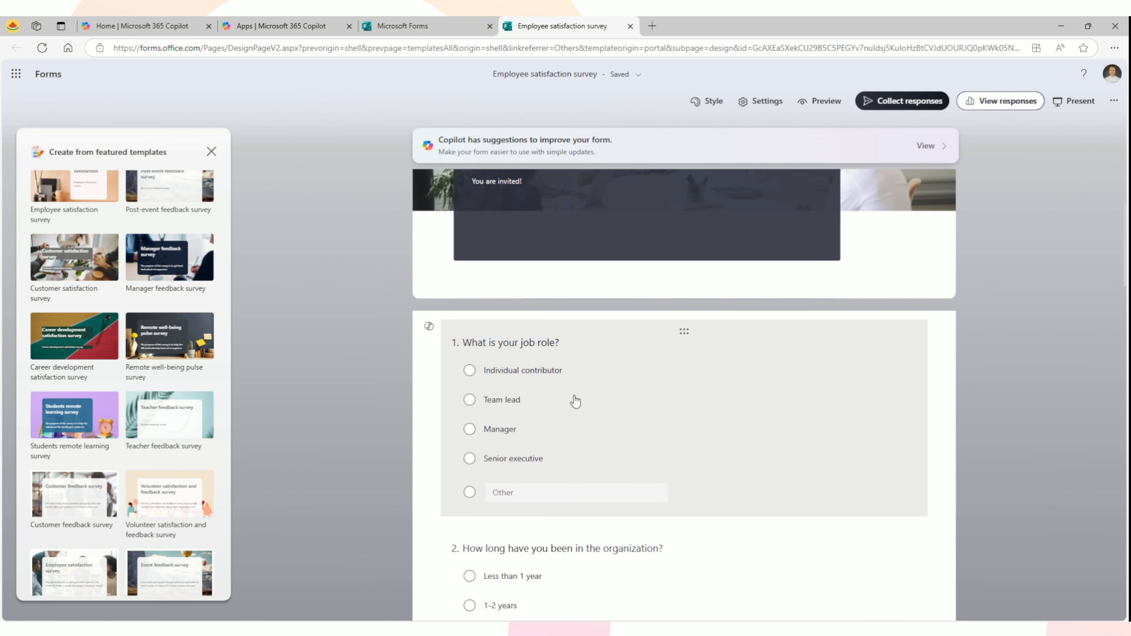
pyautogui.scroll(-3, 593, 403)
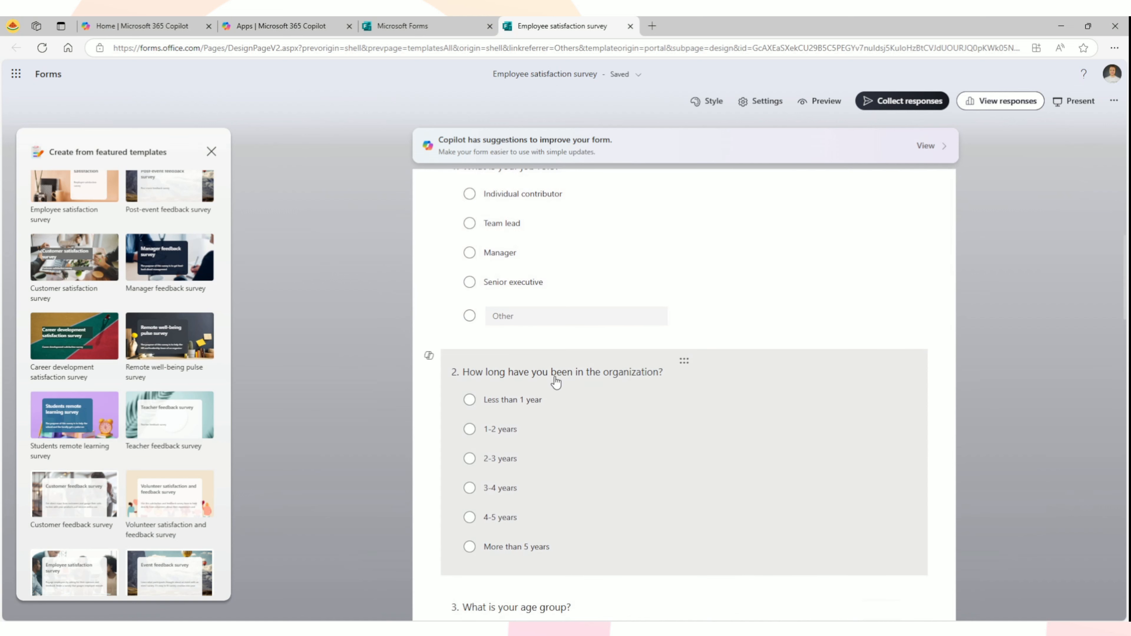
pyautogui.scroll(-4, 587, 383)
pyautogui.scroll(-7, 587, 380)
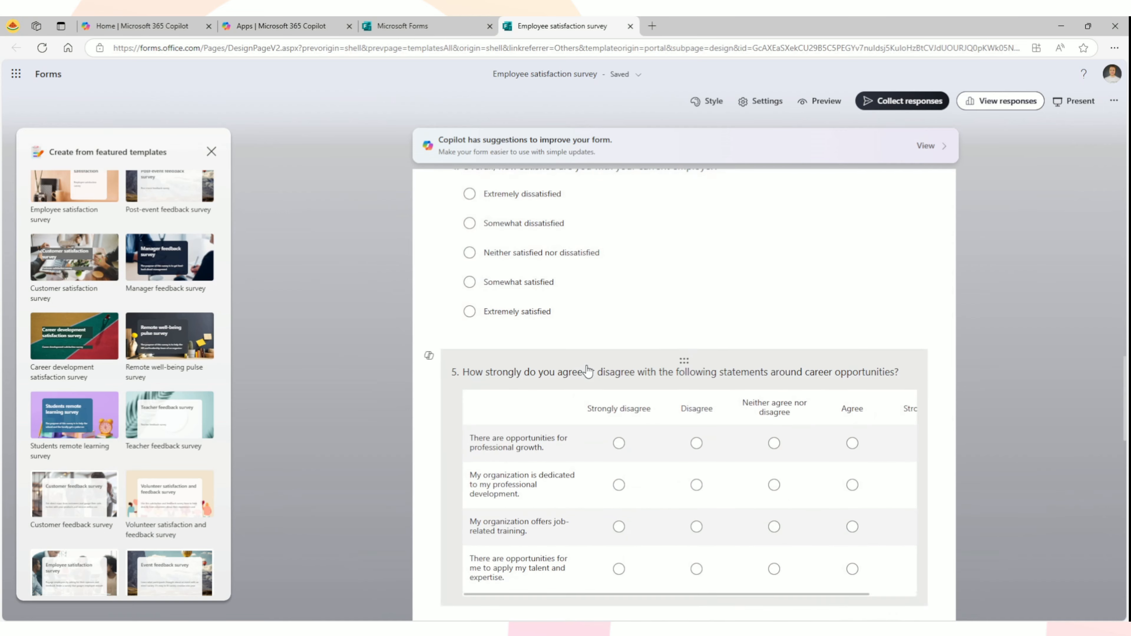
pyautogui.scroll(-1, 588, 373)
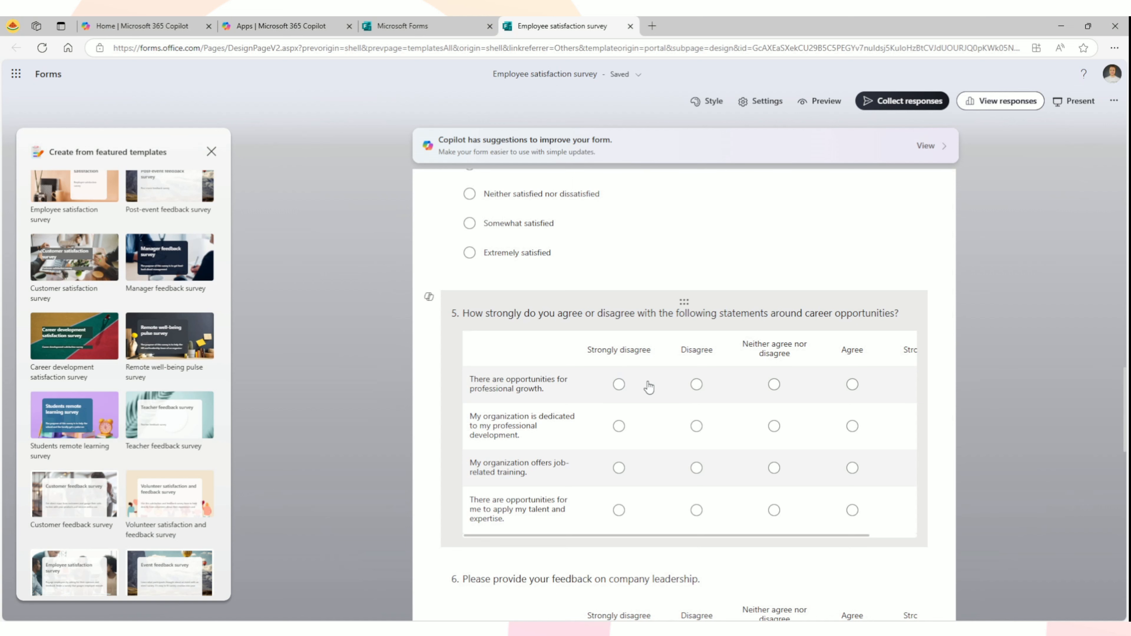
pyautogui.scroll(-9, 678, 381)
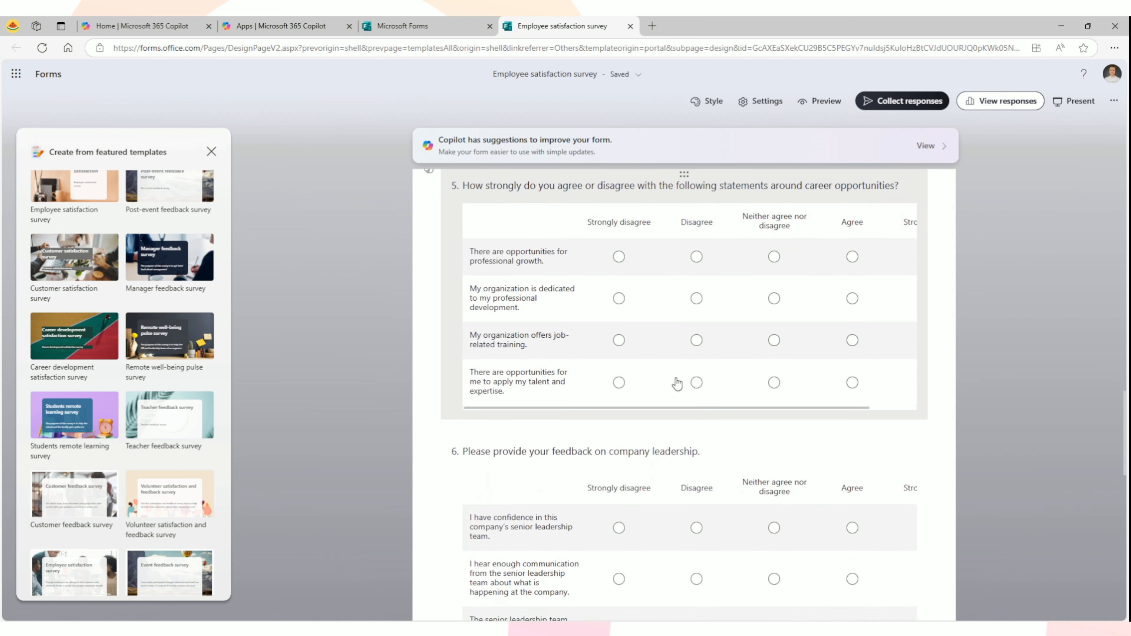
pyautogui.scroll(-8, 678, 381)
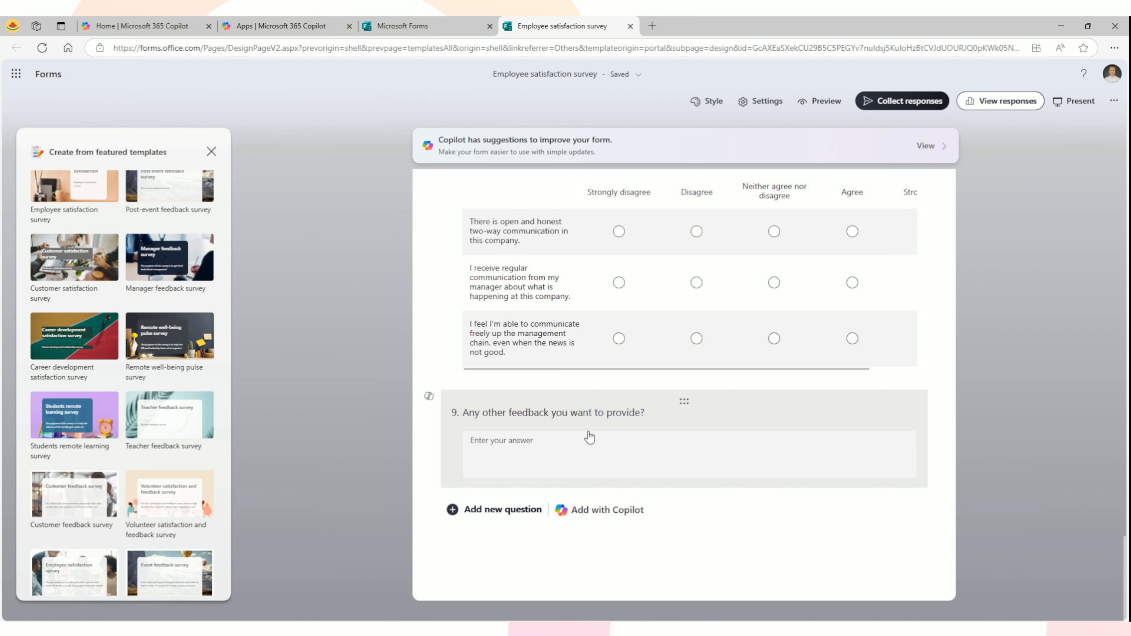
pyautogui.scroll(3, 589, 435)
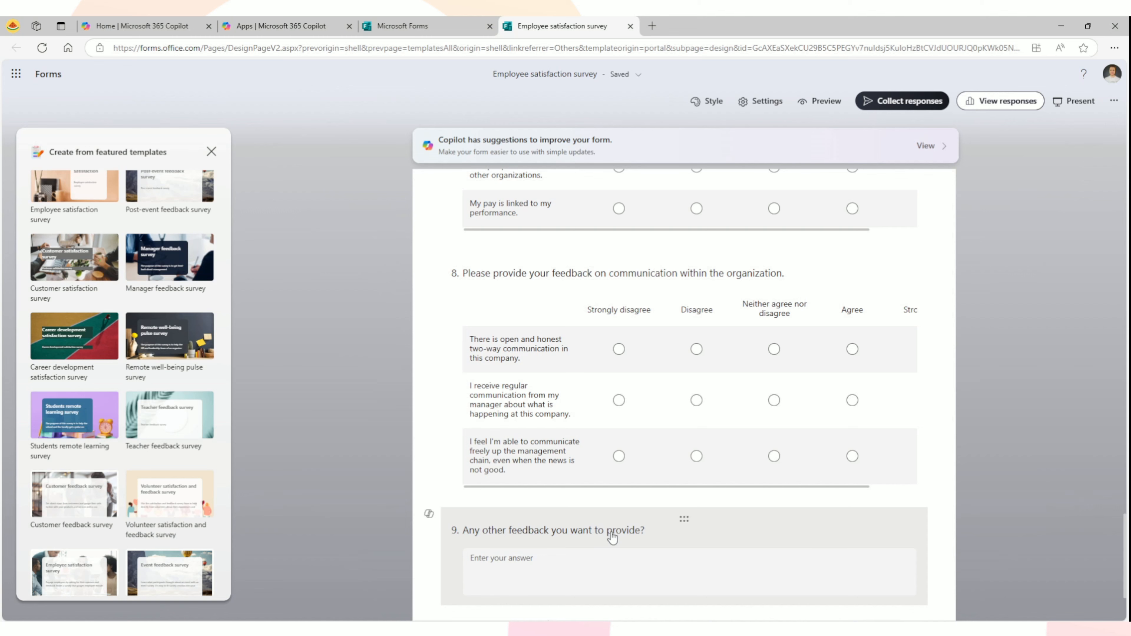
pyautogui.scroll(15, 619, 528)
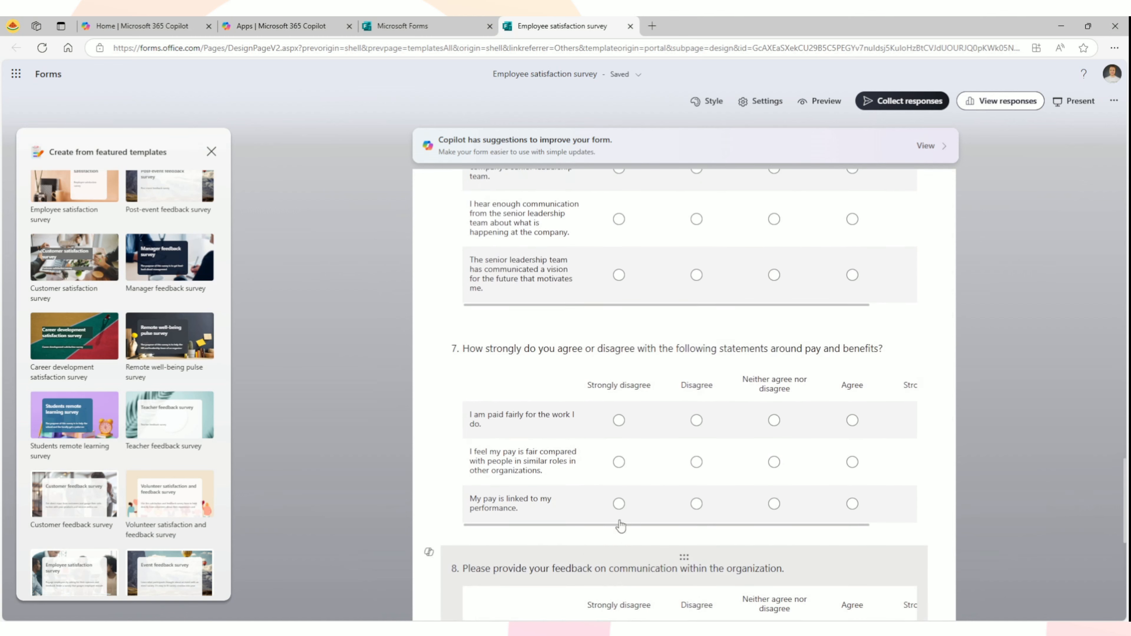
pyautogui.scroll(15, 623, 526)
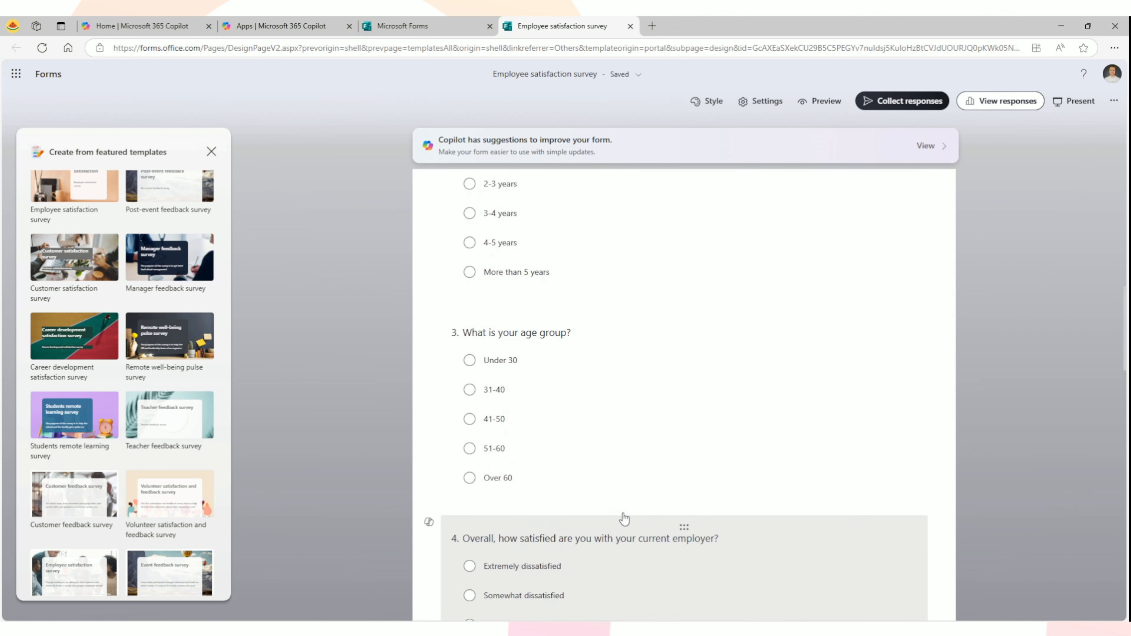
pyautogui.scroll(3, 625, 519)
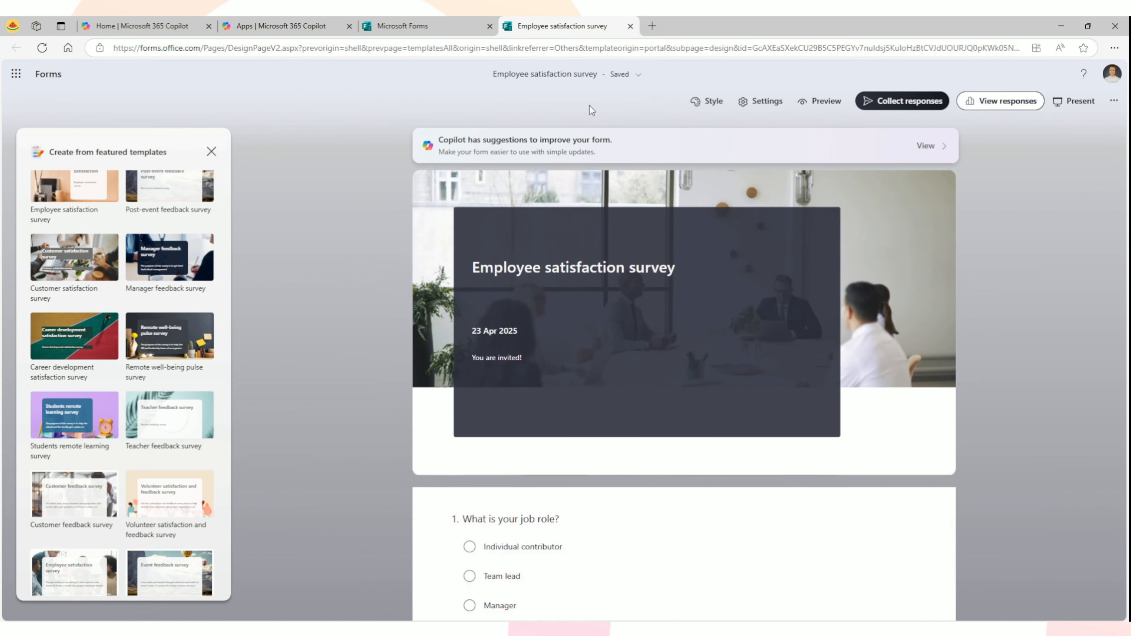
pyautogui.click(630, 27)
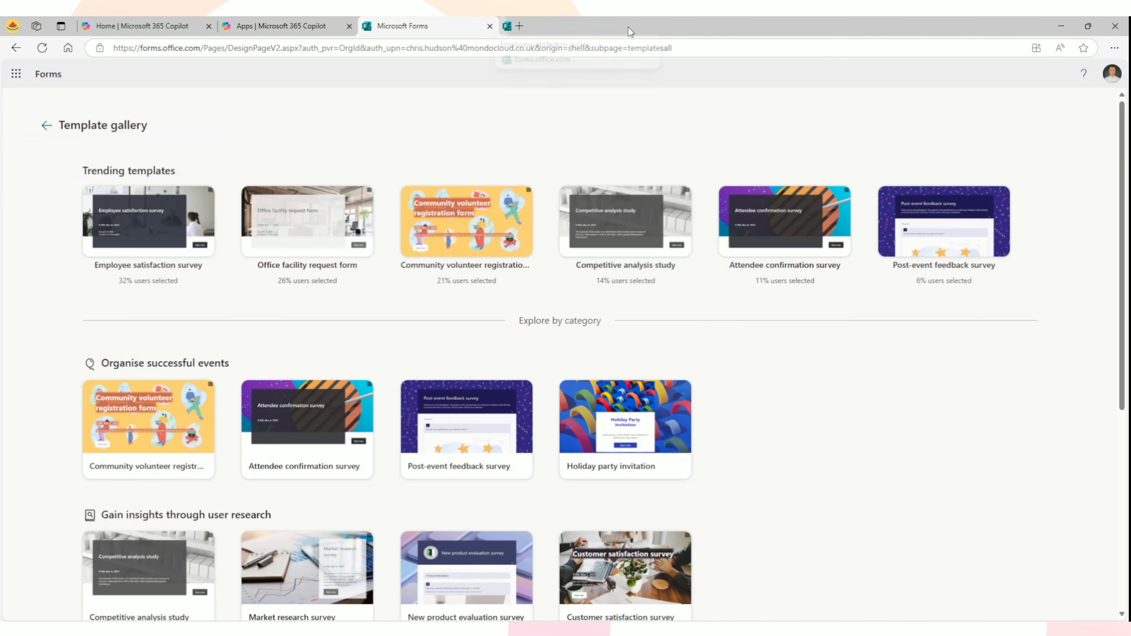
# - Open the Holiday party invitation template, examine its questions and the guest-number answer options, and close the form
pyautogui.click(643, 420)
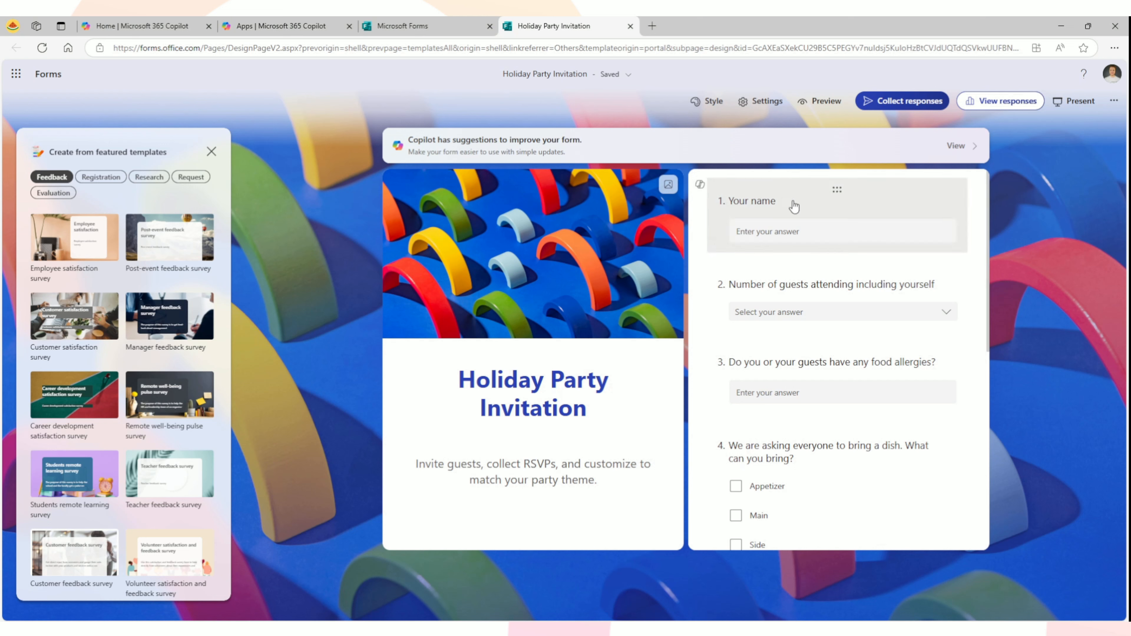
pyautogui.scroll(-1, 859, 326)
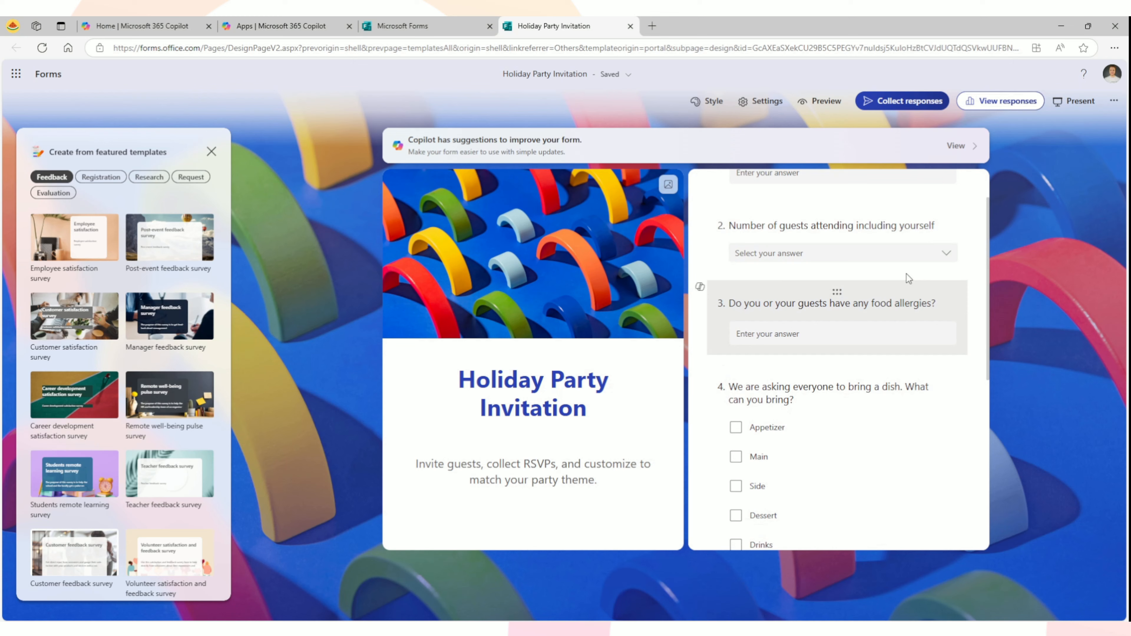
pyautogui.click(928, 254)
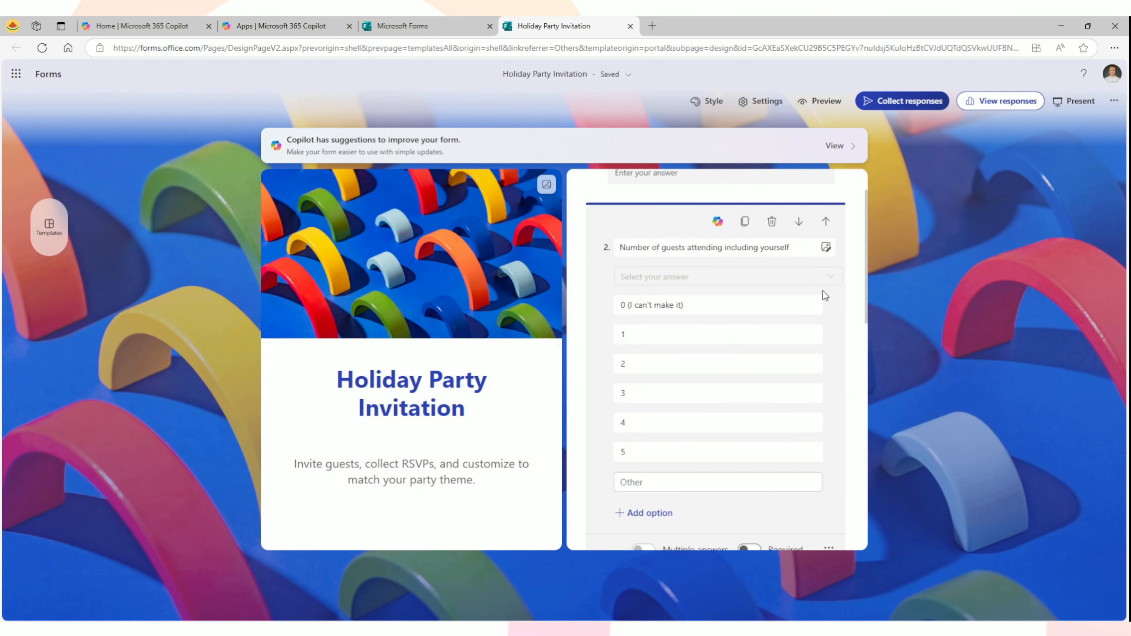
pyautogui.scroll(-10, 803, 348)
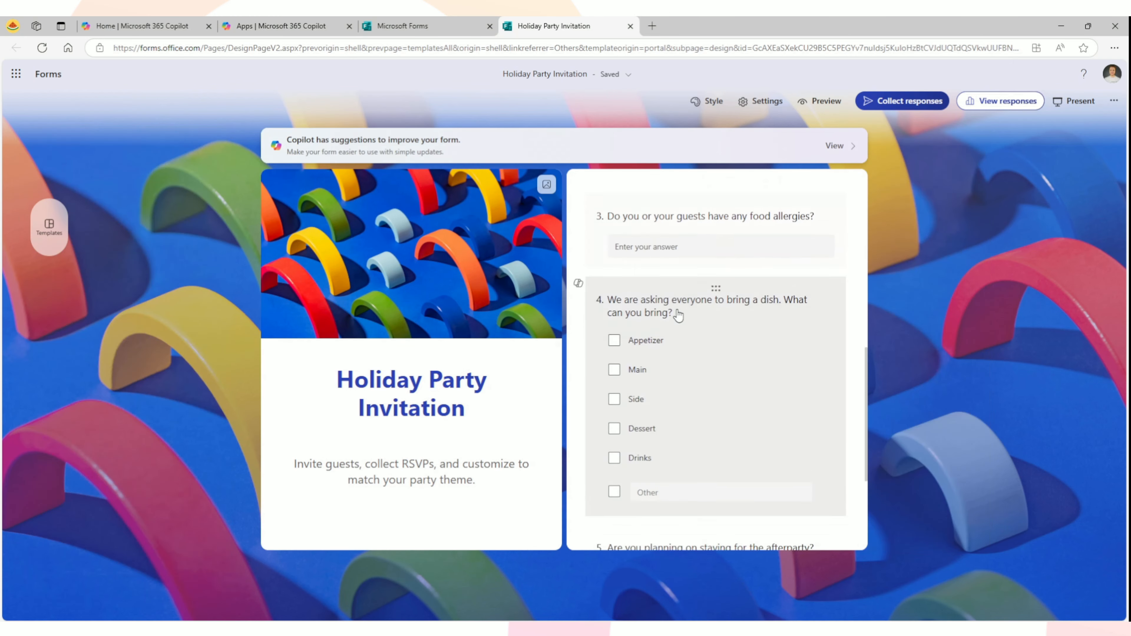
pyautogui.scroll(-5, 678, 315)
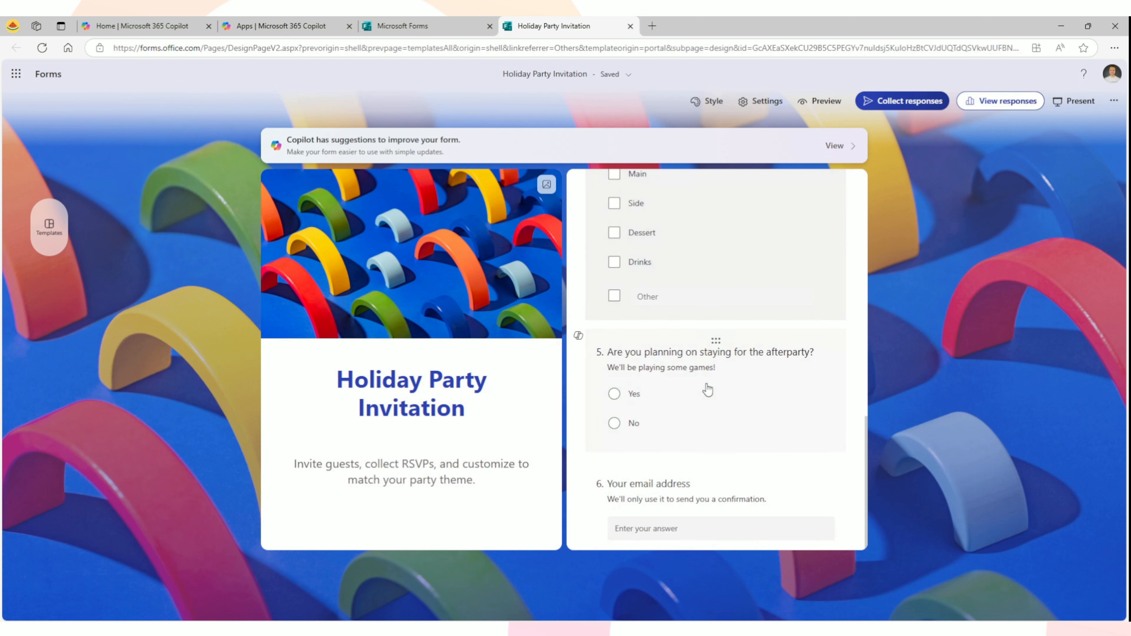
pyautogui.scroll(10, 714, 421)
pyautogui.scroll(9, 718, 421)
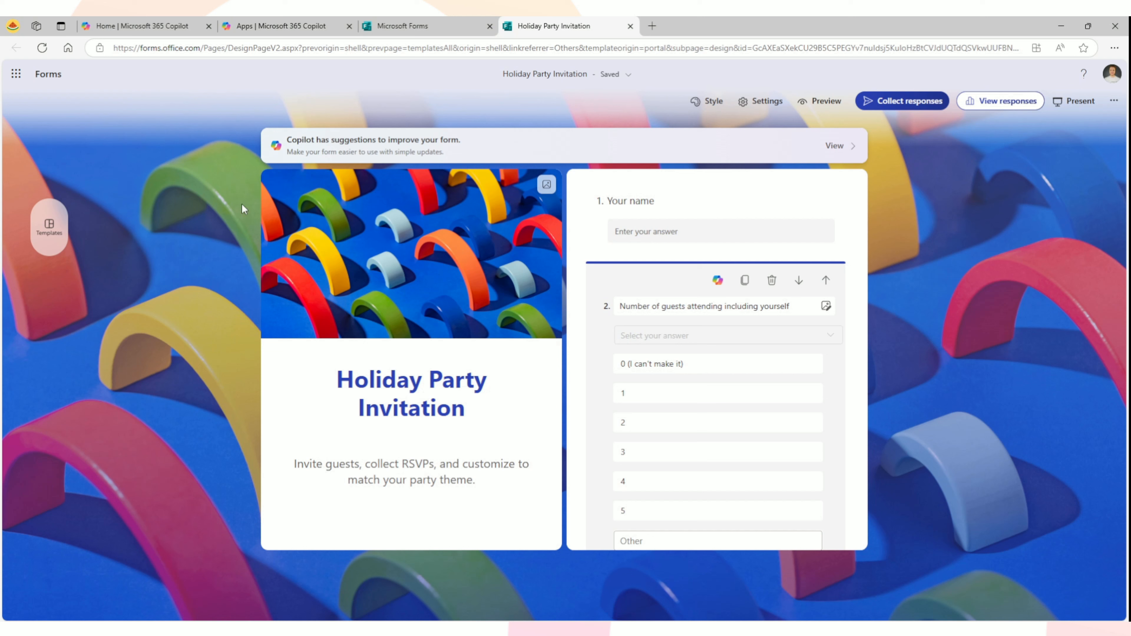
pyautogui.click(631, 26)
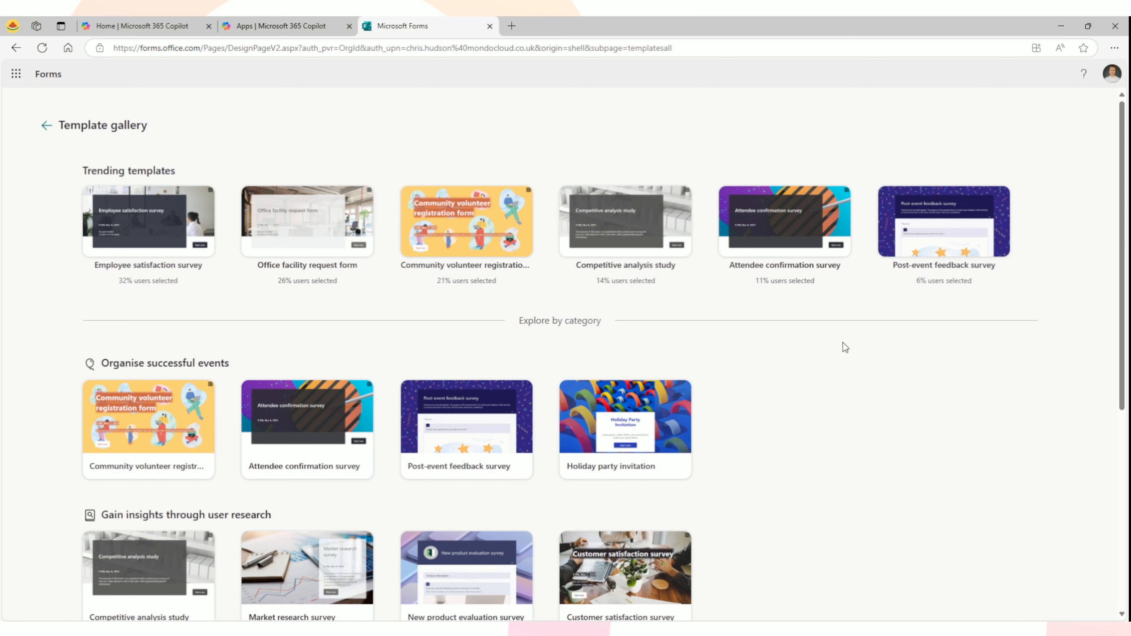
# - Return to the Forms home page and view the My forms and Filled forms lists
pyautogui.click(47, 126)
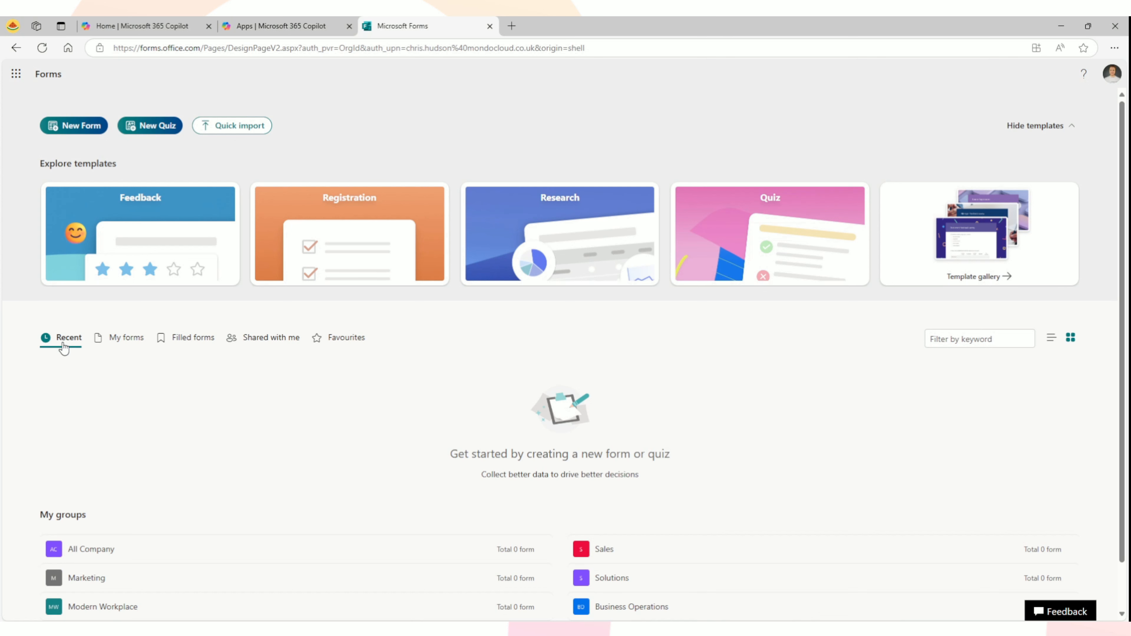
pyautogui.click(127, 347)
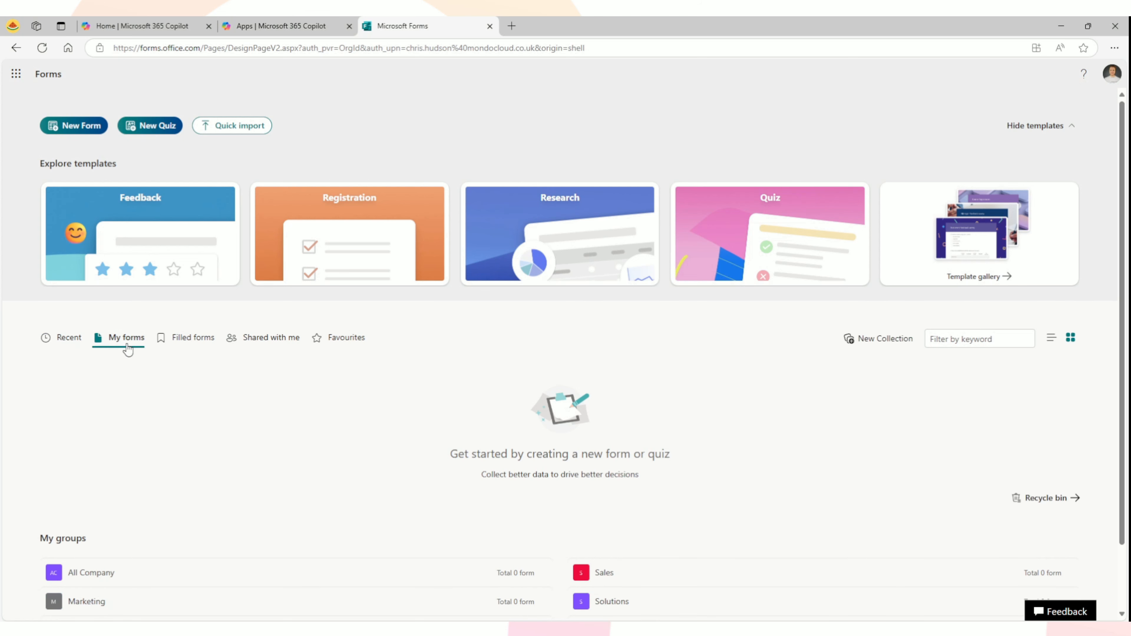
pyautogui.click(201, 347)
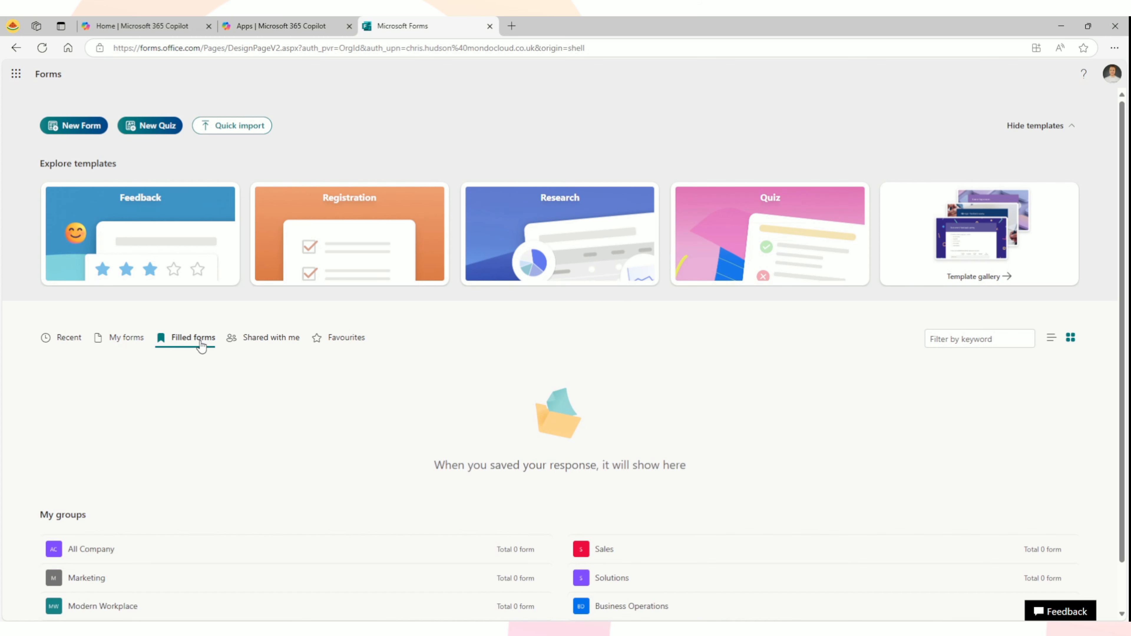
# - View the Shared with me and Favourites form lists and return to the Recent list
pyautogui.click(280, 343)
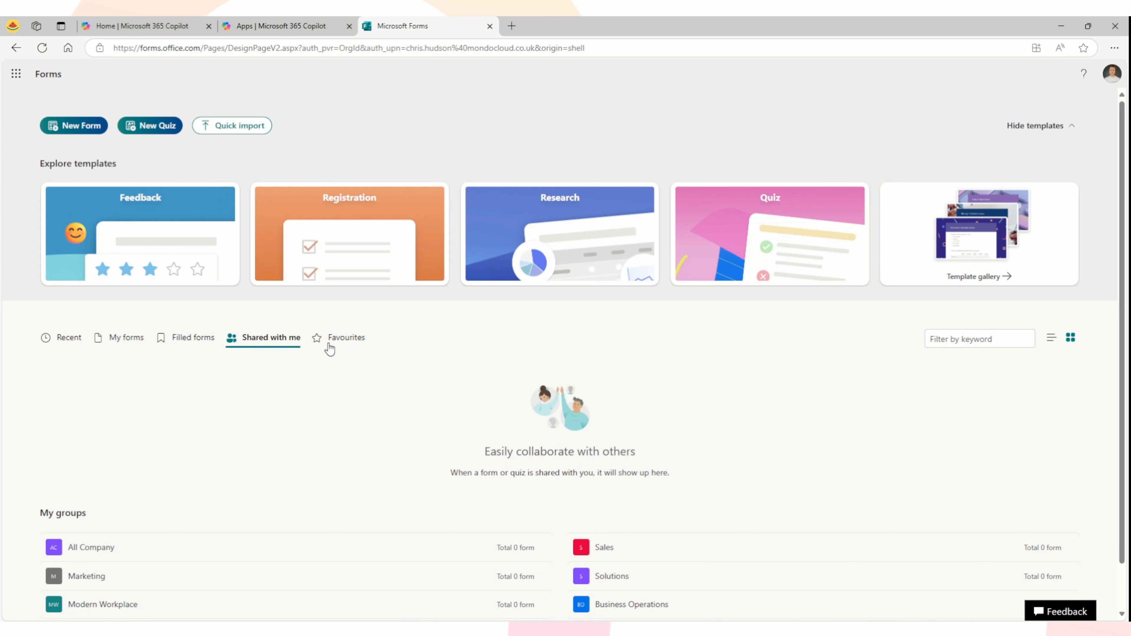
pyautogui.click(346, 338)
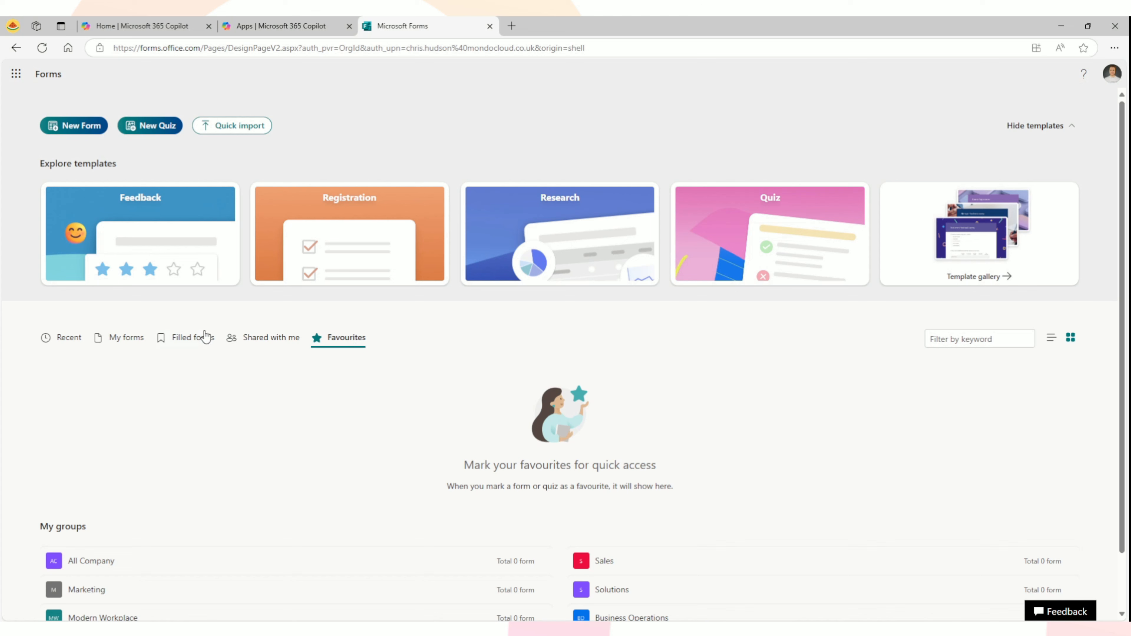
pyautogui.click(69, 338)
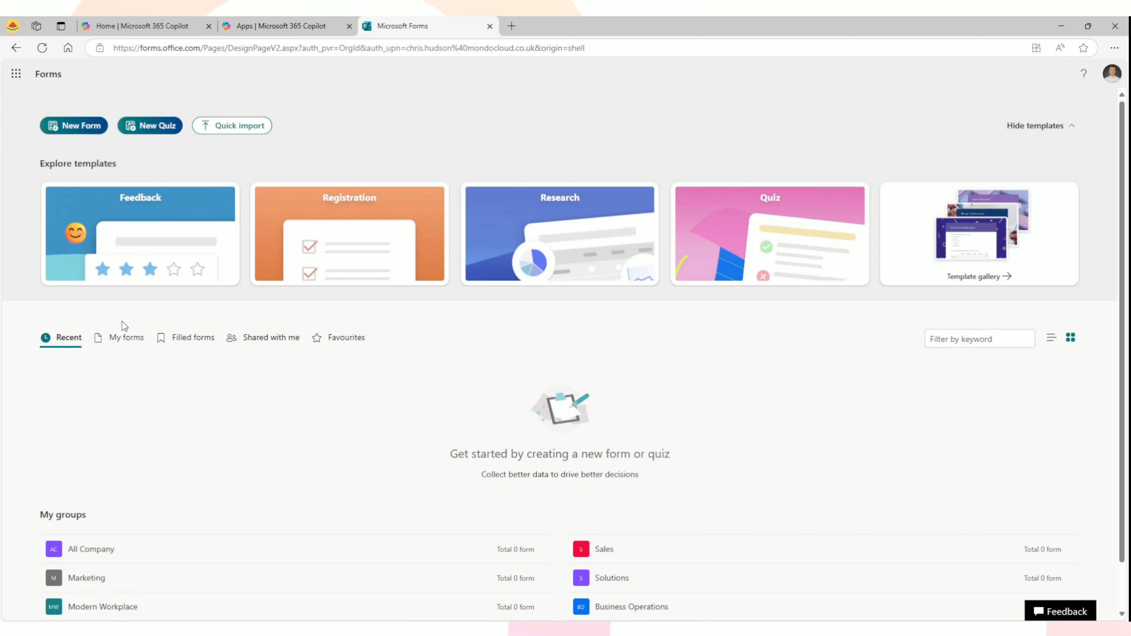
# - Create a new blank form and dismiss the Draft with Copilot prompt box
pyautogui.click(95, 127)
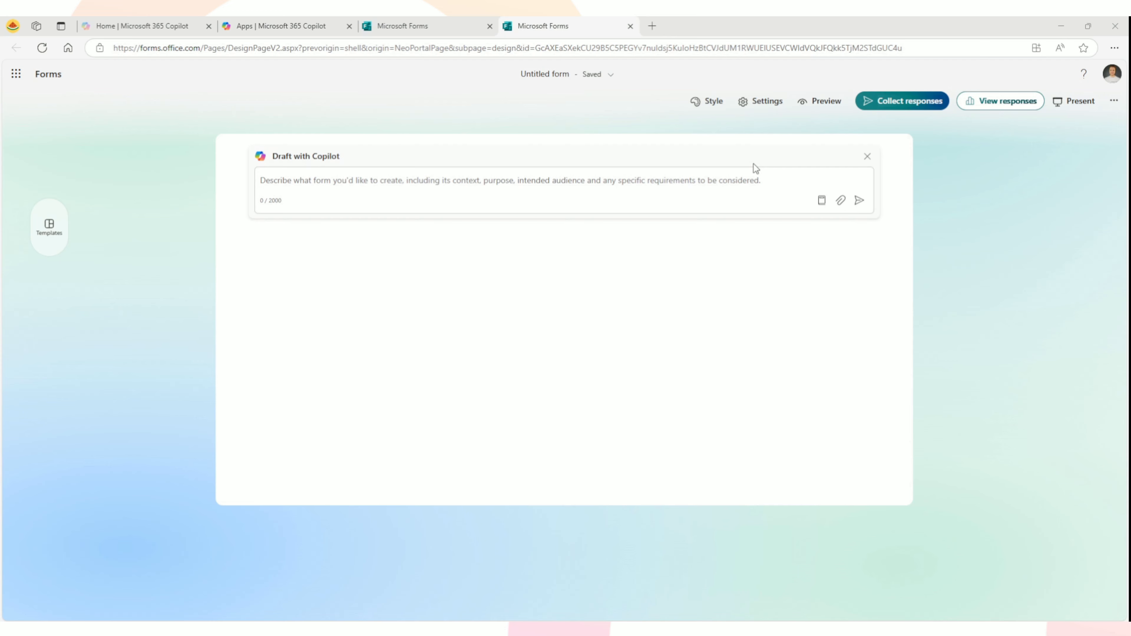
pyautogui.click(867, 158)
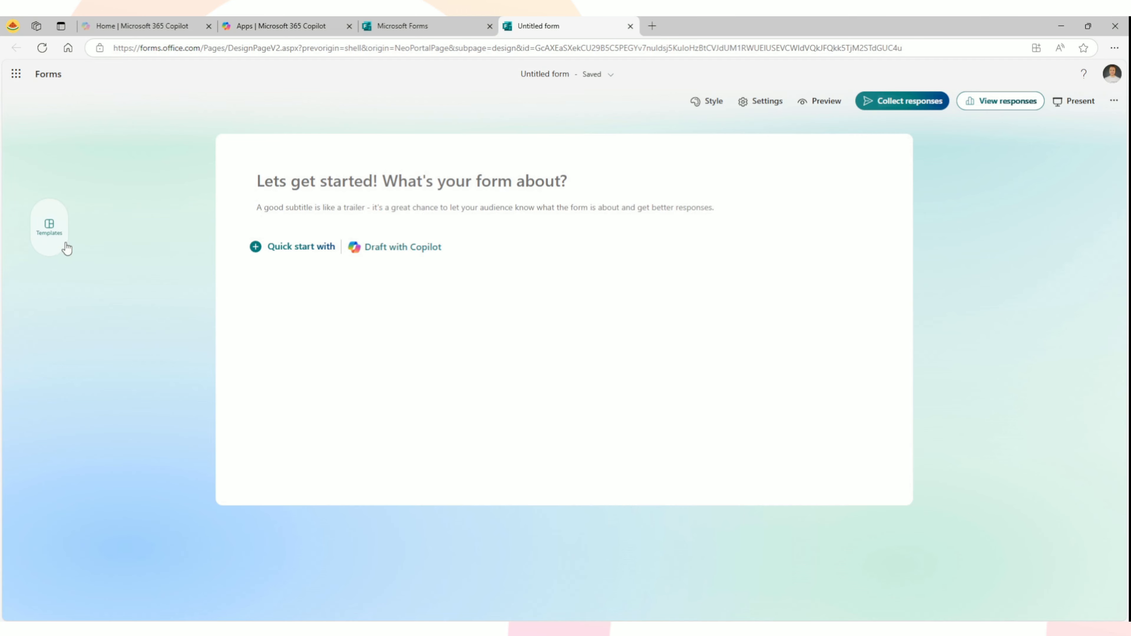
# - Look through the featured Feedback templates offered for the new form and close the template list
pyautogui.click(50, 230)
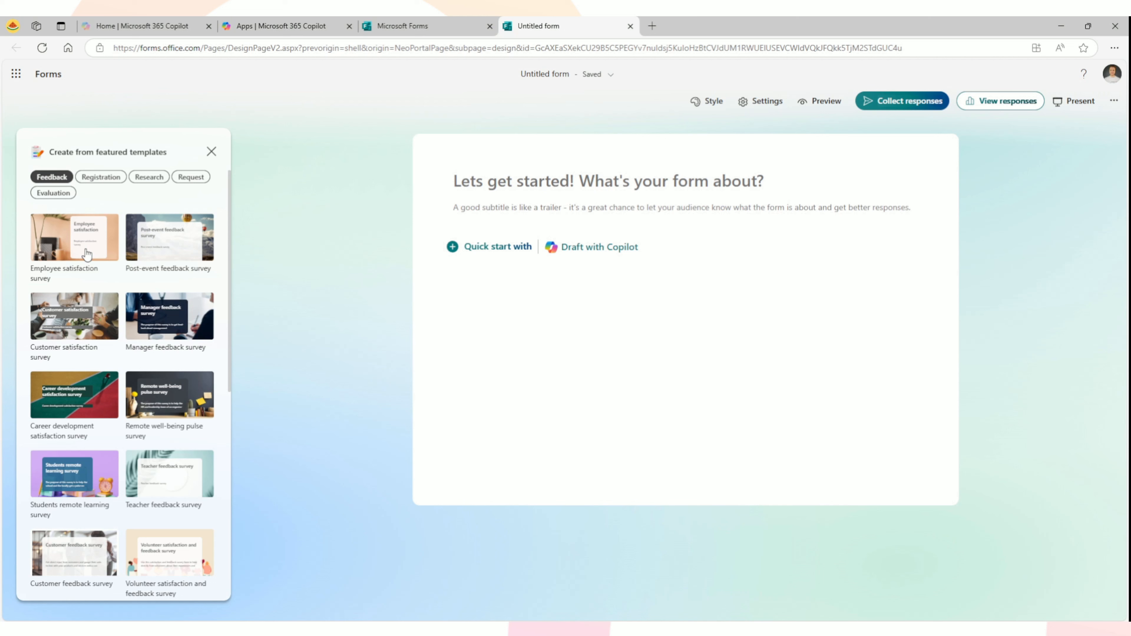
pyautogui.scroll(-1, 140, 254)
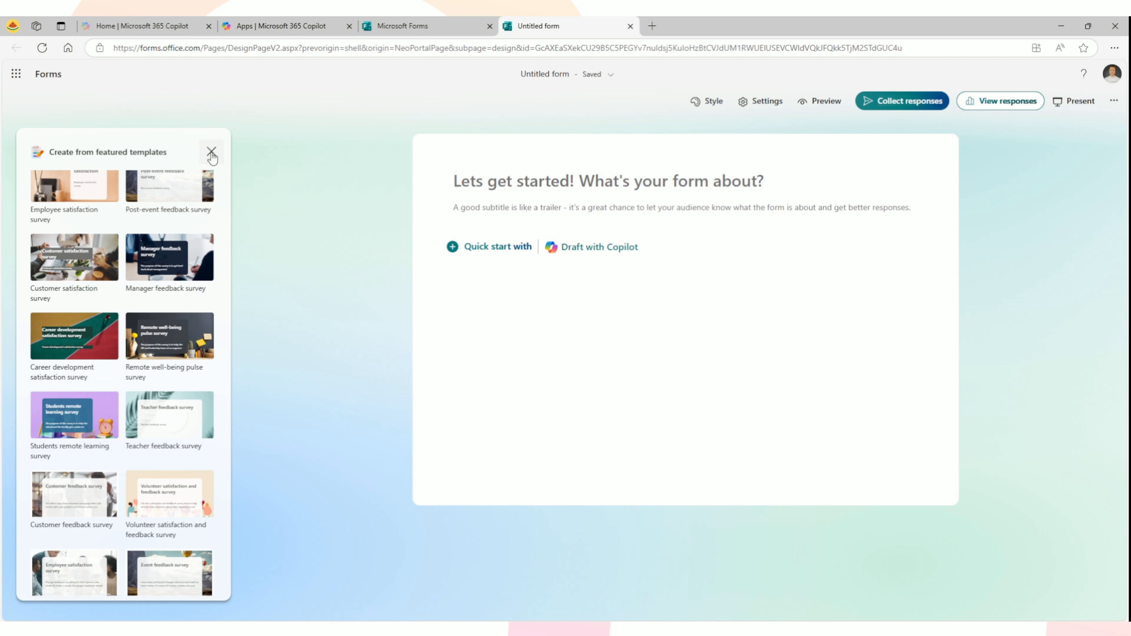
pyautogui.scroll(-3, 197, 263)
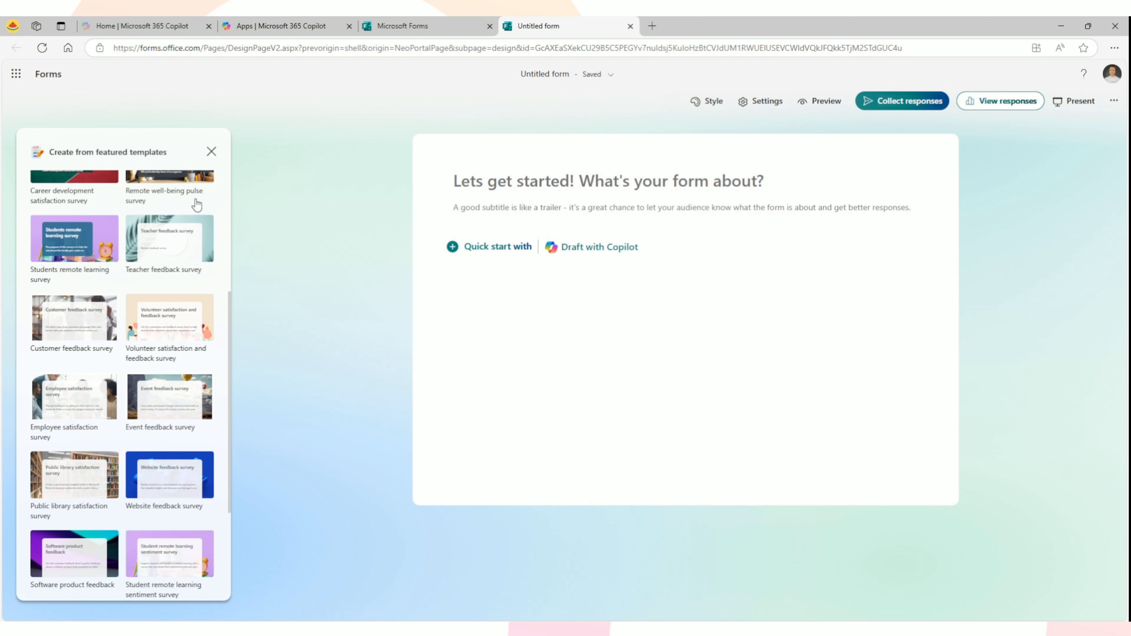
pyautogui.click(212, 153)
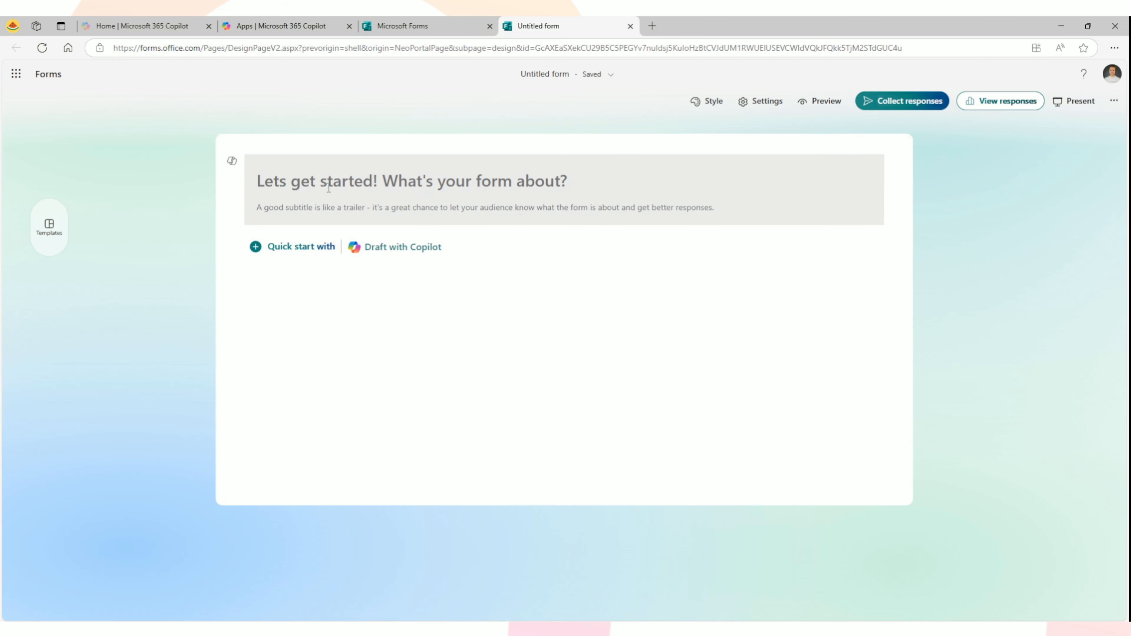
# - Set the form's title to "Summer Conference"
pyautogui.click(410, 187)
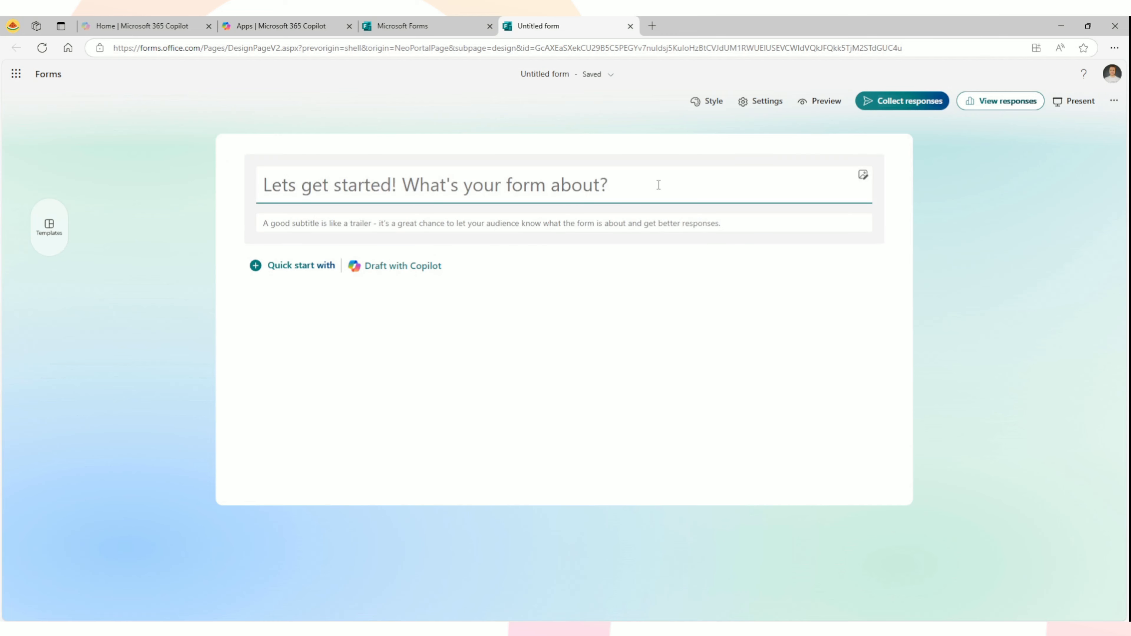
pyautogui.write('Su')
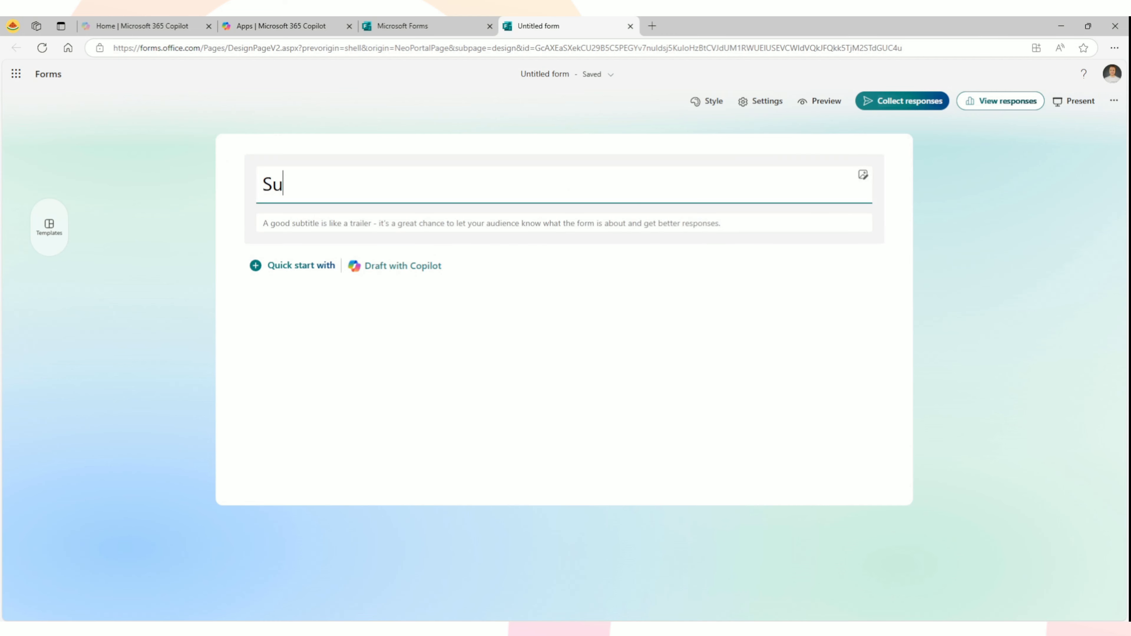
pyautogui.write('mmer Conference')
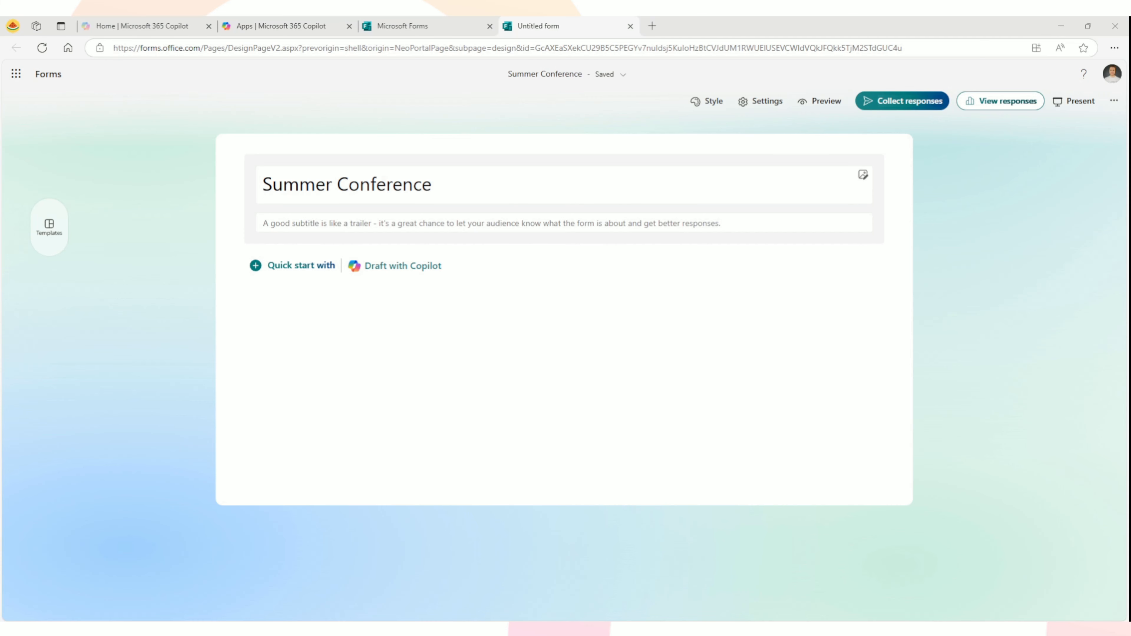
# - Enter a form subtitle asking for feedback on this year's Annual Summer Conference: what worked, what didn't, and what people would love to see next time
pyautogui.click(633, 229)
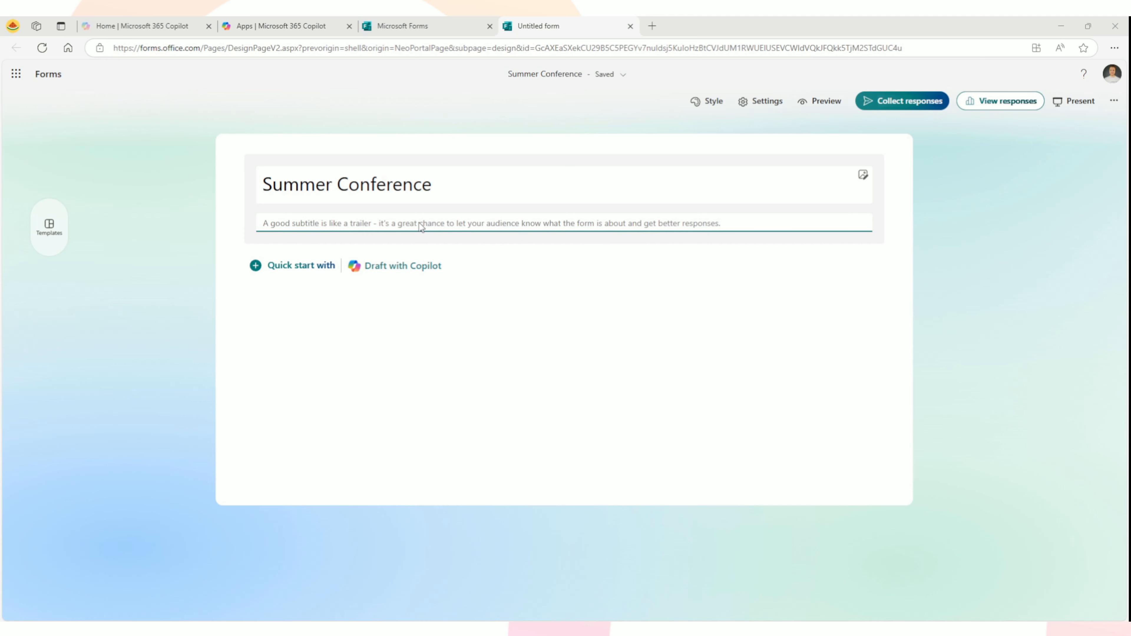
pyautogui.click(399, 221)
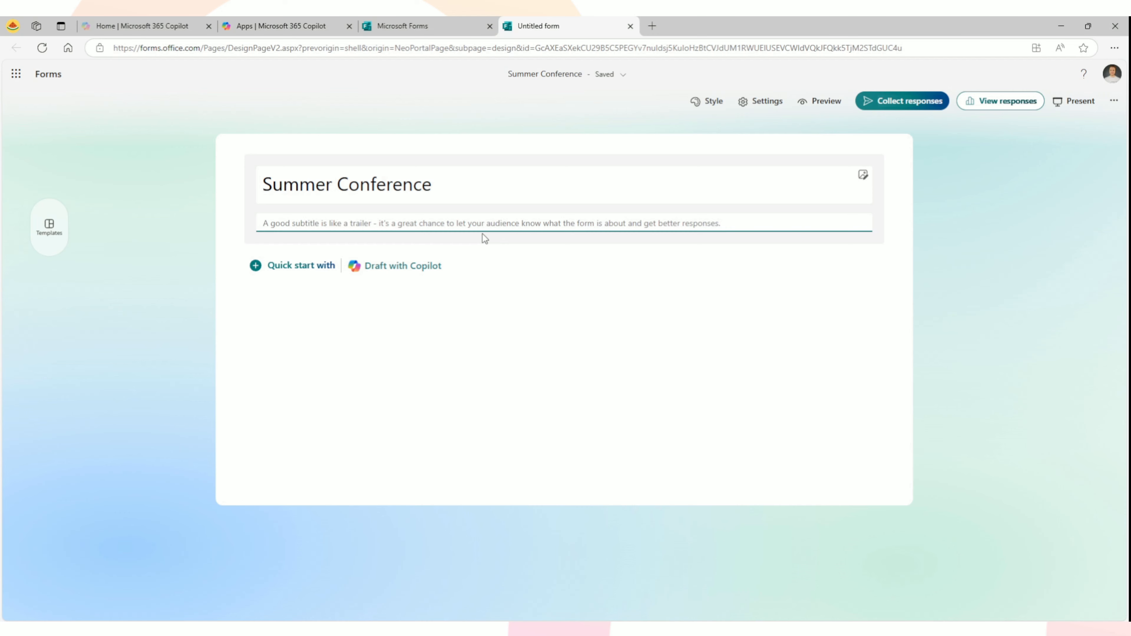
pyautogui.write('We’d love your feedback on this year’s Annual Summer Conference, which took place across multiple dates and departments. Let us know what worked, what didn’t, and what you’d love to see next time. 😊 ✨')
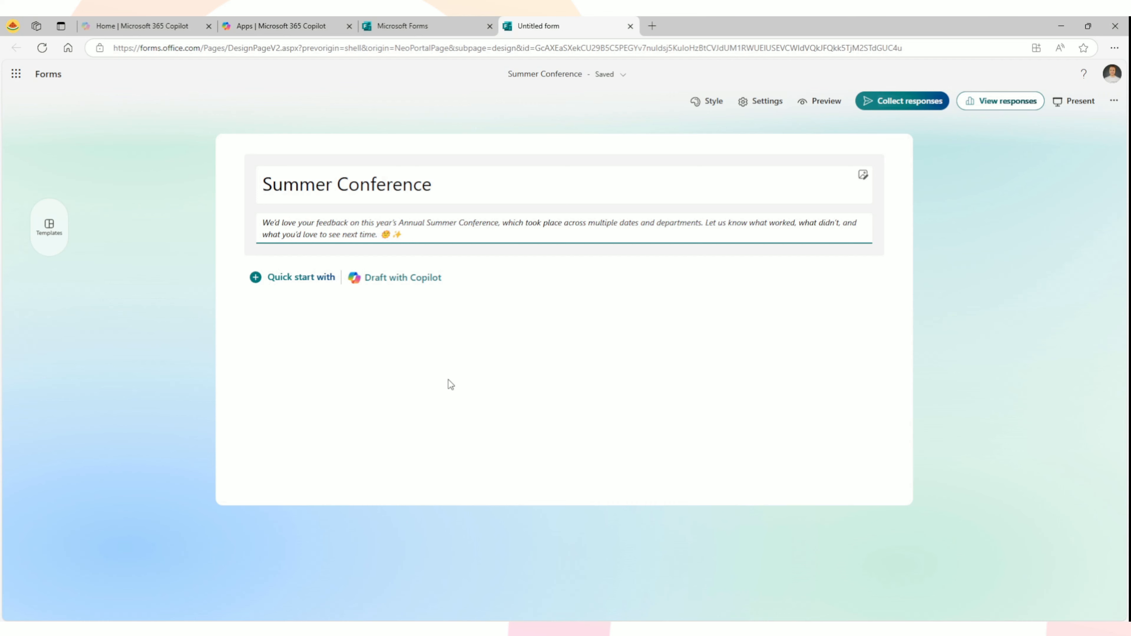
pyautogui.click(389, 377)
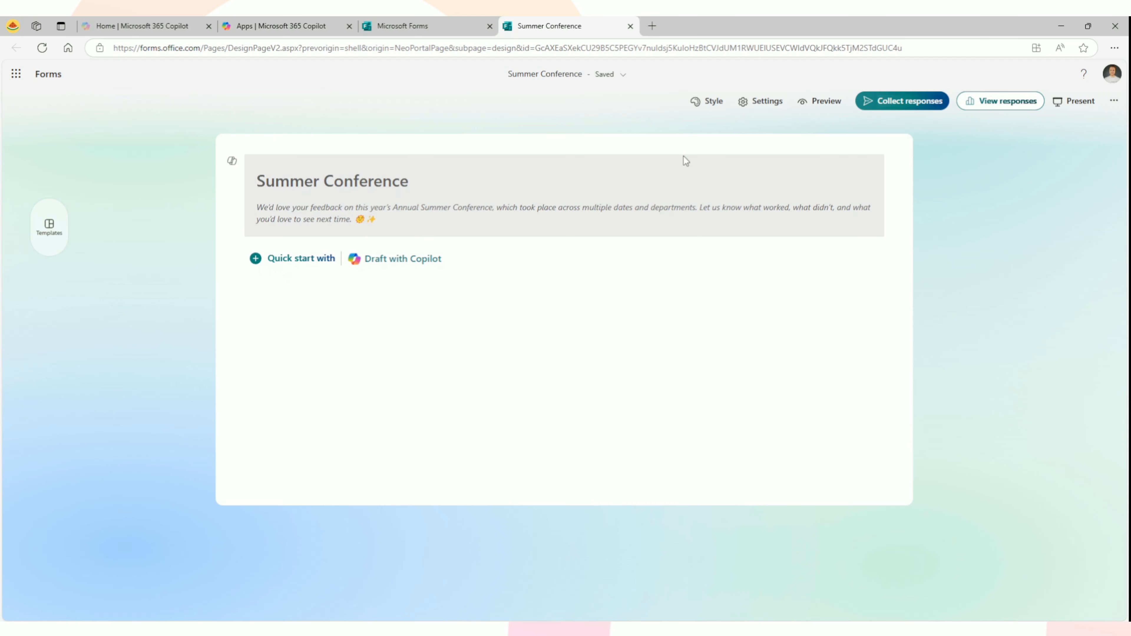
# - Preview the form in both the computer and mobile layouts and return to editing
pyautogui.click(824, 102)
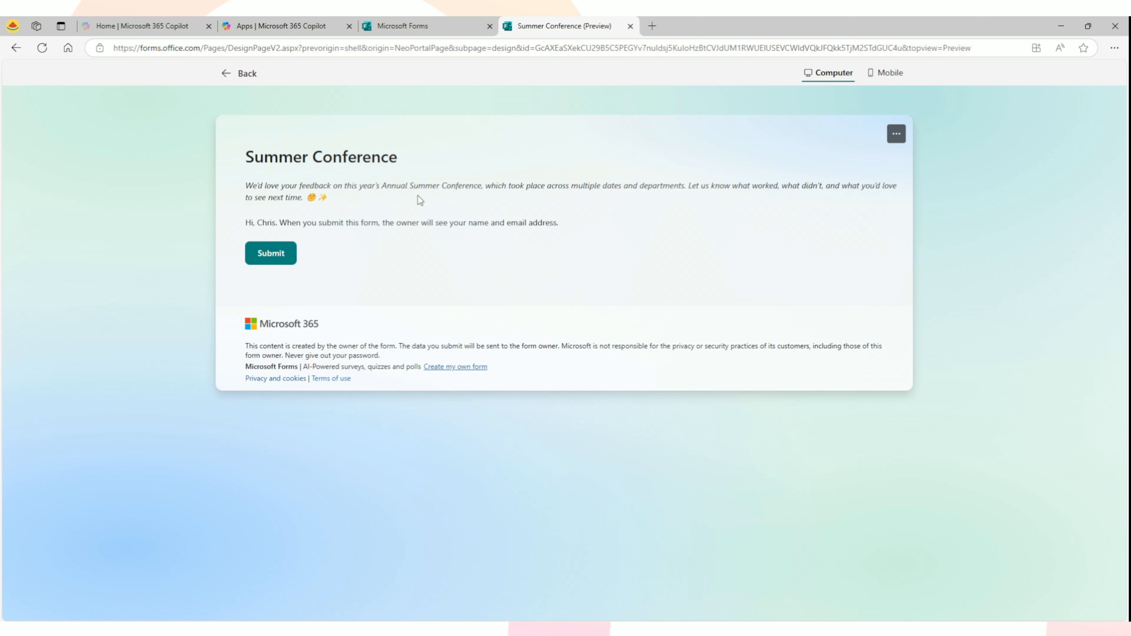
pyautogui.click(884, 76)
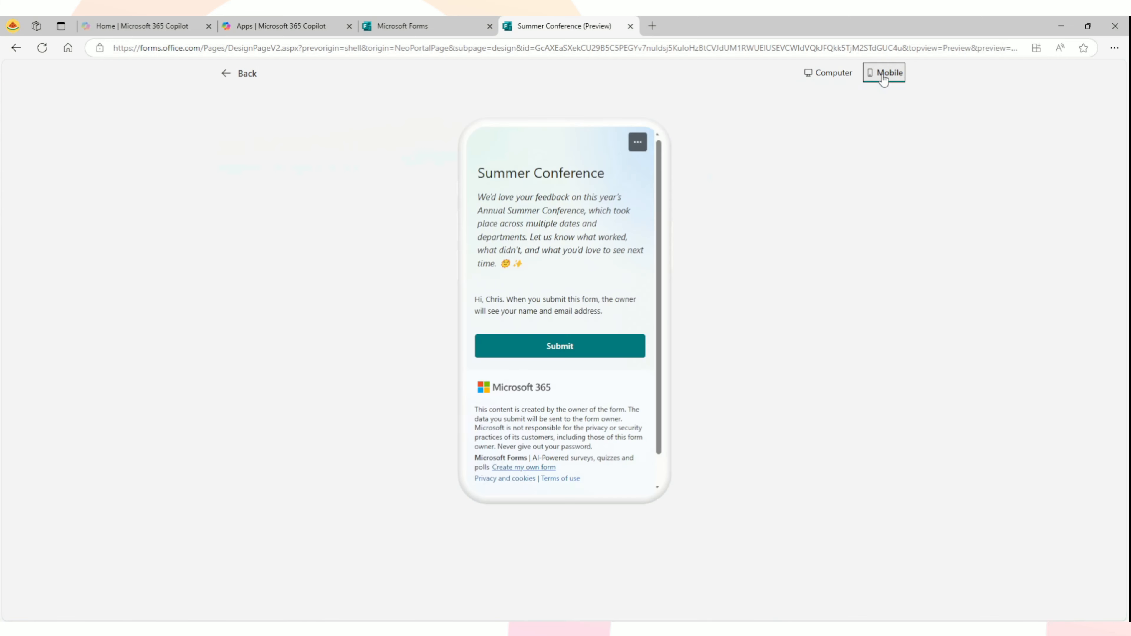
pyautogui.click(818, 79)
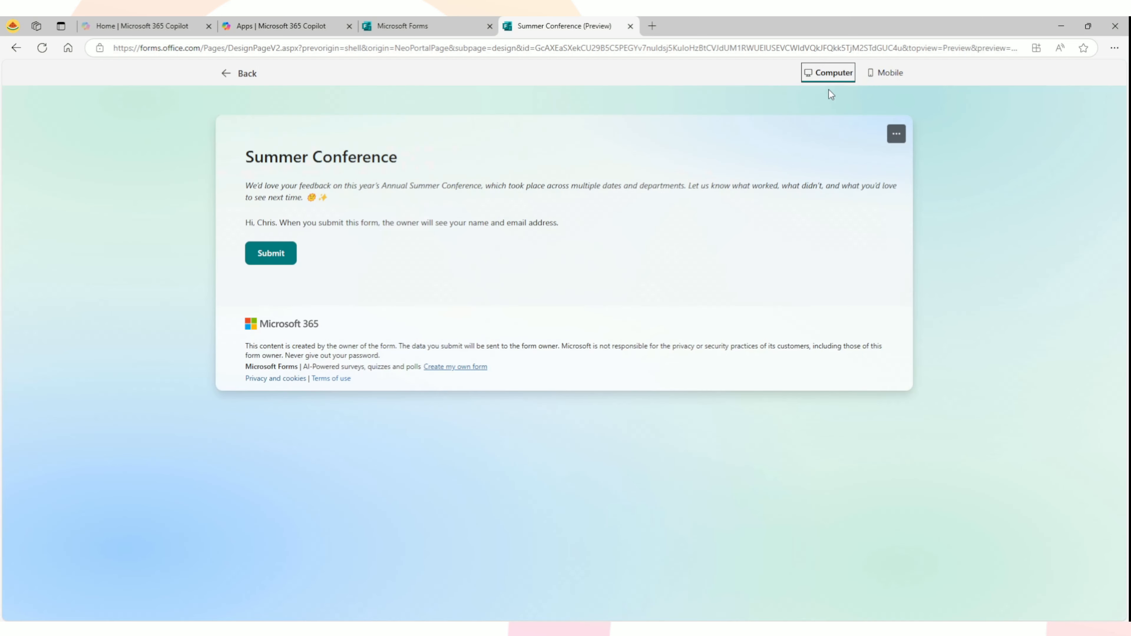
pyautogui.click(889, 78)
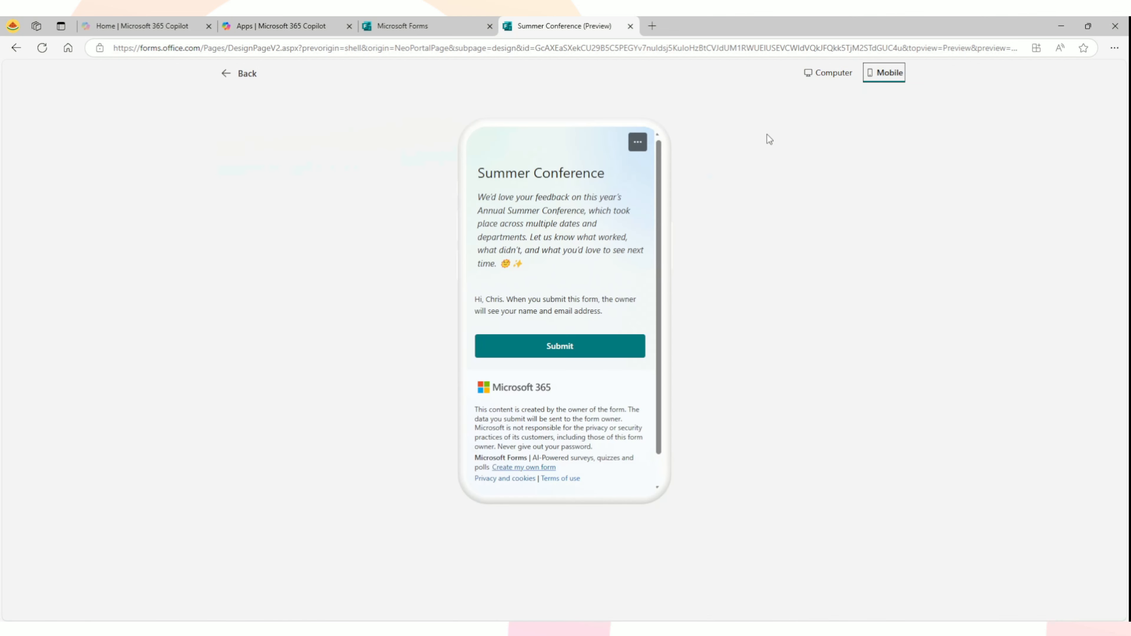
pyautogui.scroll(-2, 663, 165)
pyautogui.scroll(2, 663, 165)
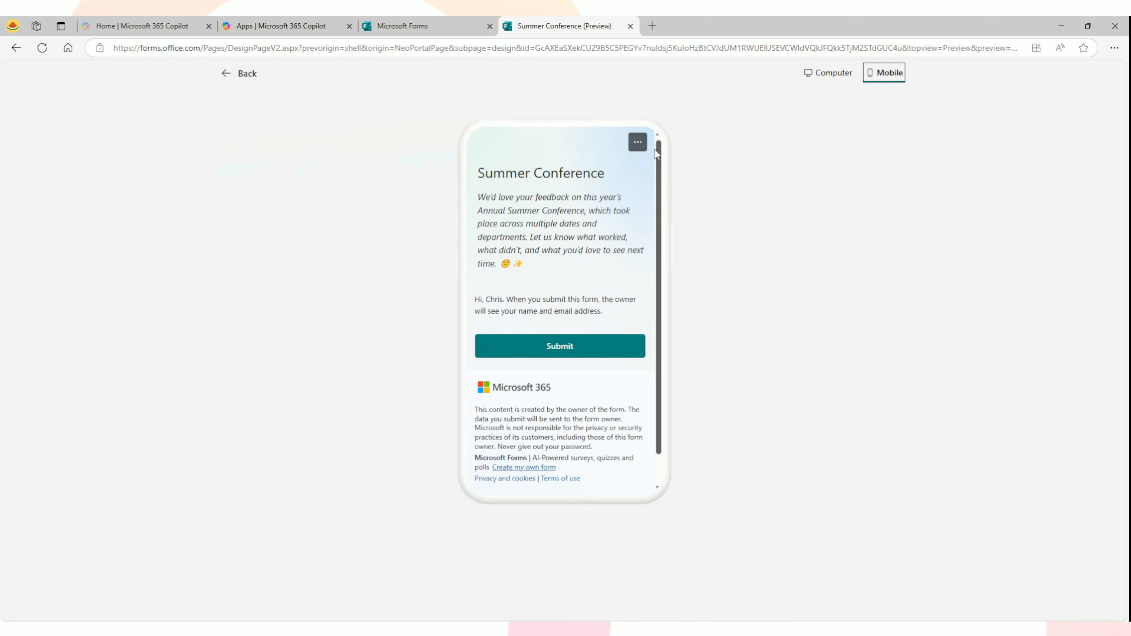
pyautogui.click(831, 77)
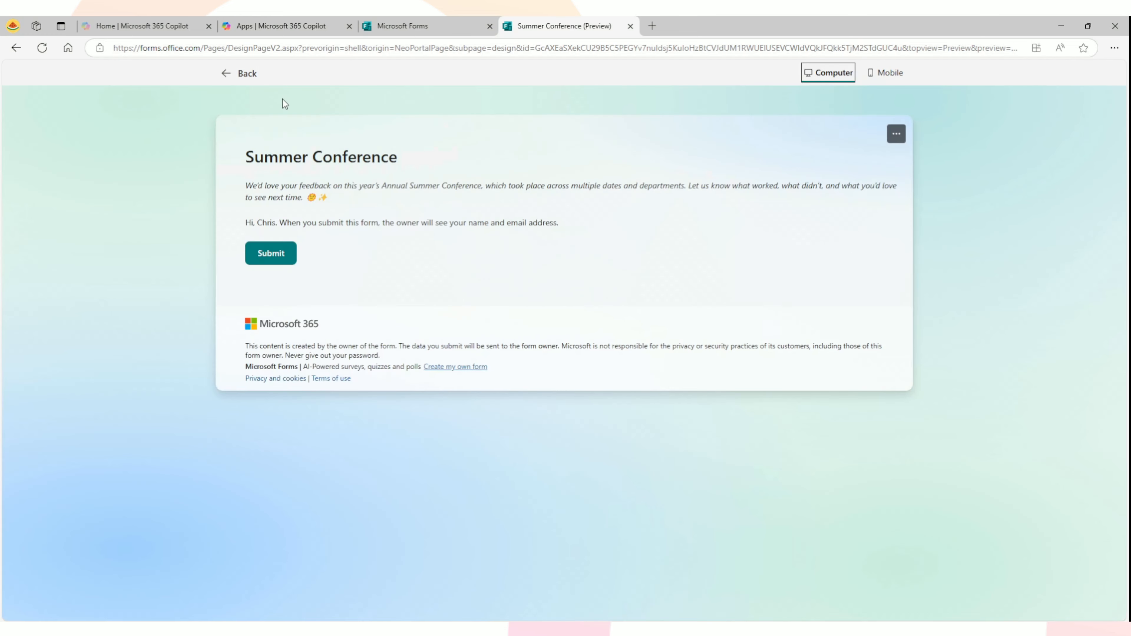
pyautogui.click(252, 81)
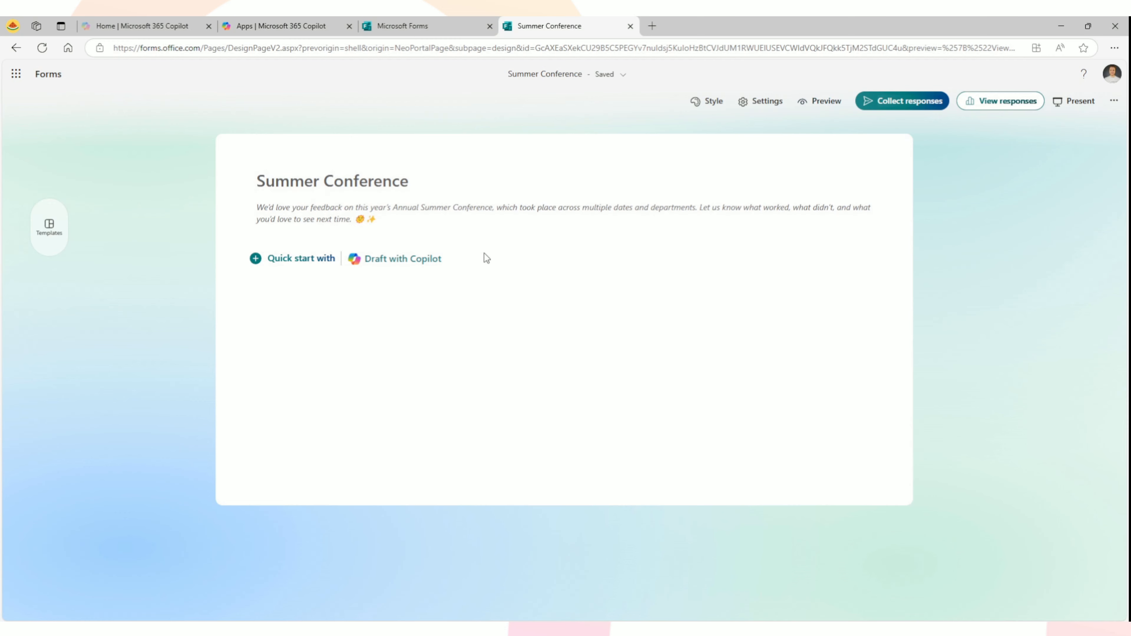
# - Add a Choice question reading "Did you attend any of the summer conference dates this year?"
pyautogui.click(256, 259)
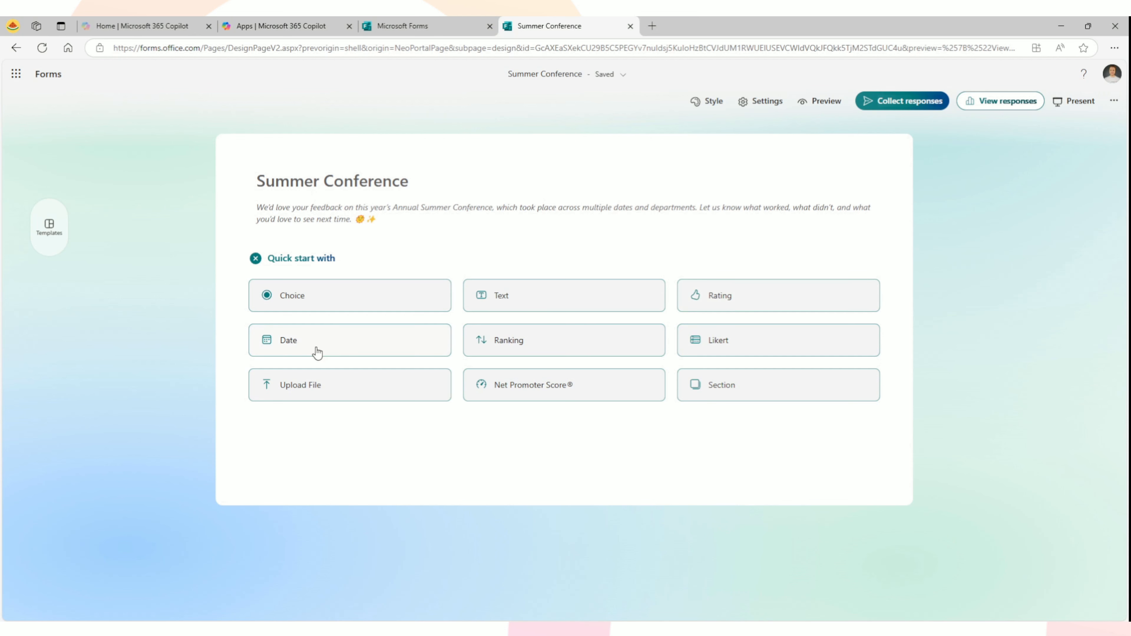
pyautogui.click(361, 299)
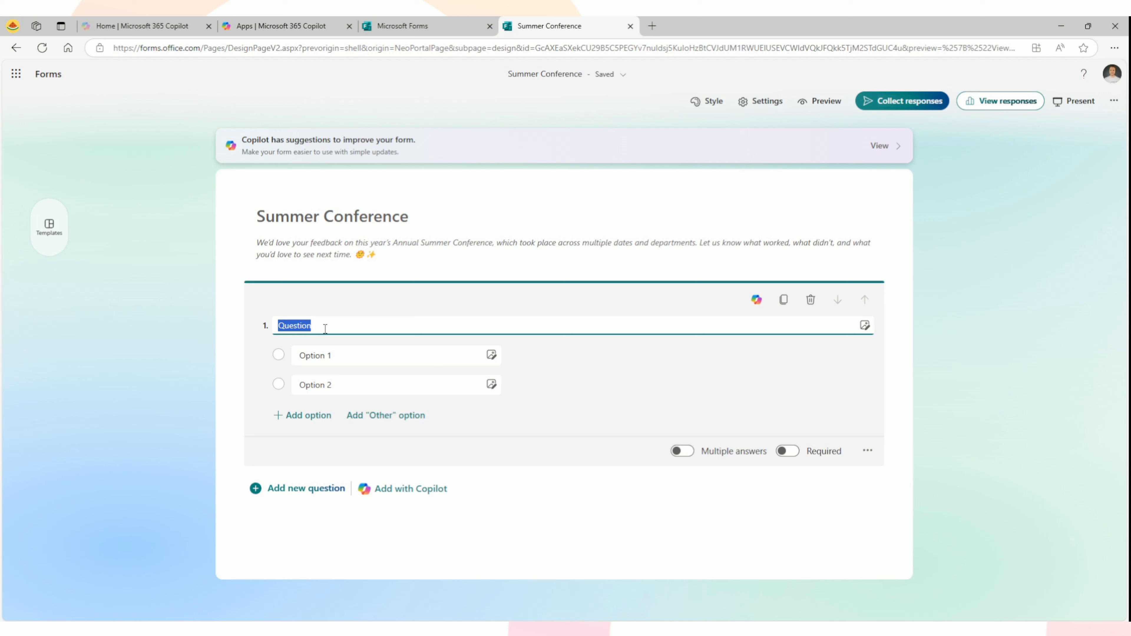
pyautogui.write('Did you atte')
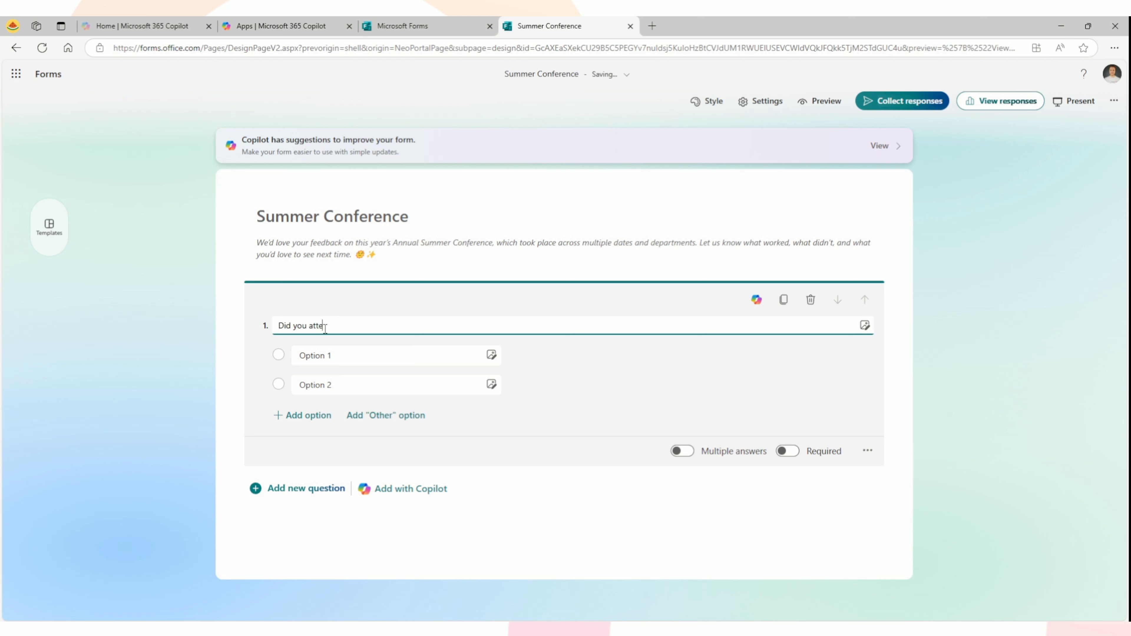
pyautogui.write('nd any of the summer conference dates t')
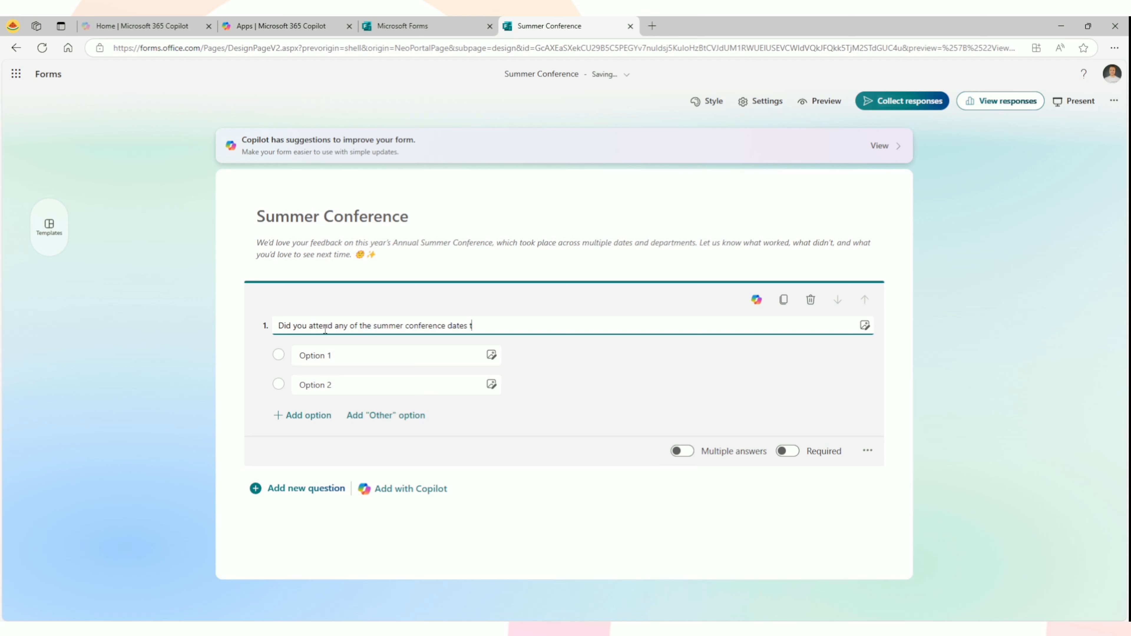
pyautogui.write('his year?')
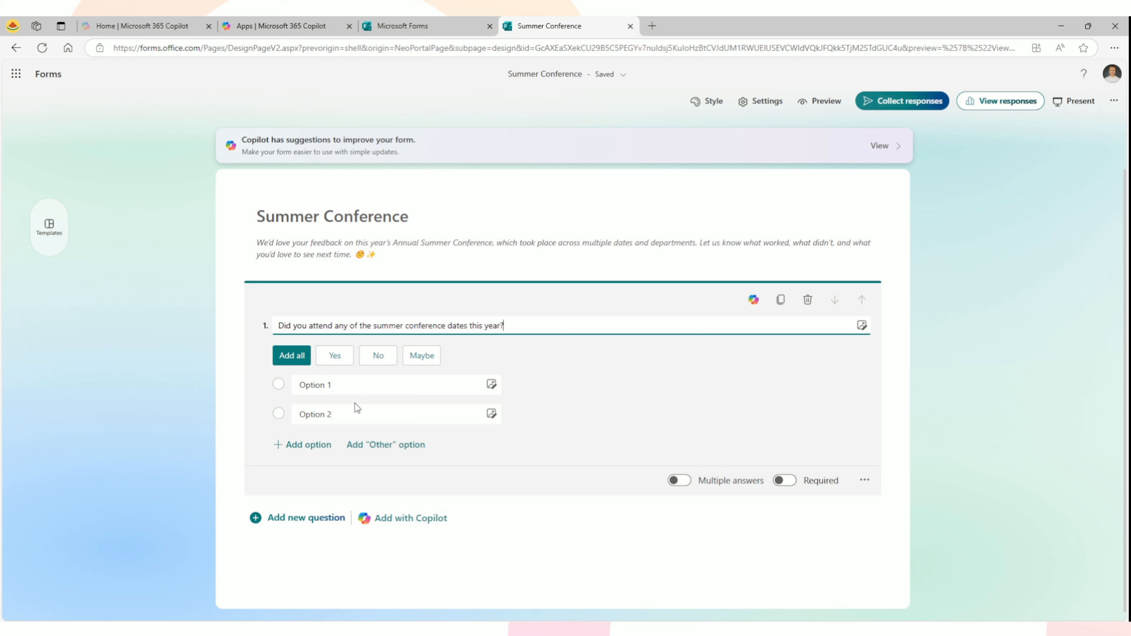
# - Set the attendance question's two answer options to "Yes" and "No"
pyautogui.click(354, 412)
pyautogui.click(388, 385)
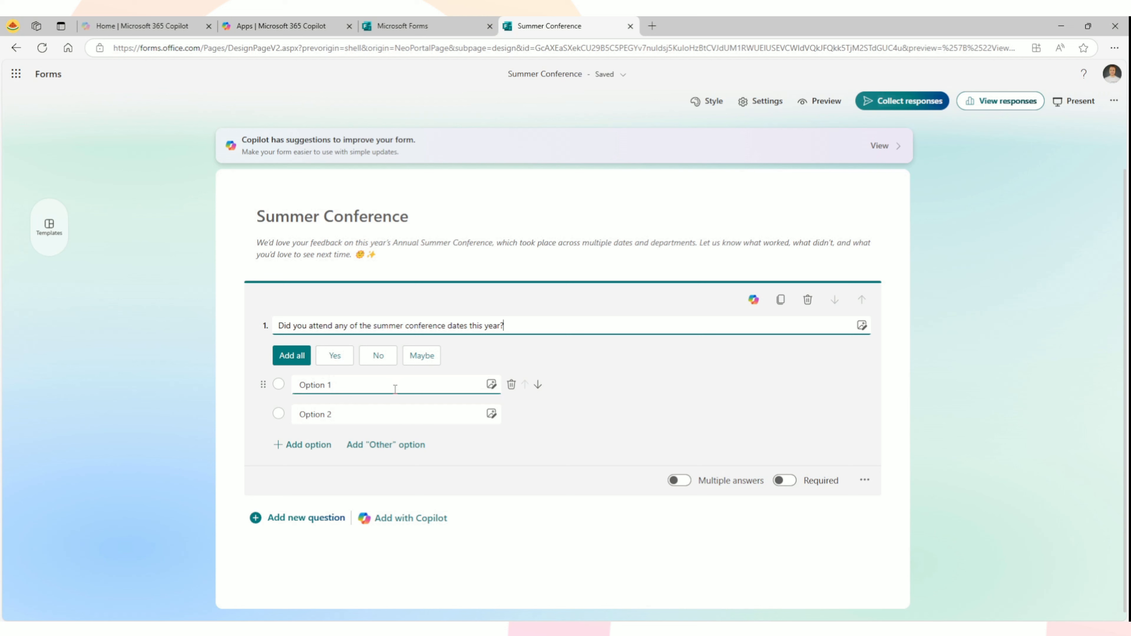
pyautogui.click(397, 386)
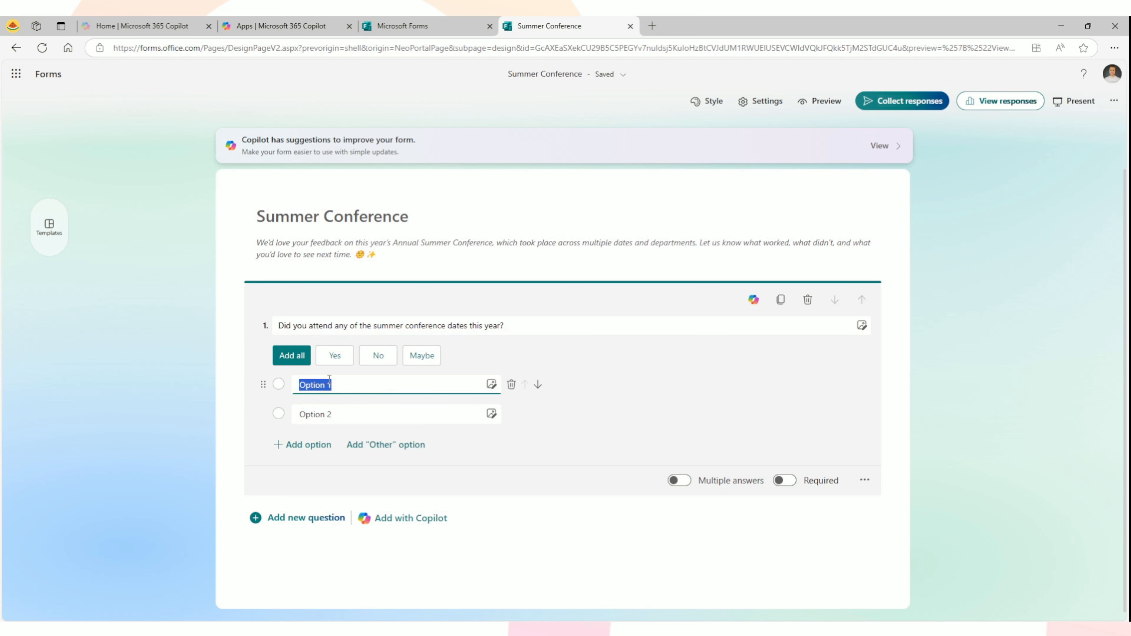
pyautogui.write('Yes')
pyautogui.click(341, 414)
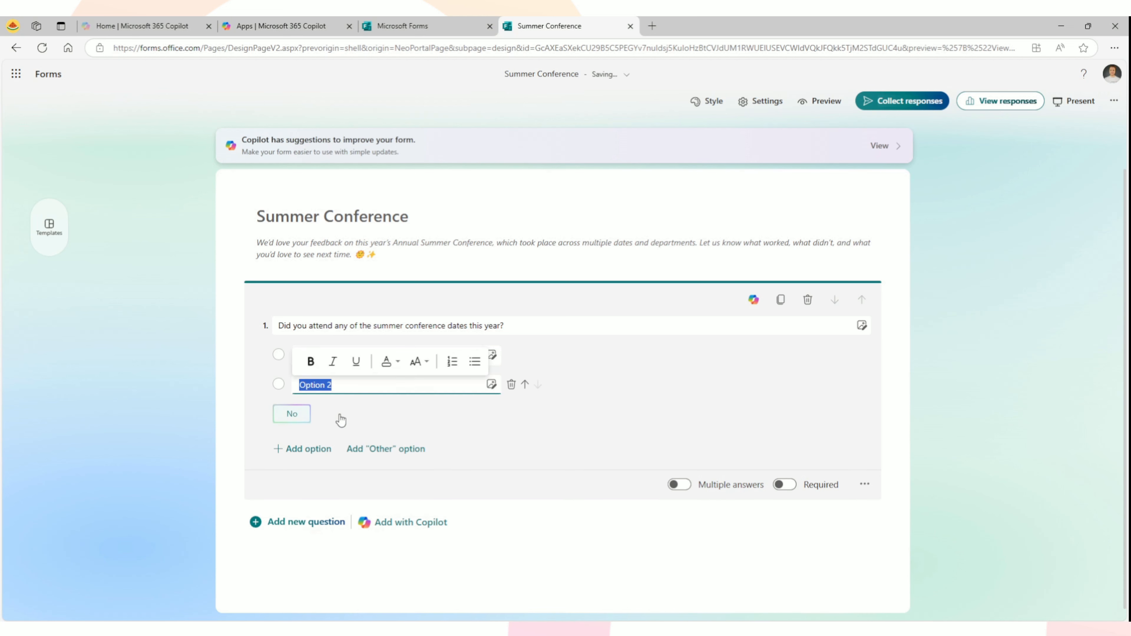
pyautogui.write('No')
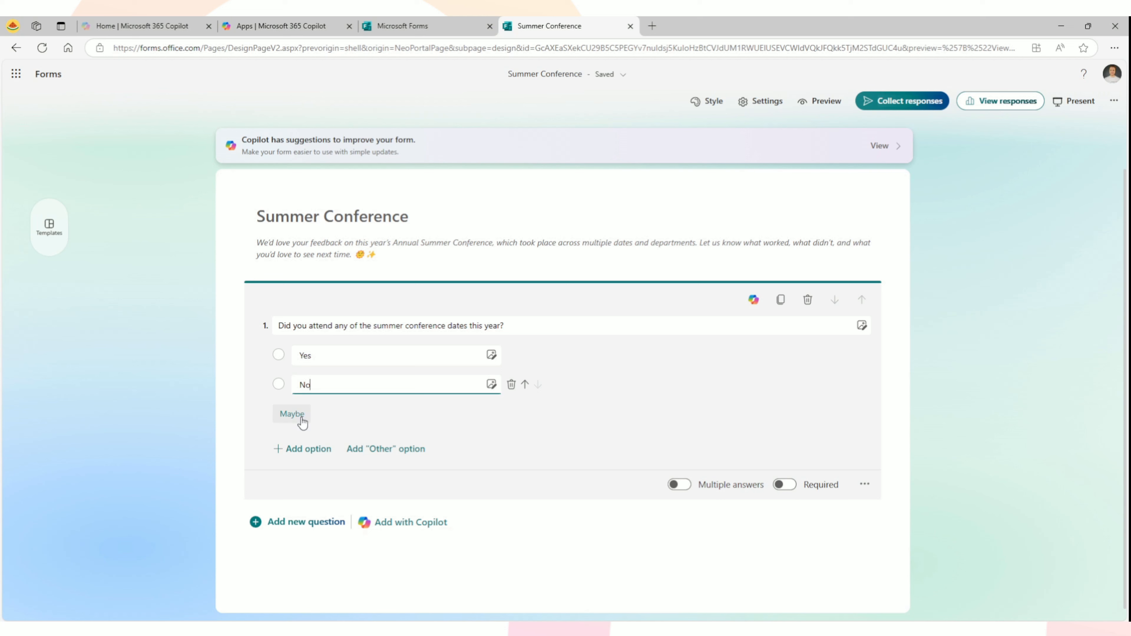
# - Try out the suggested Maybe answer and the option reordering, and delete the Maybe option
pyautogui.click(292, 414)
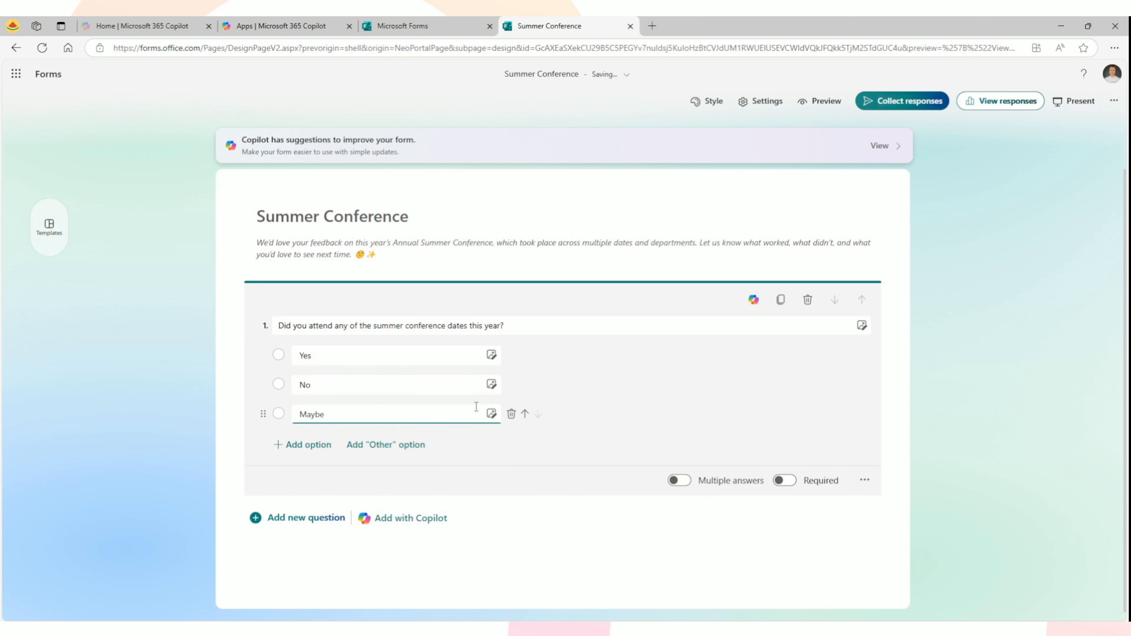
pyautogui.click(525, 414)
pyautogui.click(538, 385)
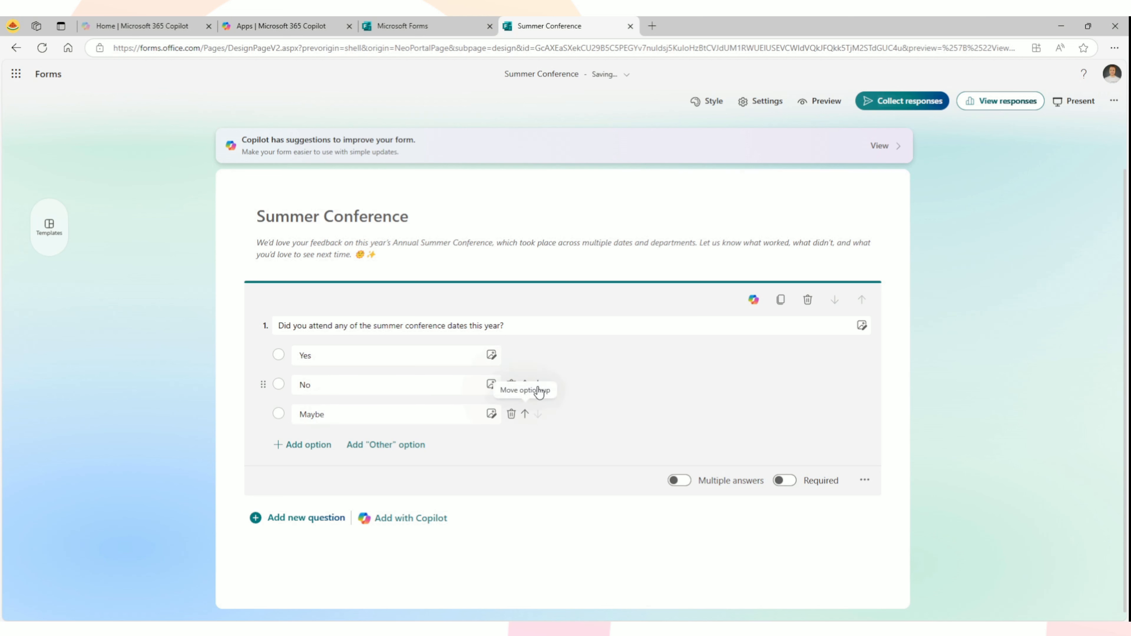
pyautogui.click(512, 414)
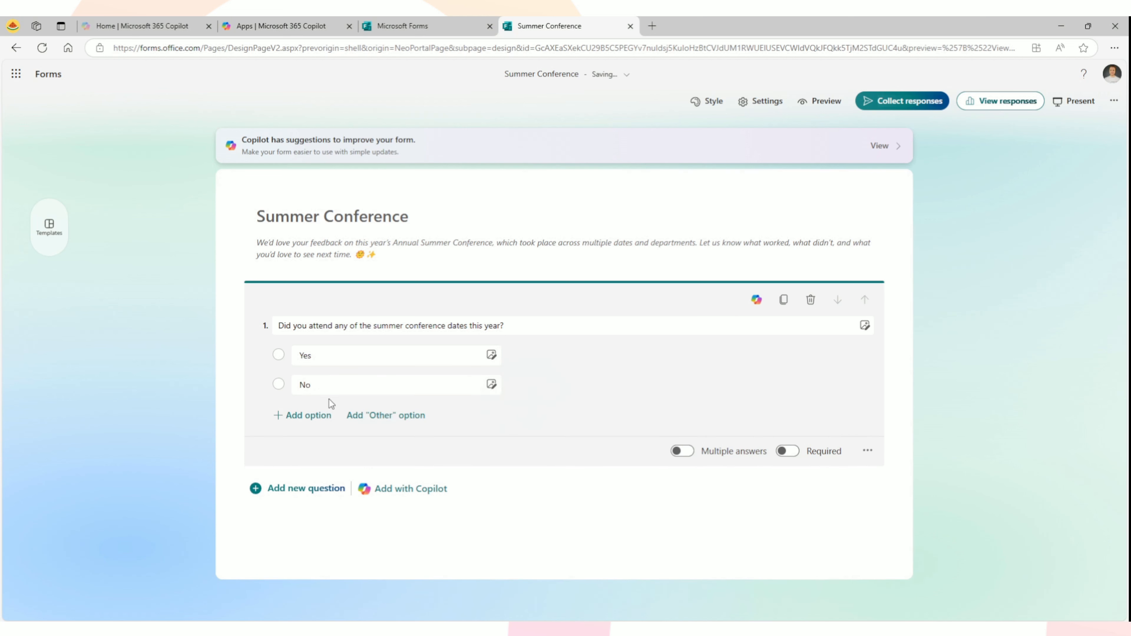
# - Try adding blank answer options below "No" in the attendance question and delete them
pyautogui.click(317, 417)
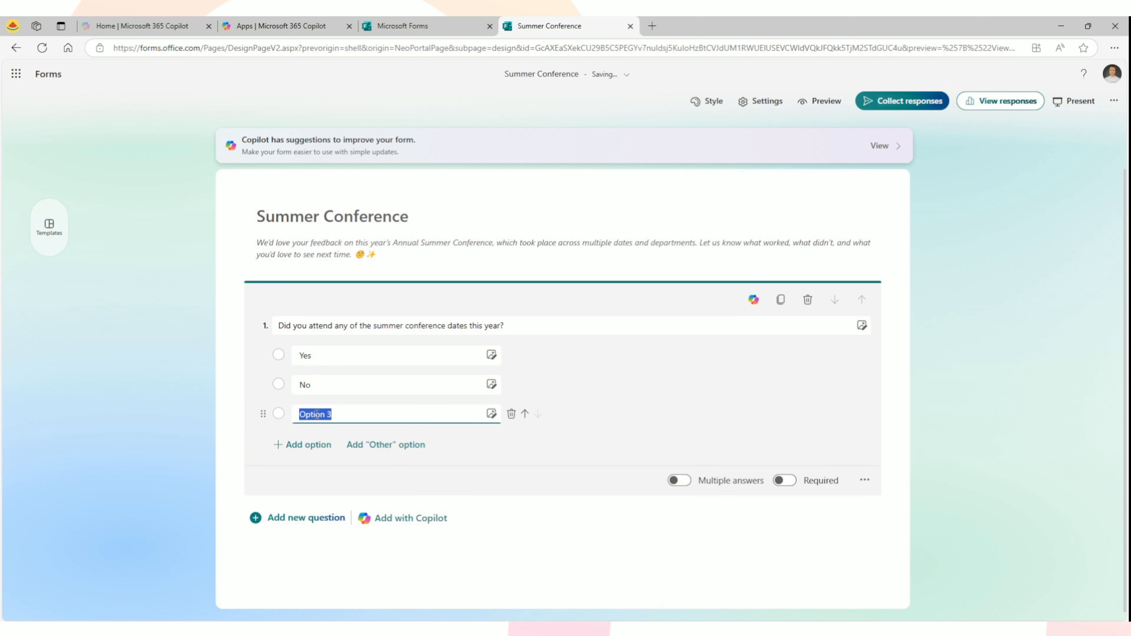
pyautogui.click(310, 444)
pyautogui.click(511, 442)
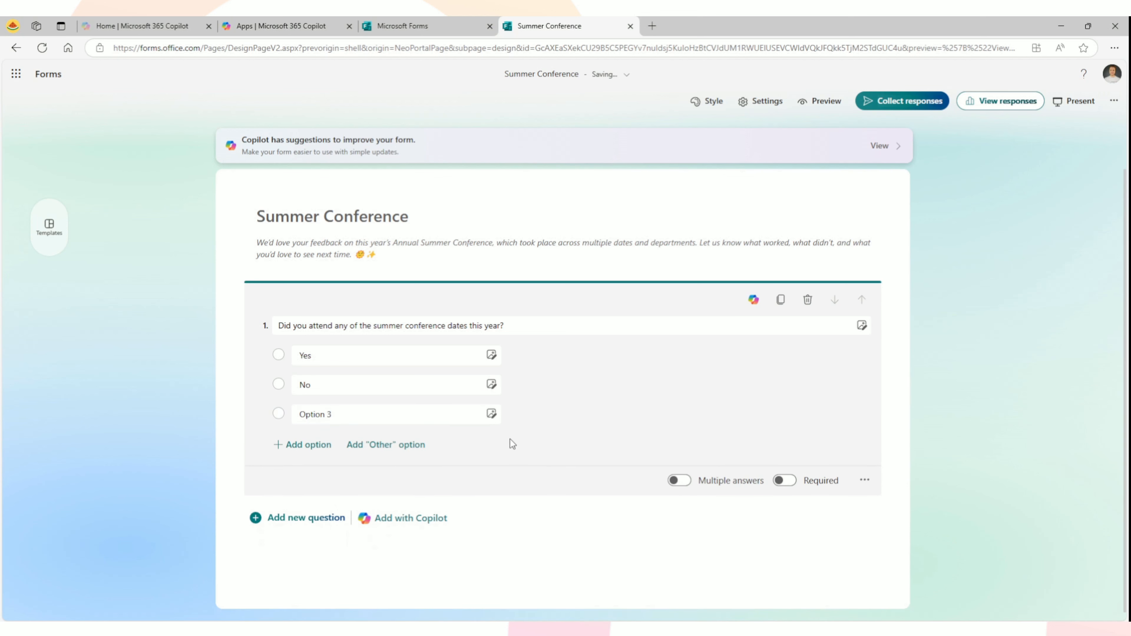
pyautogui.click(511, 415)
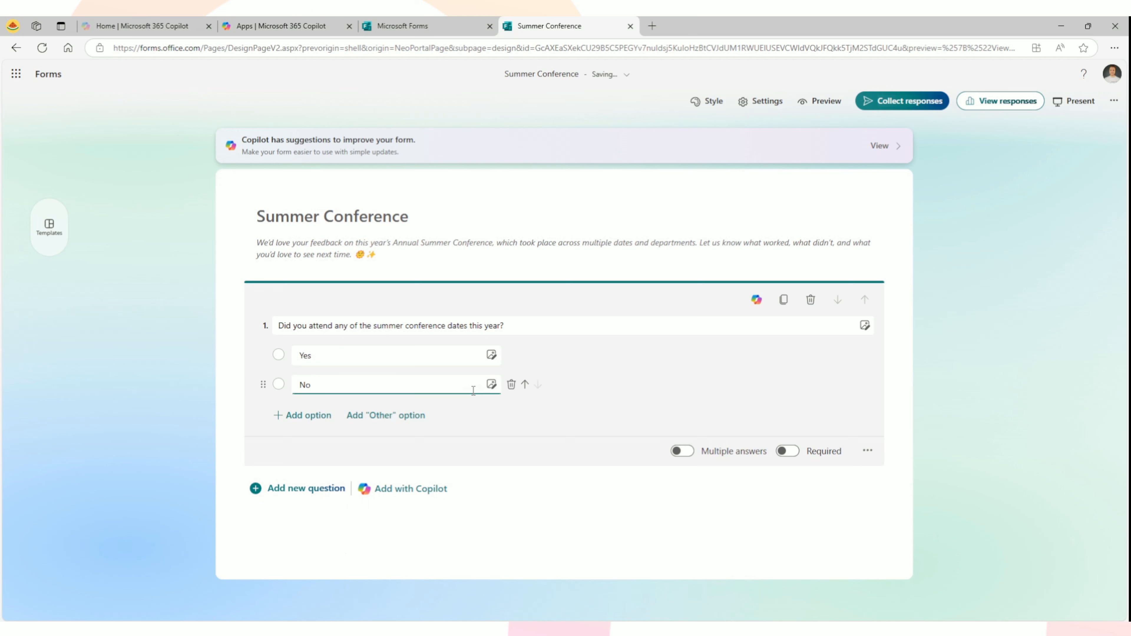
# - Look through the OneDrive, upload and image search sources for adding media to the "Yes" option, without inserting an image
pyautogui.click(491, 355)
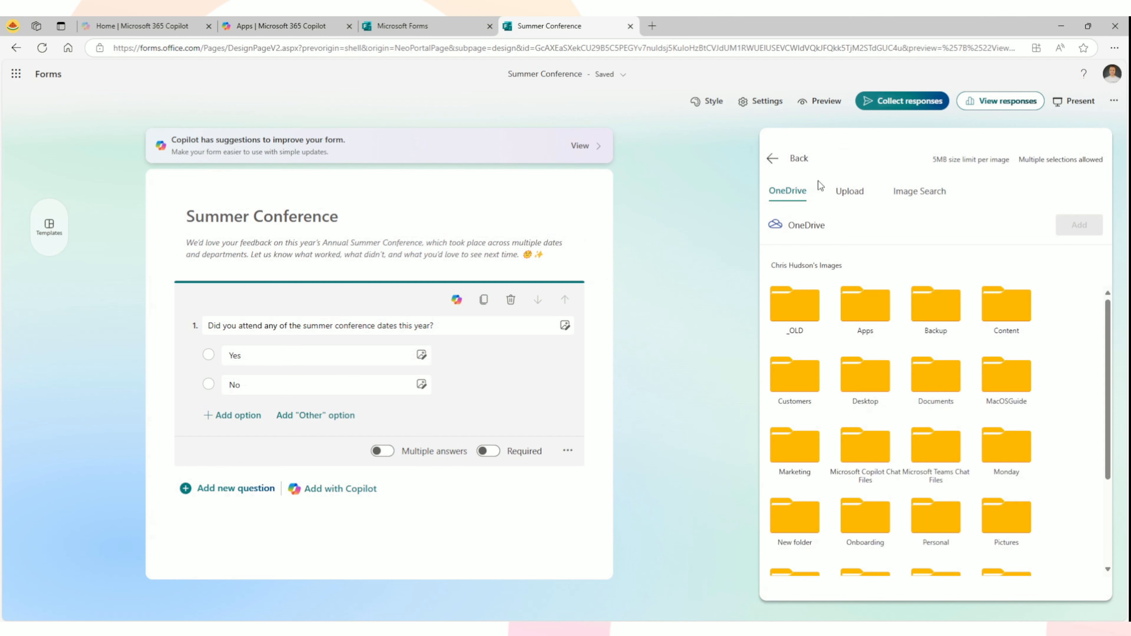
pyautogui.click(851, 191)
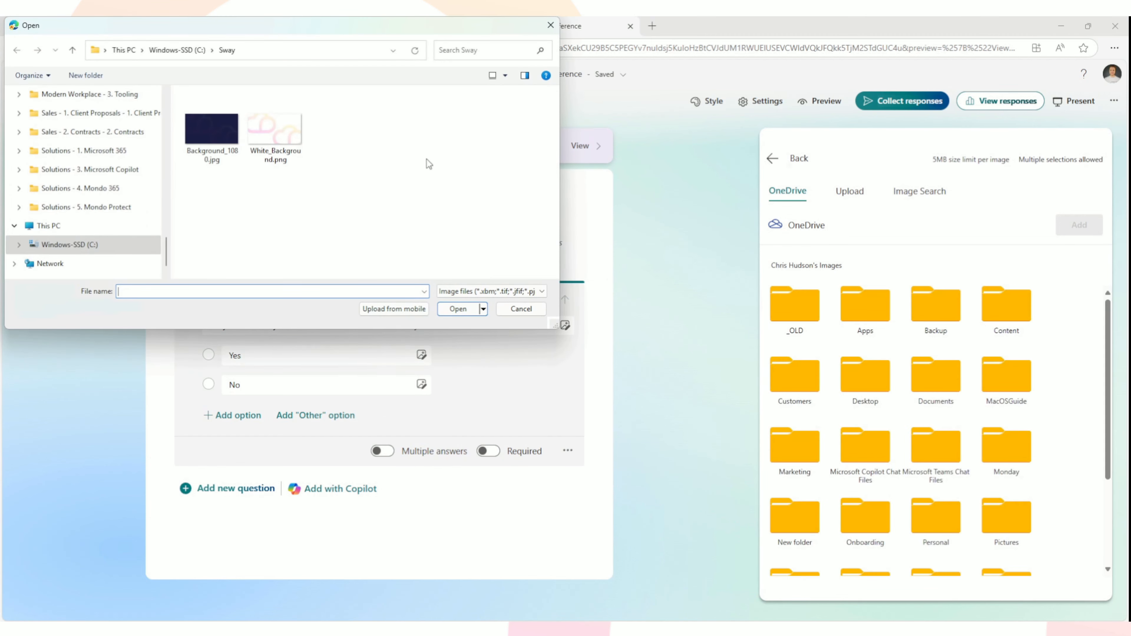
pyautogui.click(521, 309)
pyautogui.click(940, 192)
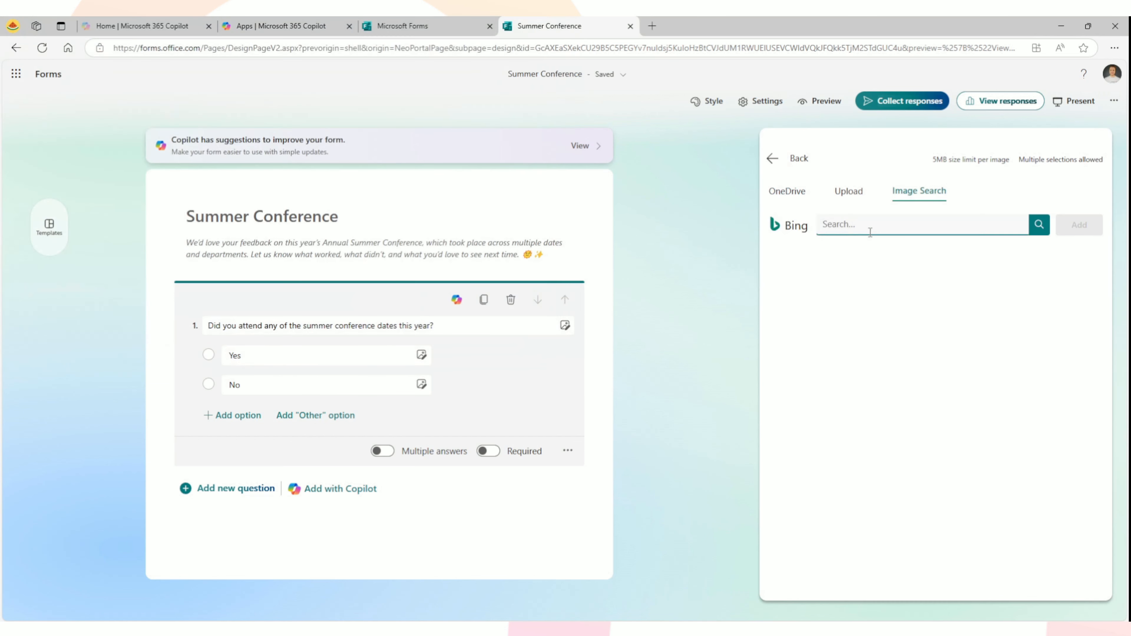
pyautogui.click(798, 164)
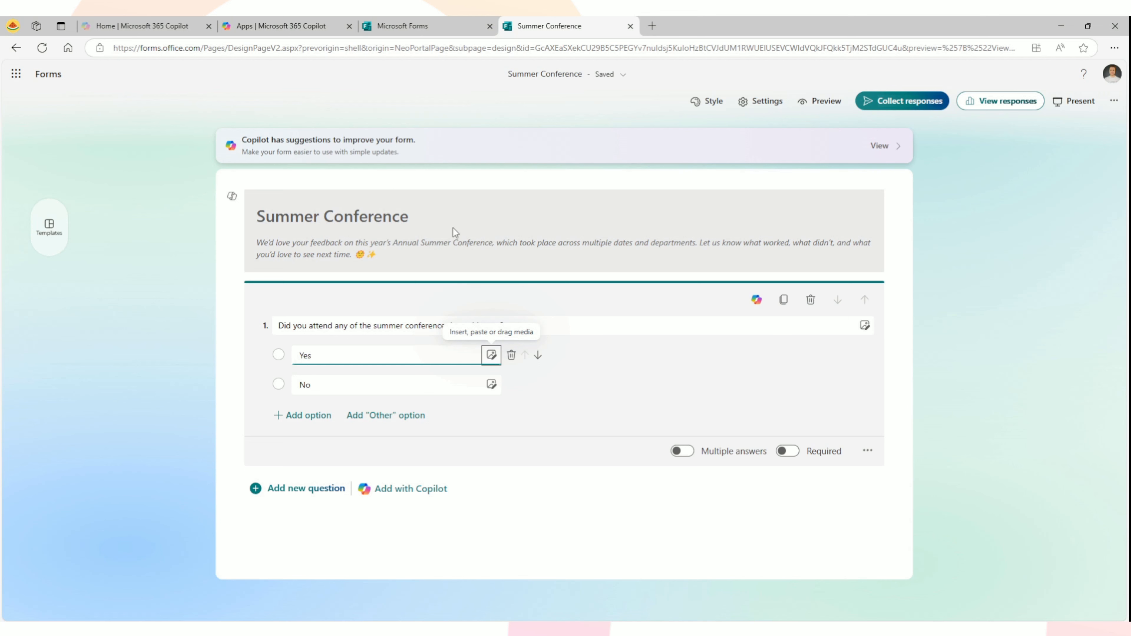
# - Look through the image search, OneDrive and upload sources for adding media to the form title, without inserting an image
pyautogui.click(482, 217)
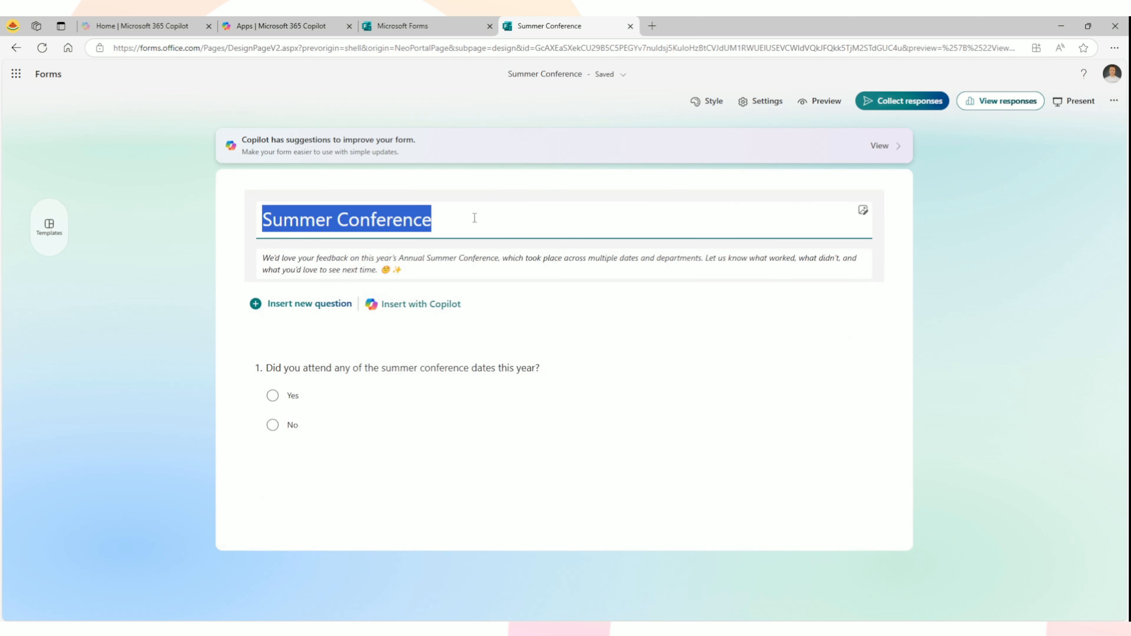
pyautogui.click(862, 213)
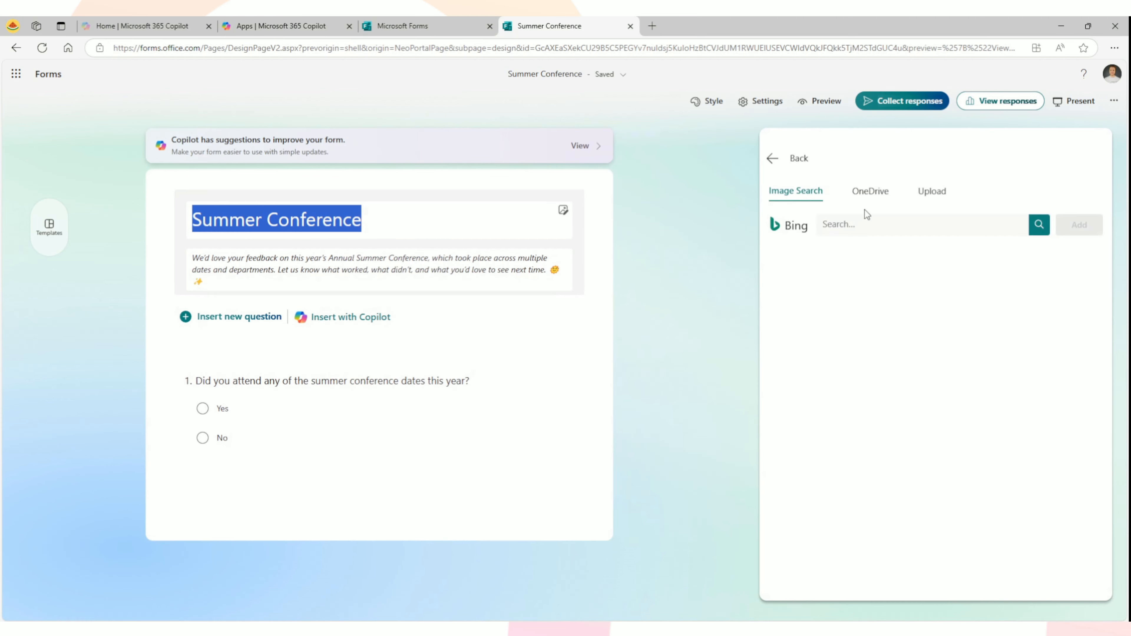
pyautogui.click(869, 195)
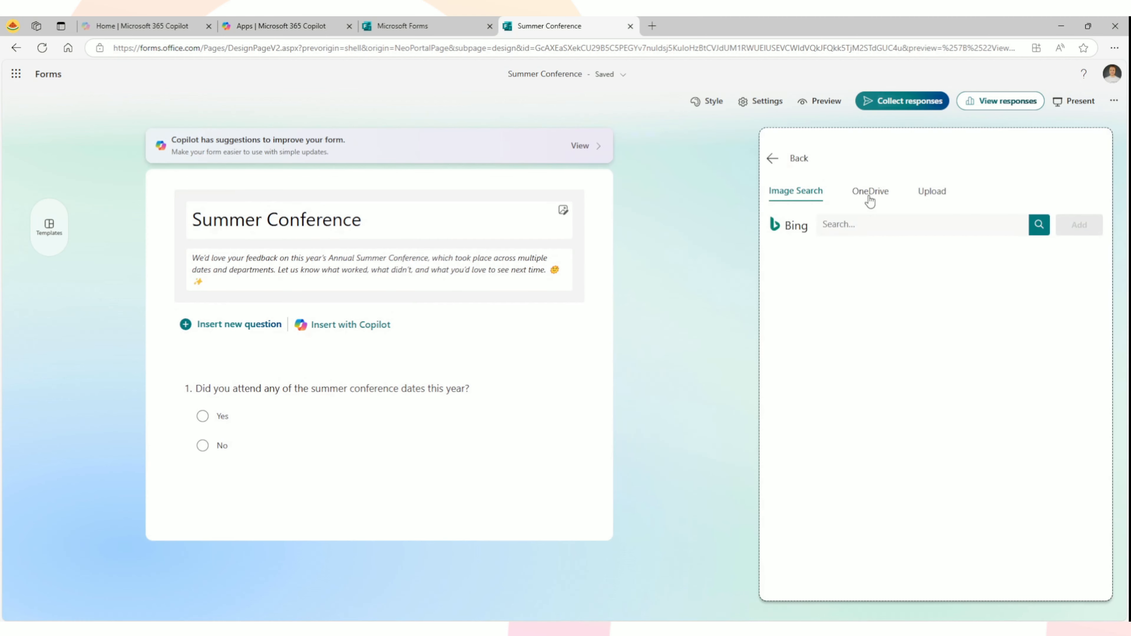
pyautogui.click(930, 193)
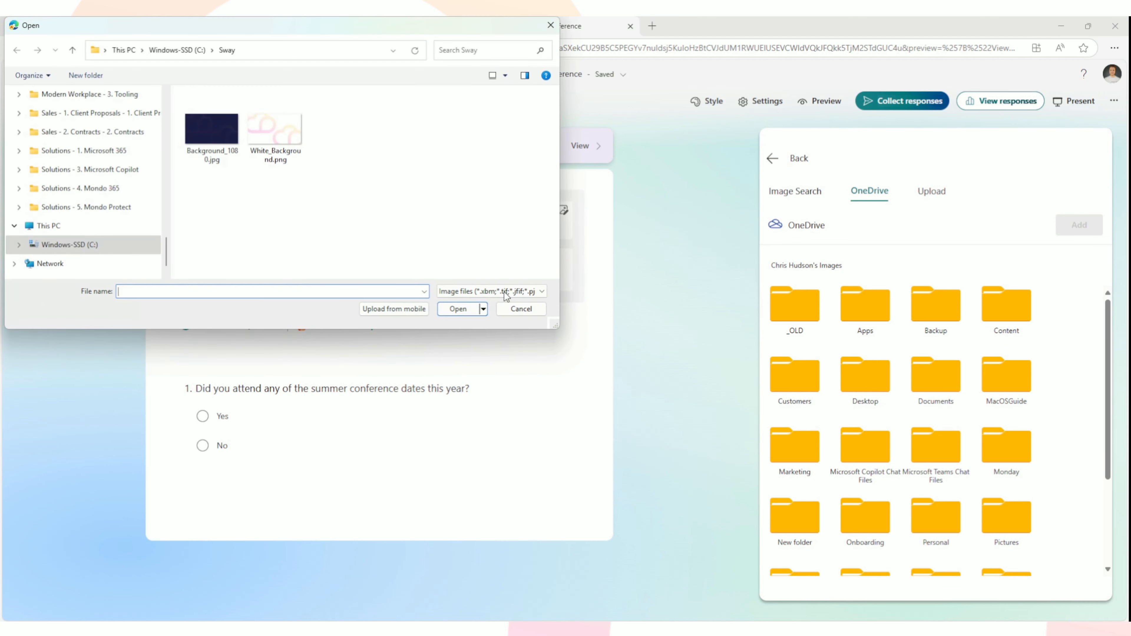
pyautogui.click(514, 309)
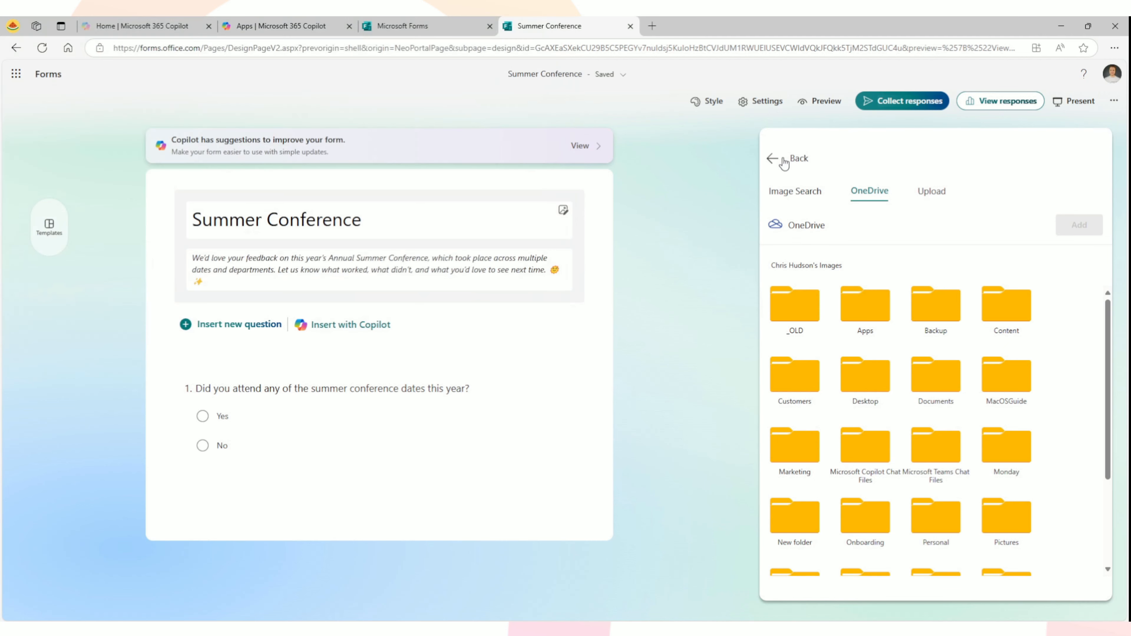
pyautogui.click(778, 166)
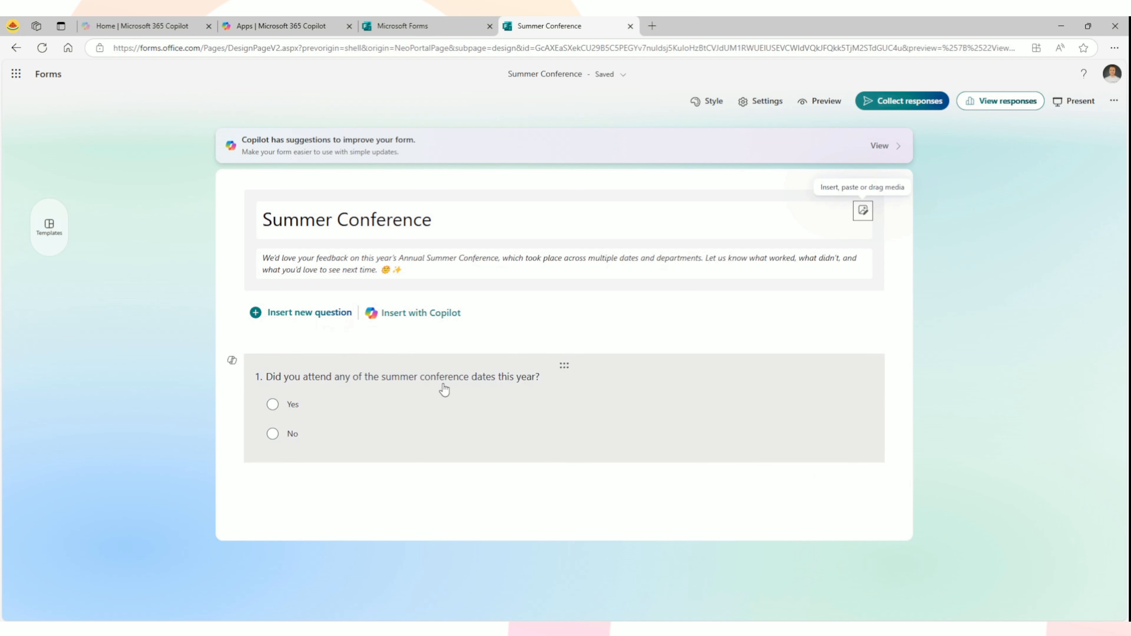
# - Try adding a third answer option and an "Other" option to the attendance question, deleting each one
pyautogui.click(463, 367)
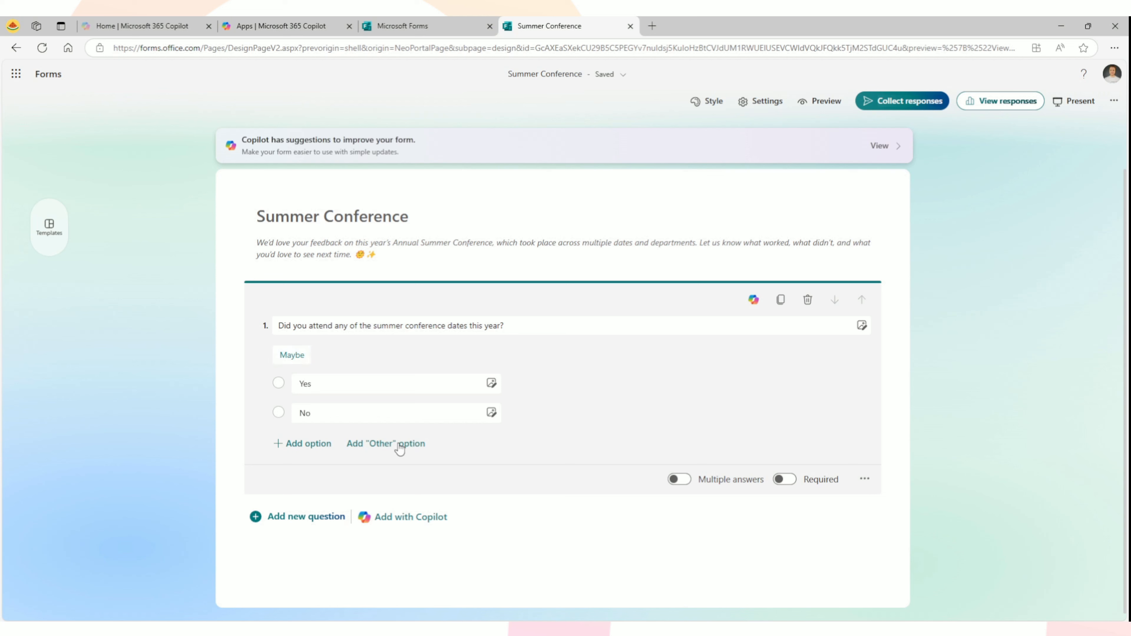
pyautogui.click(312, 447)
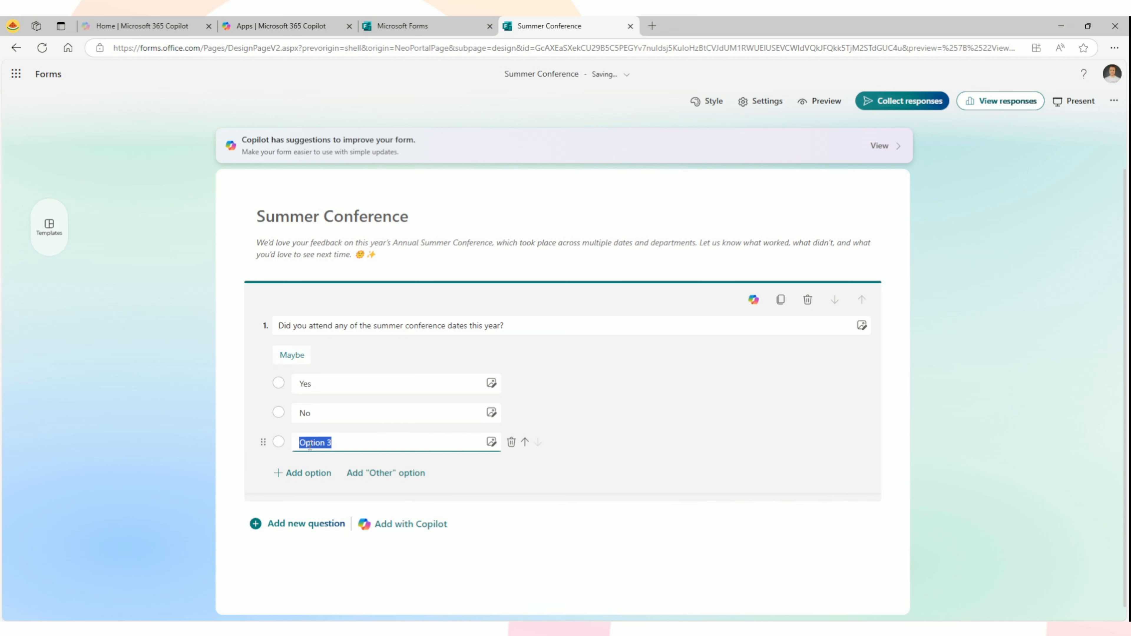
pyautogui.click(511, 442)
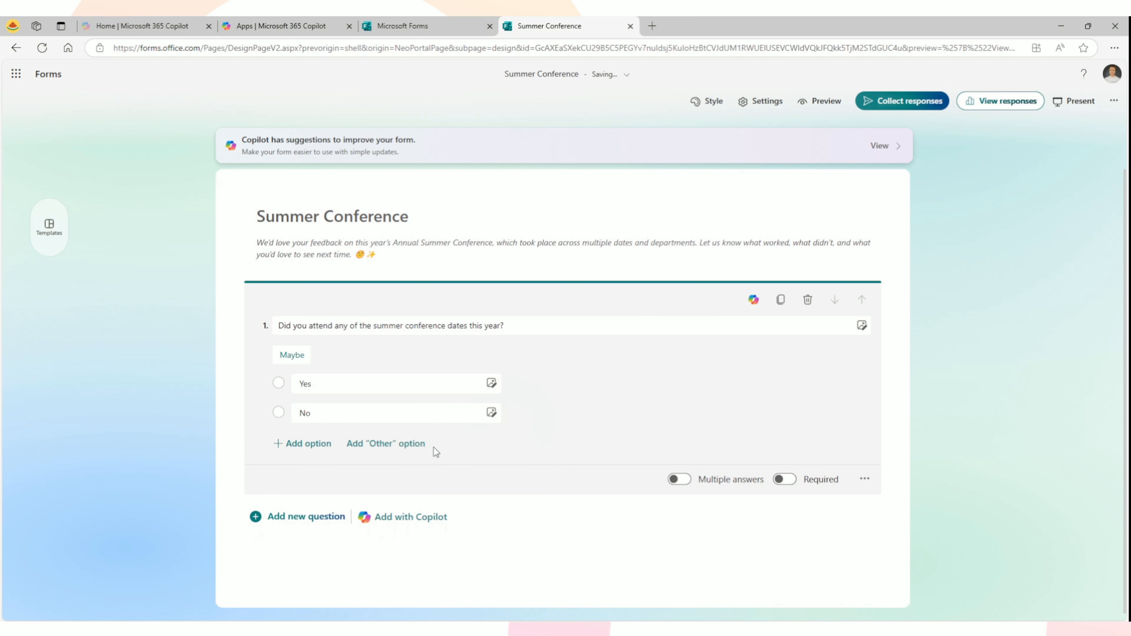
pyautogui.click(407, 444)
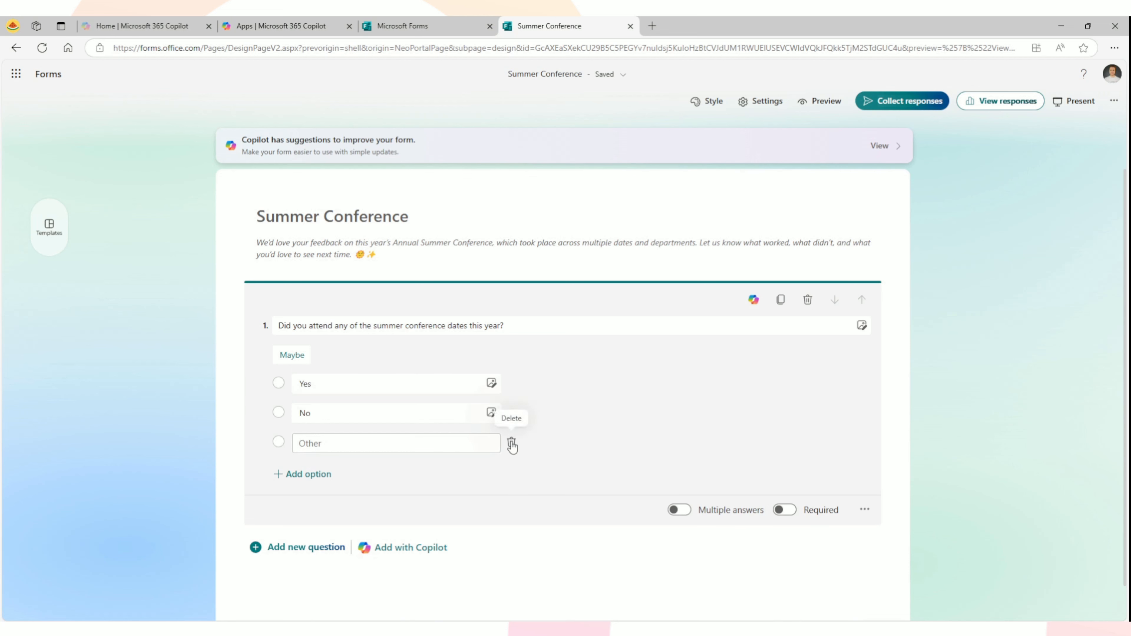
pyautogui.click(512, 444)
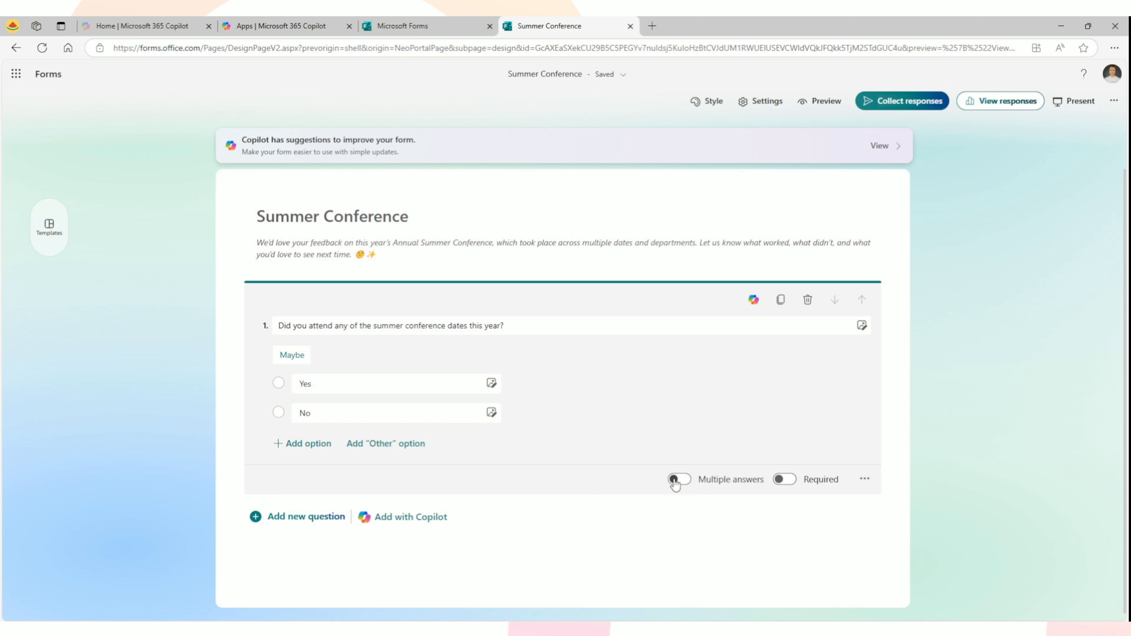
# - Make the attendance question required
pyautogui.click(346, 383)
pyautogui.click(407, 386)
pyautogui.click(791, 483)
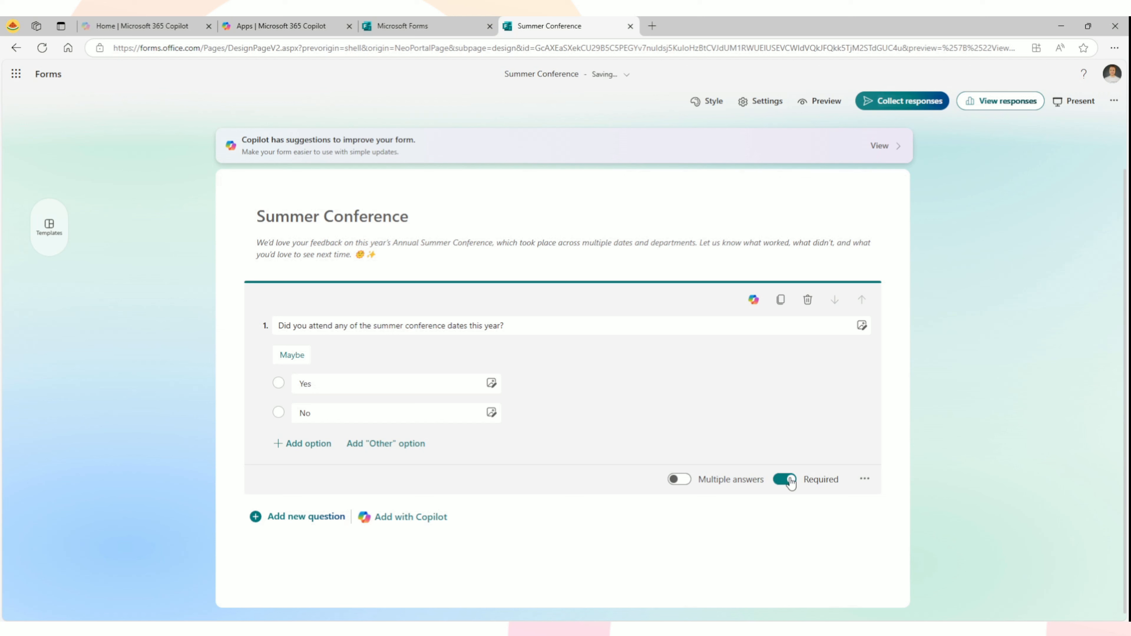
# - Try turning on Shuffle options for the attendance question and turn it off again
pyautogui.click(865, 480)
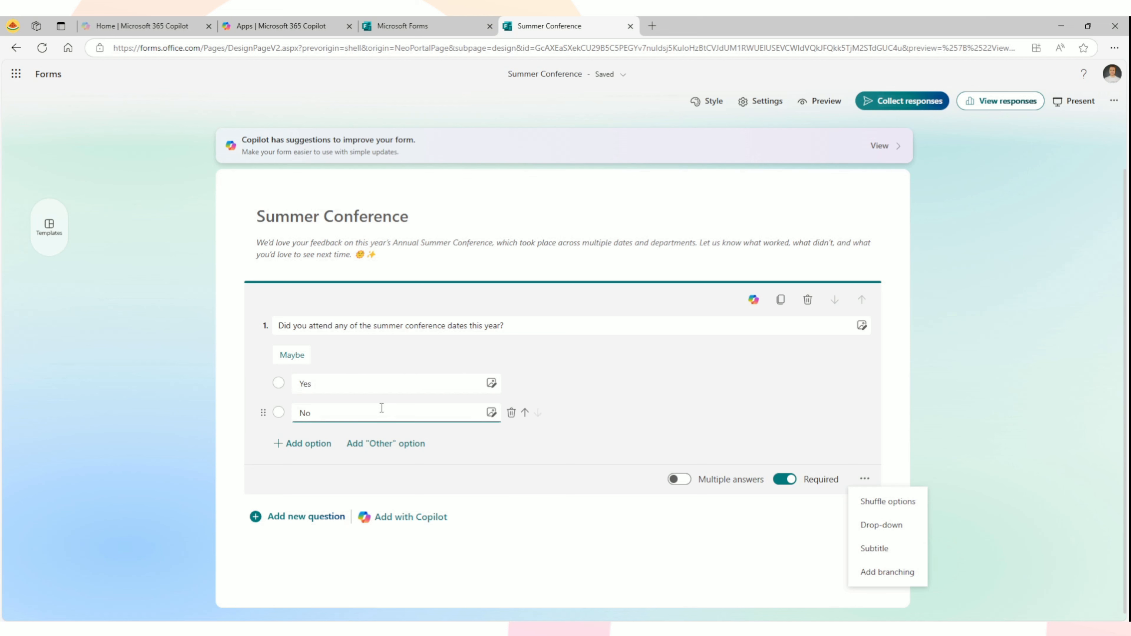
pyautogui.click(900, 511)
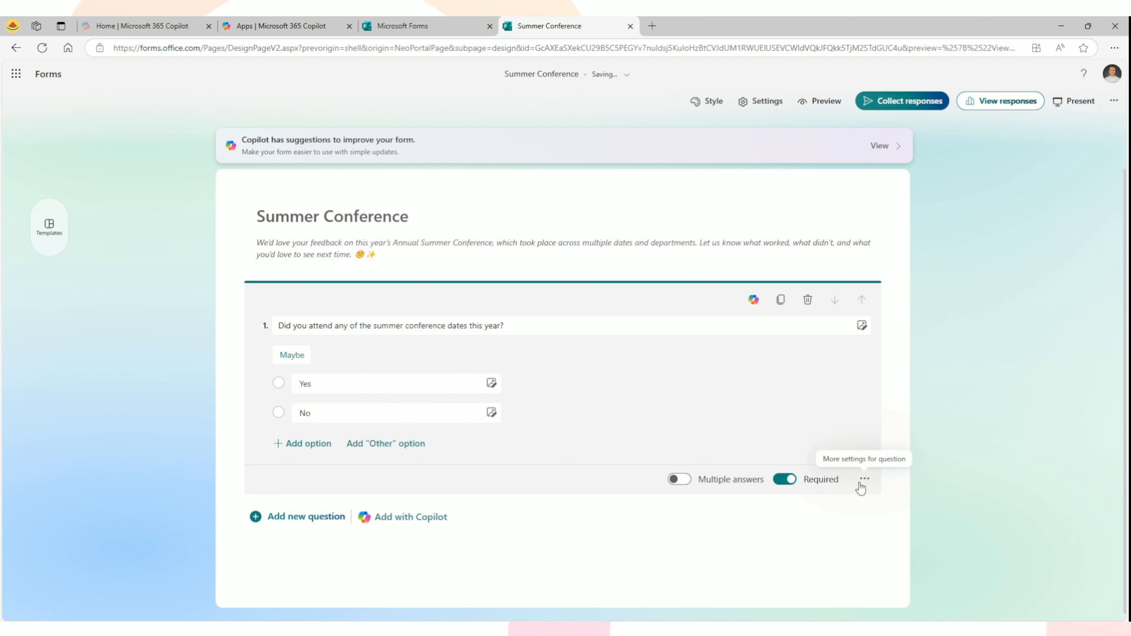
pyautogui.click(865, 479)
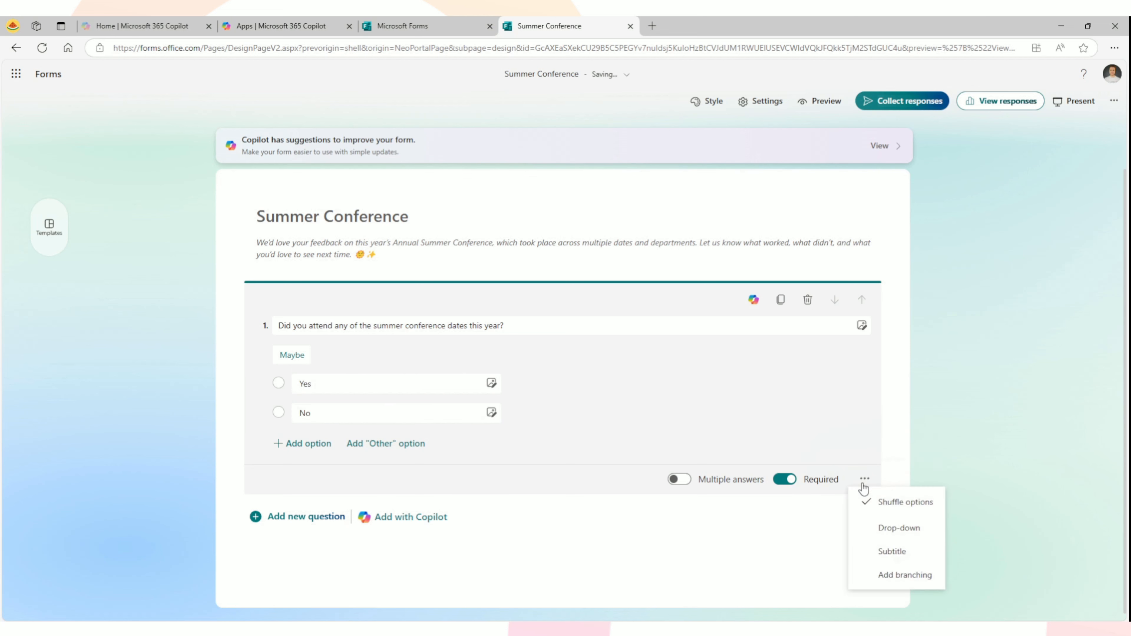
pyautogui.click(898, 516)
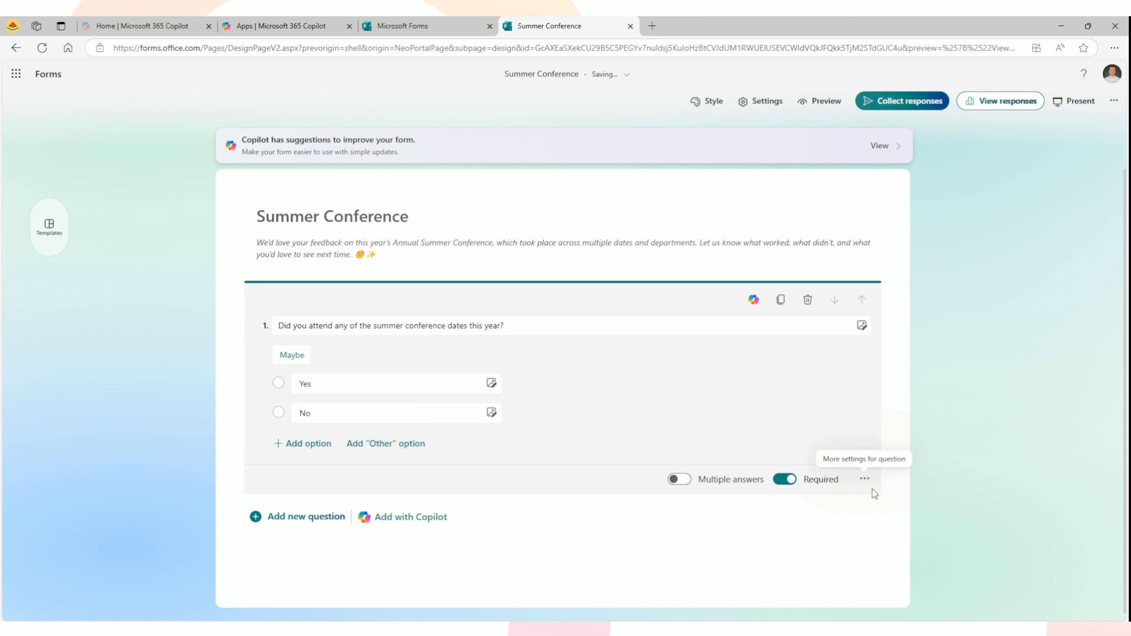
# - Try the Drop-down format for the attendance question's answers and check the answer list in the form preview
pyautogui.click(866, 481)
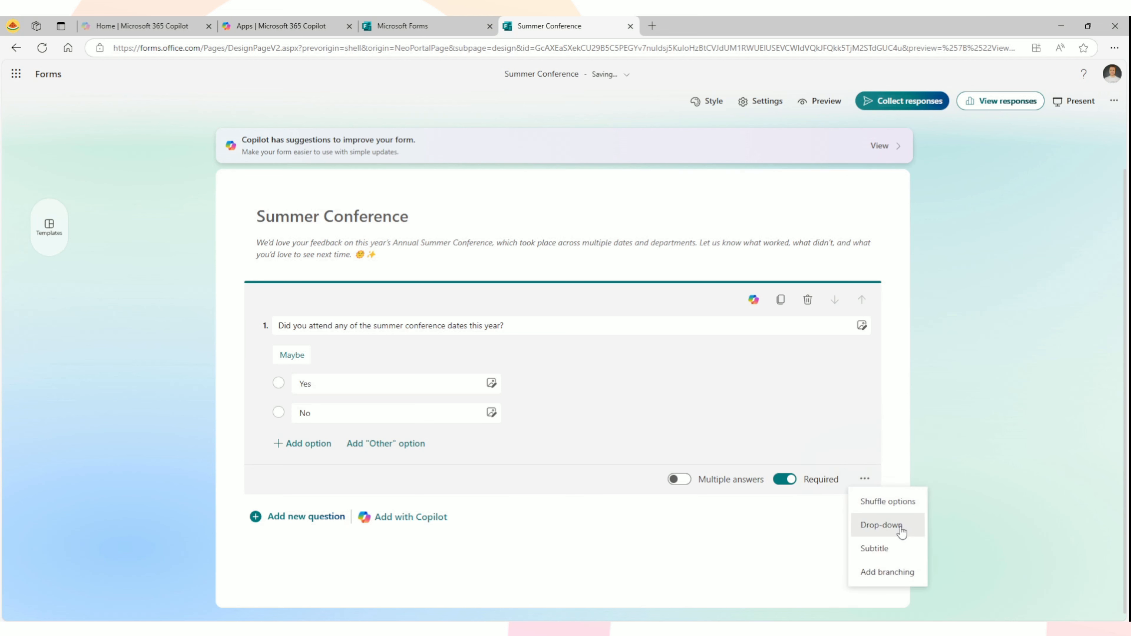
pyautogui.click(912, 533)
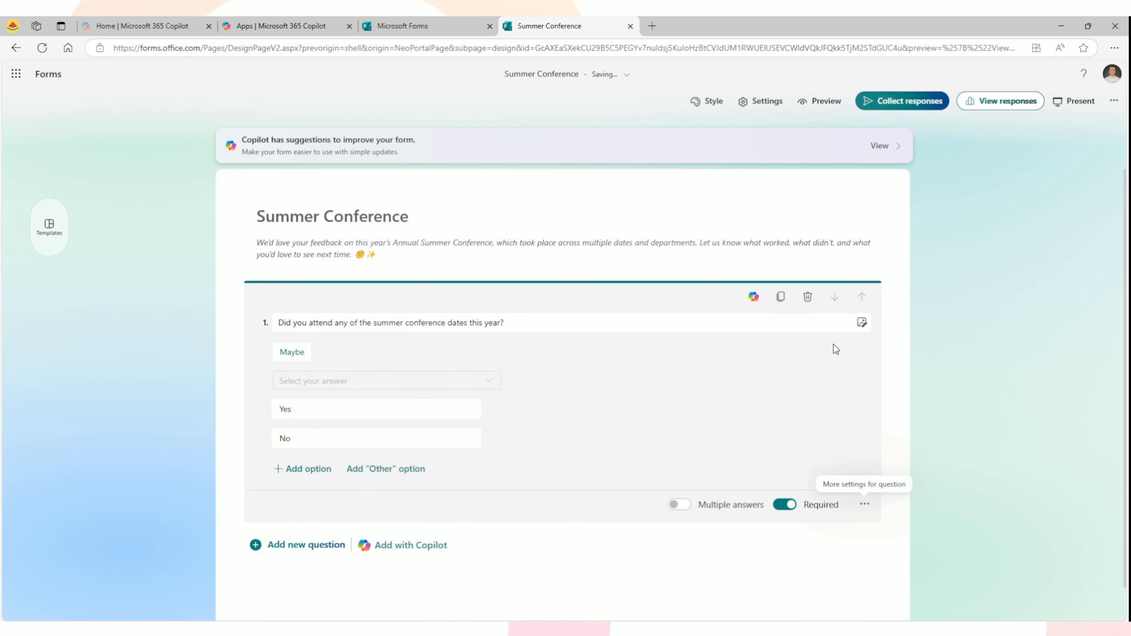
pyautogui.click(827, 102)
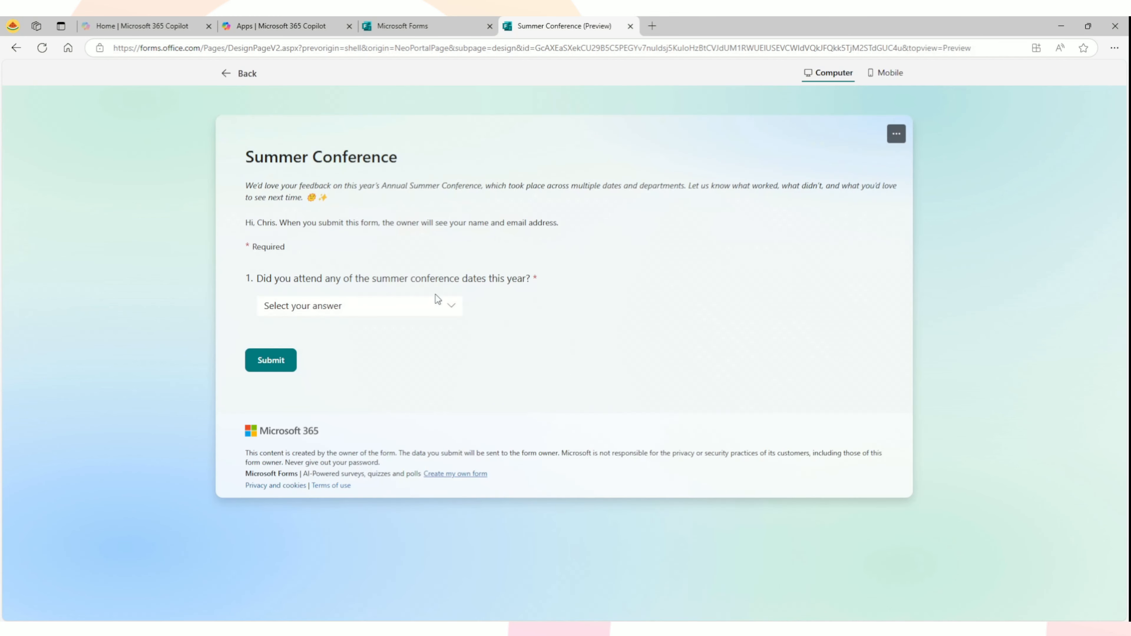
pyautogui.click(398, 308)
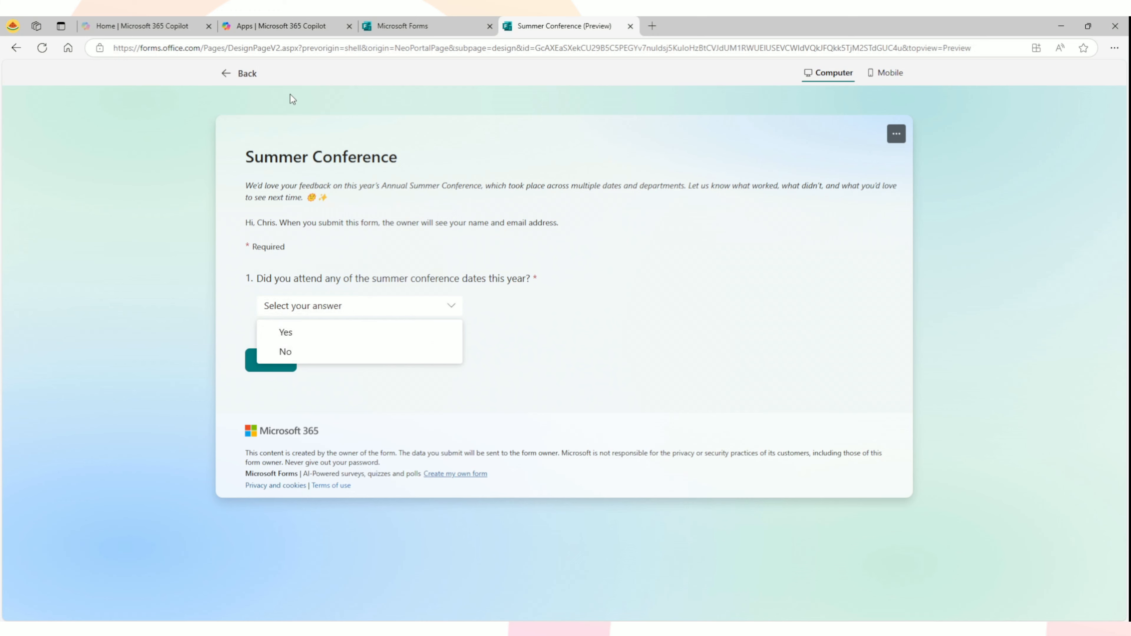
pyautogui.click(251, 72)
# - Turn off the Drop-down format for the attendance question
pyautogui.click(613, 307)
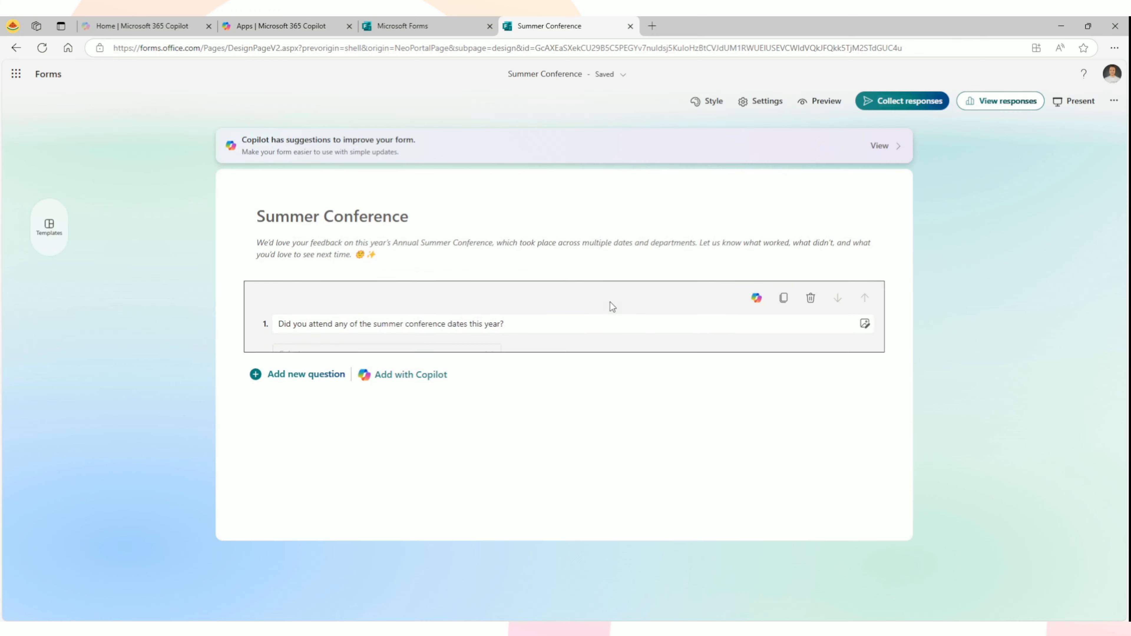
pyautogui.click(865, 513)
pyautogui.click(891, 554)
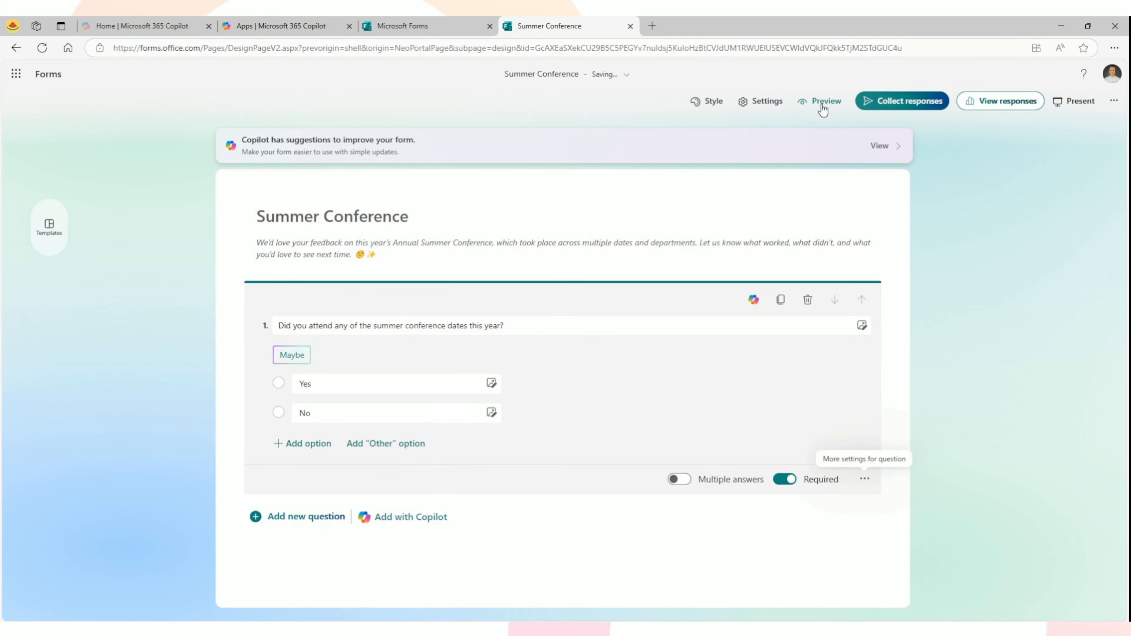
# - Preview the form, test the "Yes" and "No" answers, and return to editing
pyautogui.click(823, 107)
pyautogui.click(271, 307)
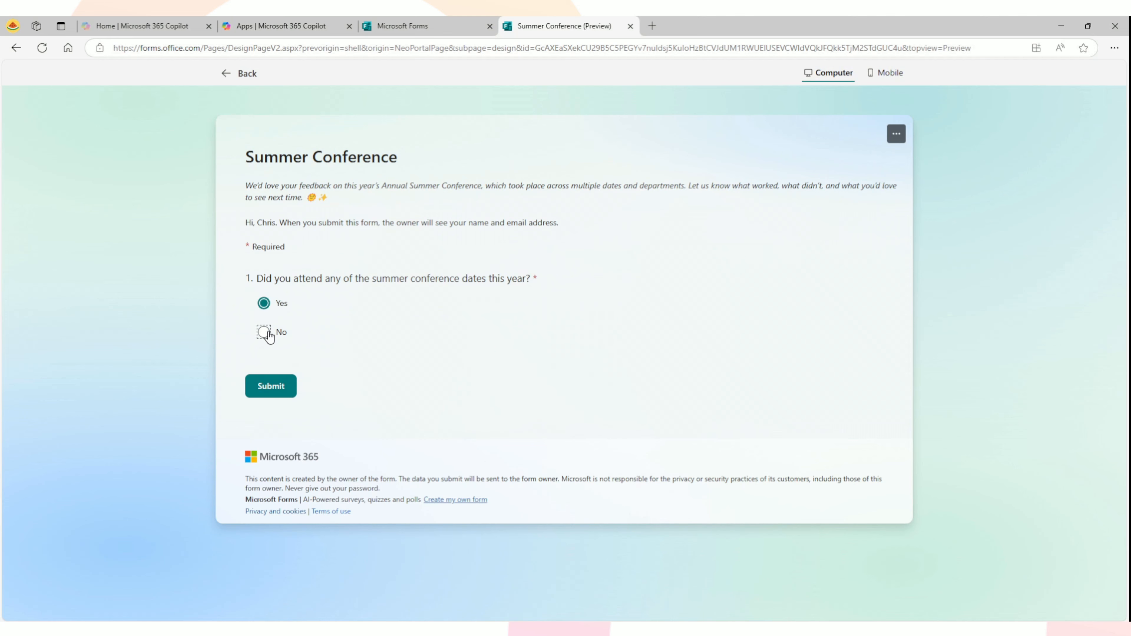
pyautogui.click(266, 331)
pyautogui.click(264, 306)
pyautogui.click(244, 74)
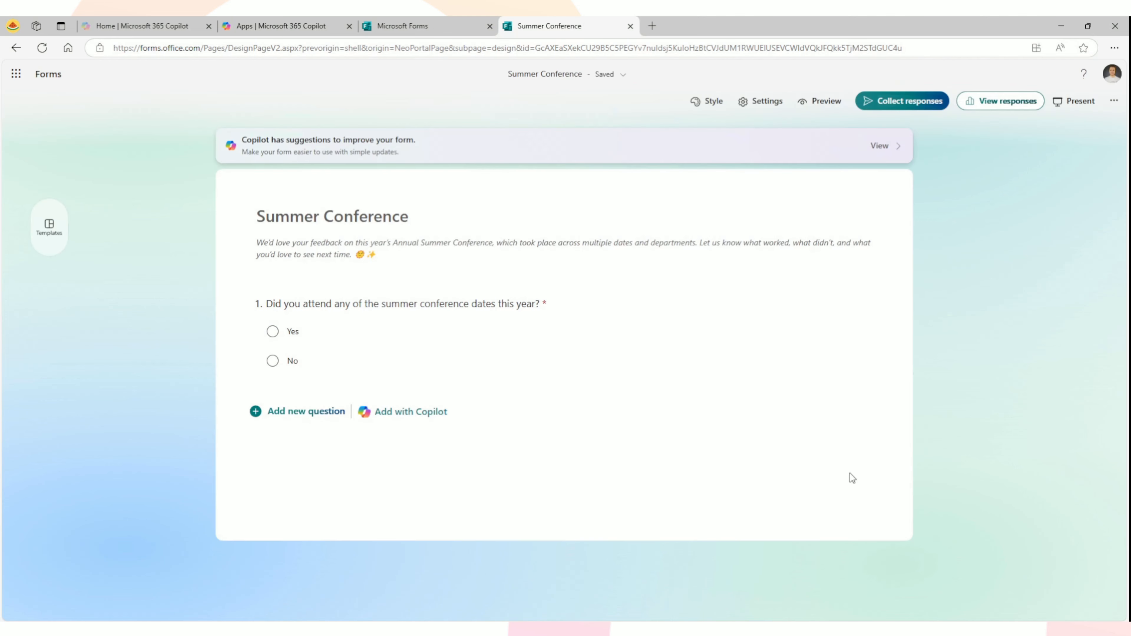
# - Review the additional settings available for the attendance question without changing any
pyautogui.click(631, 329)
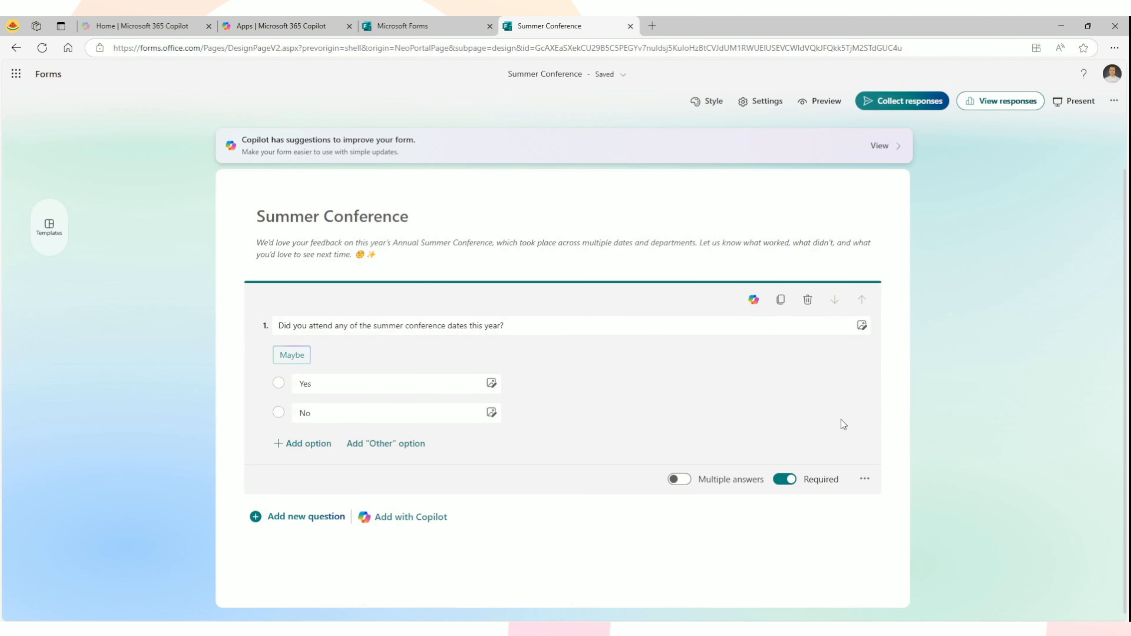
pyautogui.click(865, 479)
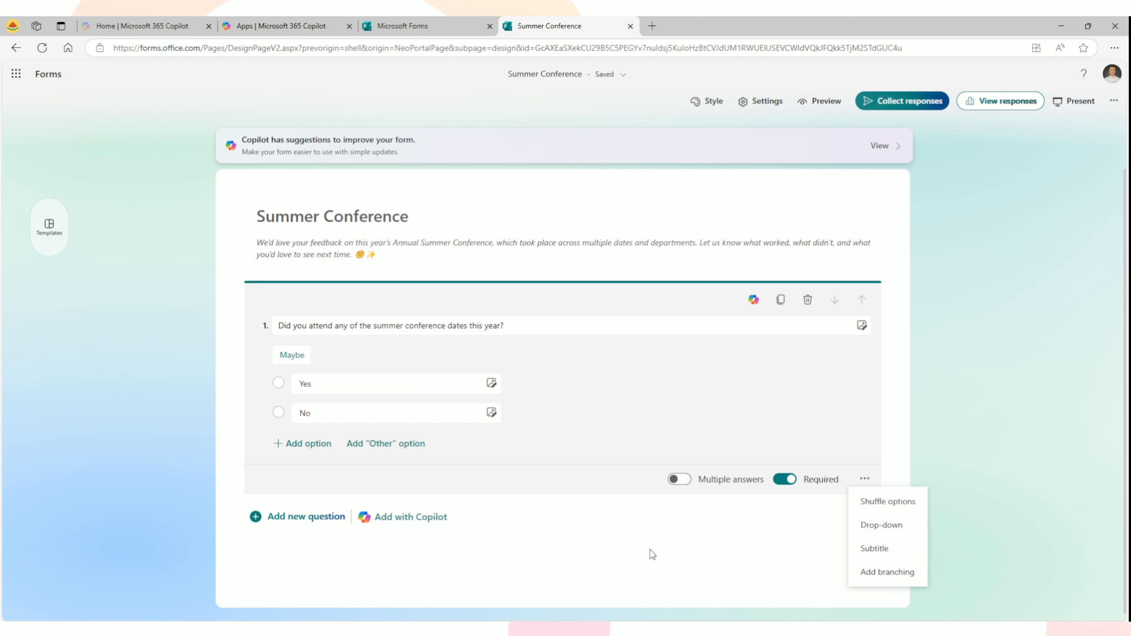
pyautogui.click(579, 565)
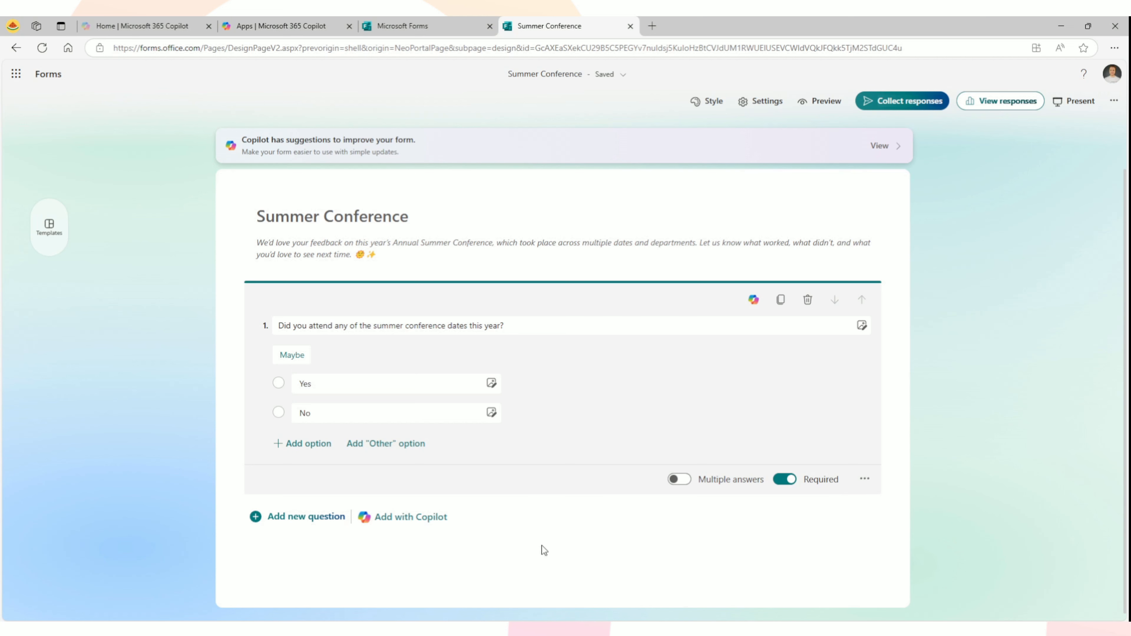
# - Add a long-answer text question "We missed you! Is there anything we could in the future to make the event more appealing?"
pyautogui.click(257, 520)
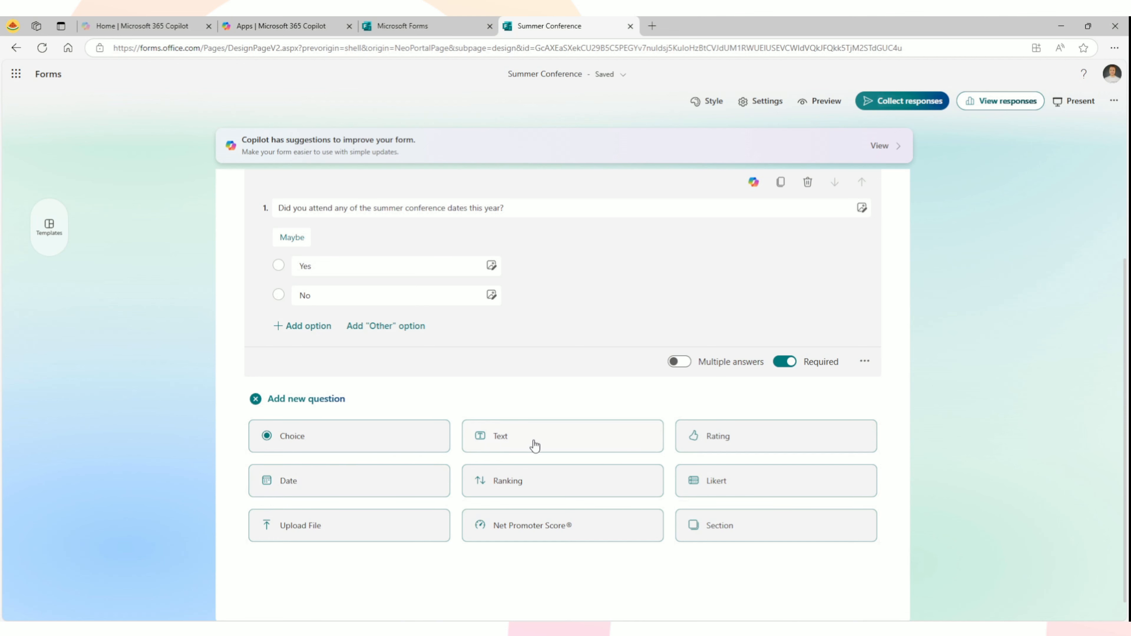
pyautogui.click(535, 446)
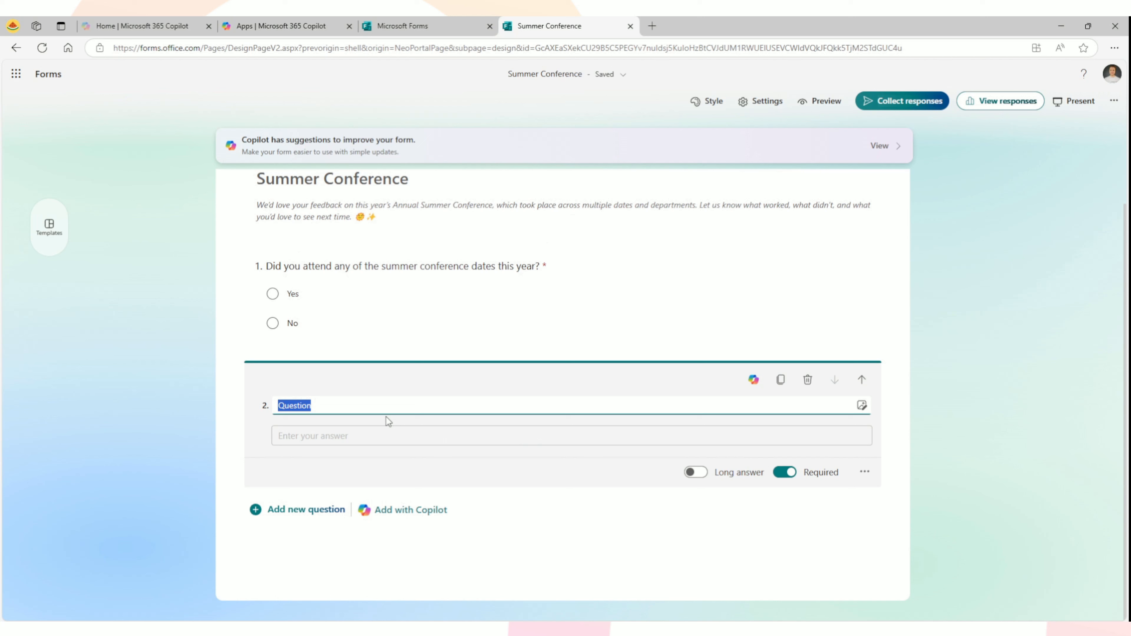
pyautogui.write('WE')
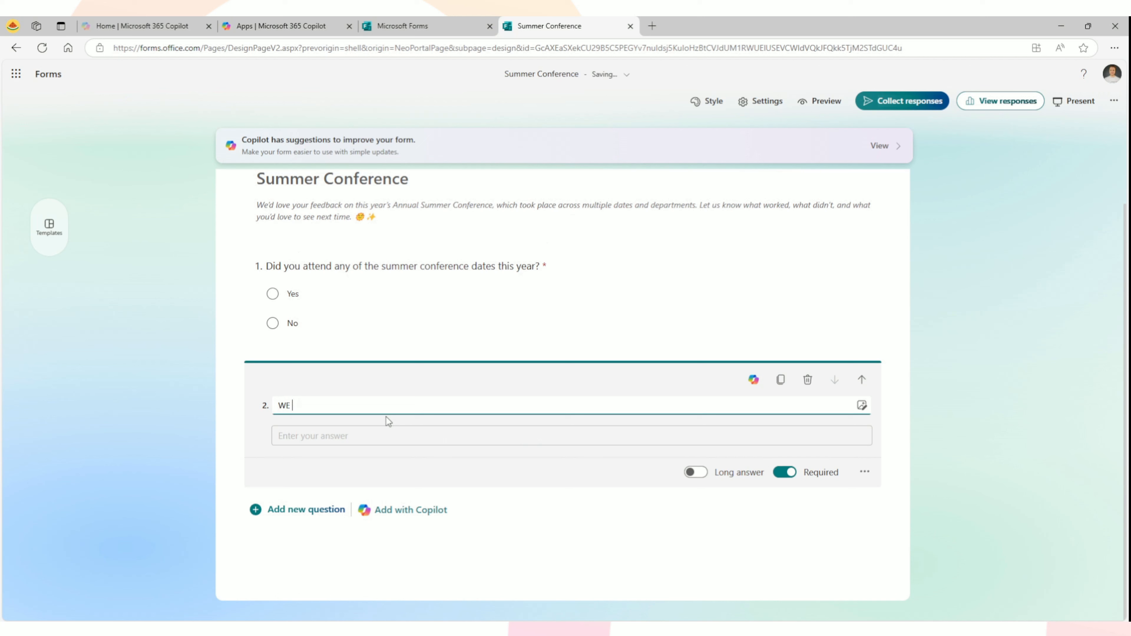
pyautogui.press('BackSpace')
pyautogui.press('BackSpace')
pyautogui.write('e missed you! Is there anything we could in the future')
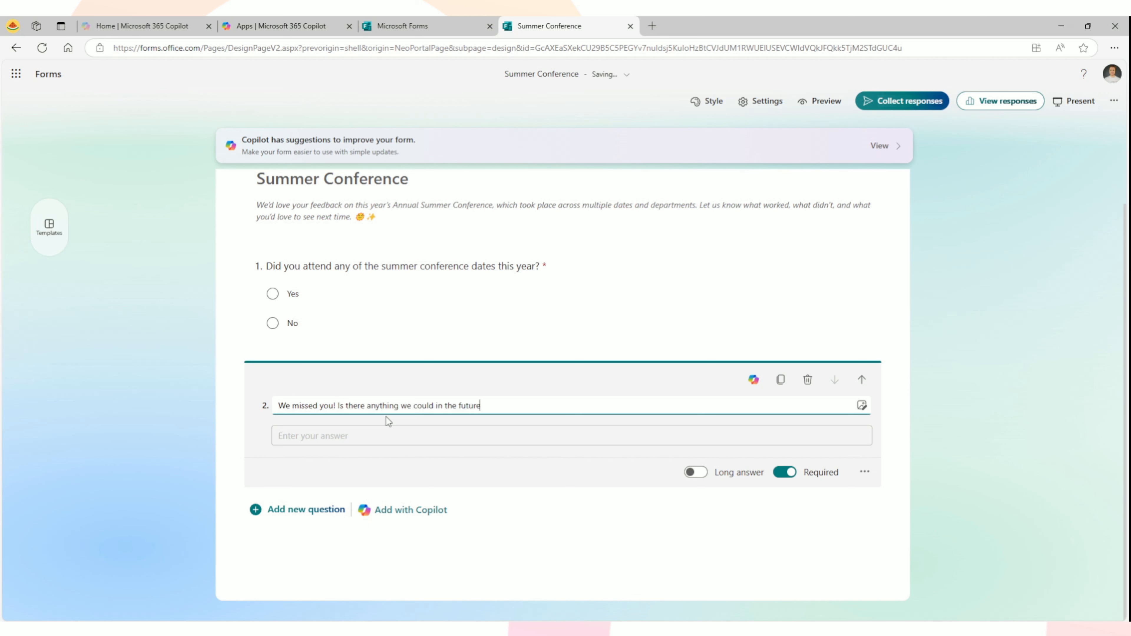
pyautogui.write(' to make the events')
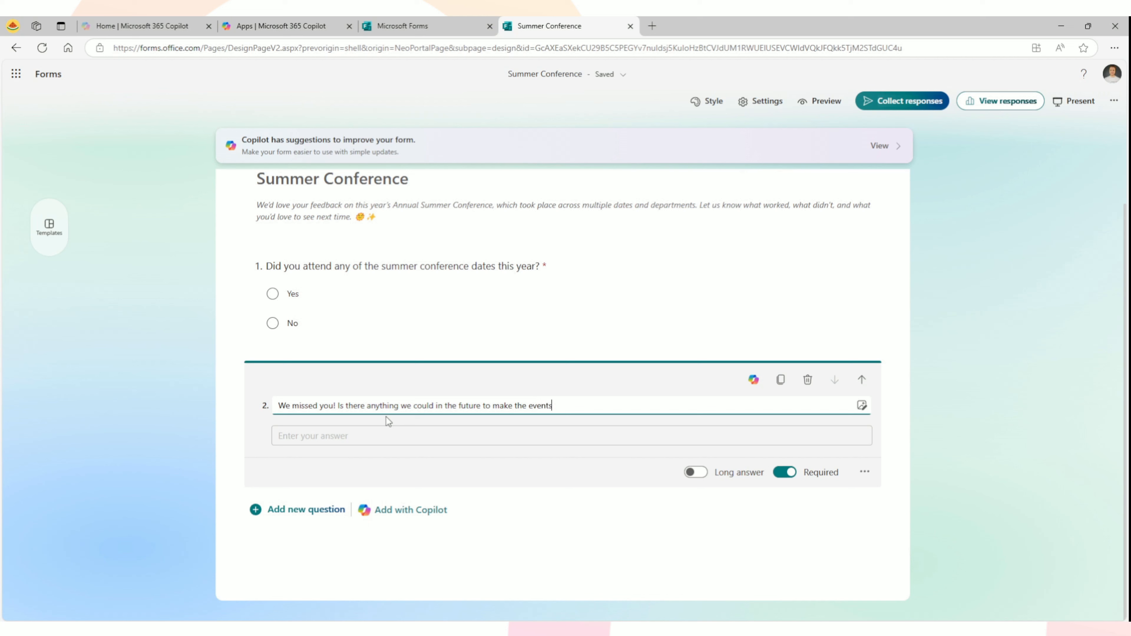
pyautogui.press('BackSpace')
pyautogui.press('BackSpace')
pyautogui.write('more appealing?')
pyautogui.click(700, 476)
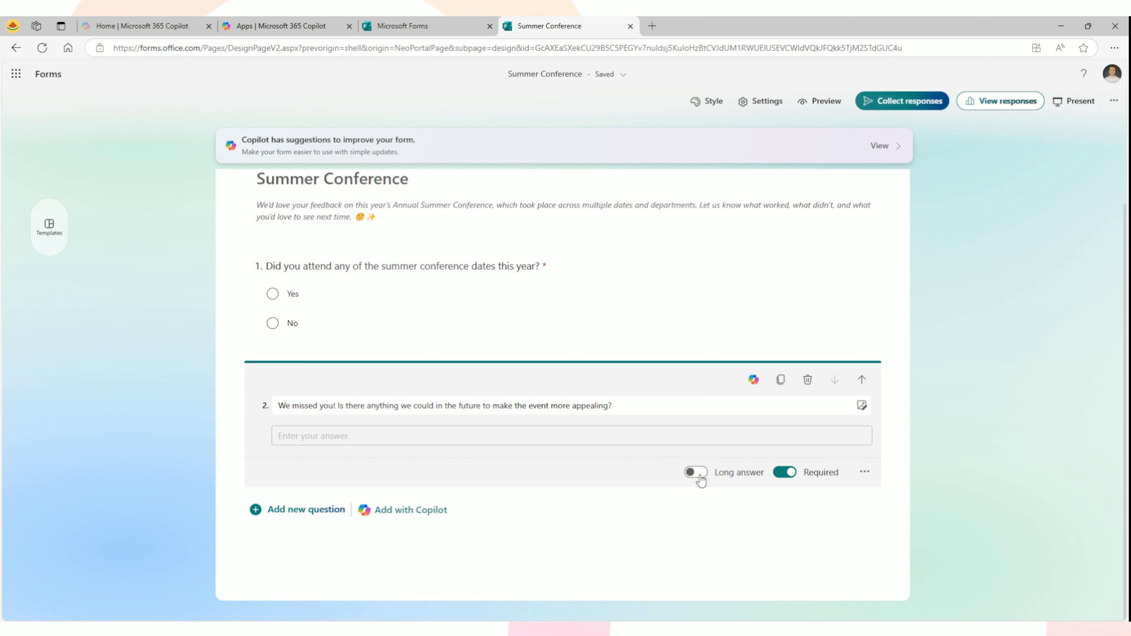
pyautogui.click(698, 474)
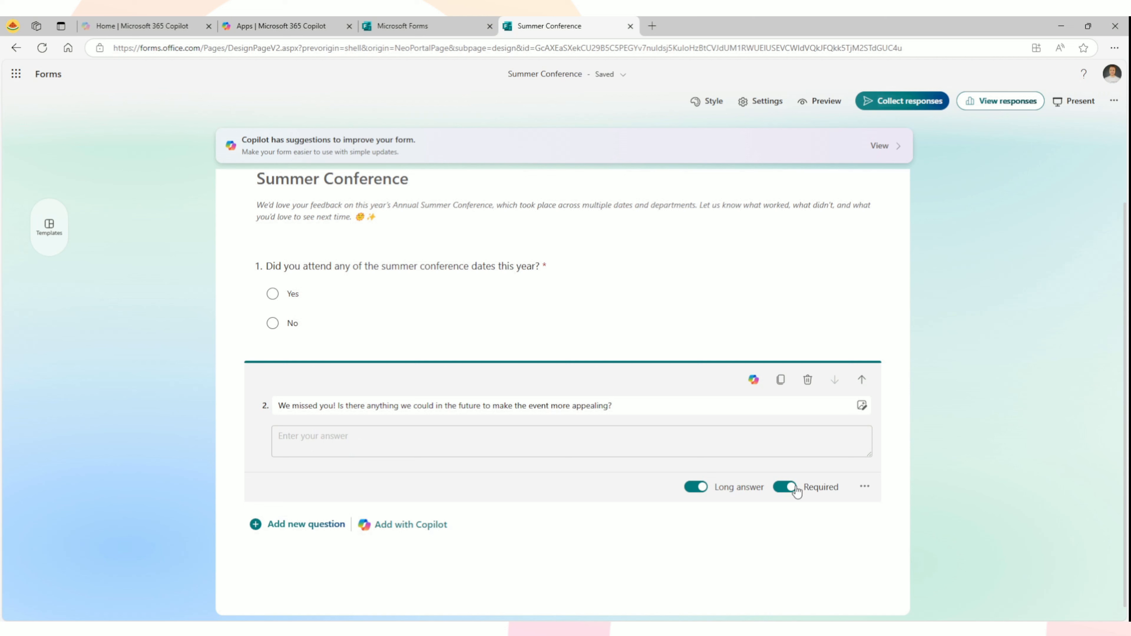
# - Try answer restrictions on the second question, review the available restriction types, and turn the restrictions off again
pyautogui.click(866, 494)
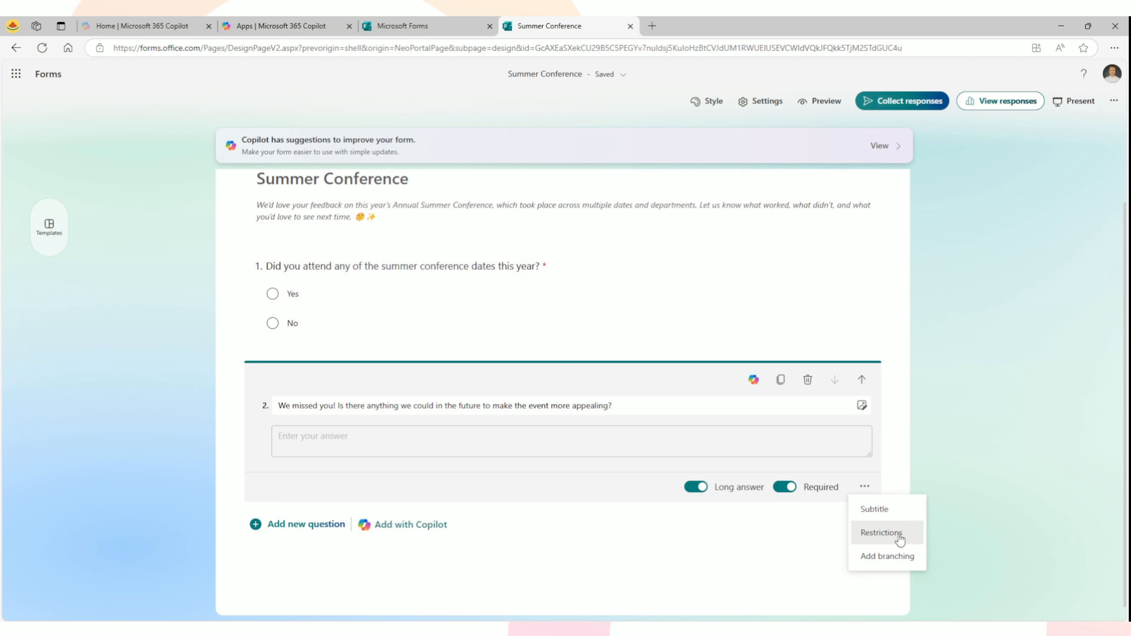
pyautogui.click(899, 540)
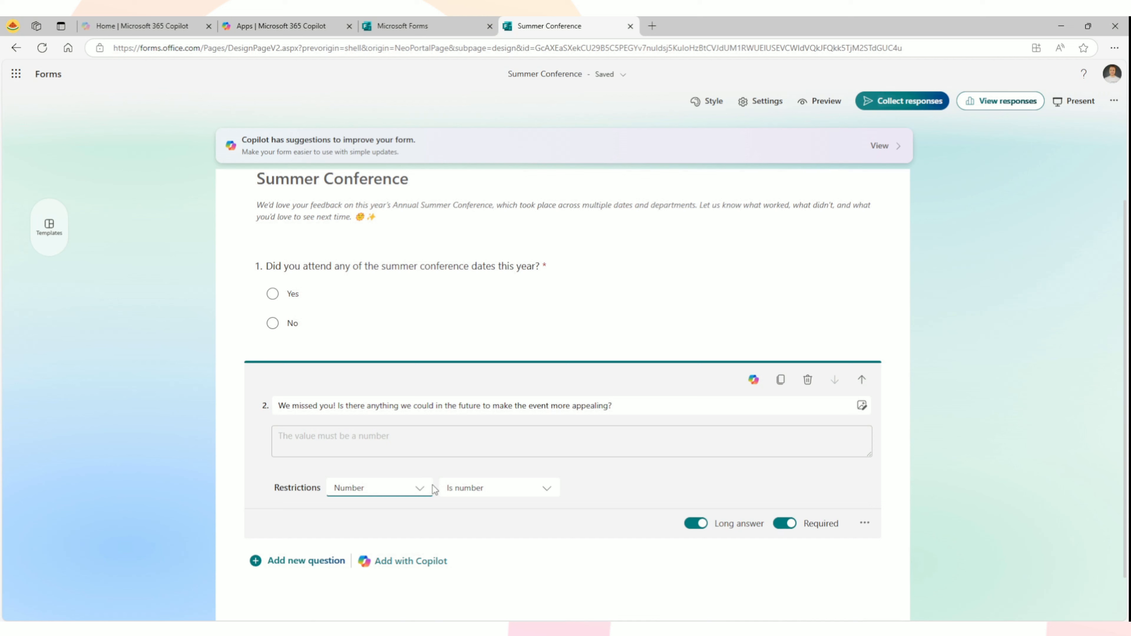
pyautogui.click(421, 488)
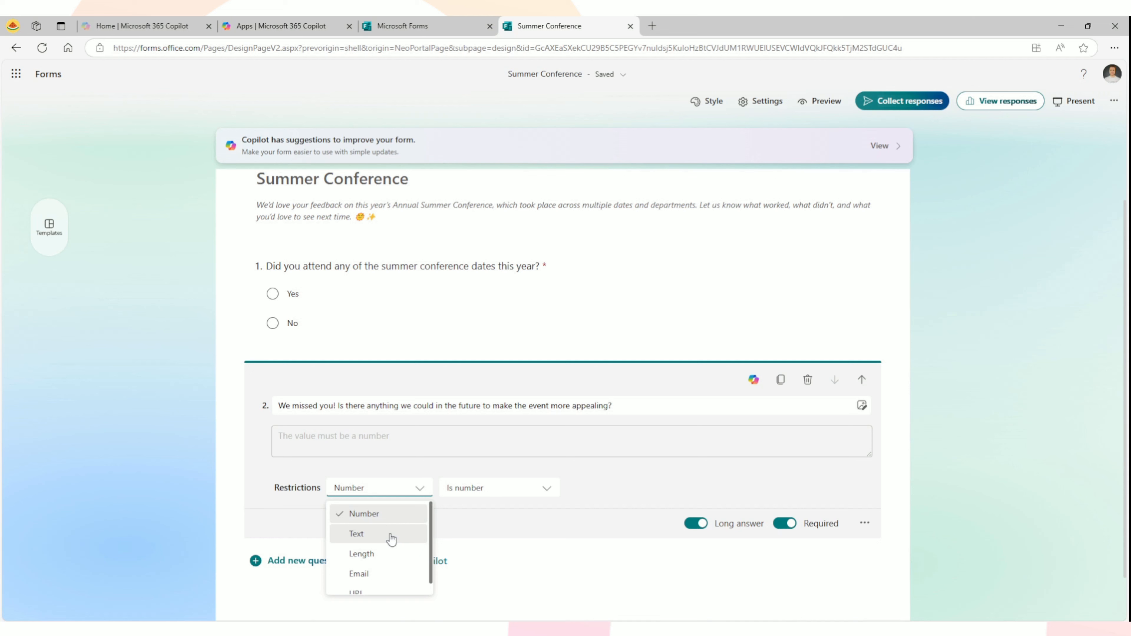
pyautogui.scroll(-1, 391, 540)
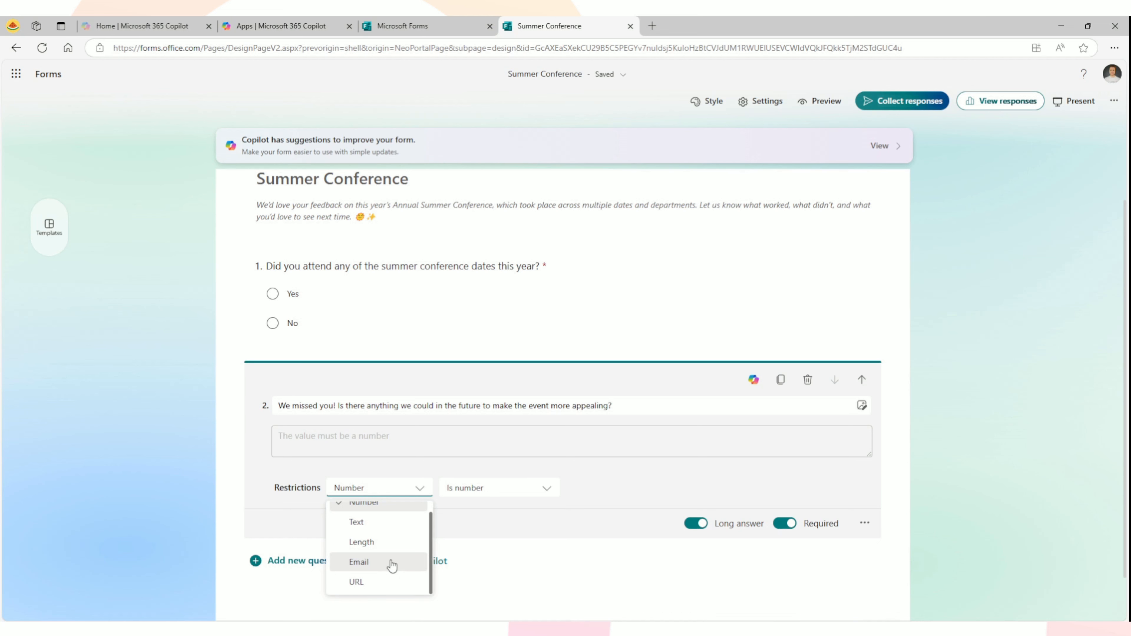
pyautogui.scroll(1, 392, 565)
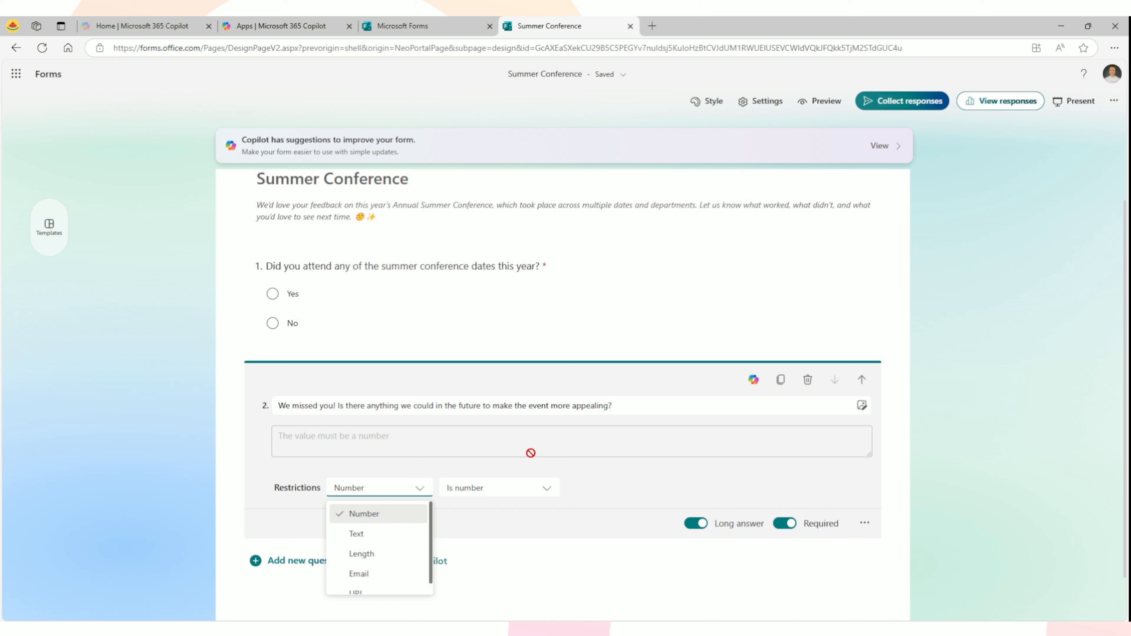
pyautogui.click(688, 485)
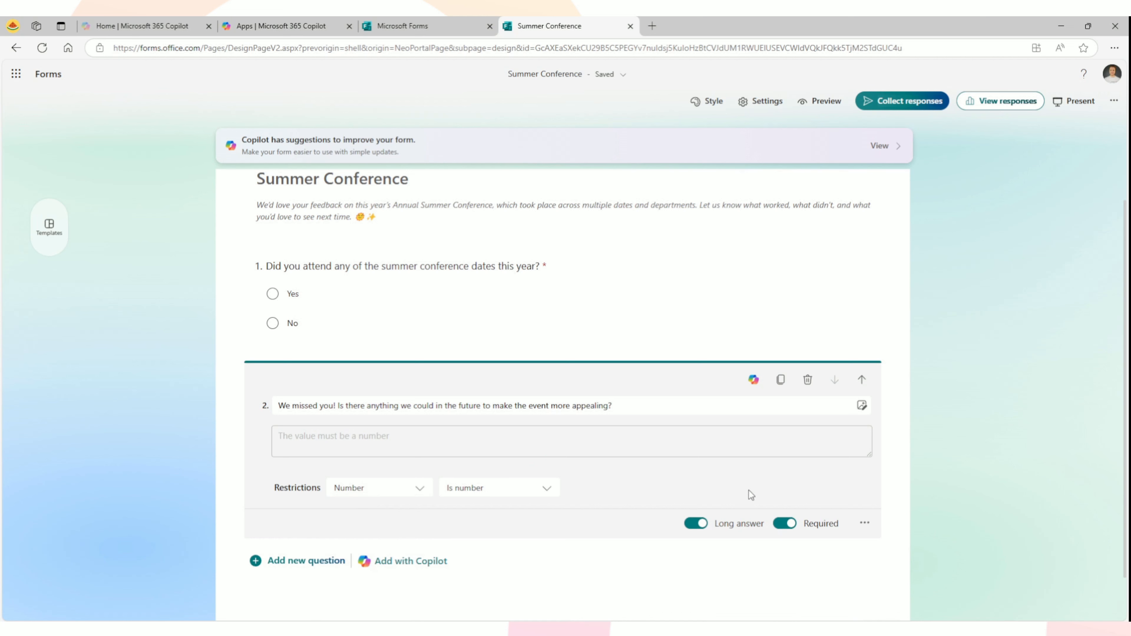
pyautogui.click(864, 524)
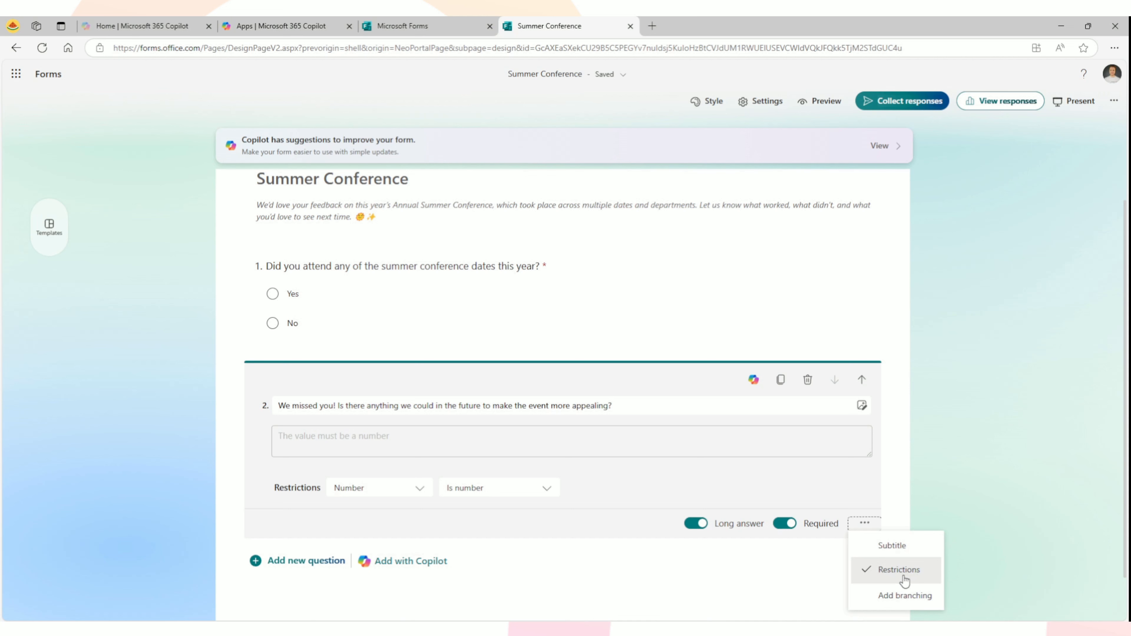
pyautogui.click(903, 579)
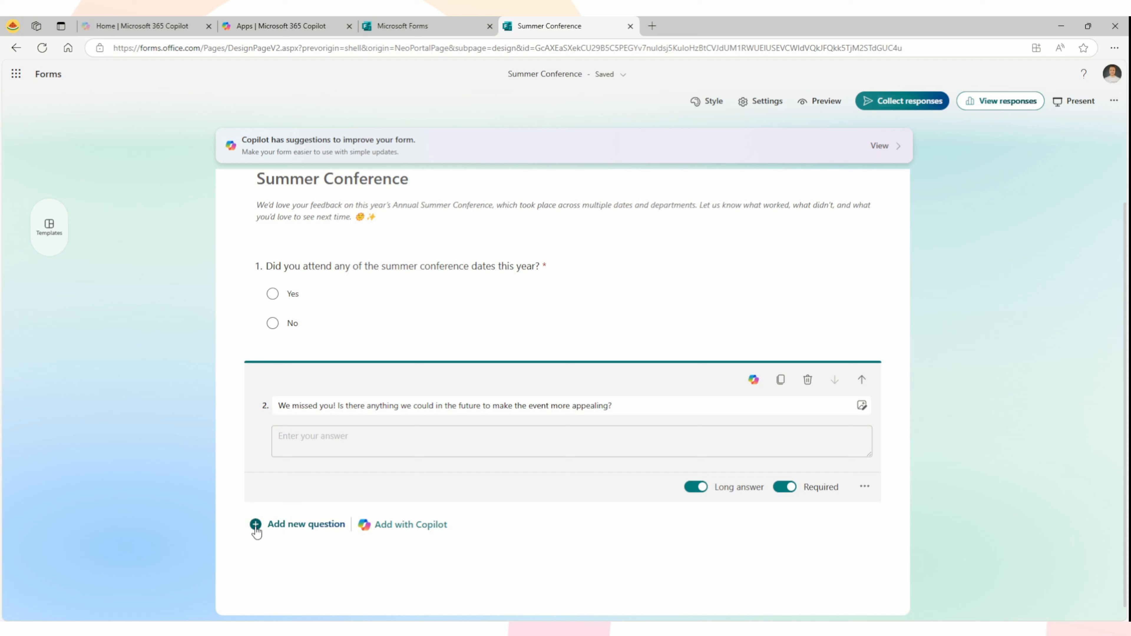
# - Add a date question reading "Please select the date you attended the conference?"
pyautogui.click(256, 527)
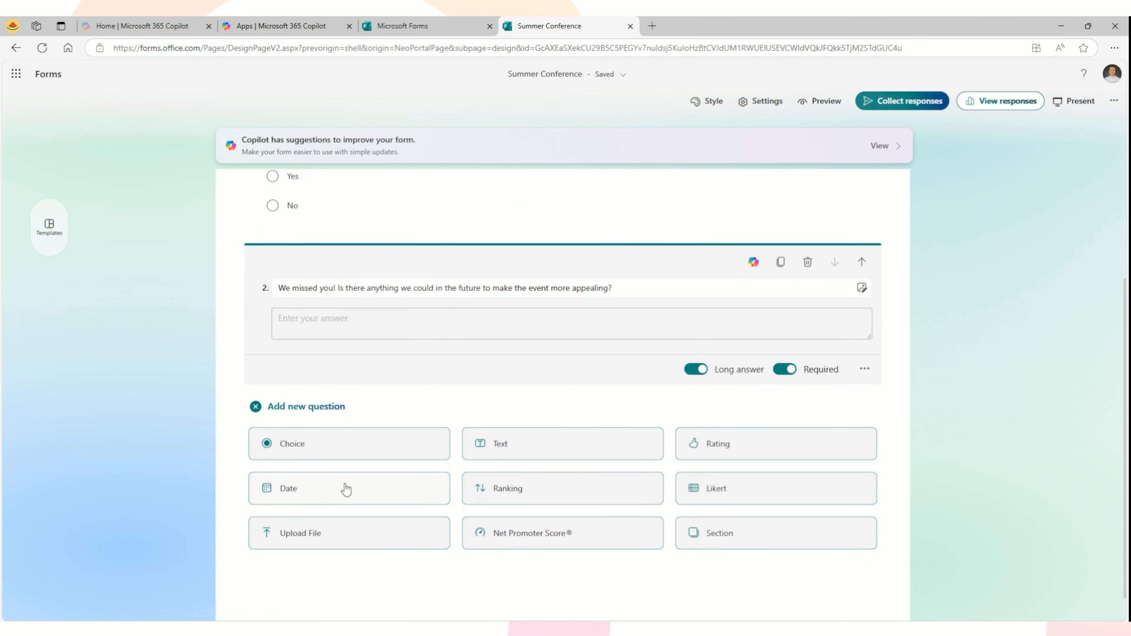
pyautogui.click(343, 488)
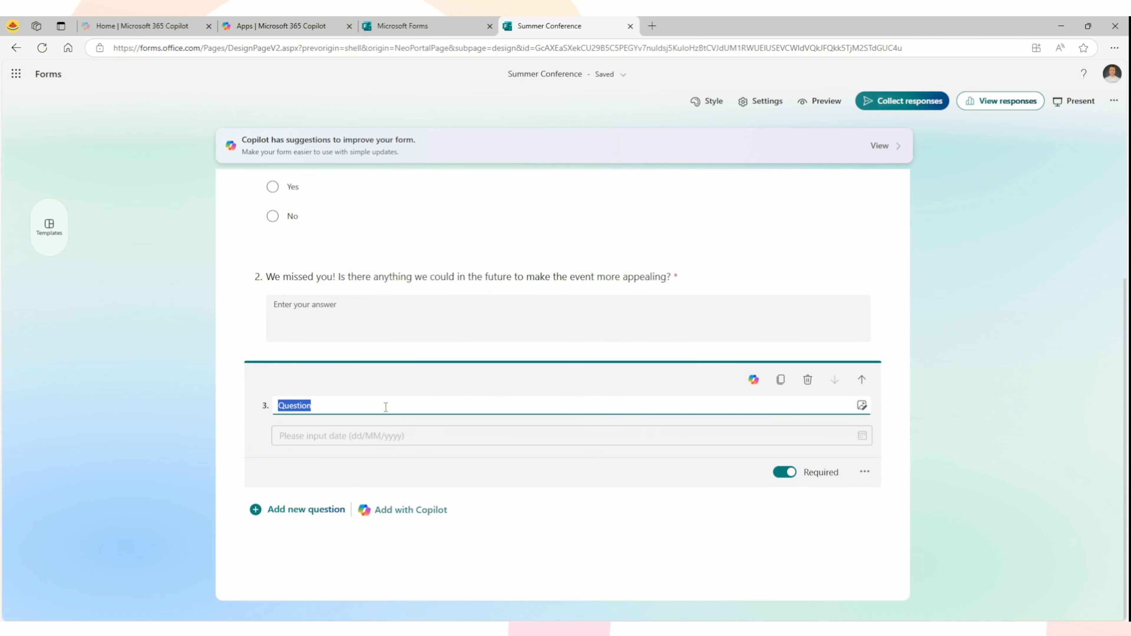
pyautogui.write('Please select the date you attended the conference?')
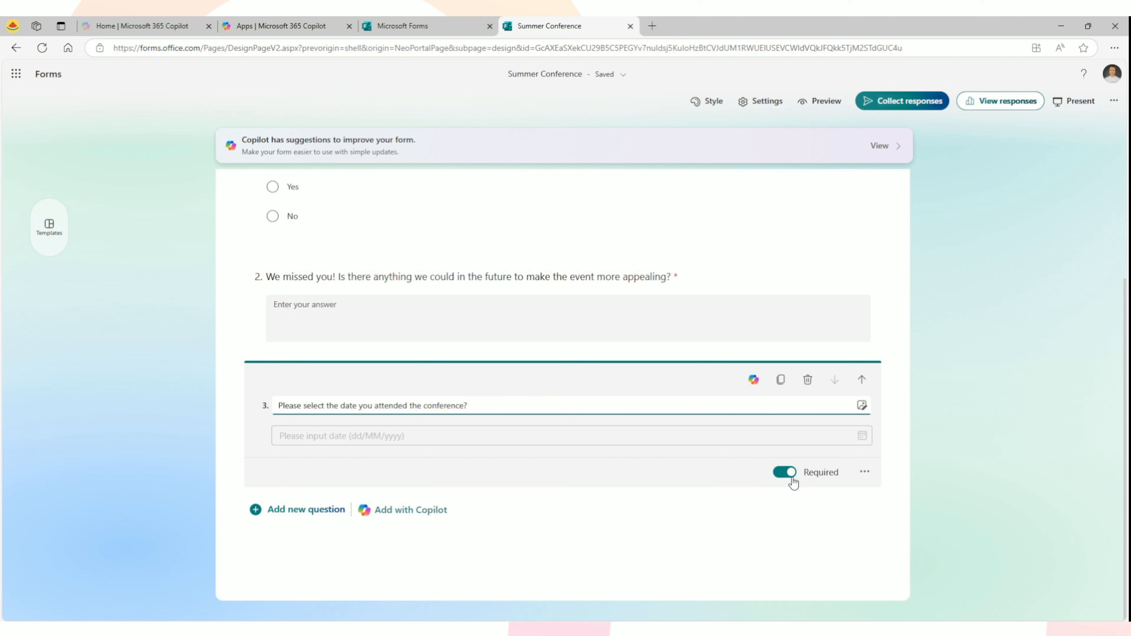
# - Try a subtitle on the date question and remove it again
pyautogui.click(864, 473)
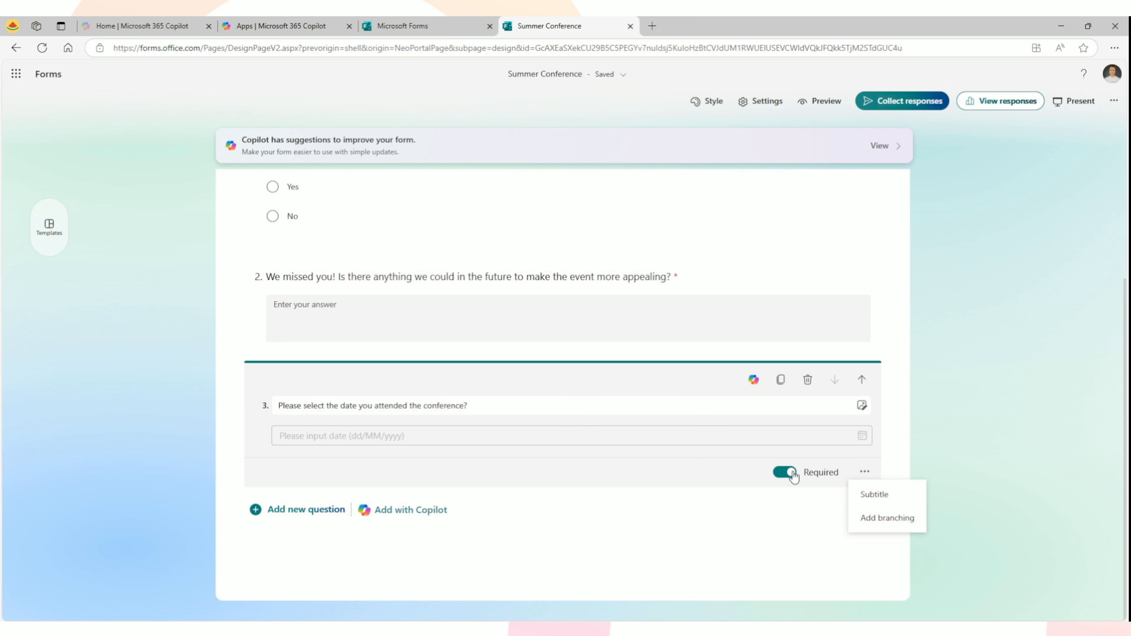
pyautogui.click(885, 496)
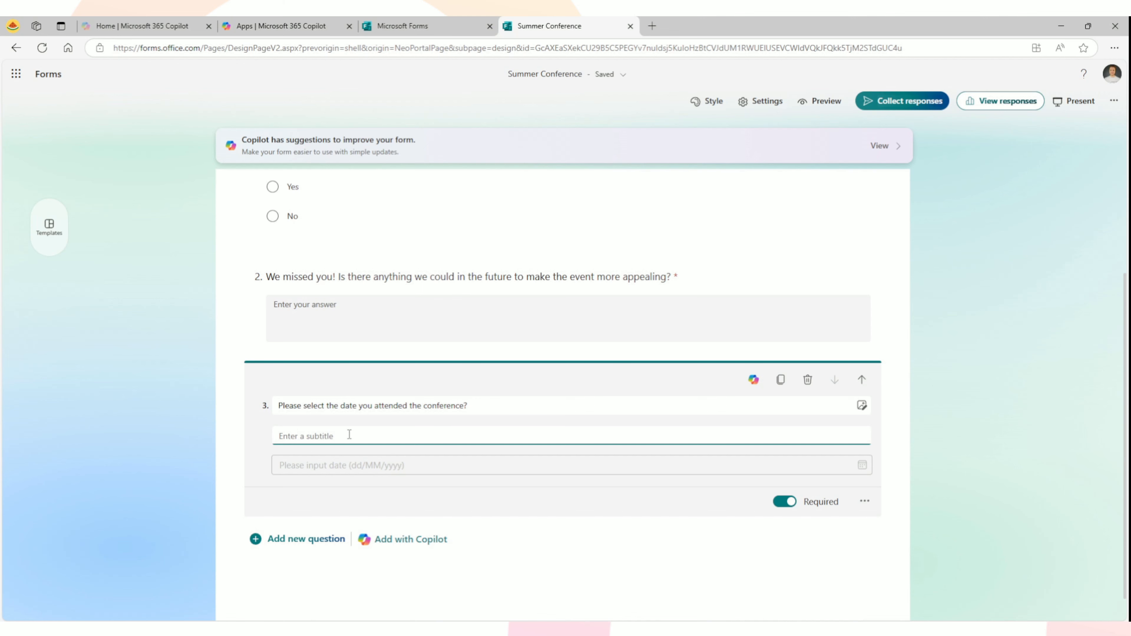
pyautogui.click(865, 496)
pyautogui.click(888, 526)
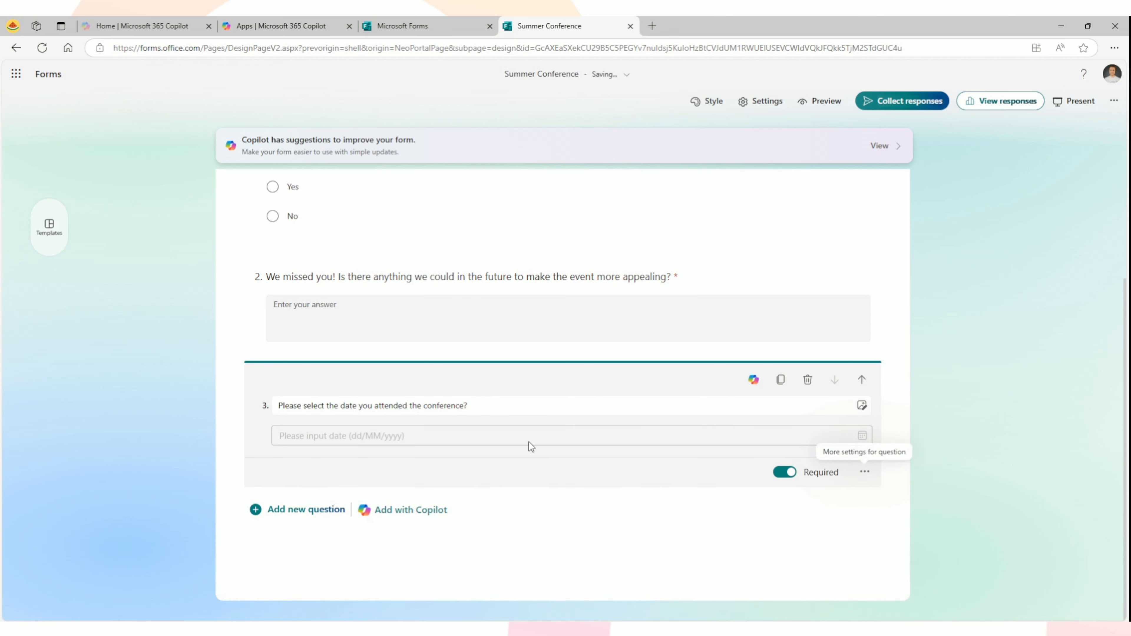
# - Preview the form, test it with attendance answered "No" and "More food!" in the second question, and return to editing
pyautogui.scroll(2, 482, 427)
pyautogui.scroll(-1, 457, 429)
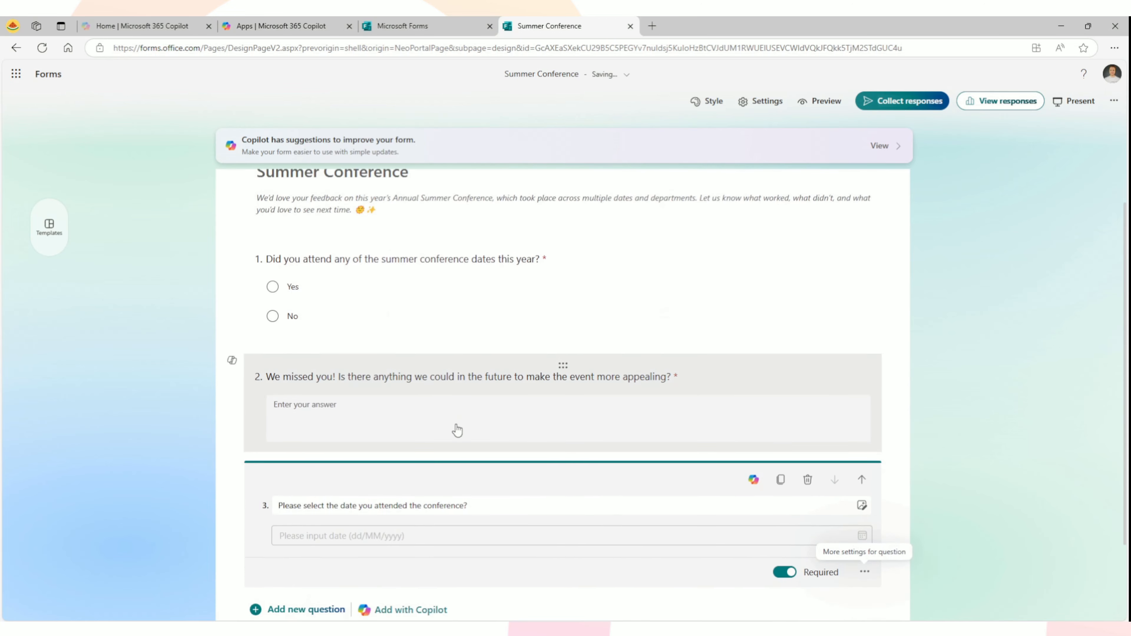
pyautogui.click(818, 103)
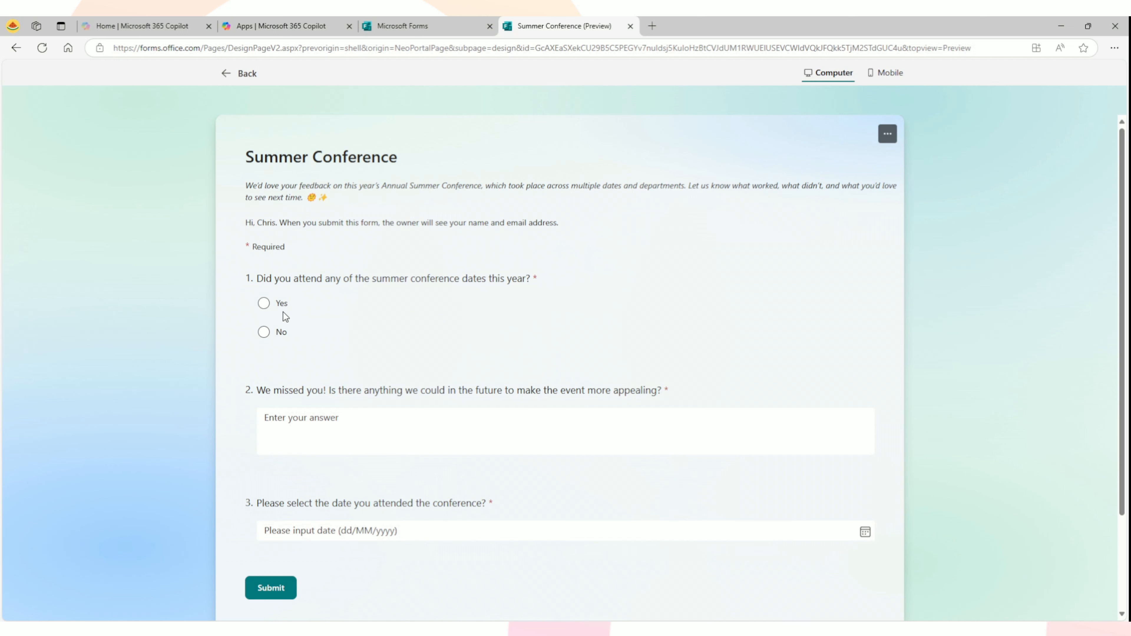
pyautogui.click(266, 305)
pyautogui.click(266, 337)
pyautogui.click(402, 439)
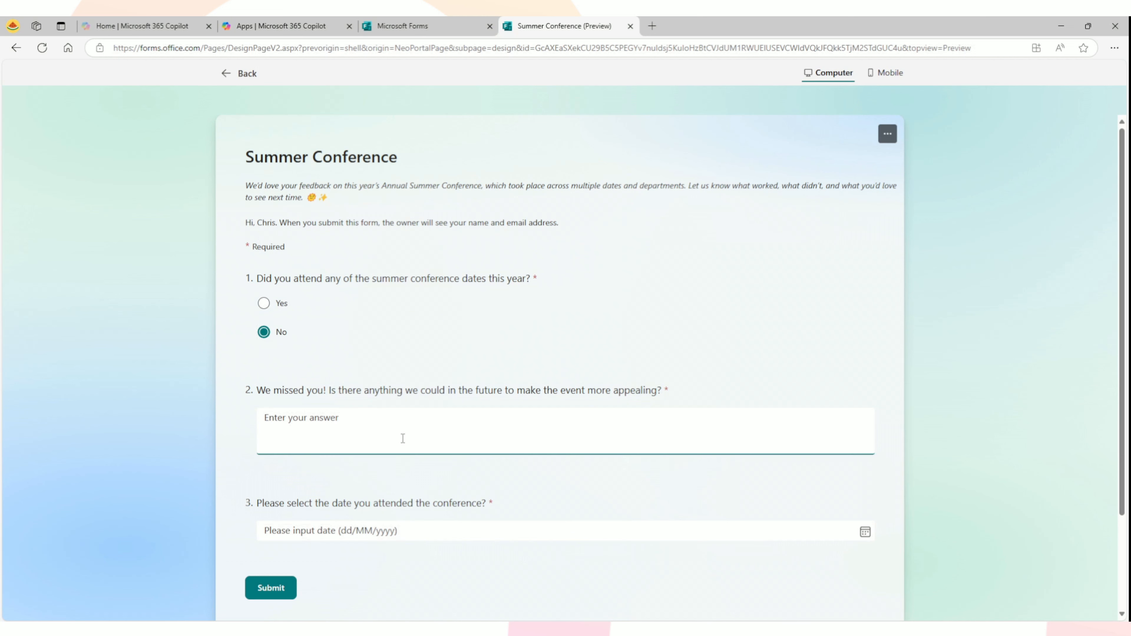
pyautogui.write('More food!')
pyautogui.moveTo(250, 504); pyautogui.dragTo(386, 512)
pyautogui.click(457, 514)
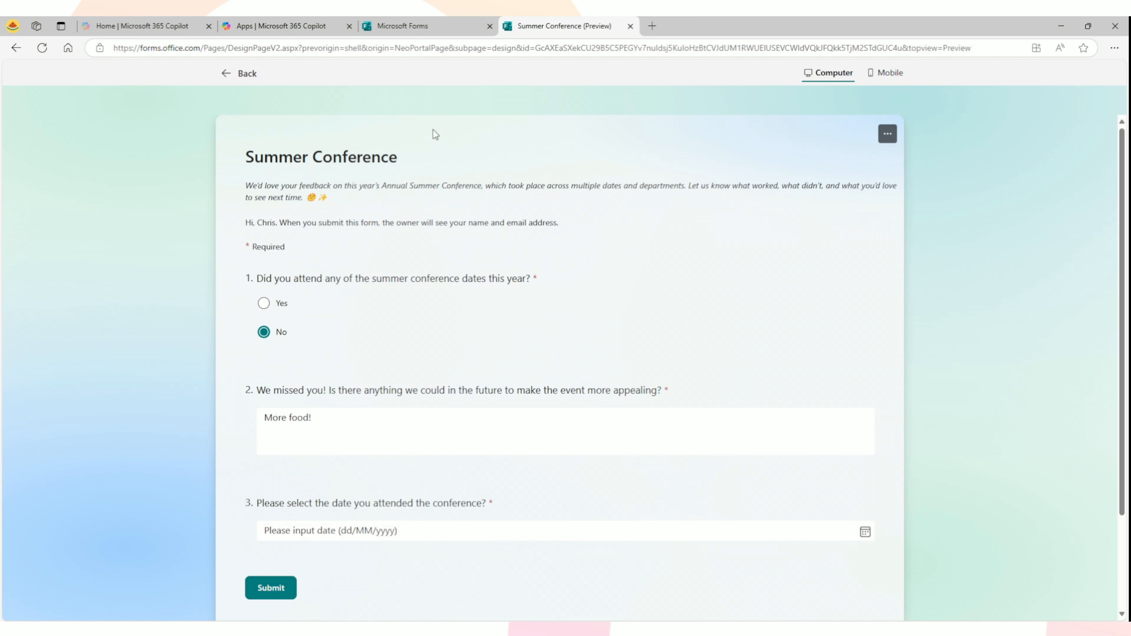
pyautogui.click(245, 84)
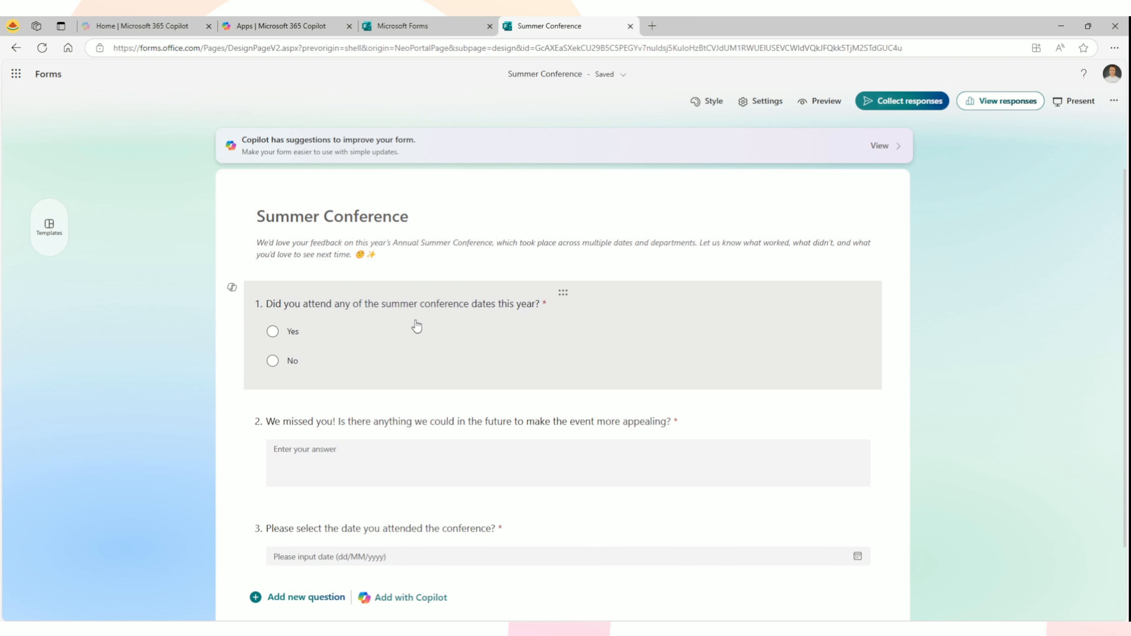
# - Add branching to the attendance question so that "Yes" goes to question 3 about the attended date
pyautogui.click(473, 319)
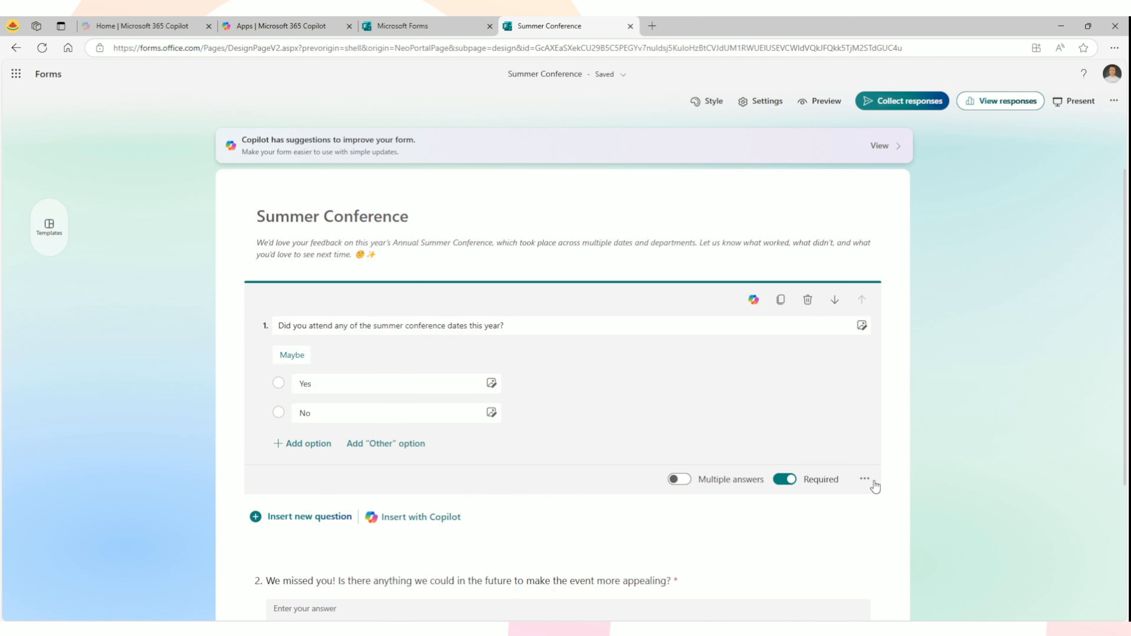
pyautogui.click(866, 480)
pyautogui.click(887, 569)
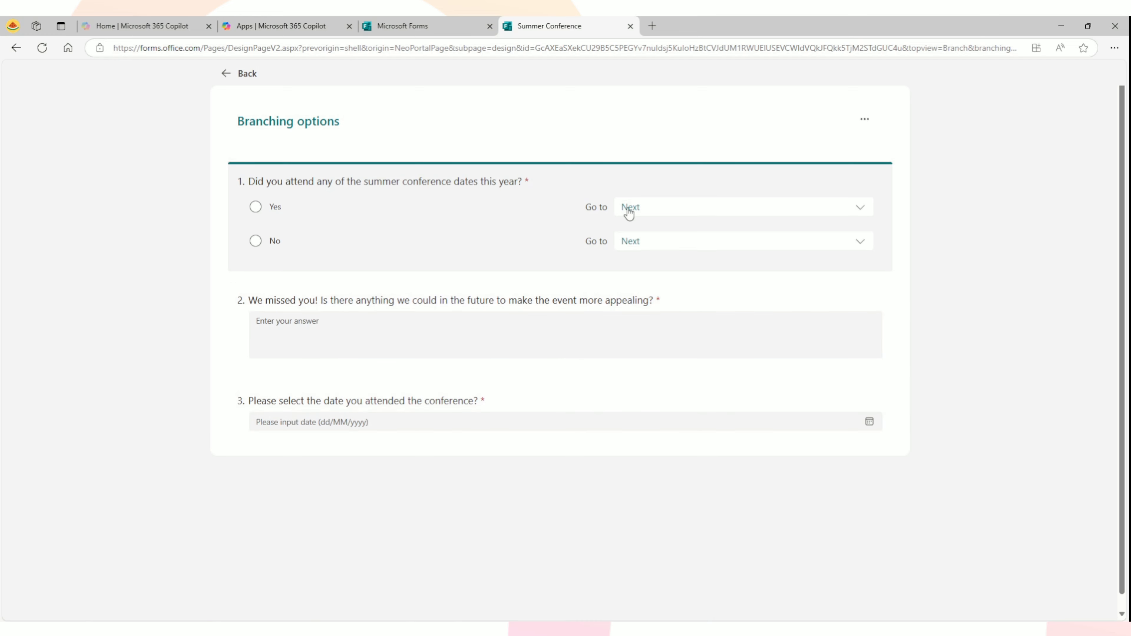
pyautogui.click(664, 213)
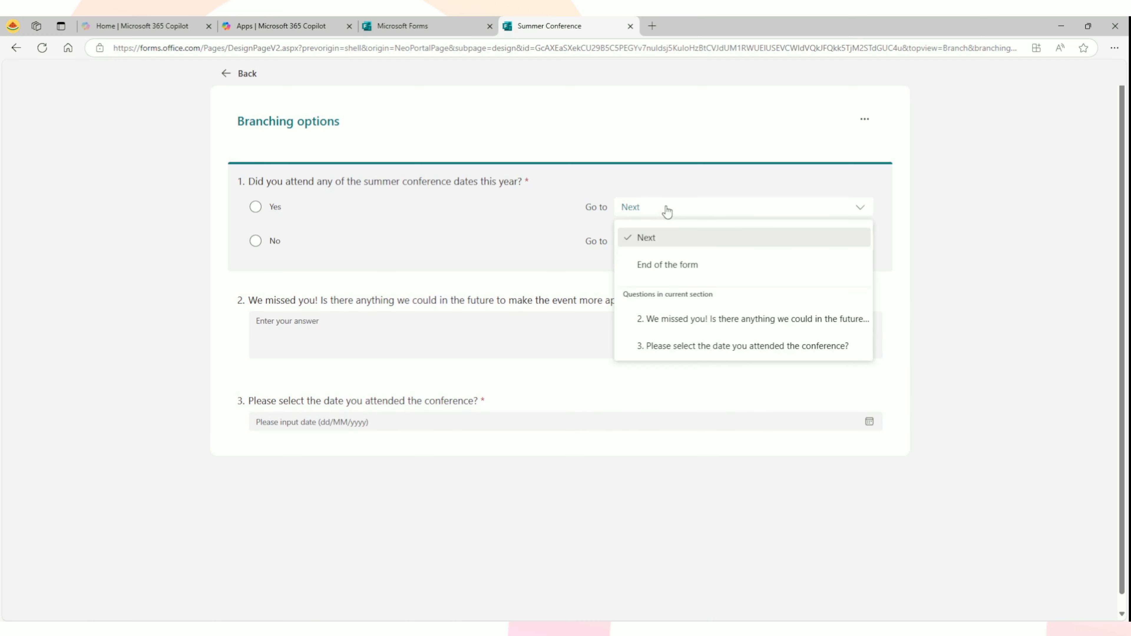
pyautogui.click(696, 353)
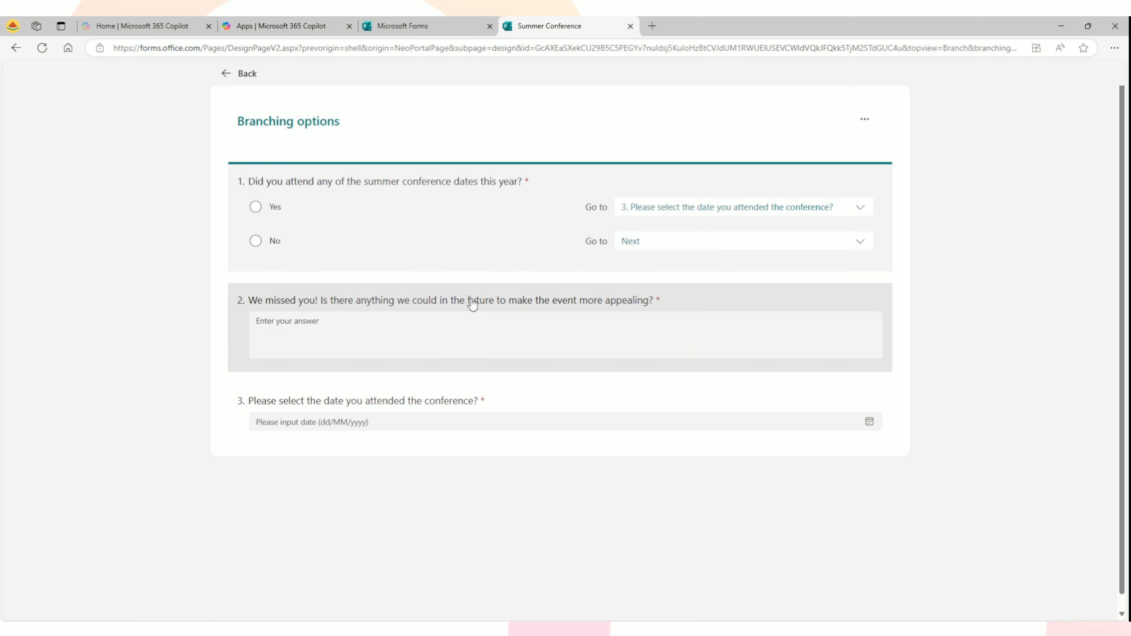
# - Branch question 2 to the end of the form and return to the form editor
pyautogui.click(548, 307)
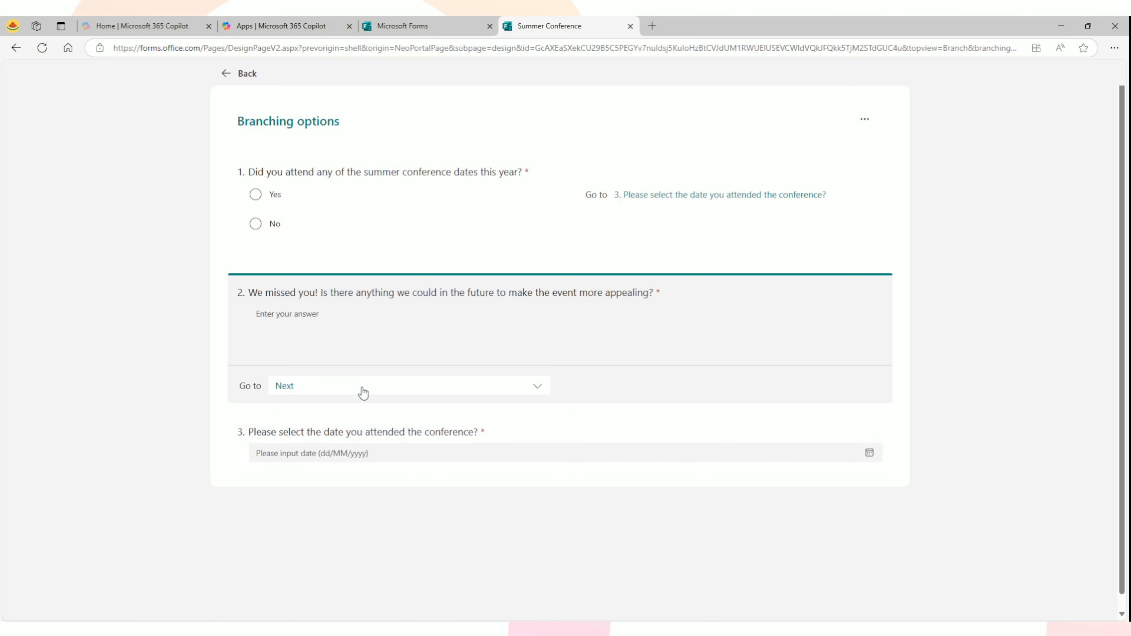
pyautogui.click(391, 395)
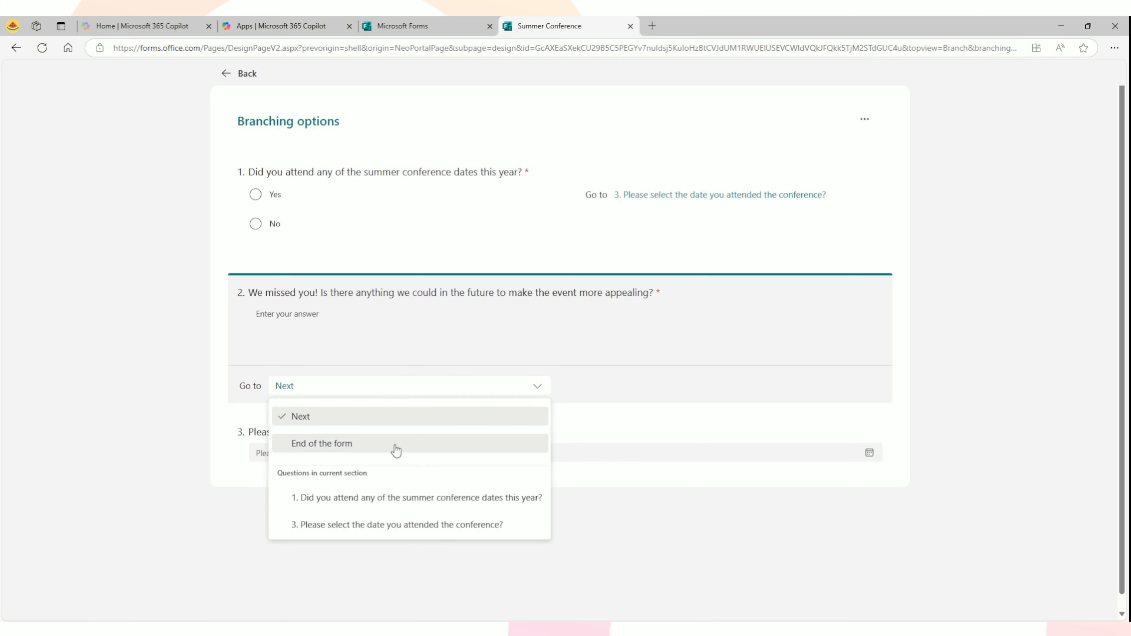
pyautogui.click(377, 450)
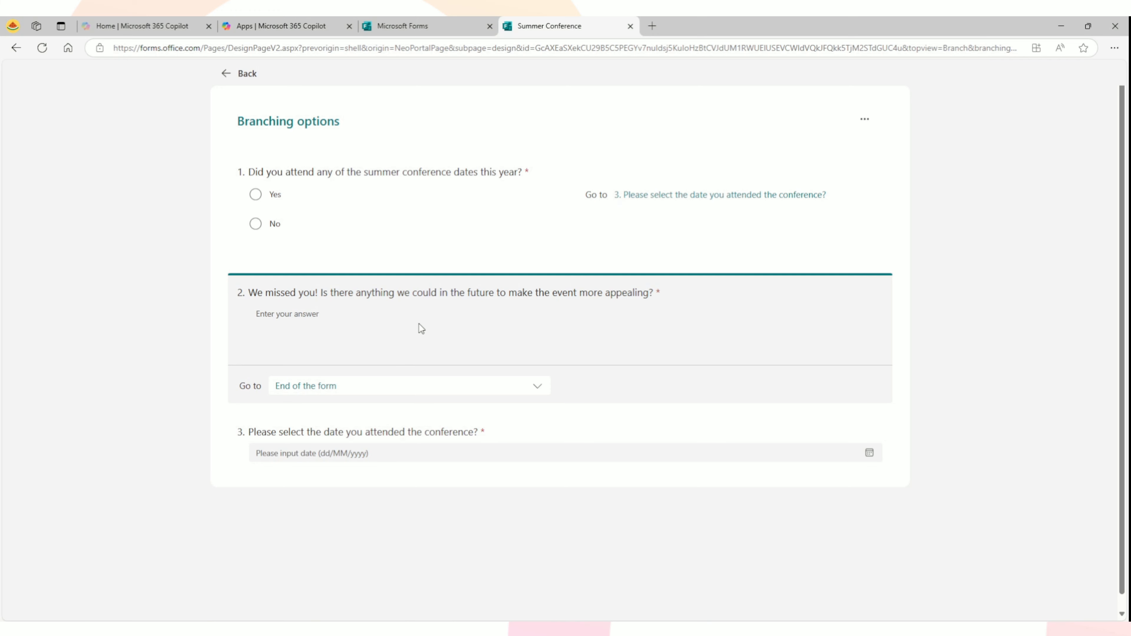
pyautogui.click(232, 82)
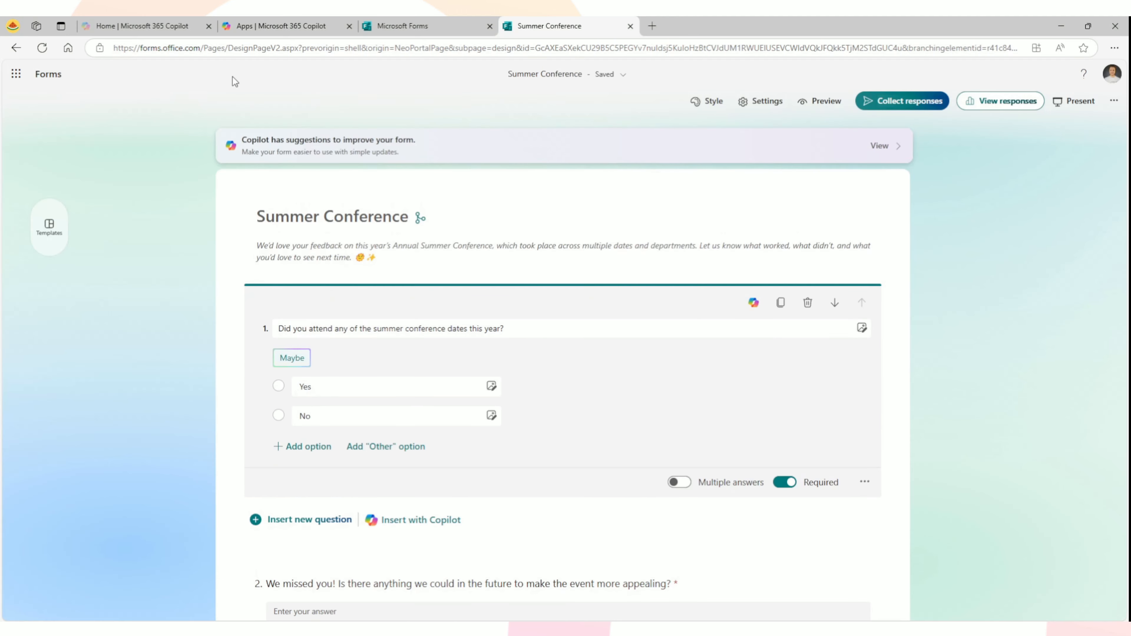
# - Preview the form, test the attendance question with "Yes" and with "No" to check the branching, and return to editing
pyautogui.click(807, 106)
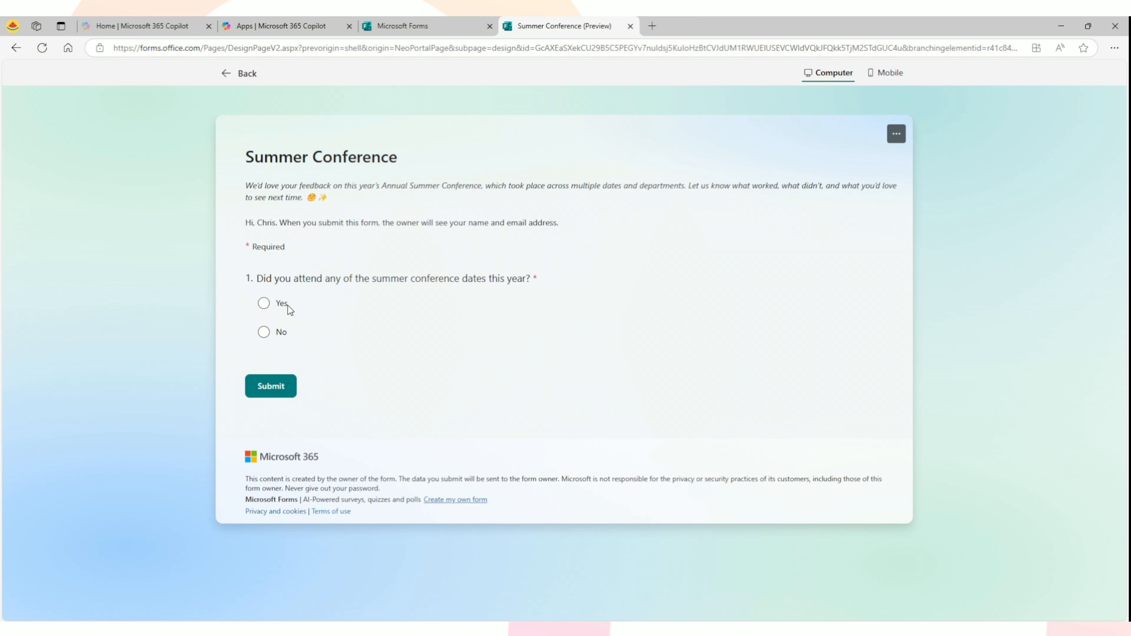
pyautogui.click(273, 310)
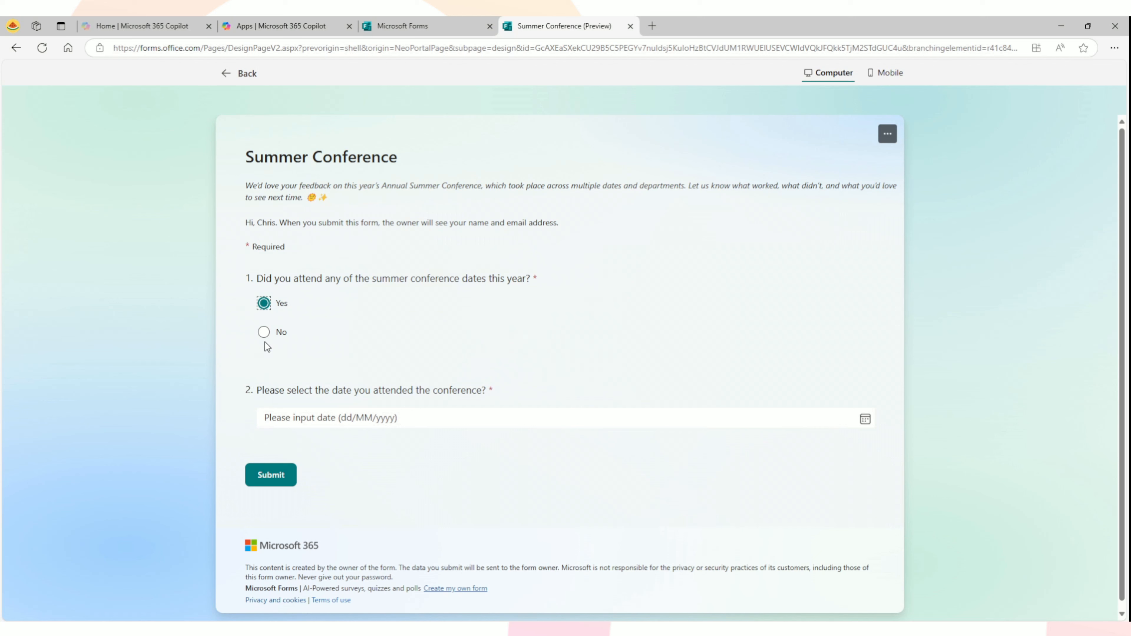
pyautogui.click(264, 334)
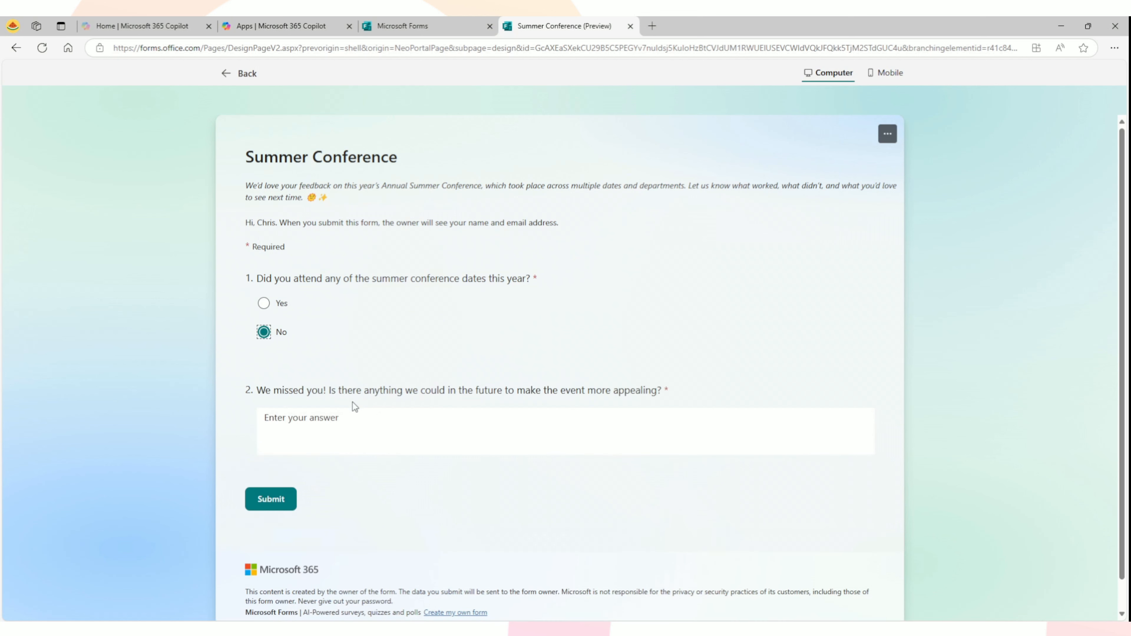
pyautogui.click(368, 414)
pyautogui.click(373, 424)
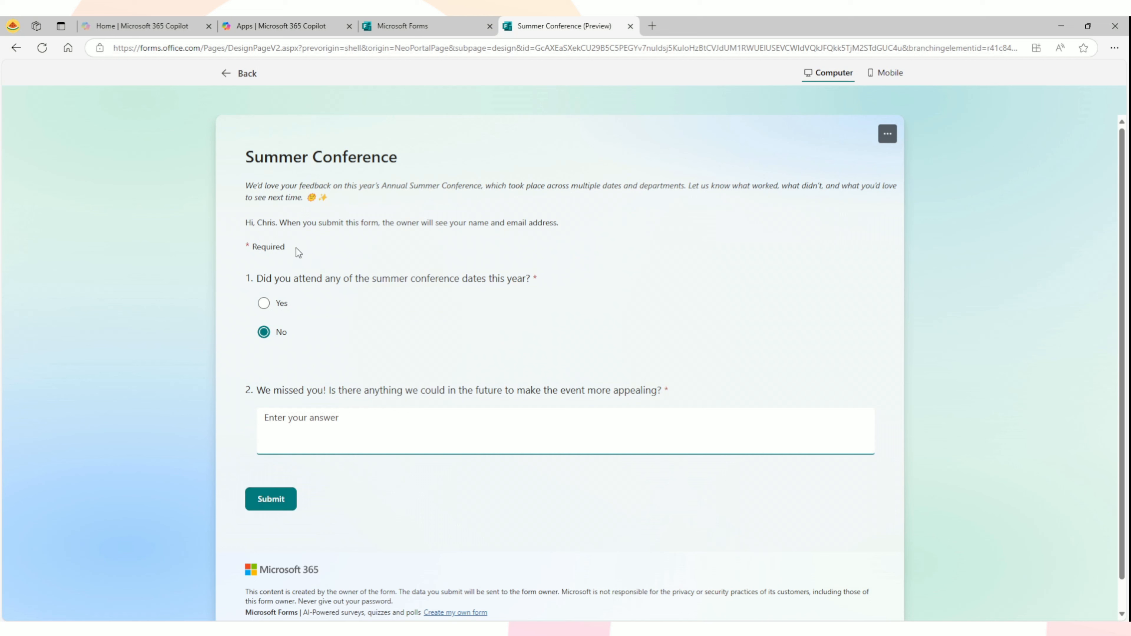
pyautogui.click(248, 76)
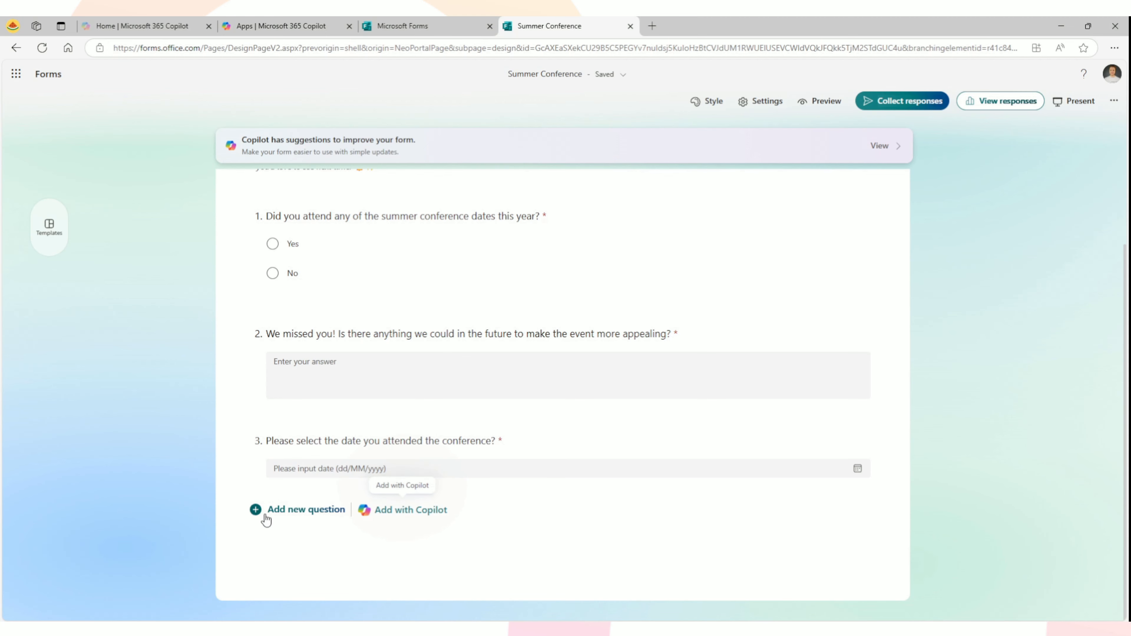
# - Add a ranking question reading "Please rank the provided catering options in order of your preference on the day"
pyautogui.click(256, 510)
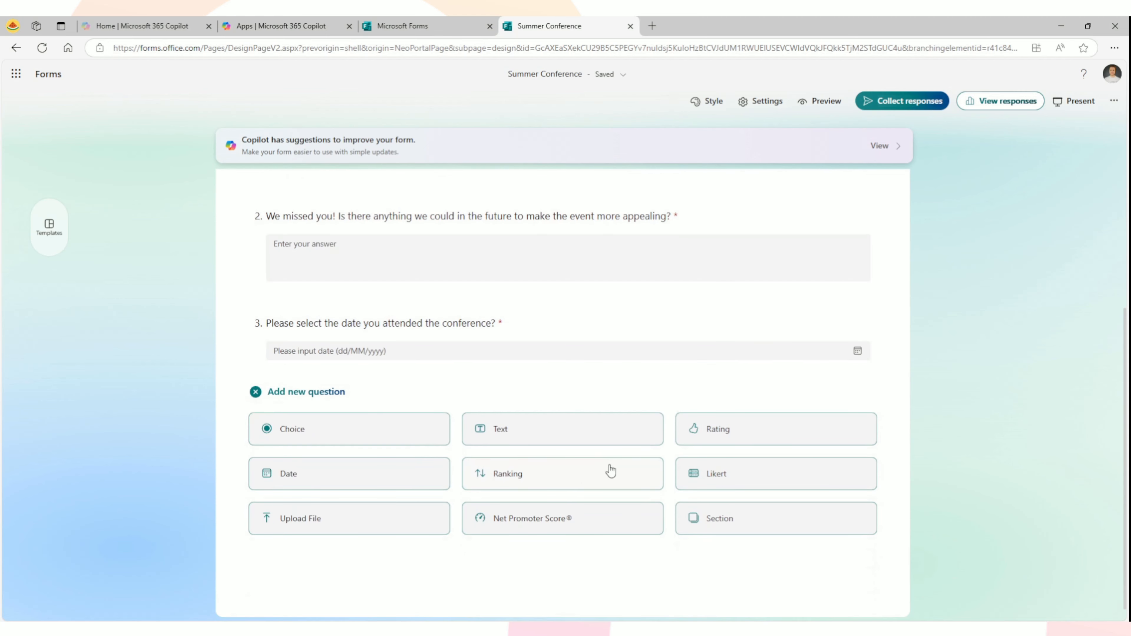
pyautogui.click(574, 482)
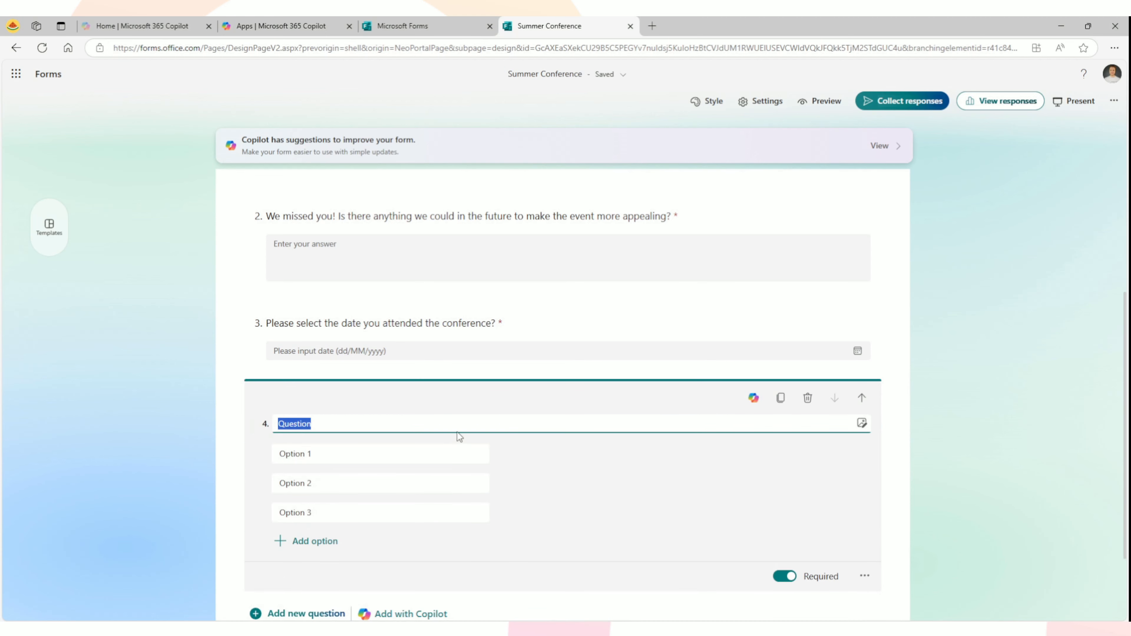
pyautogui.write('PLease')
pyautogui.press('BackSpace')
pyautogui.press('BackSpace')
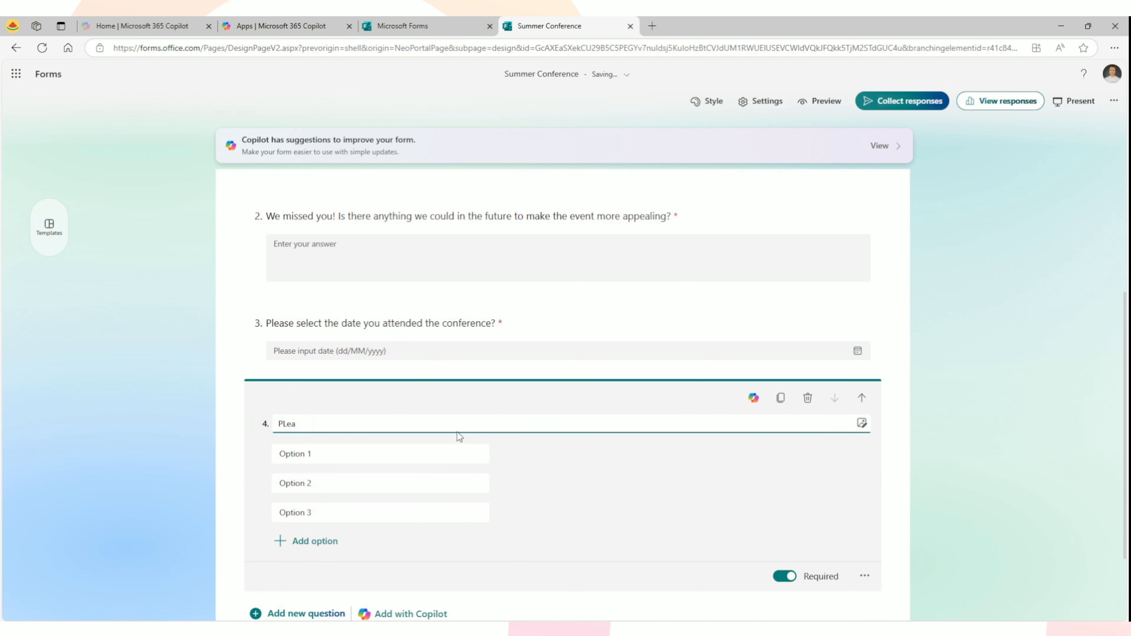
pyautogui.press('BackSpace')
pyautogui.press('BackSpace')
pyautogui.press('BackSpace')
pyautogui.write('lease rank the provided catering opti')
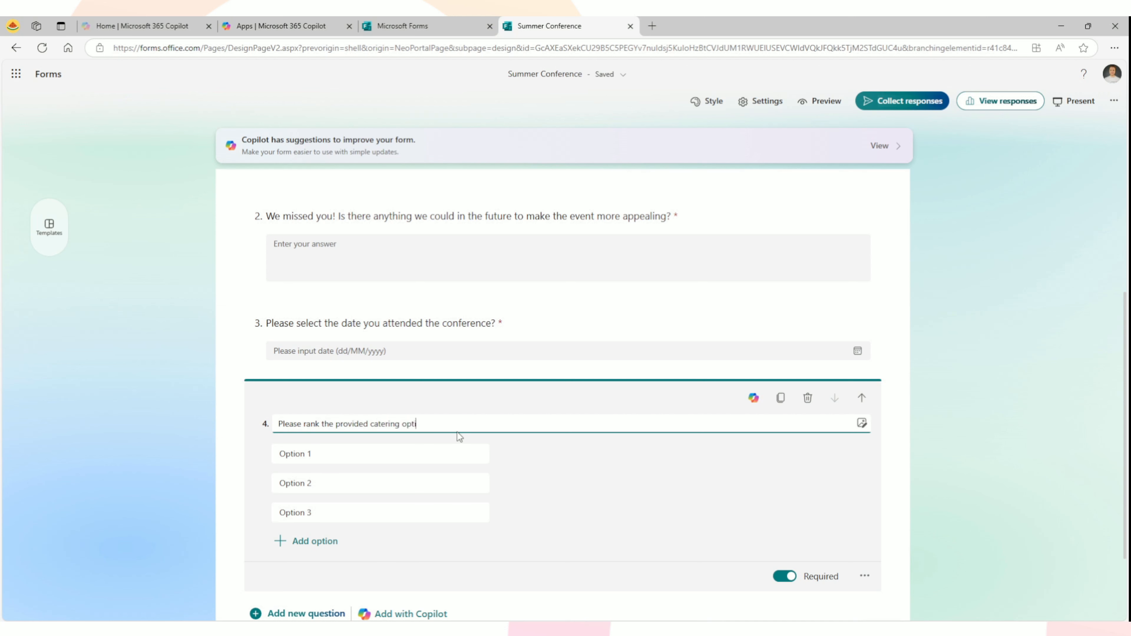
pyautogui.write('osn in order of your prference on the day')
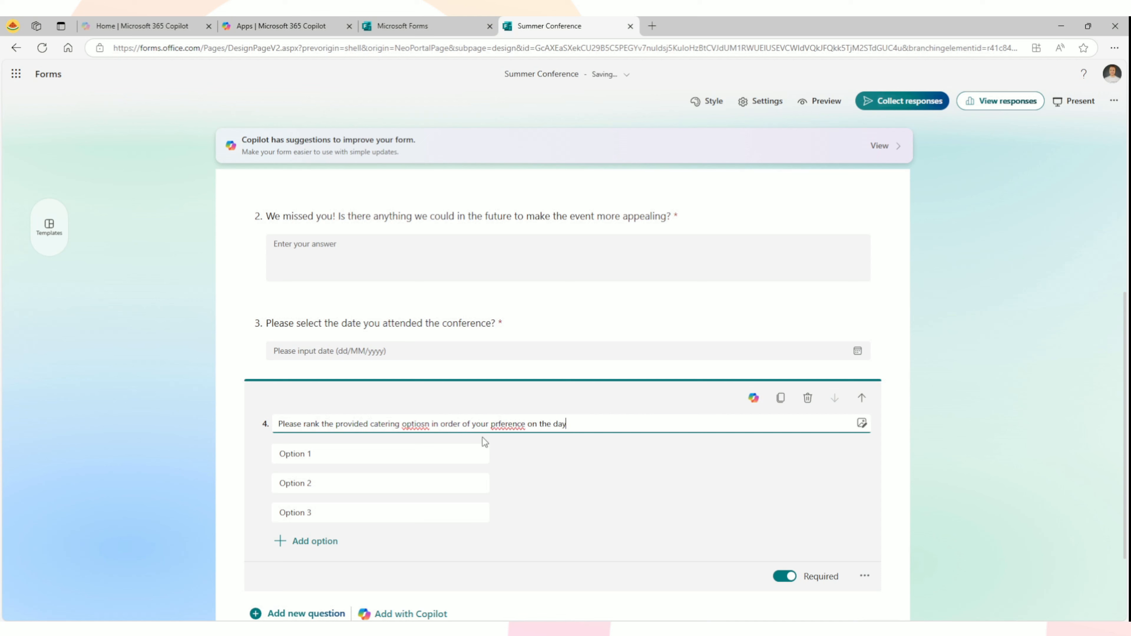
pyautogui.rightClick(496, 424)
pyautogui.click(579, 251)
pyautogui.rightClick(419, 424)
pyautogui.click(471, 215)
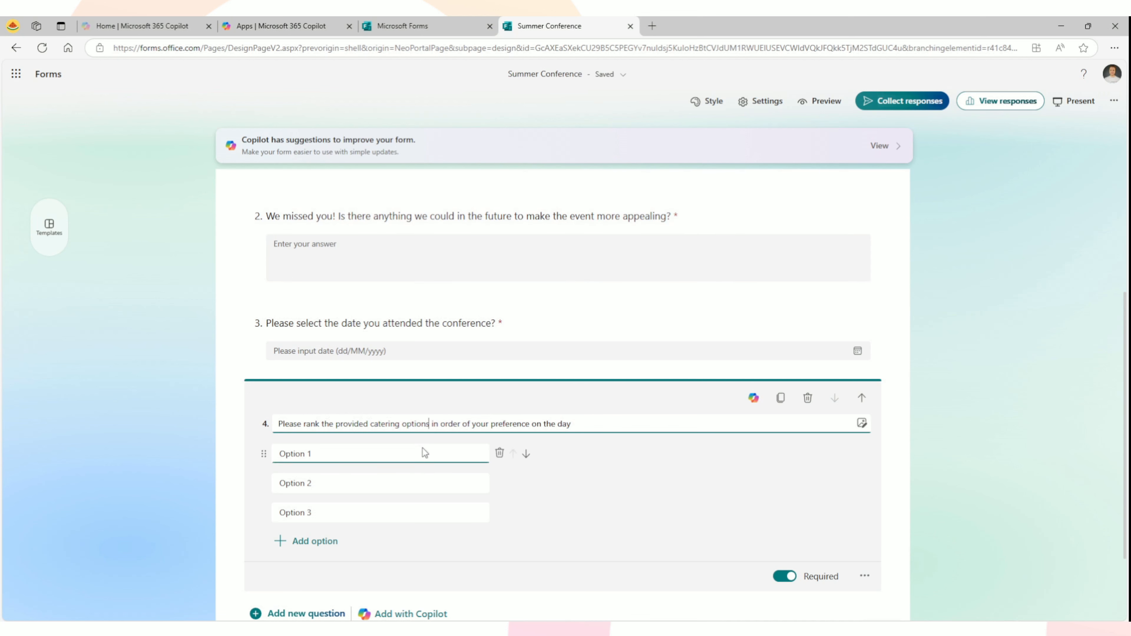
# - Set the ranking question's three options to "Pizza", "Barbecue" and "Loaded Fries"
pyautogui.click(416, 452)
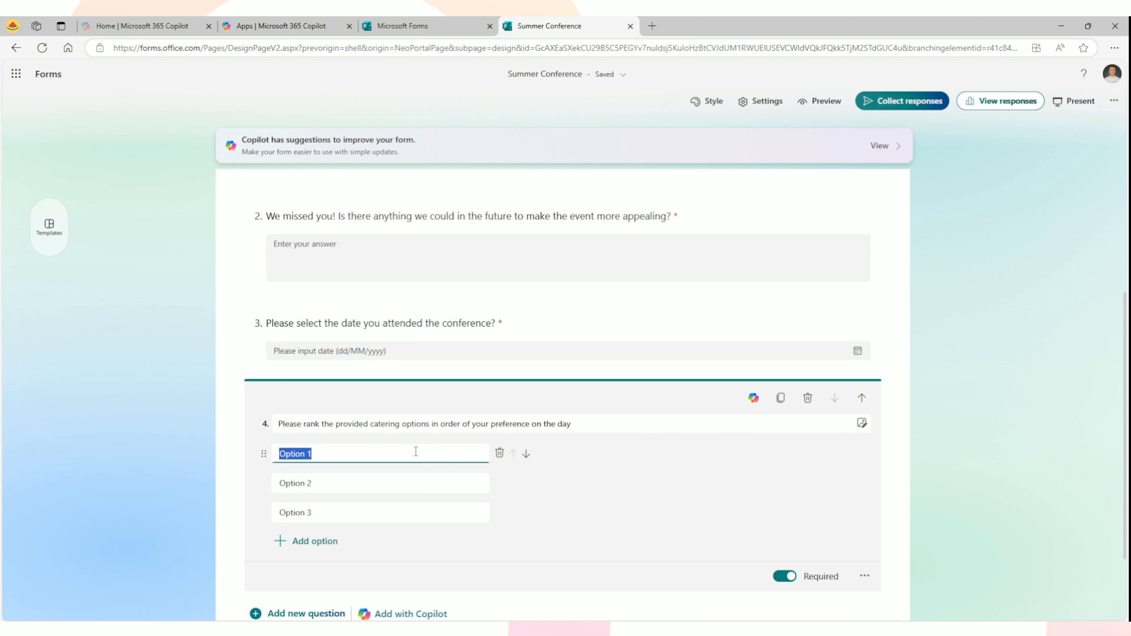
pyautogui.write('Pizza')
pyautogui.press('Tab')
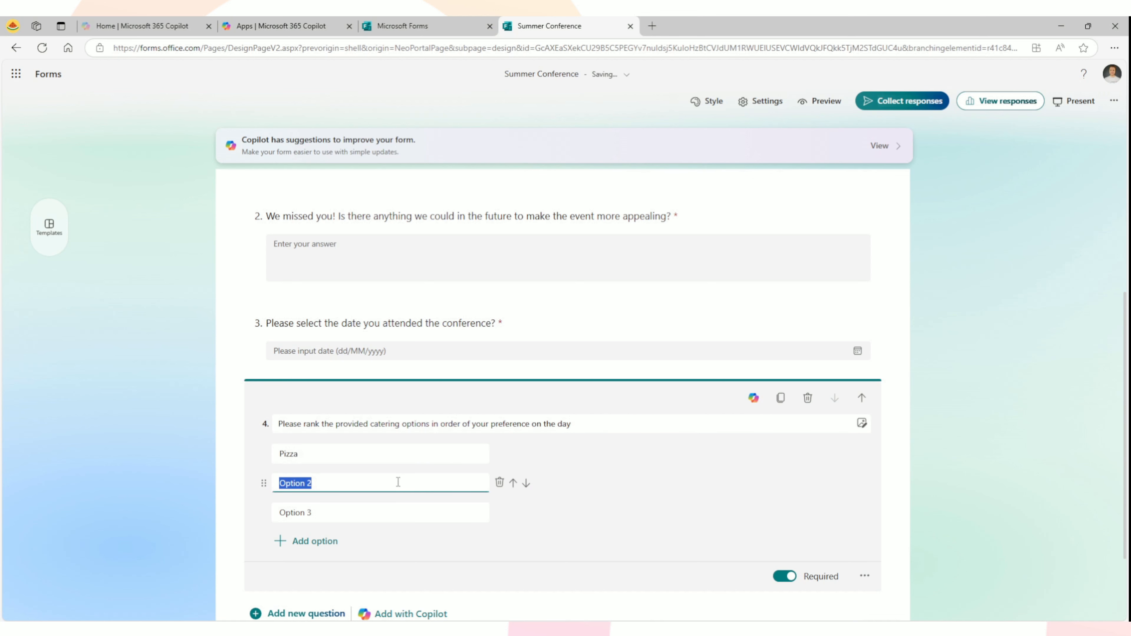
pyautogui.write('Barbecue')
pyautogui.click(373, 519)
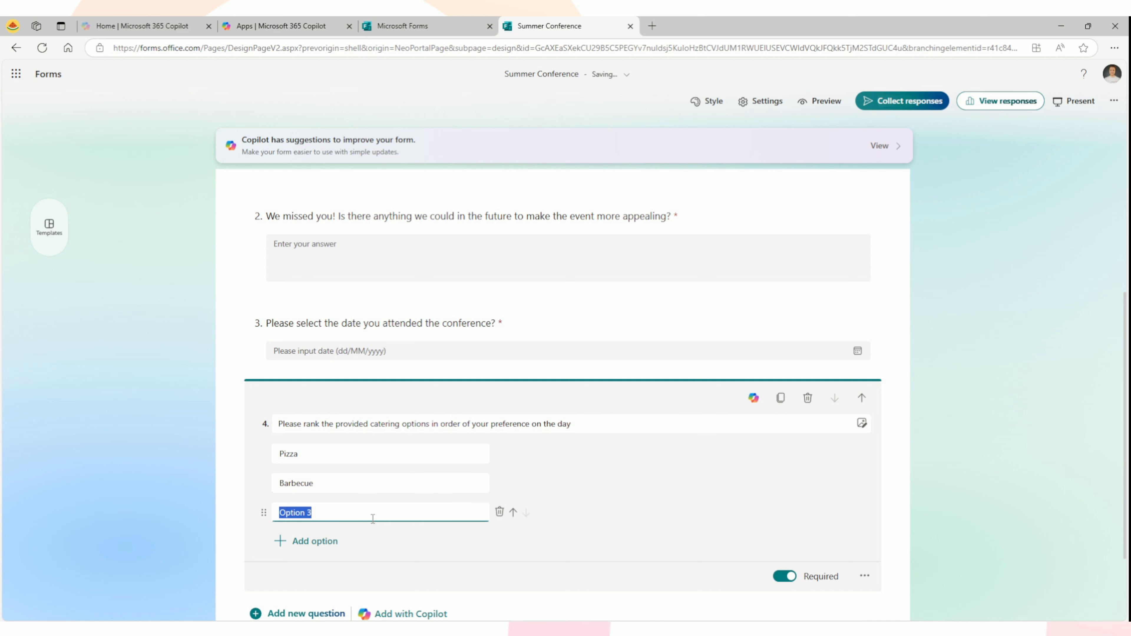
pyautogui.write('Loaded Fries')
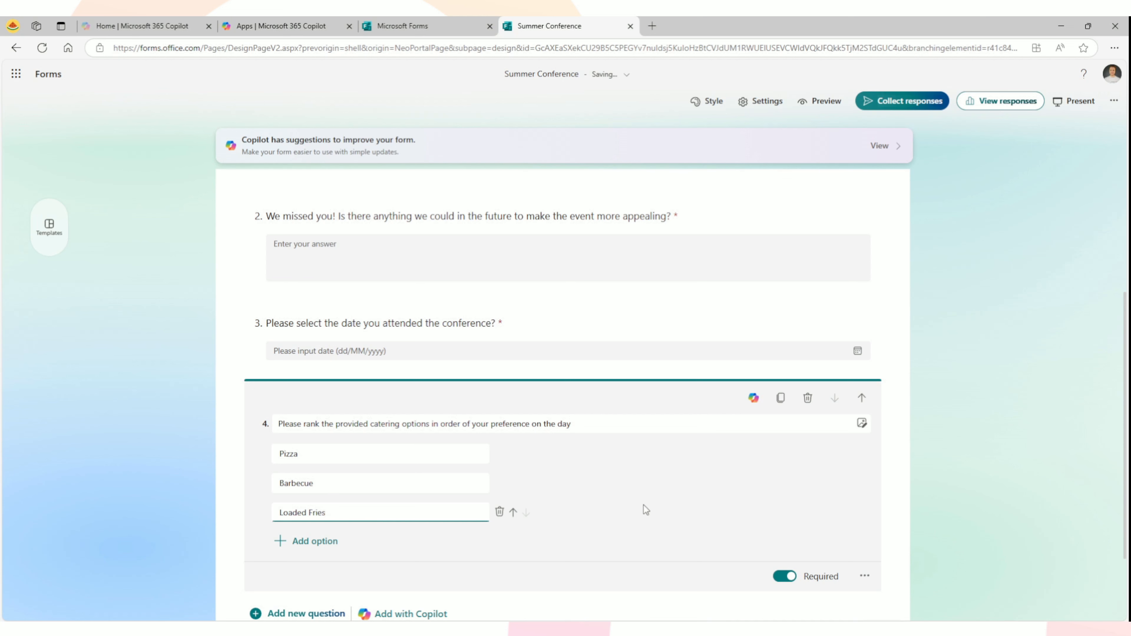
pyautogui.click(645, 503)
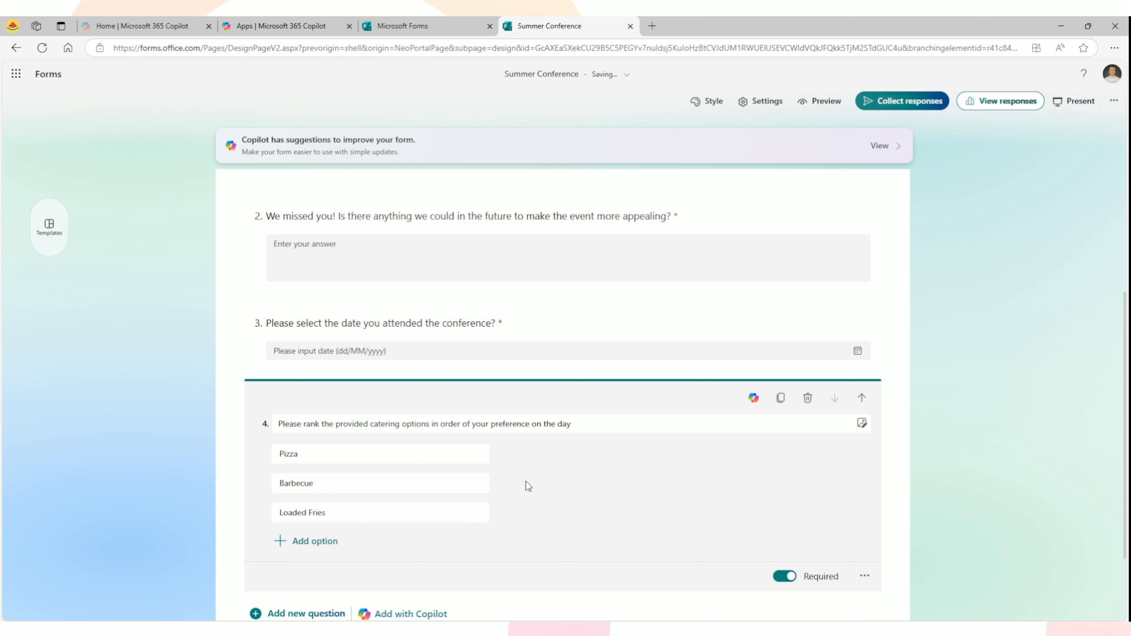
pyautogui.moveTo(457, 459)
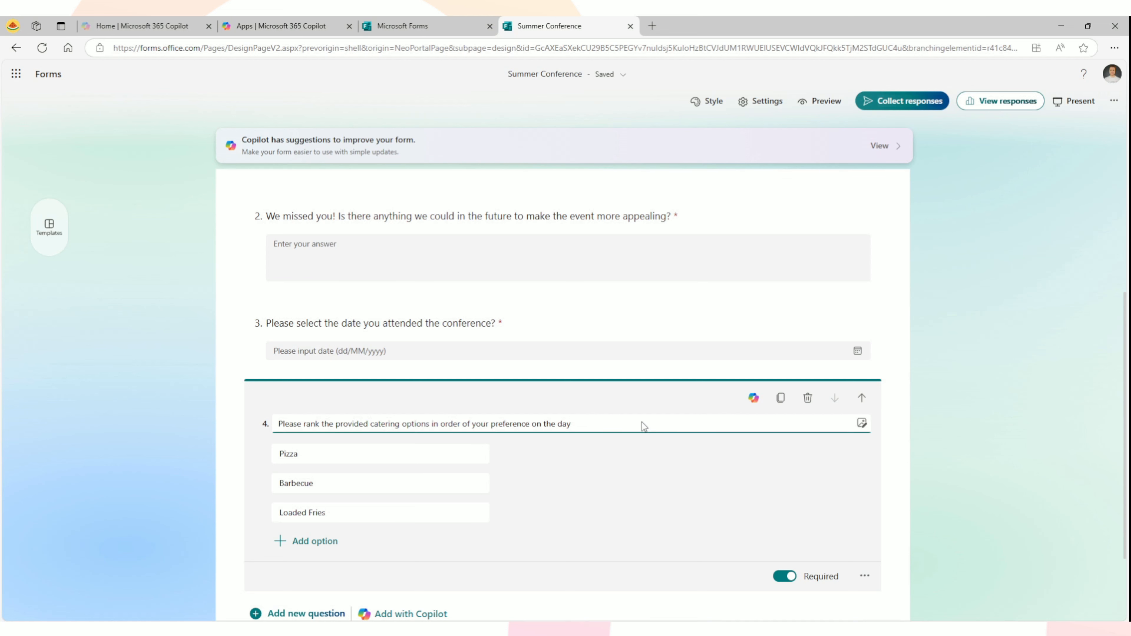
pyautogui.click(864, 578)
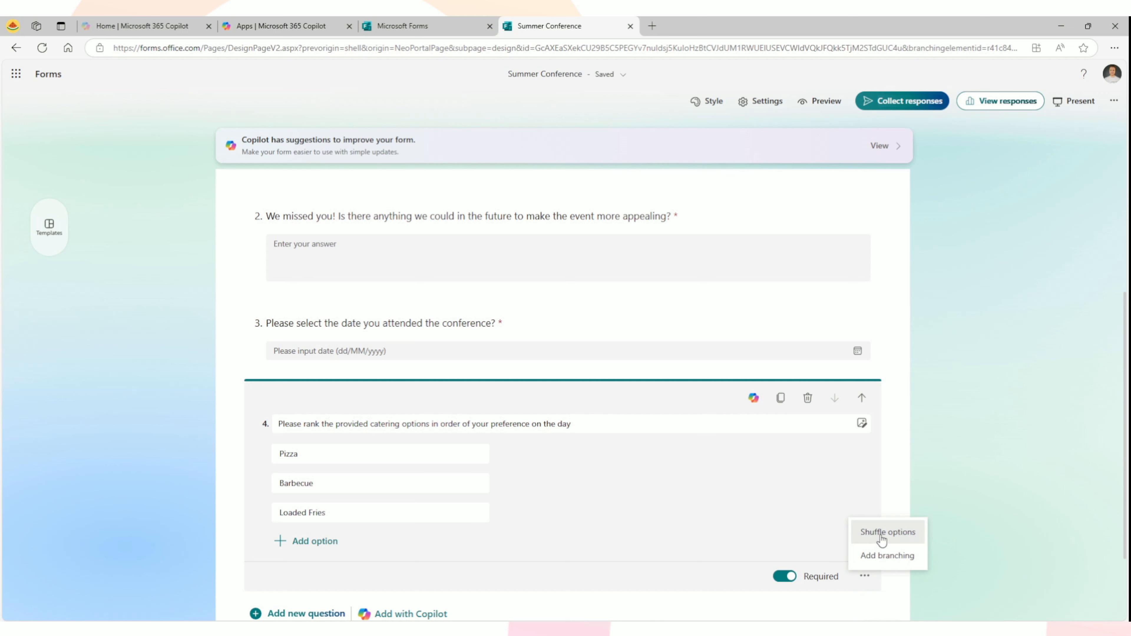
pyautogui.click(749, 532)
# - Preview the form, answer "Yes" with date 23/04/2025, rank Loaded Fries first, Pizza second and Barbecue third, and return to editing
pyautogui.click(820, 111)
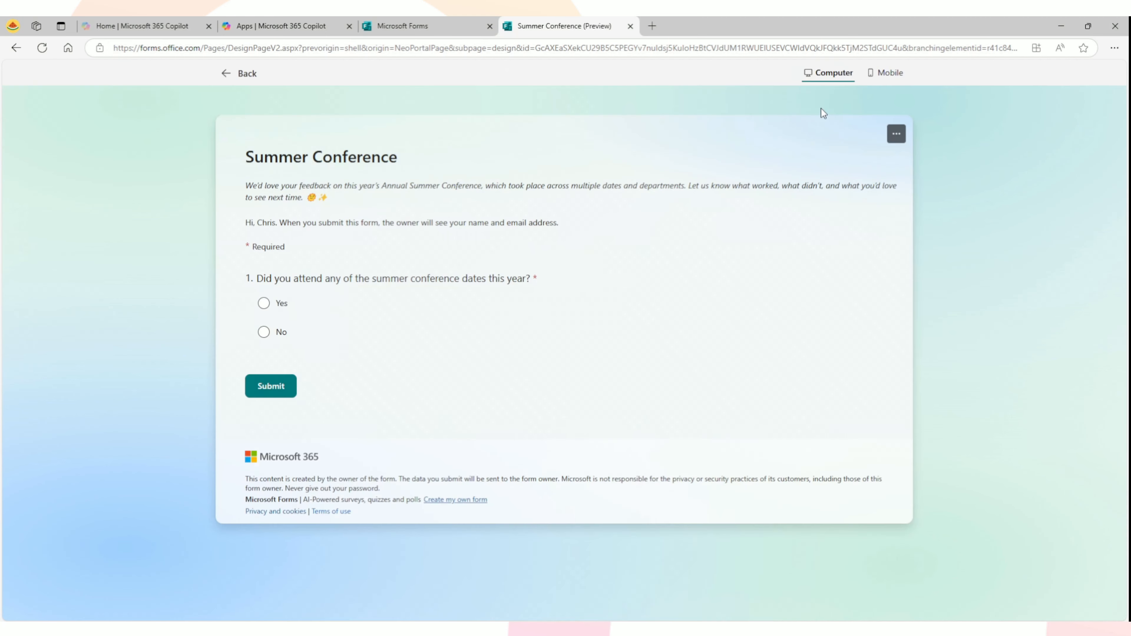
pyautogui.click(264, 305)
pyautogui.click(336, 415)
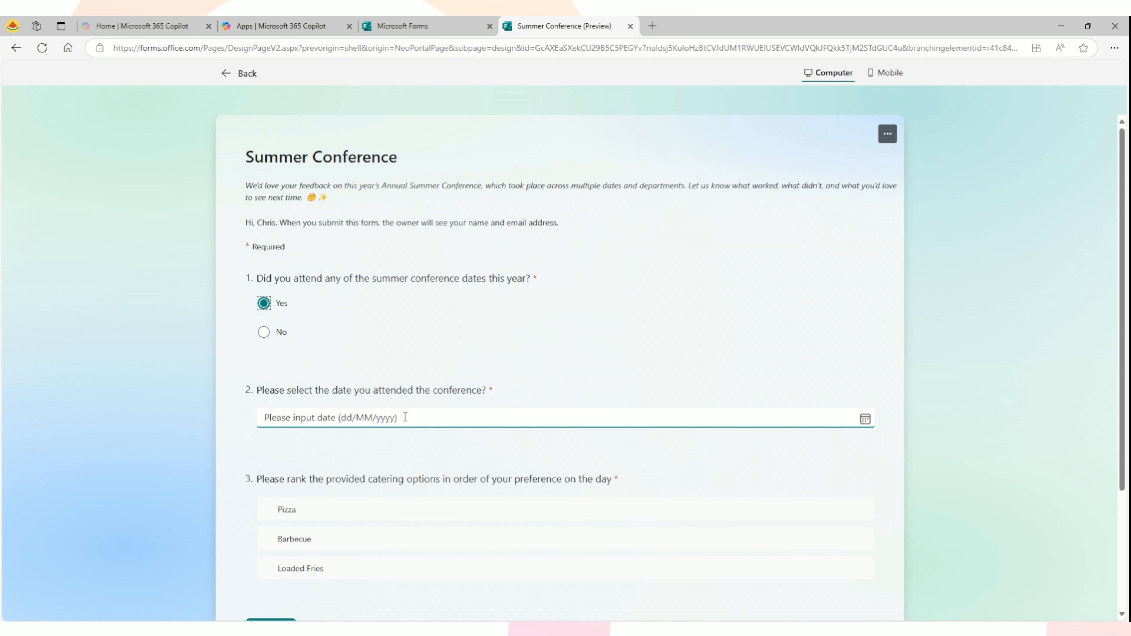
pyautogui.click(306, 530)
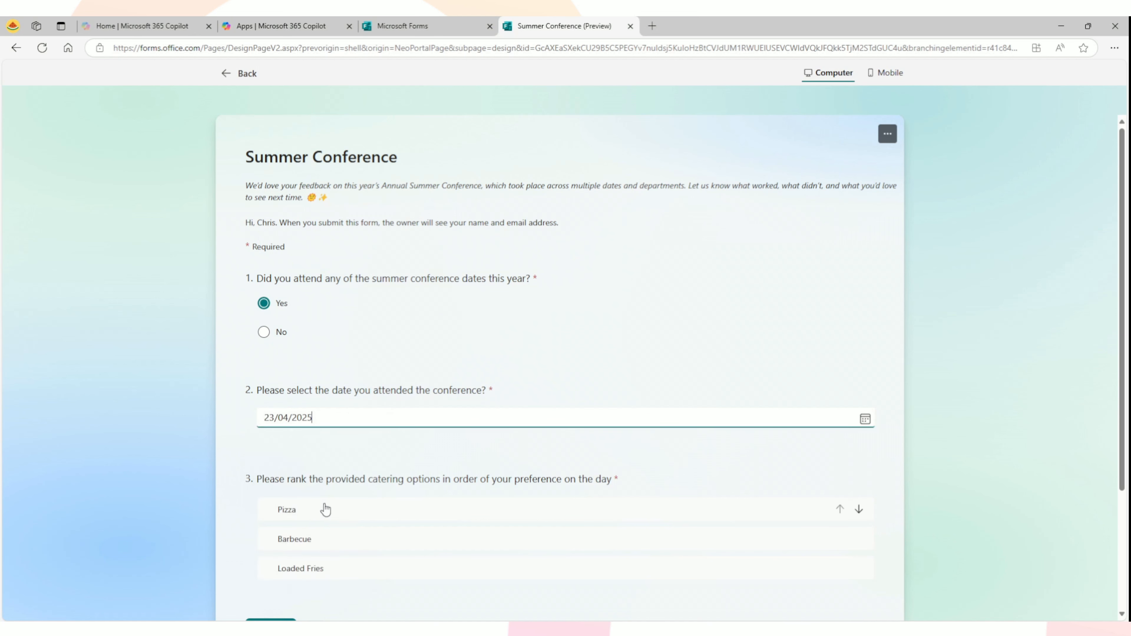
pyautogui.scroll(-1, 352, 509)
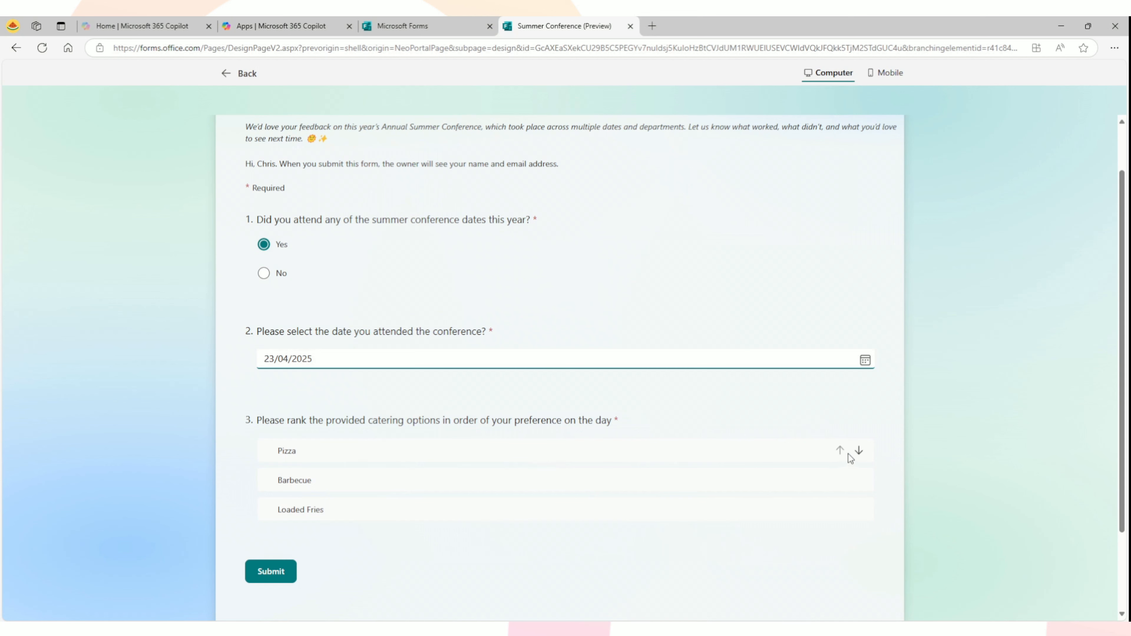
pyautogui.click(858, 451)
pyautogui.click(840, 510)
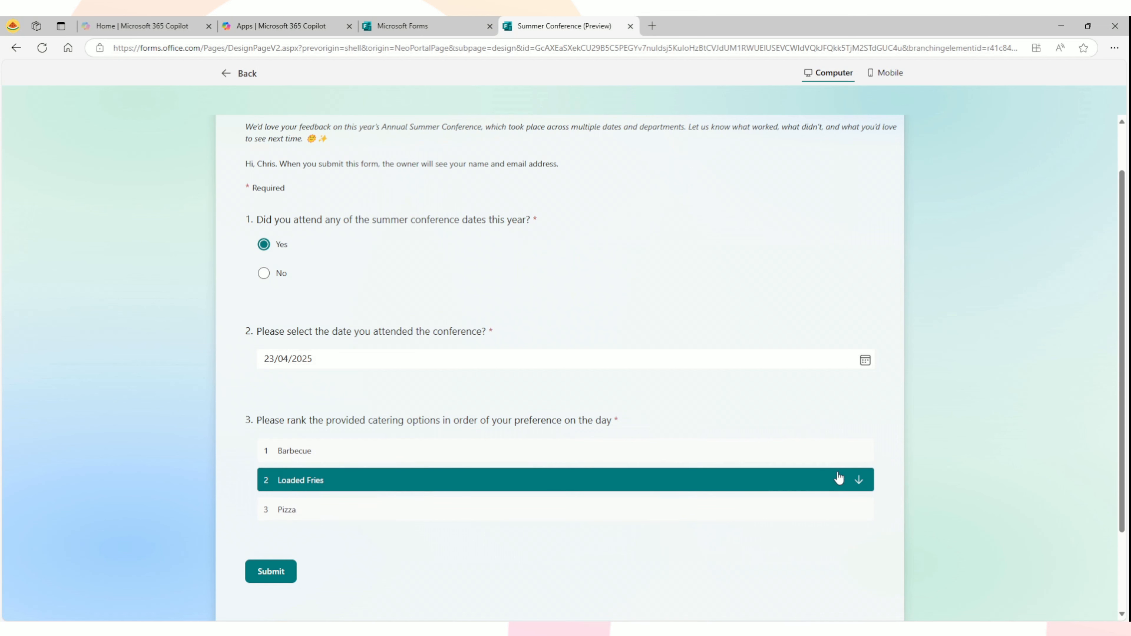
pyautogui.click(839, 481)
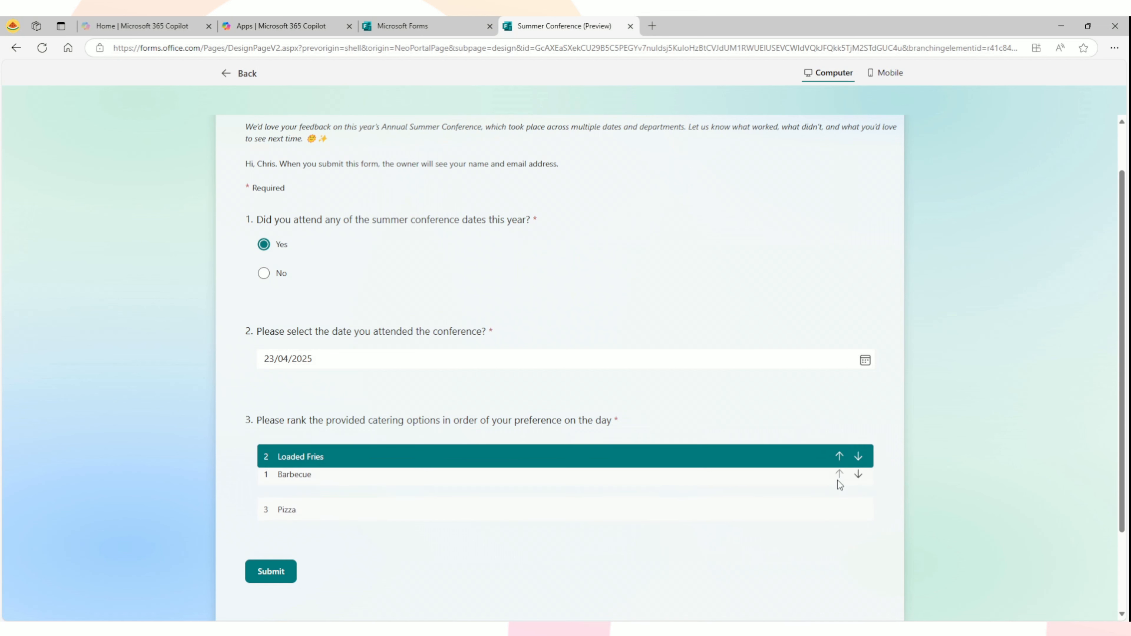
pyautogui.click(858, 480)
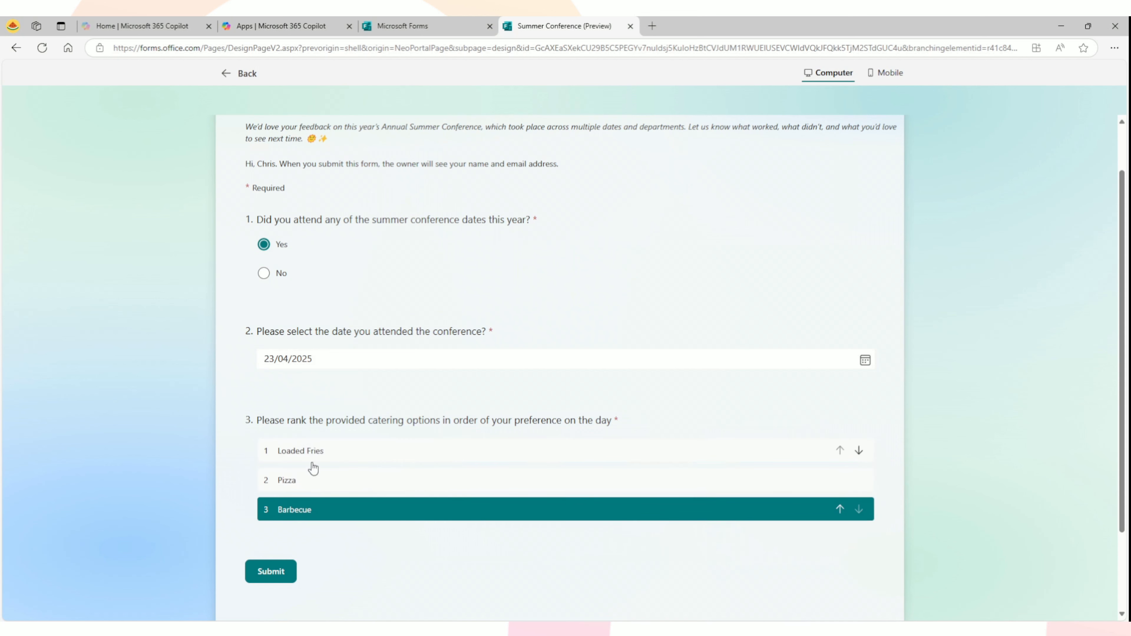
pyautogui.click(243, 75)
# - Add a Likert question reading "Rate each of these items based on how well they were accommodated for"
pyautogui.scroll(-5, 429, 462)
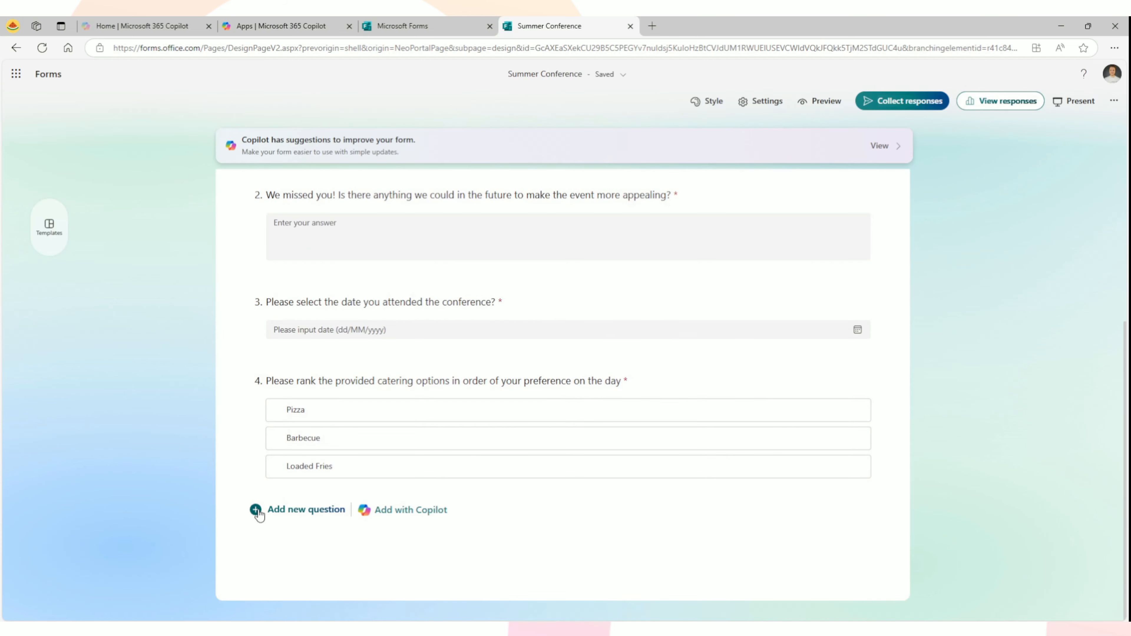
pyautogui.click(256, 510)
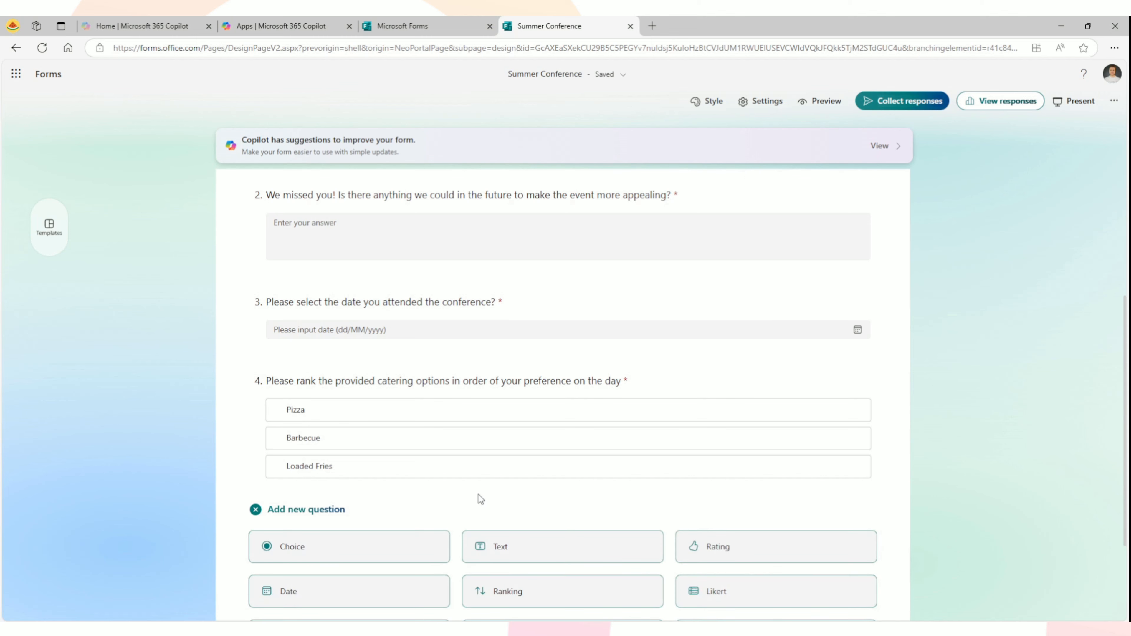
pyautogui.moveTo(727, 546)
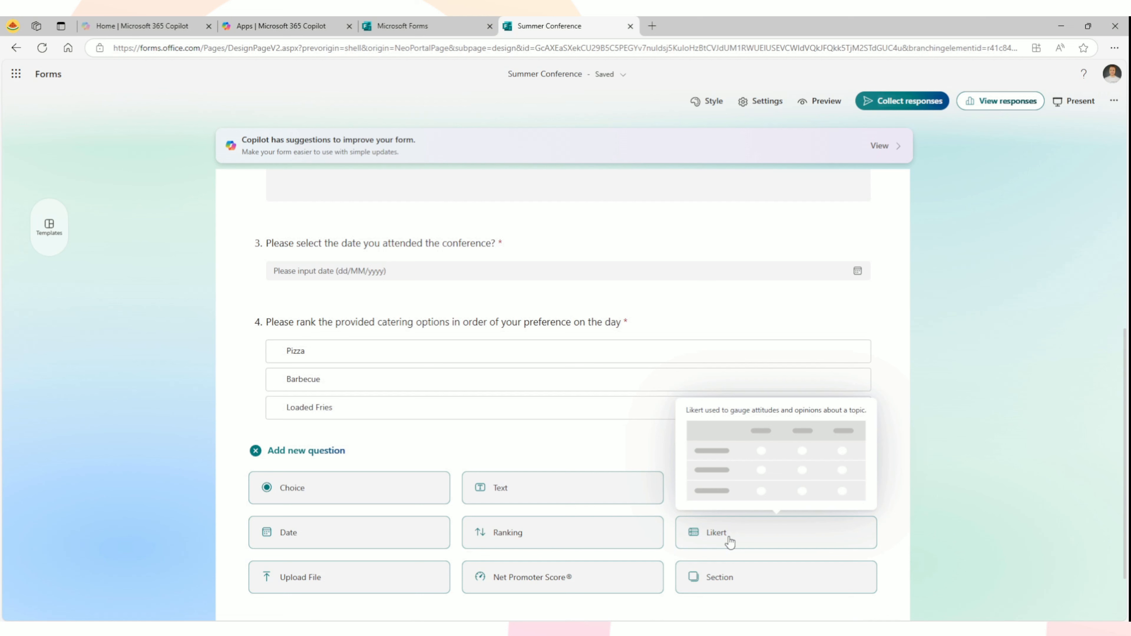
pyautogui.click(733, 540)
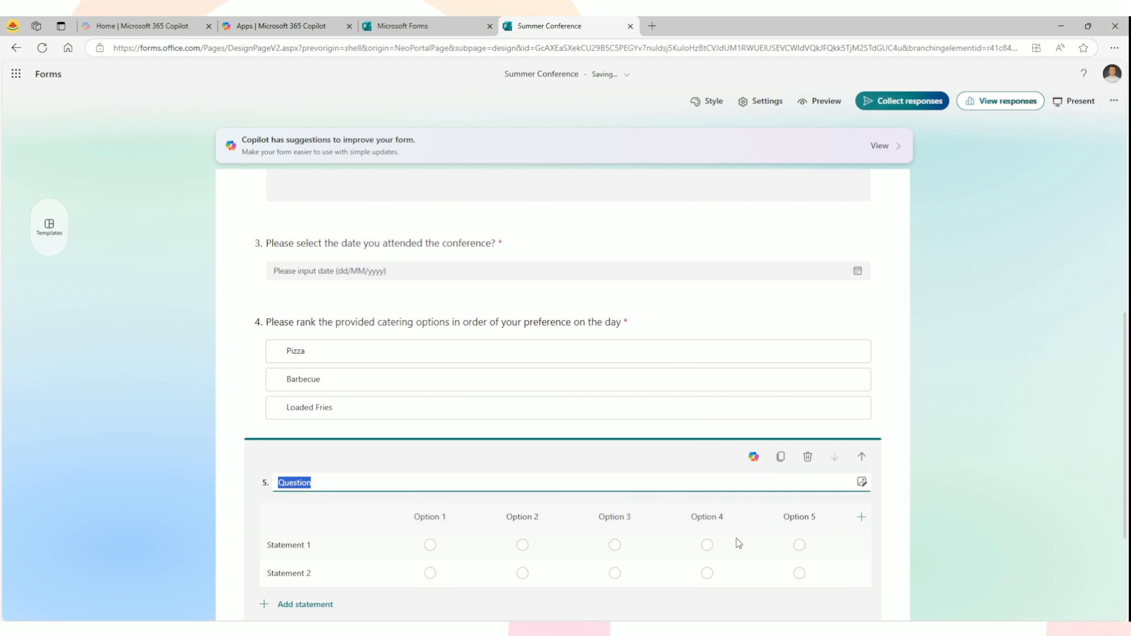
pyautogui.write('R')
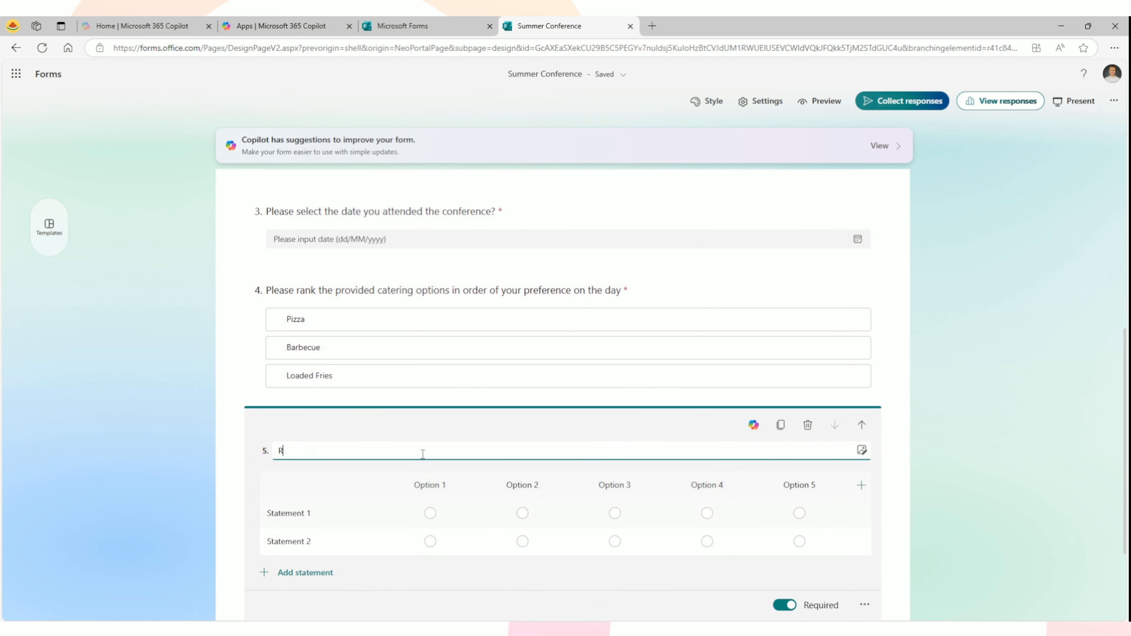
pyautogui.write('ate each of these items based on how well they accomoda')
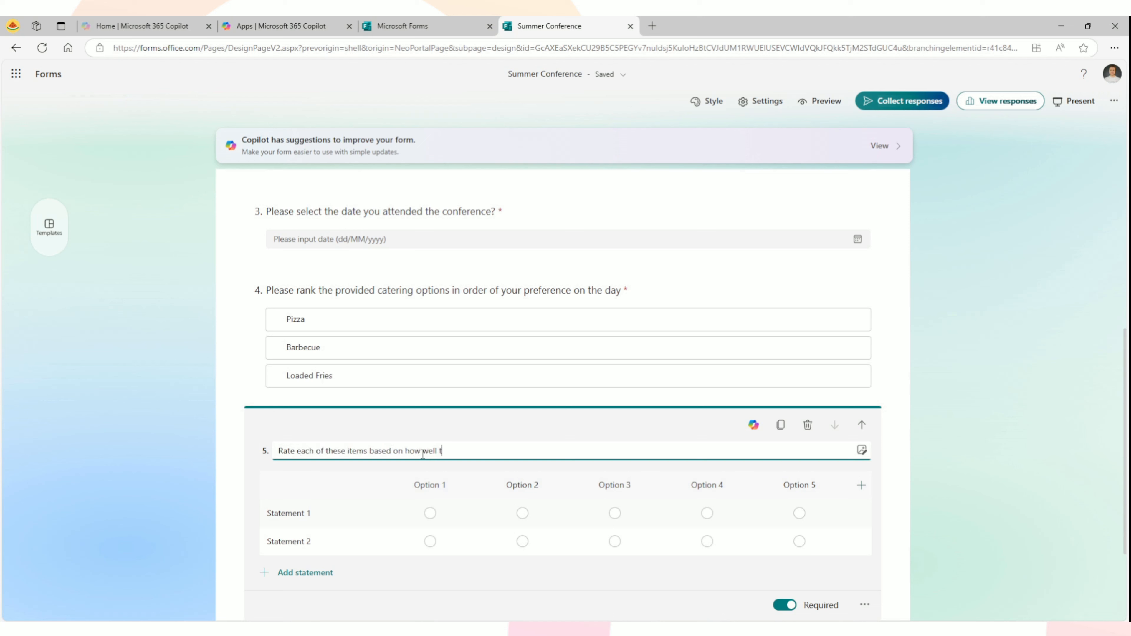
pyautogui.write('for')
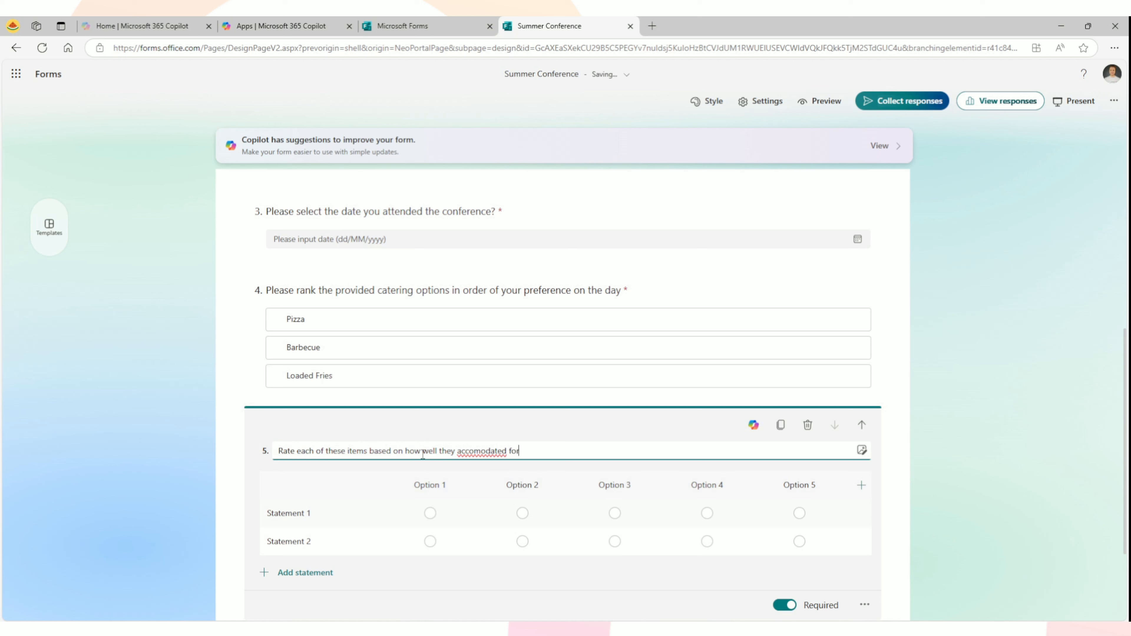
pyautogui.hotkey('ctrl', 'Left')
pyautogui.write('were')
pyautogui.rightClick(486, 452)
pyautogui.click(574, 271)
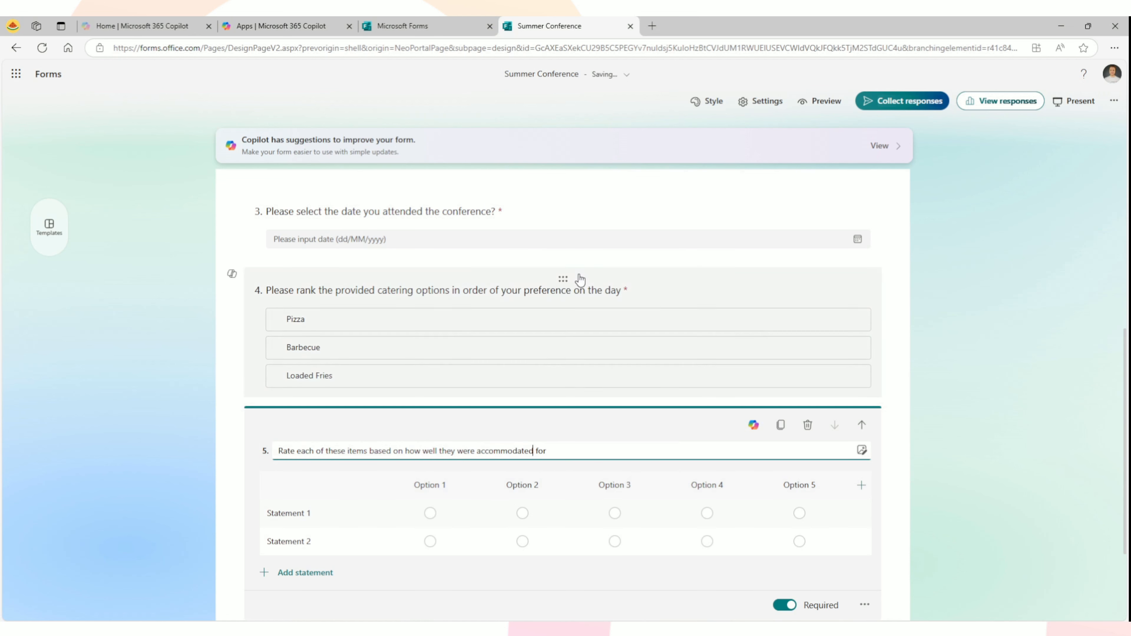
# - Set the Likert question's scale to "Disagree", "Neutral" and "Agree", and delete the two remaining options
pyautogui.click(430, 485)
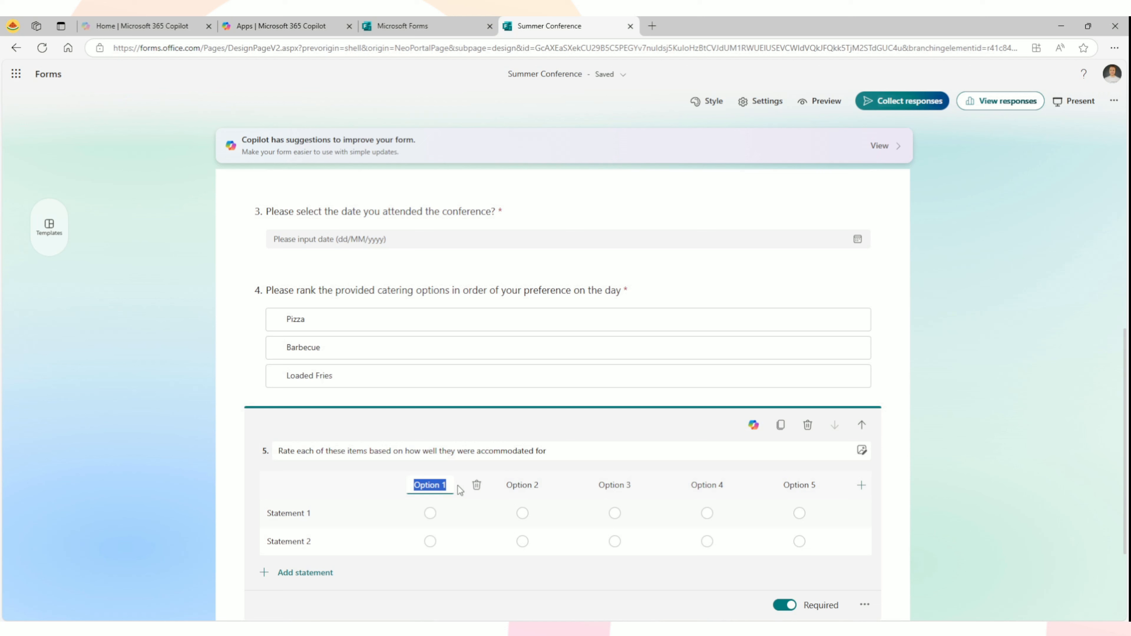
pyautogui.write('Str')
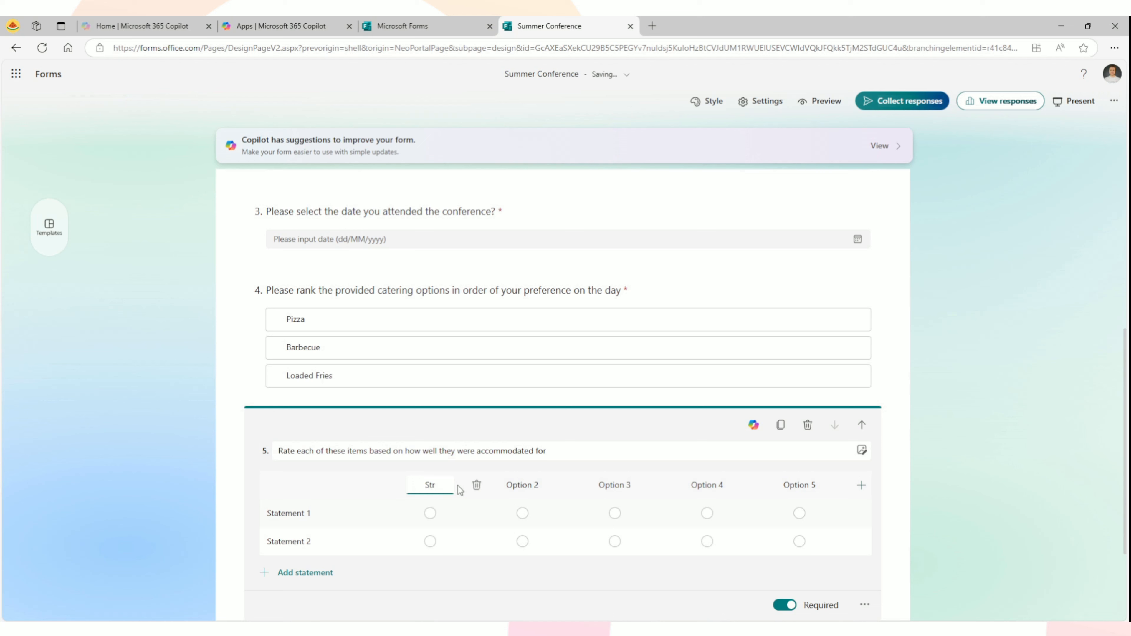
pyautogui.write('Disagree')
pyautogui.click(526, 486)
pyautogui.write('Neutral')
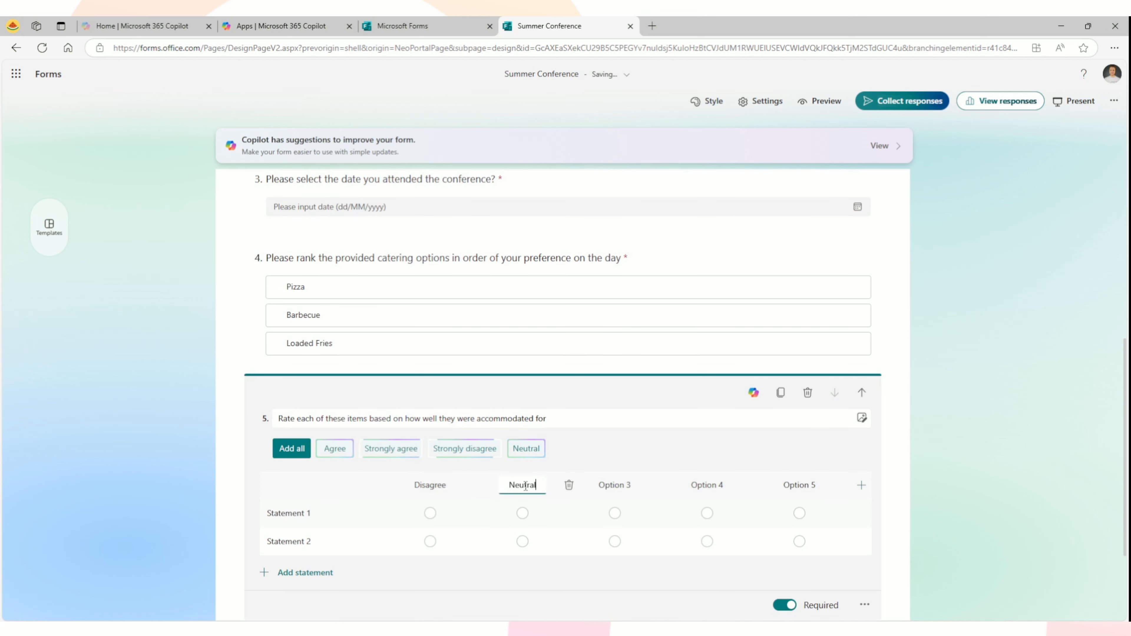
pyautogui.click(618, 486)
pyautogui.write('Agree')
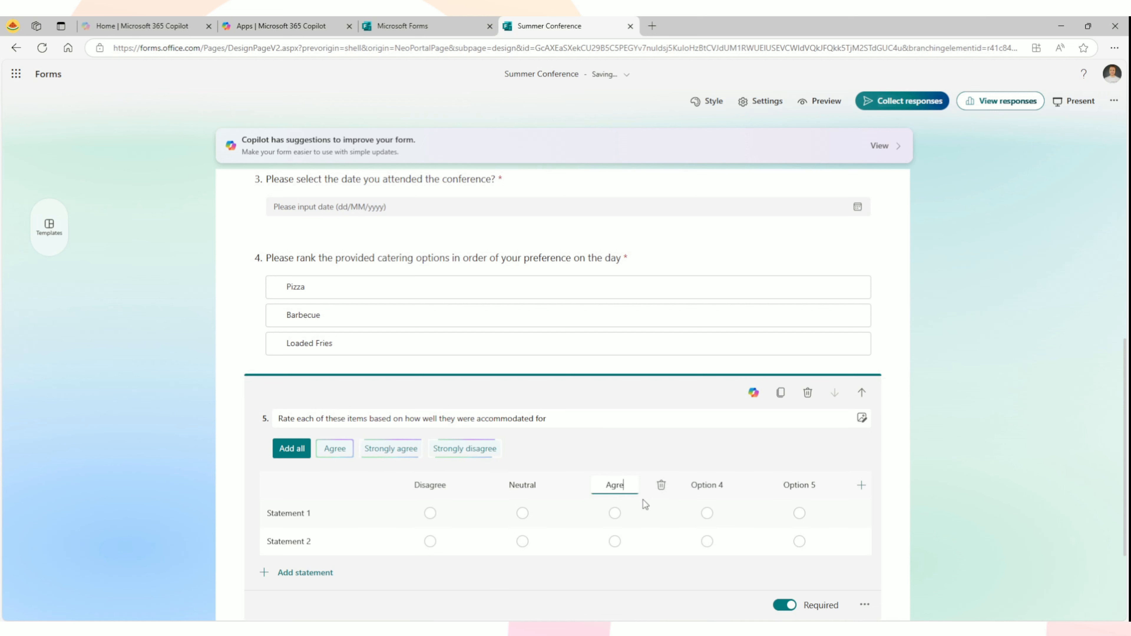
pyautogui.click(712, 486)
pyautogui.click(749, 485)
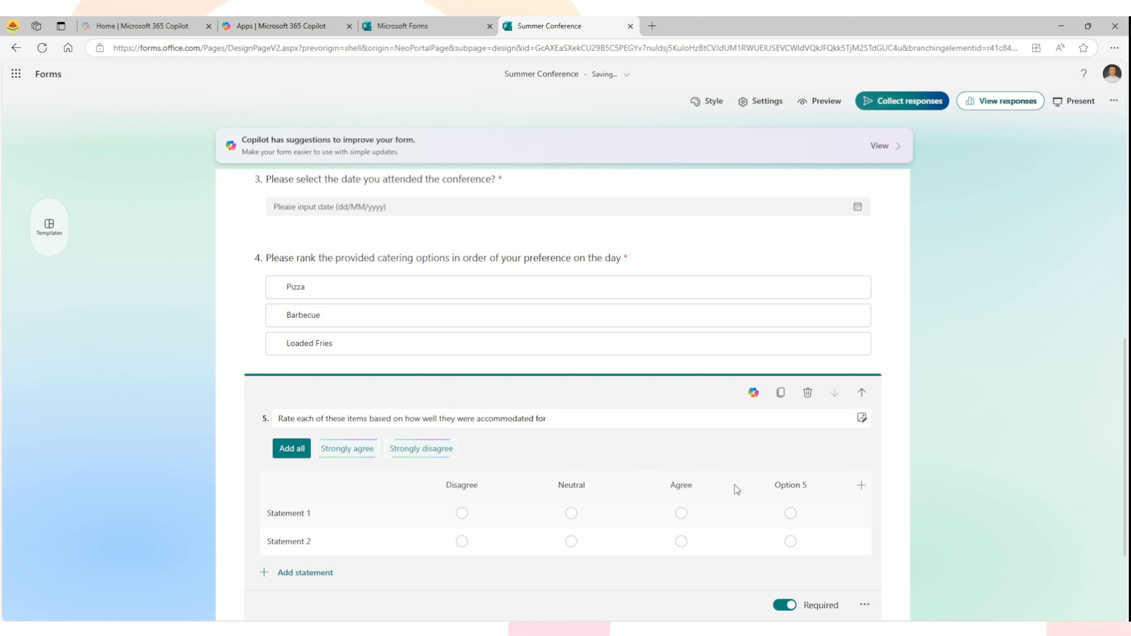
pyautogui.click(808, 481)
pyautogui.click(844, 485)
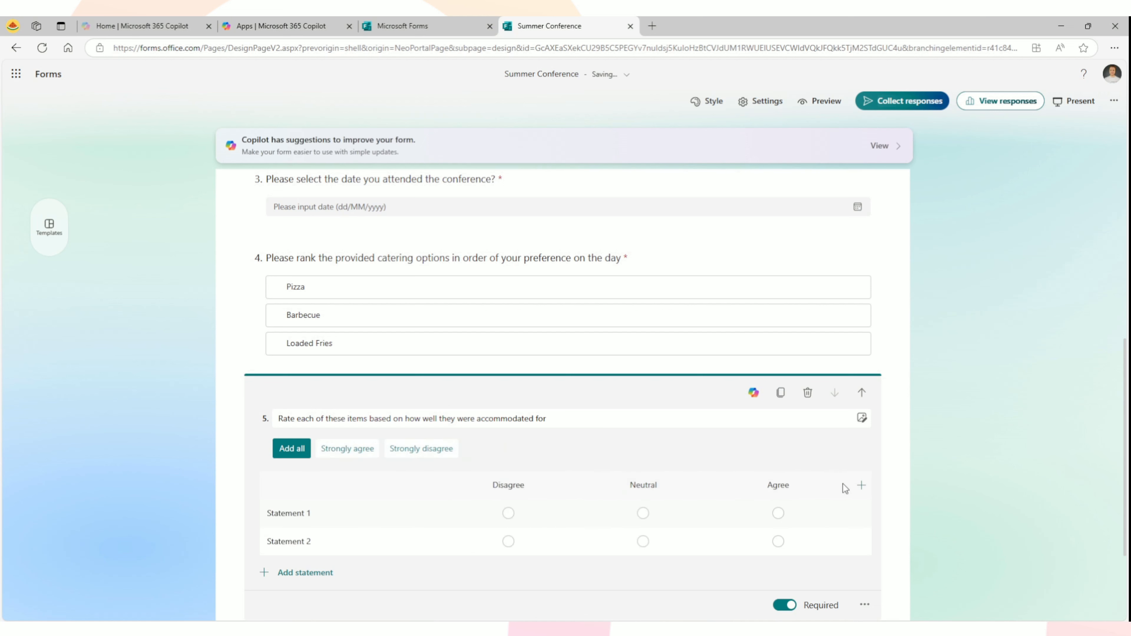
# - Set the Likert statements to "The venue contributed to my overall event experience" and "The catering options met my expectations"
pyautogui.click(297, 519)
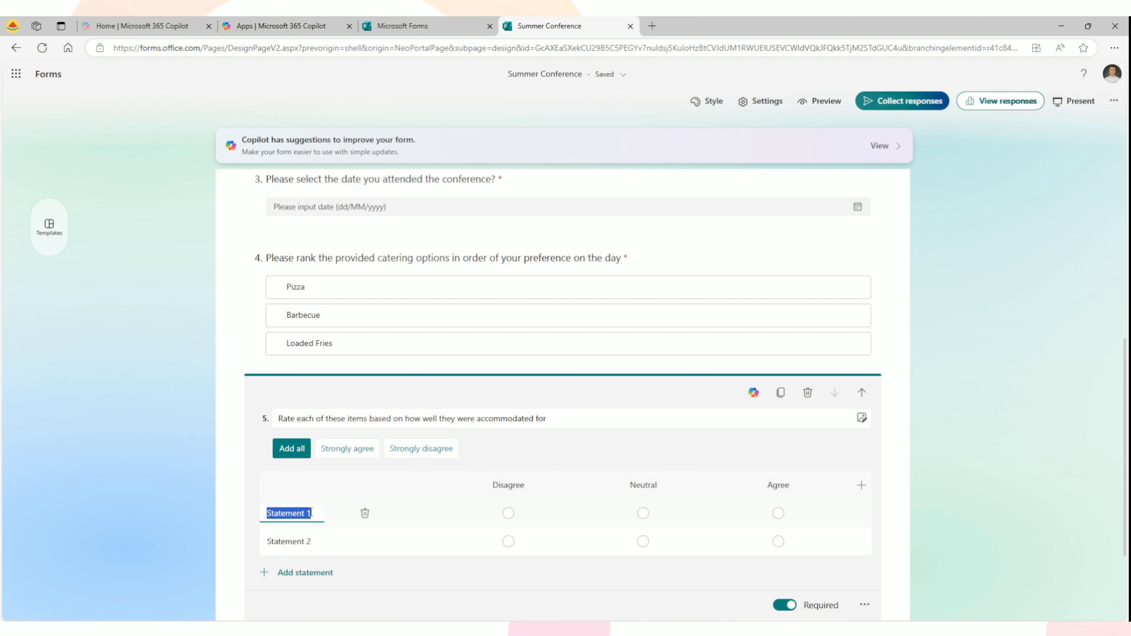
pyautogui.write('The venue con')
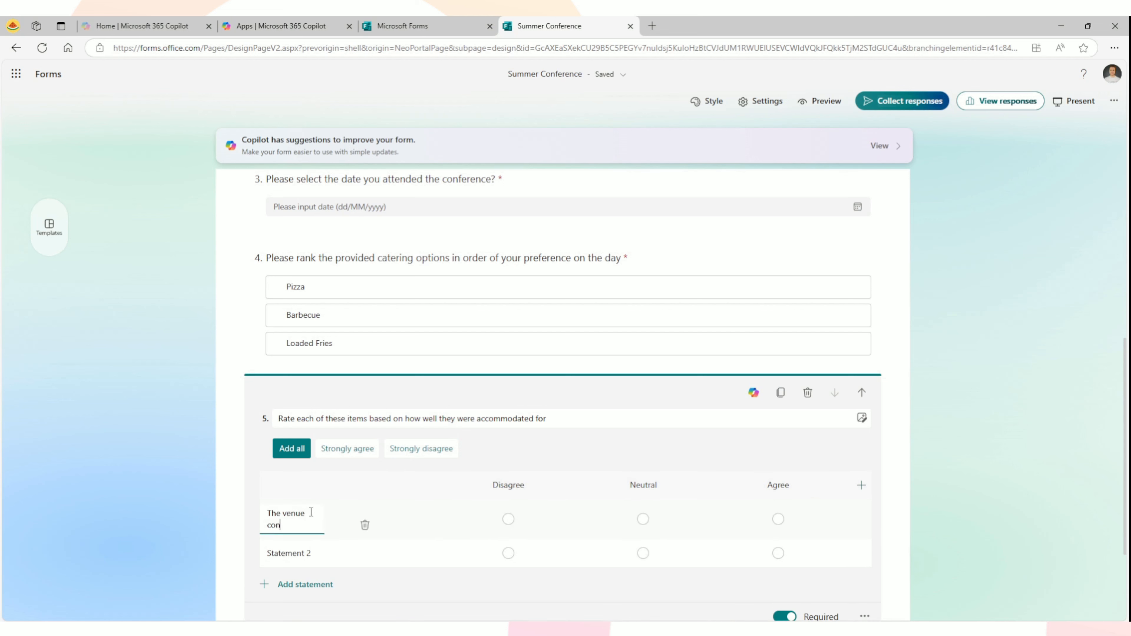
pyautogui.write('tributed to m')
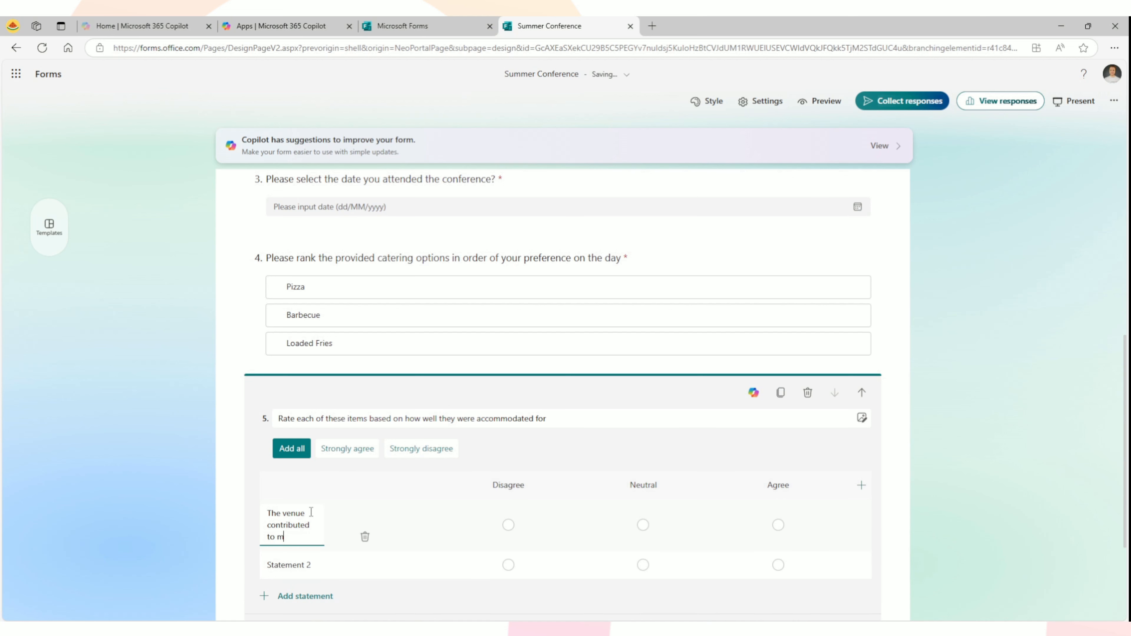
pyautogui.write('y overall event e')
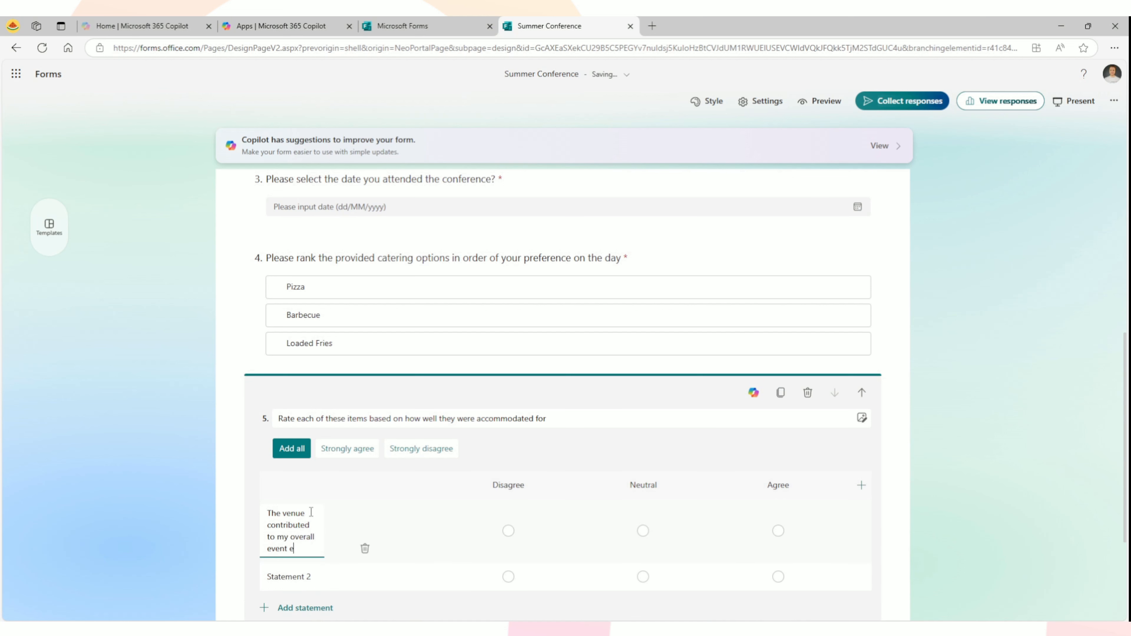
pyautogui.write('xperience')
pyautogui.click(299, 593)
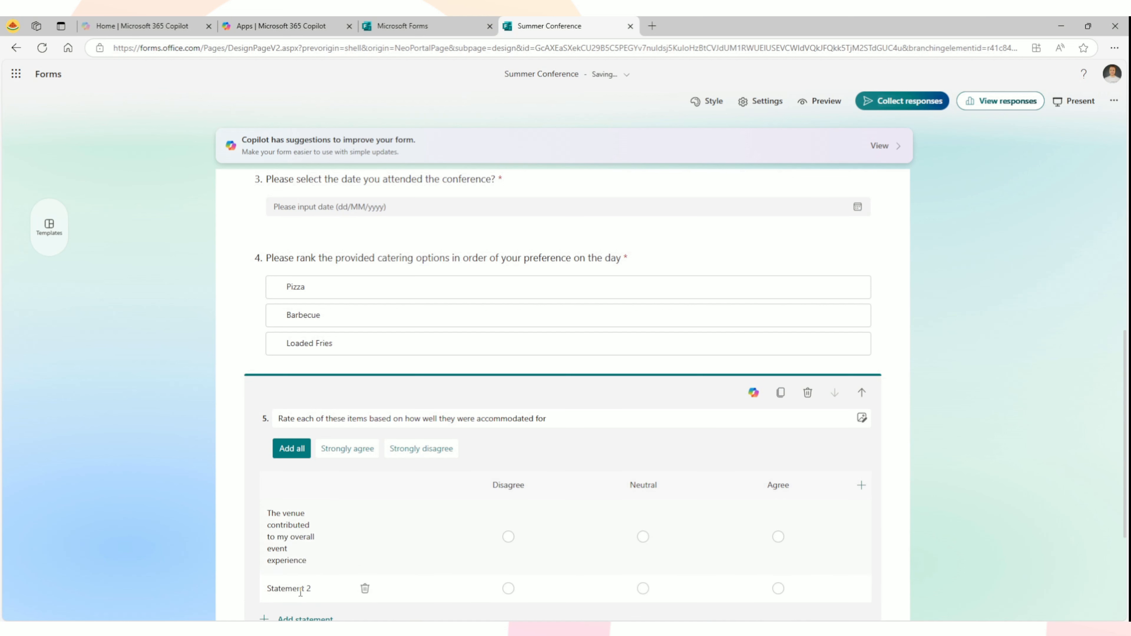
pyautogui.click(300, 593)
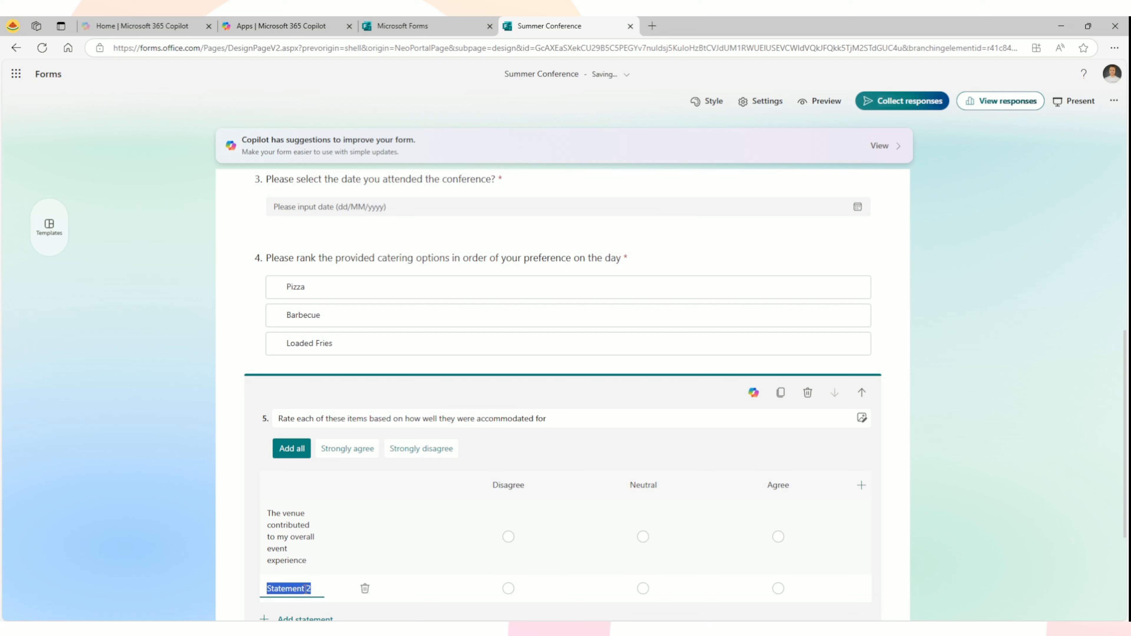
pyautogui.write('The catering options')
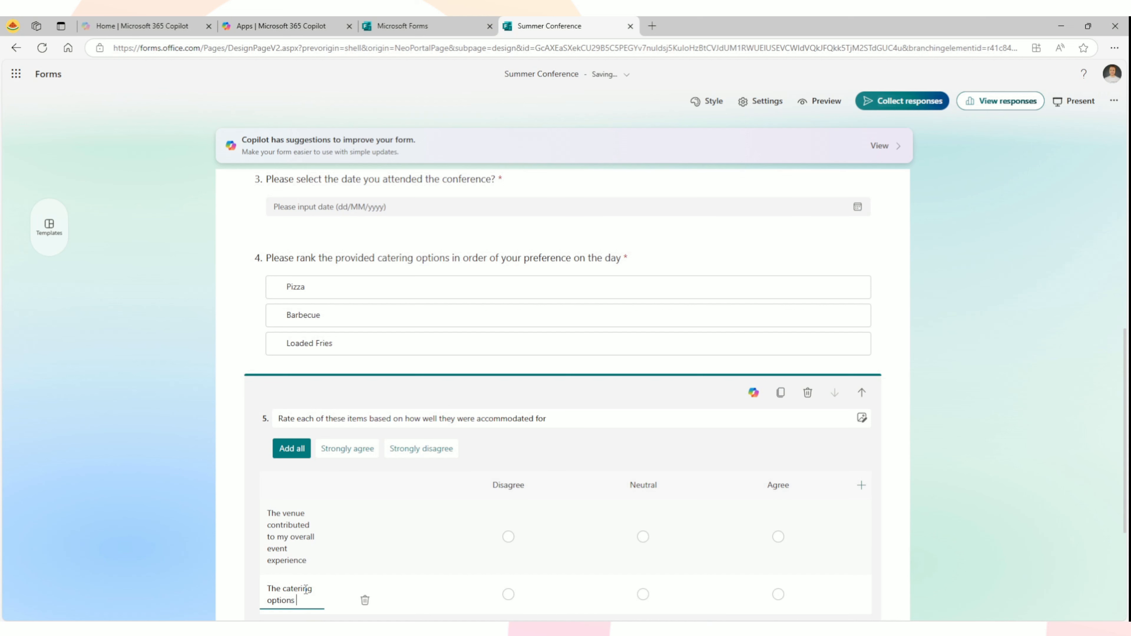
pyautogui.write(' met my expectations')
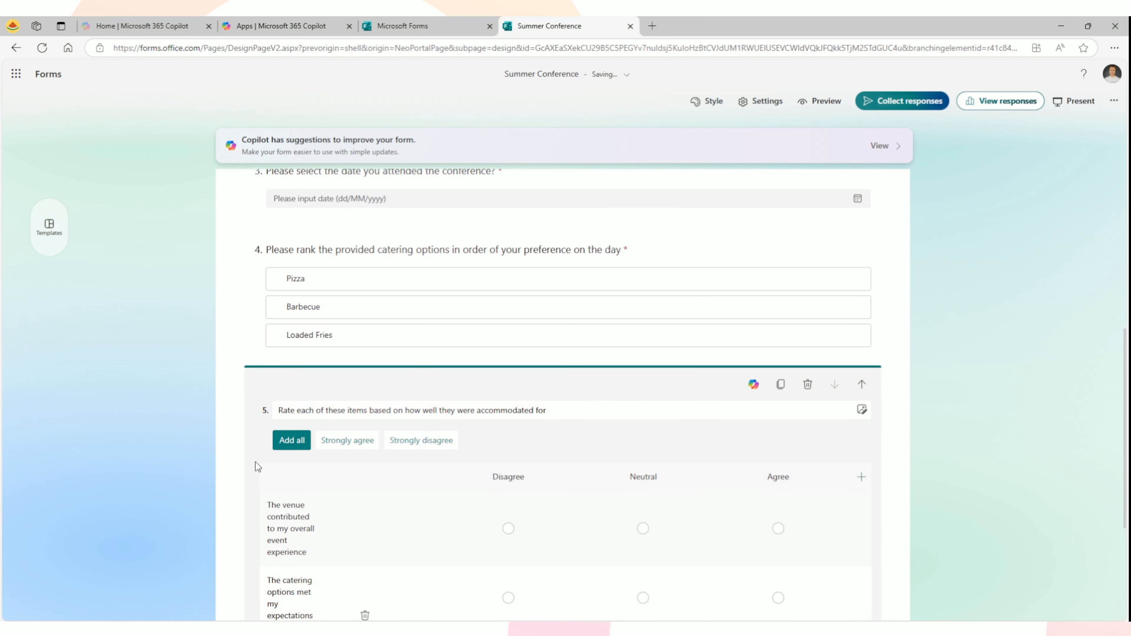
pyautogui.click(241, 444)
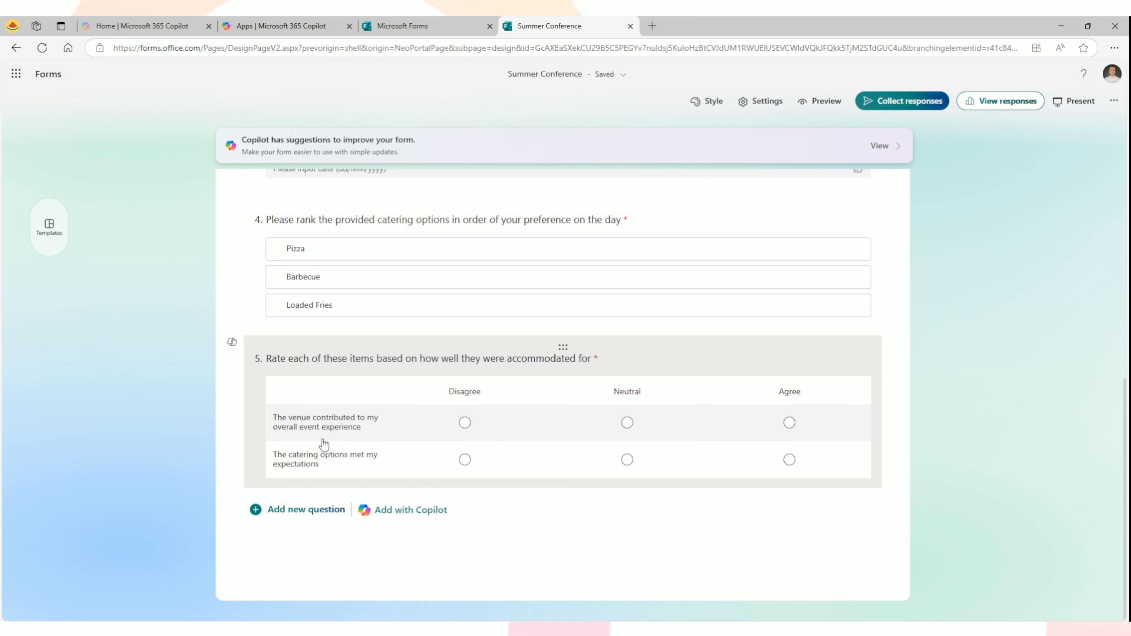
pyautogui.click(726, 366)
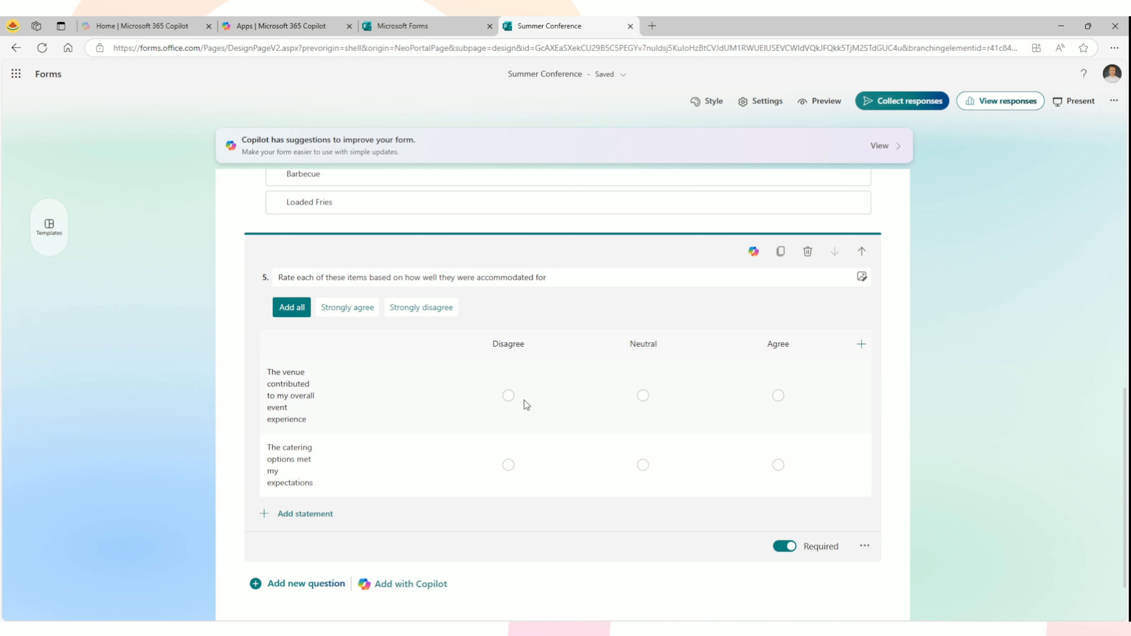
pyautogui.click(866, 548)
pyautogui.click(701, 551)
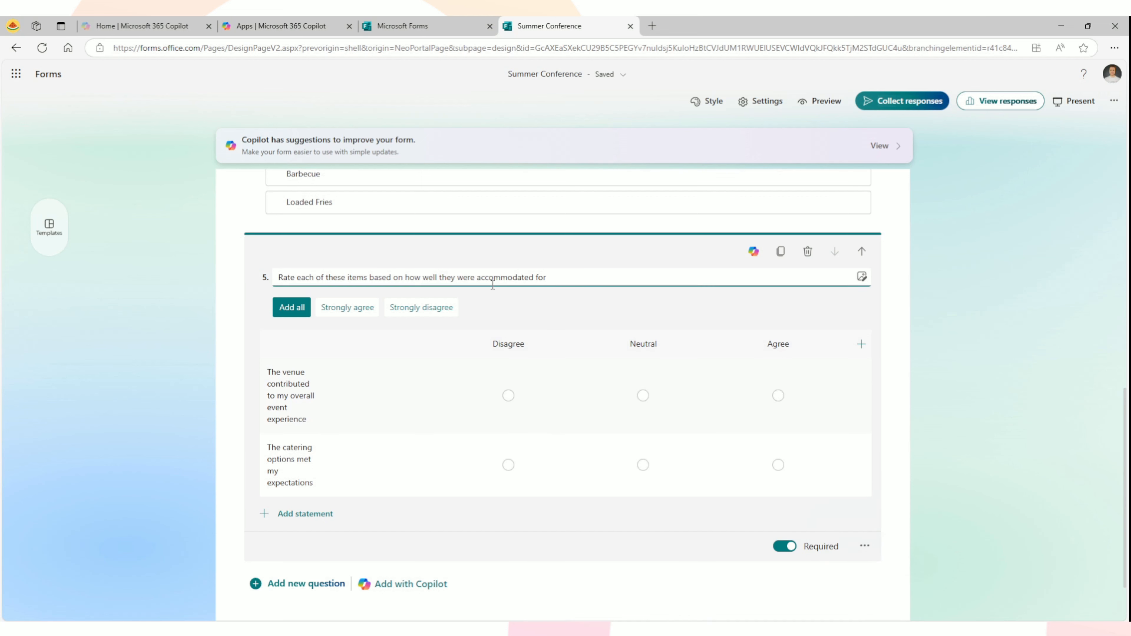
# - Add a choice question reading "What would you be most excited to see at future events? (select all that apply)"
pyautogui.click(255, 584)
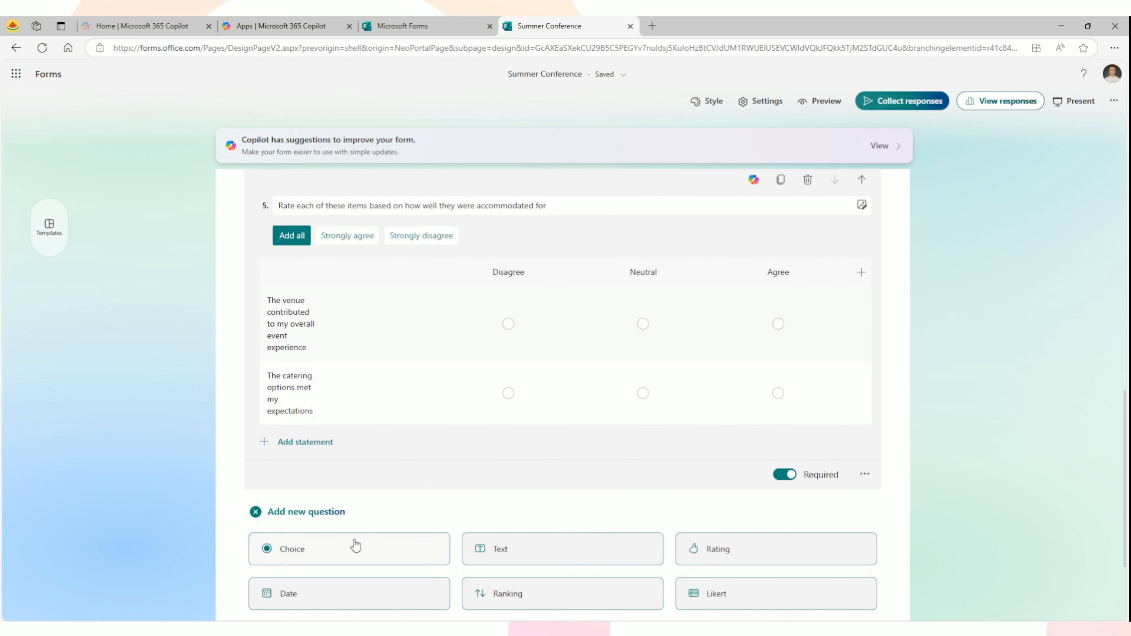
pyautogui.click(362, 414)
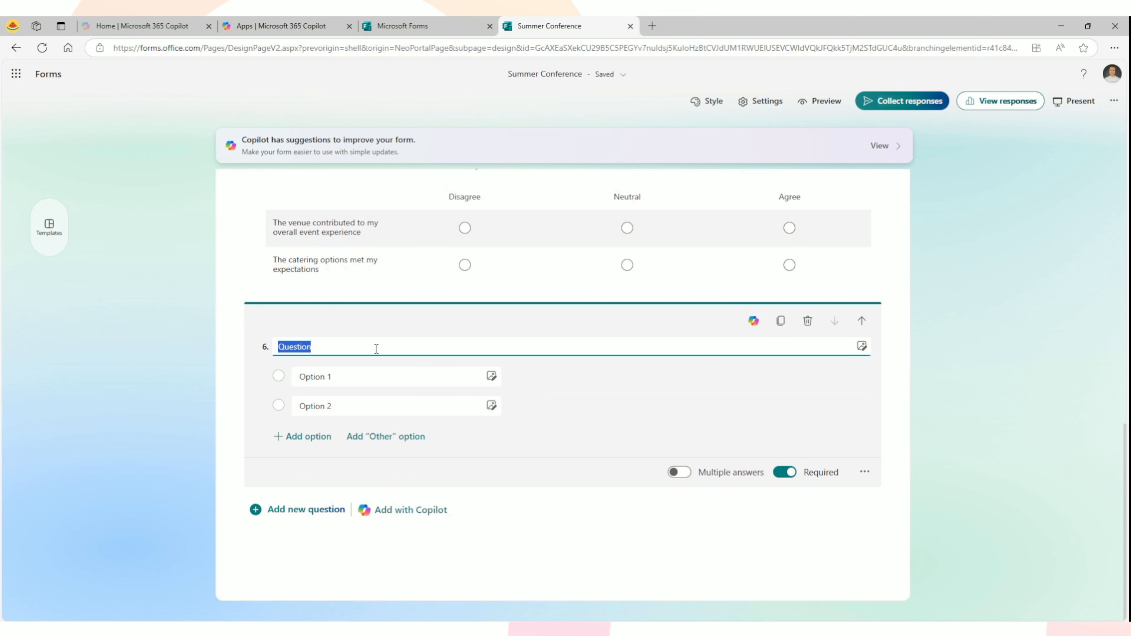
pyautogui.write('What would ')
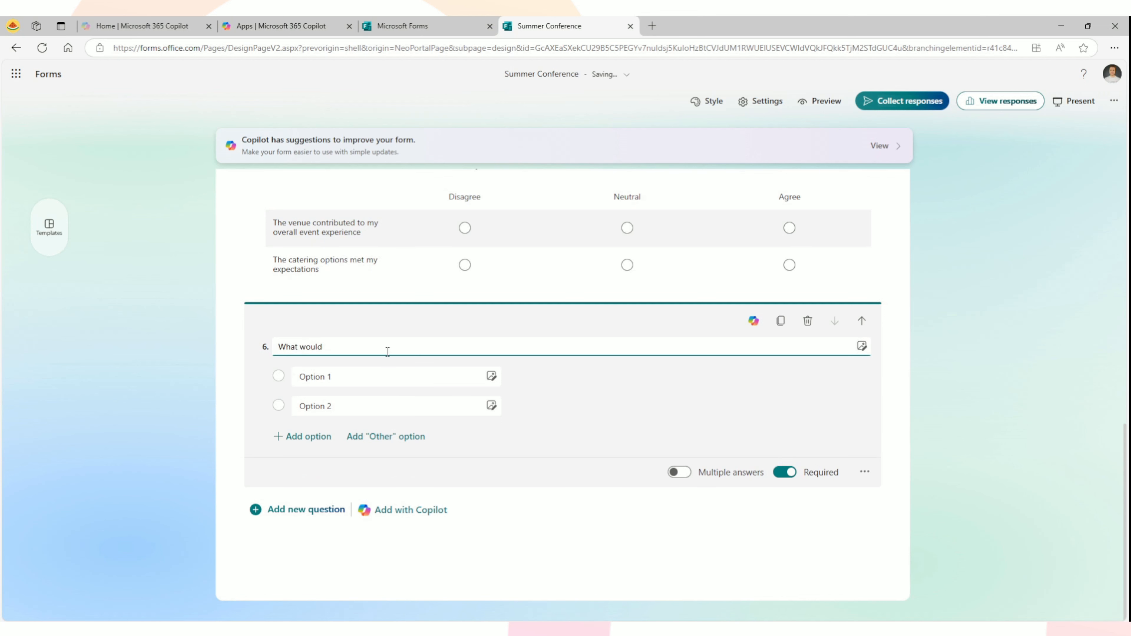
pyautogui.write('you be most excited to see at futu')
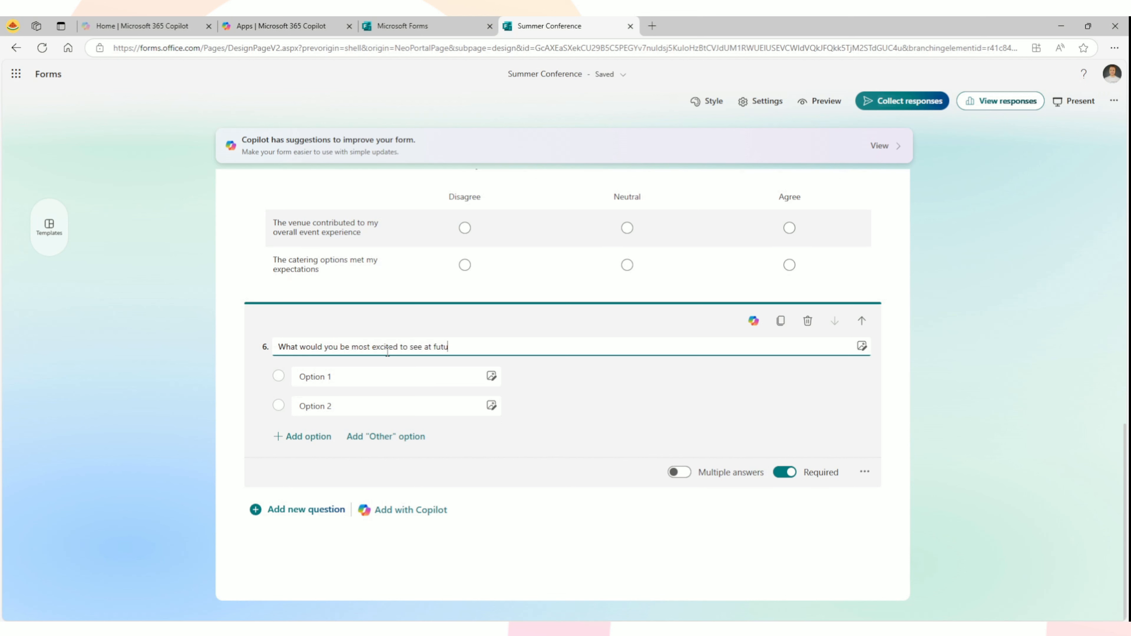
pyautogui.write('re events? (s')
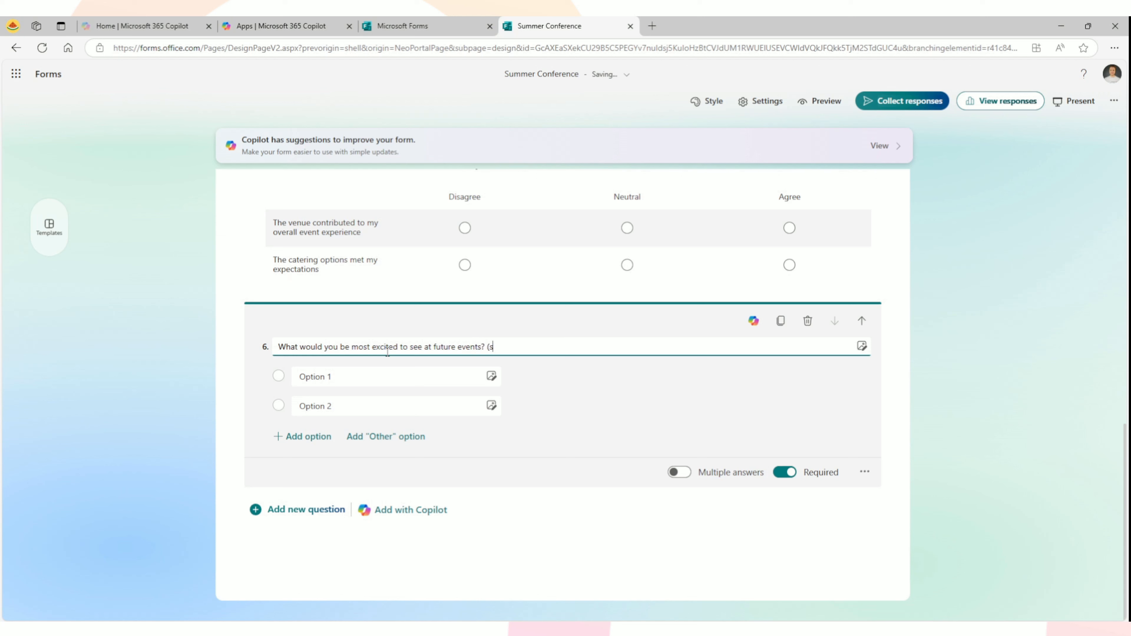
pyautogui.write('elect all that apply)')
# - Set the future events question's choices to "More workshops", "Live music" and "Surprise Give Aways", and allow multiple answers
pyautogui.click(375, 373)
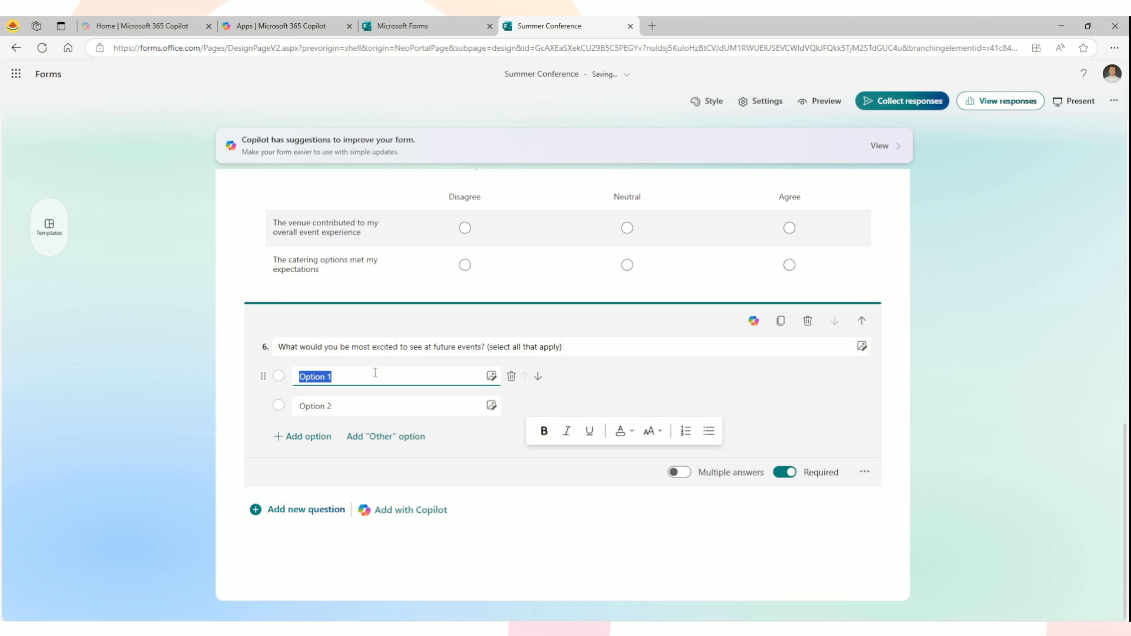
pyautogui.write('More workshops')
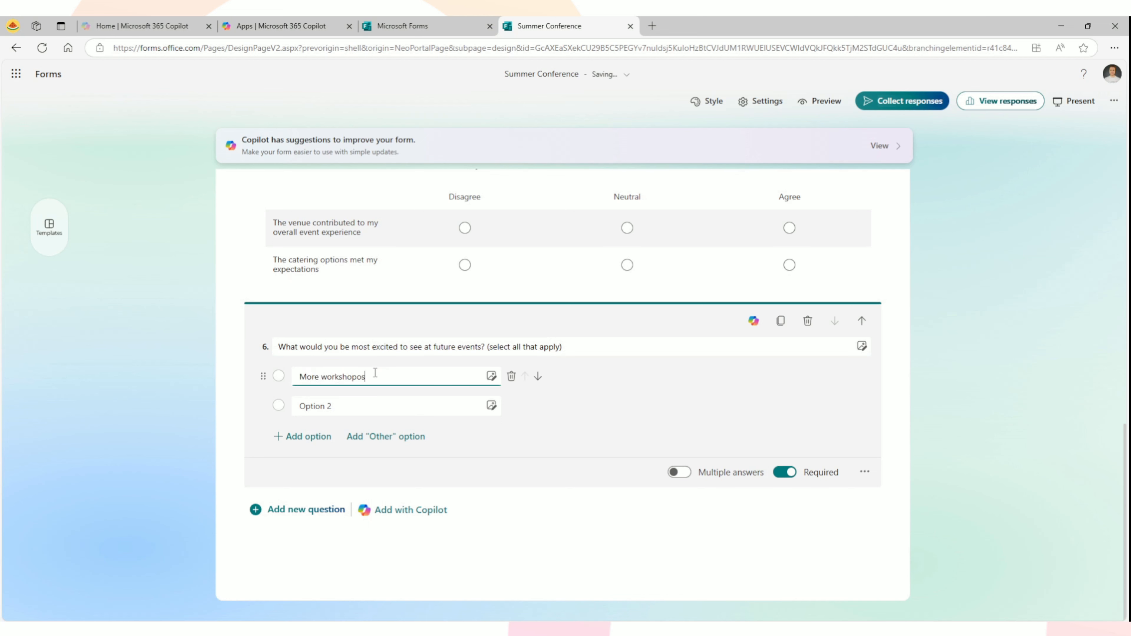
pyautogui.click(354, 405)
pyautogui.write('Live music')
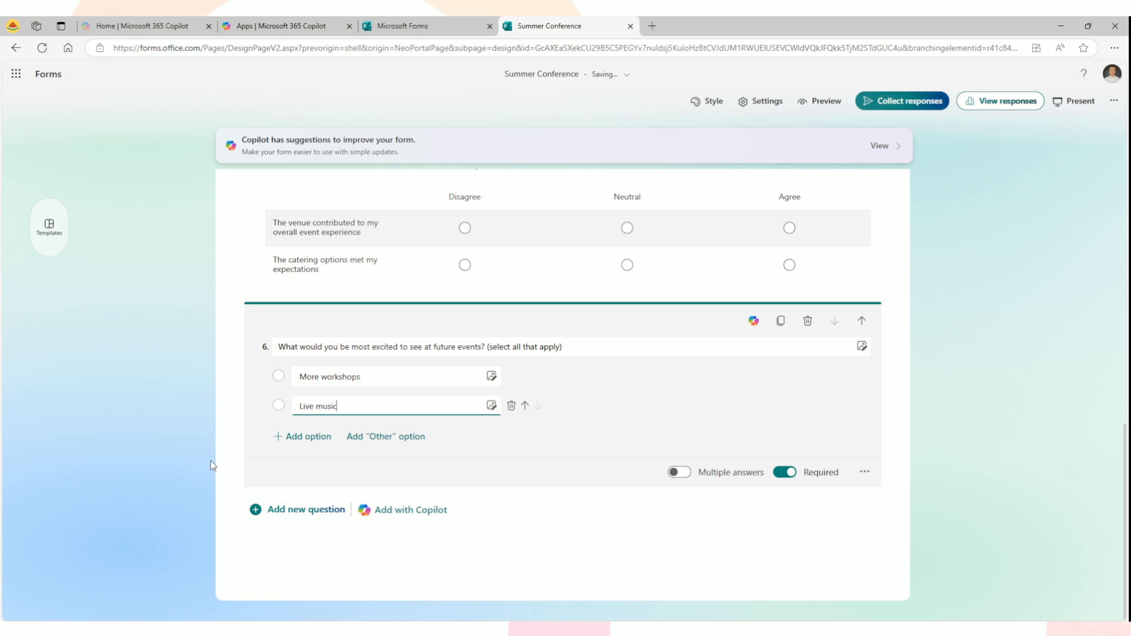
pyautogui.click(308, 436)
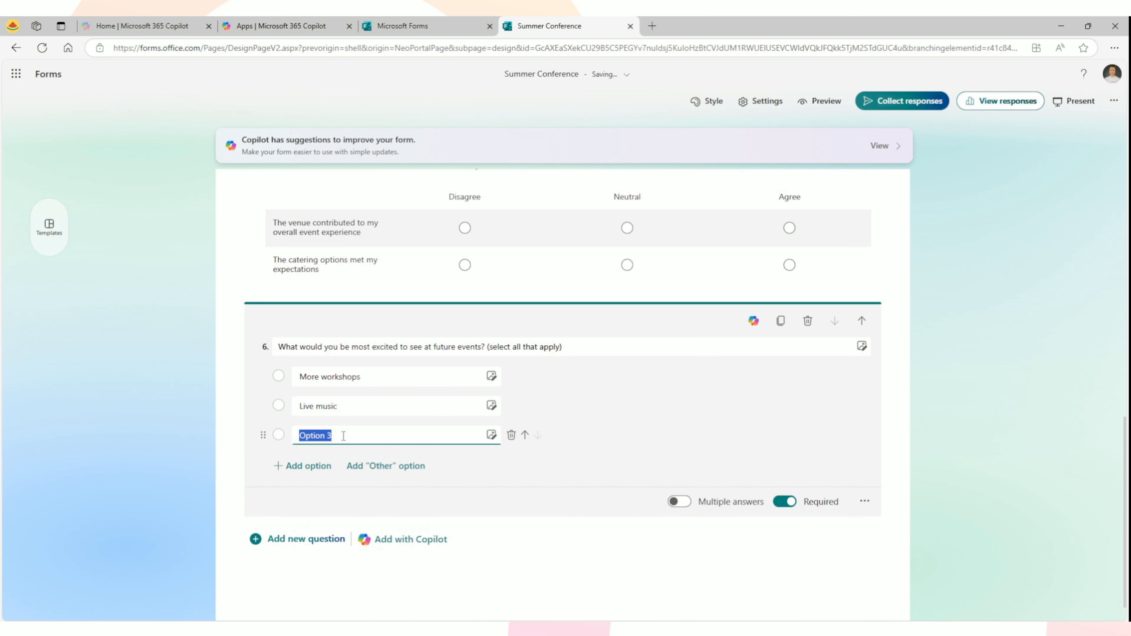
pyautogui.write('Surprise Give Aways')
pyautogui.click(668, 413)
pyautogui.click(302, 396)
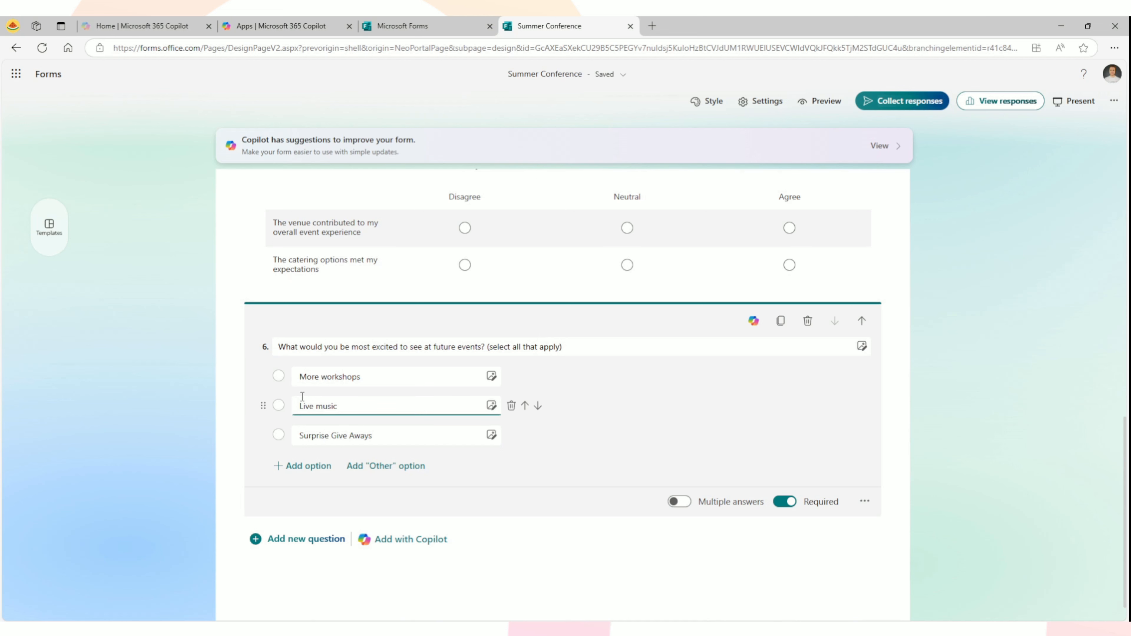
pyautogui.click(297, 376)
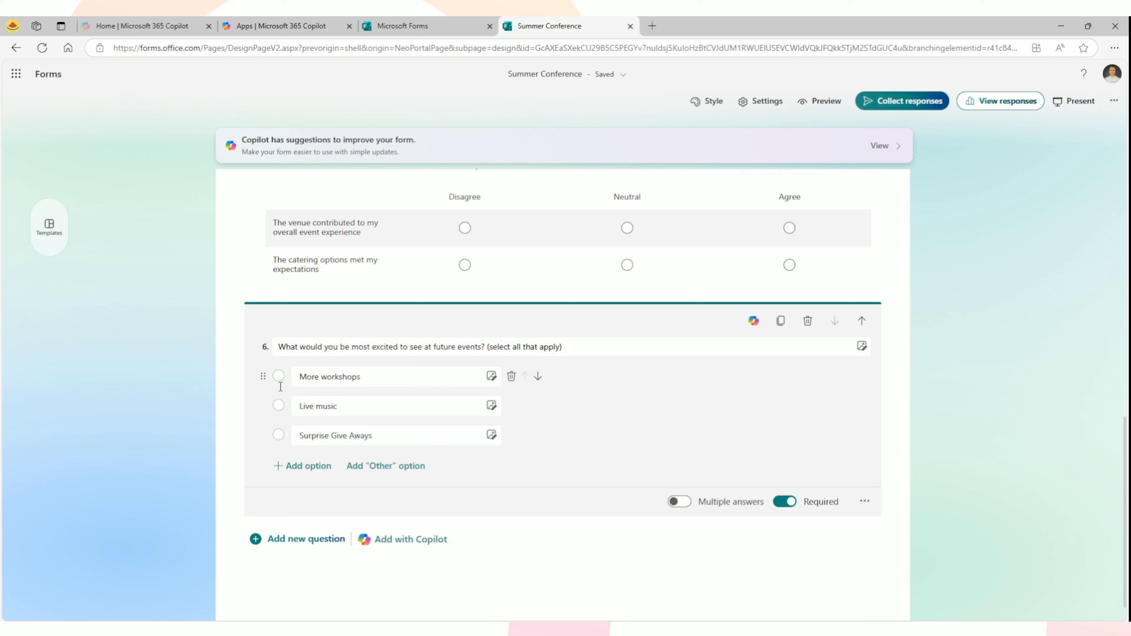
pyautogui.click(680, 503)
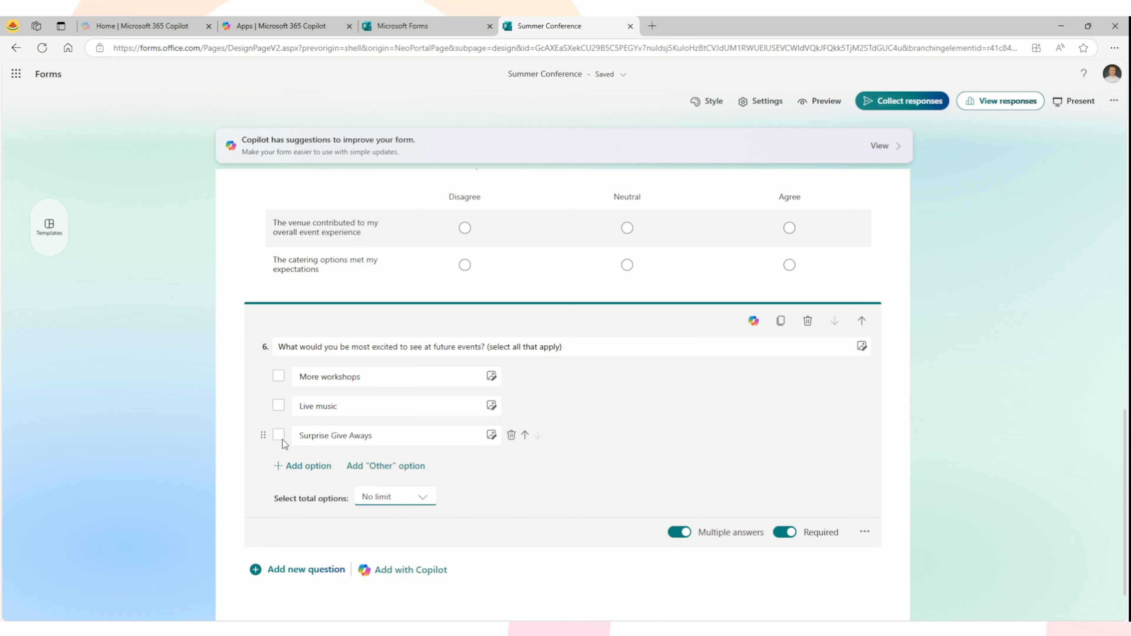
# - Try restricting the question's total selectable options to "Equal to" 2, and restore "No limit"
pyautogui.click(419, 505)
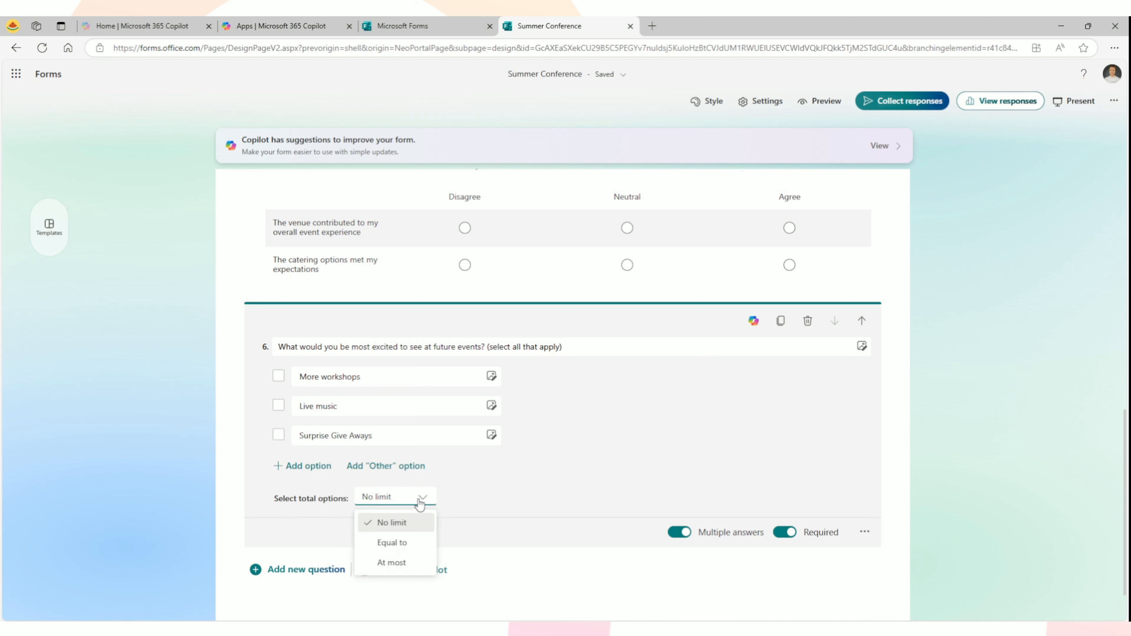
pyautogui.click(407, 544)
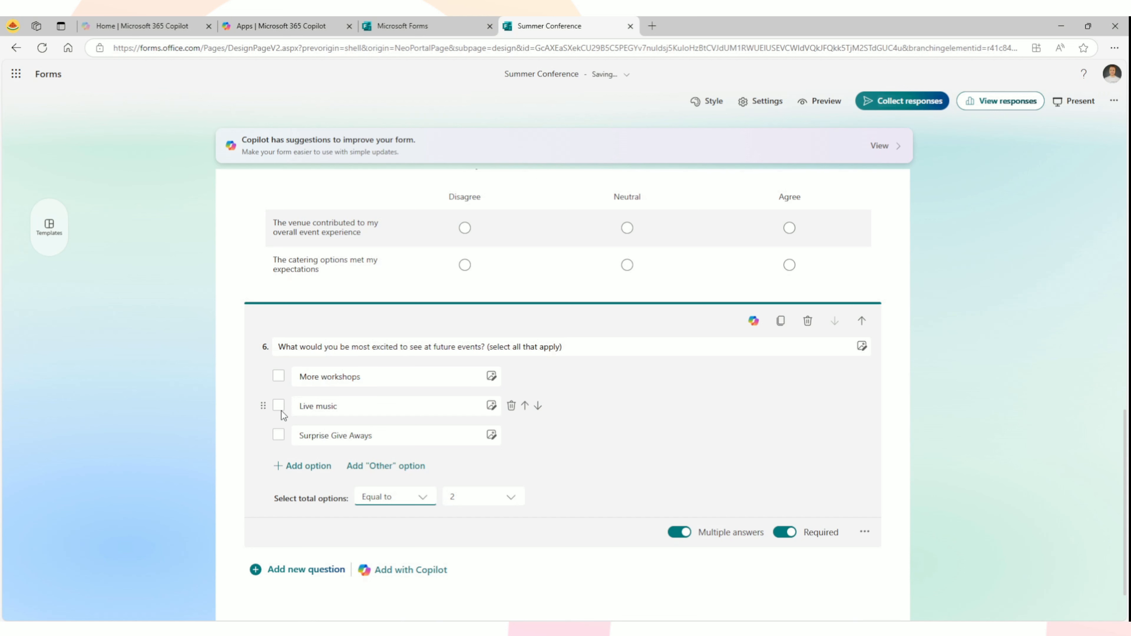
pyautogui.click(479, 501)
pyautogui.click(412, 498)
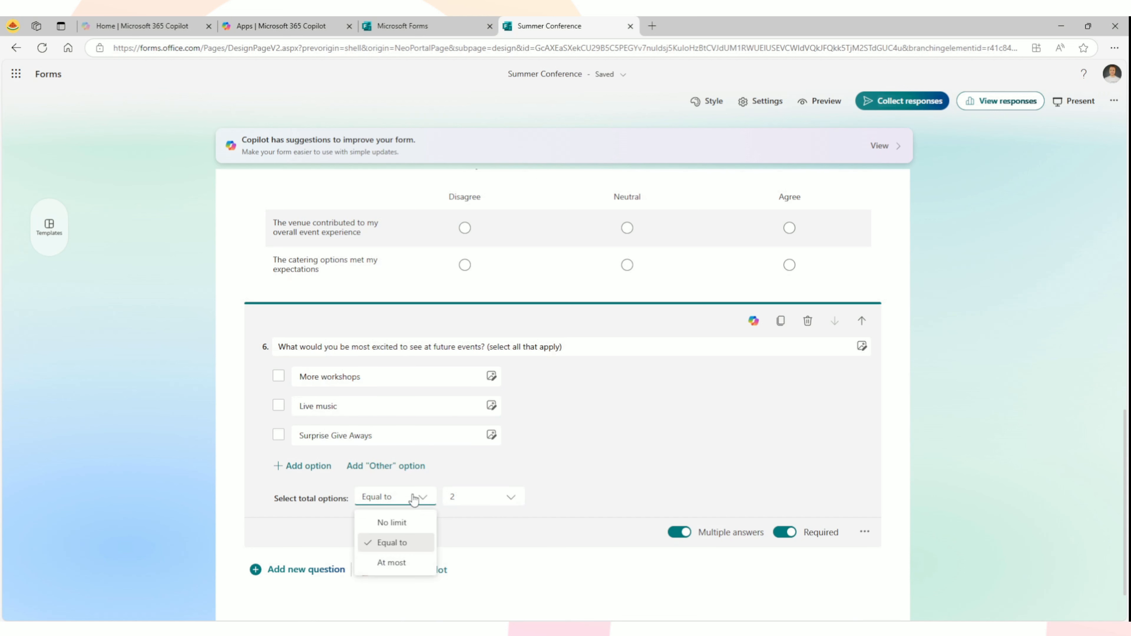
pyautogui.click(392, 523)
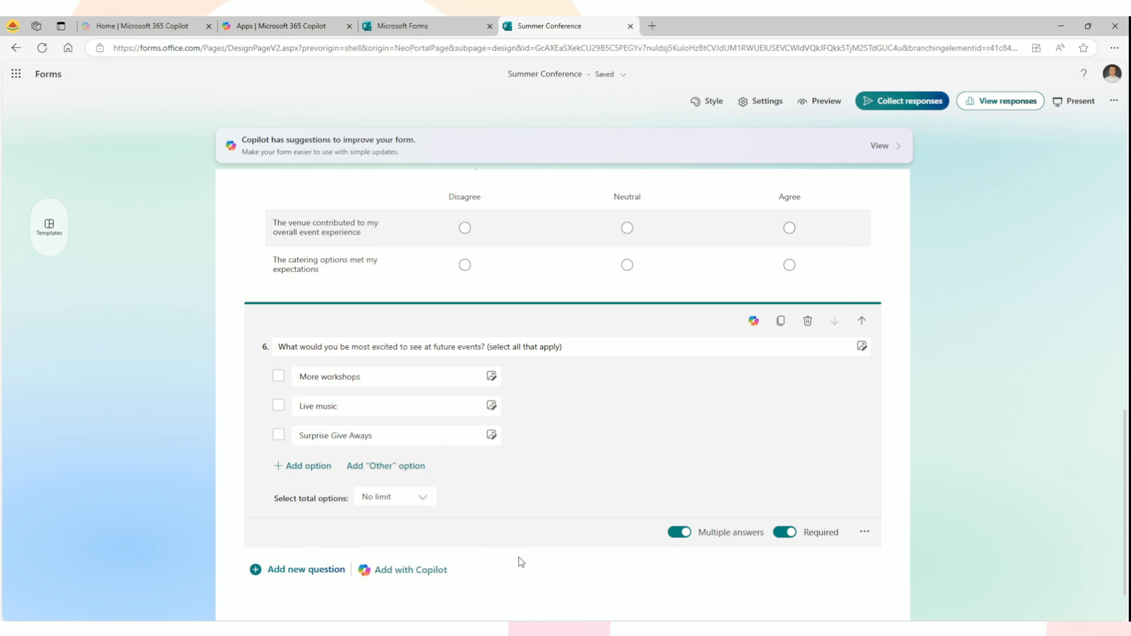
pyautogui.scroll(8, 562, 557)
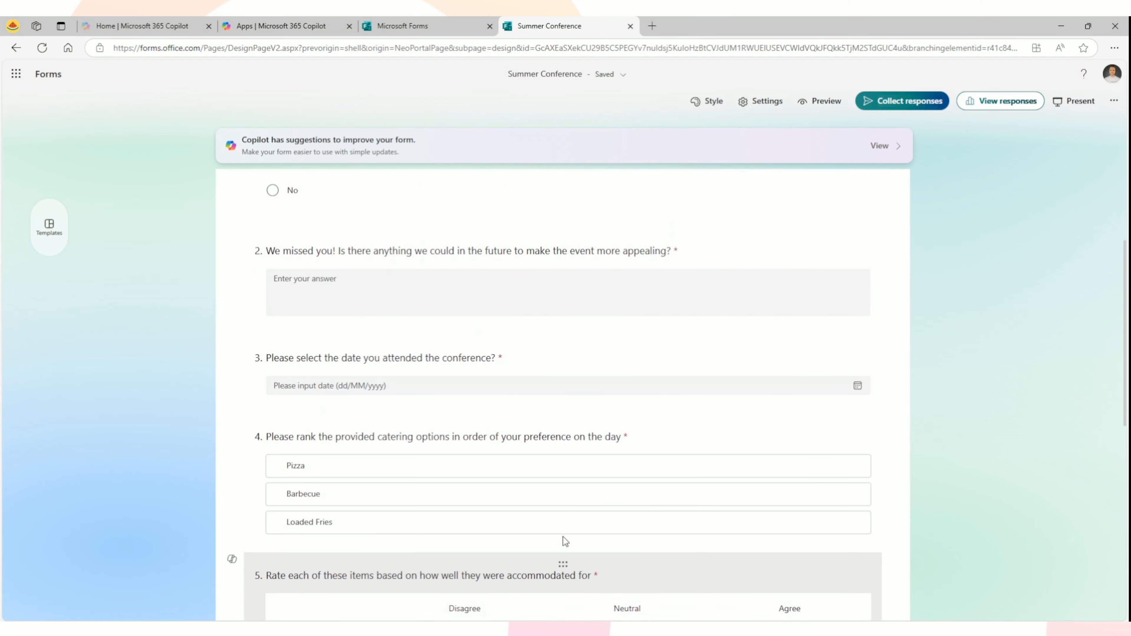
pyautogui.scroll(4, 565, 541)
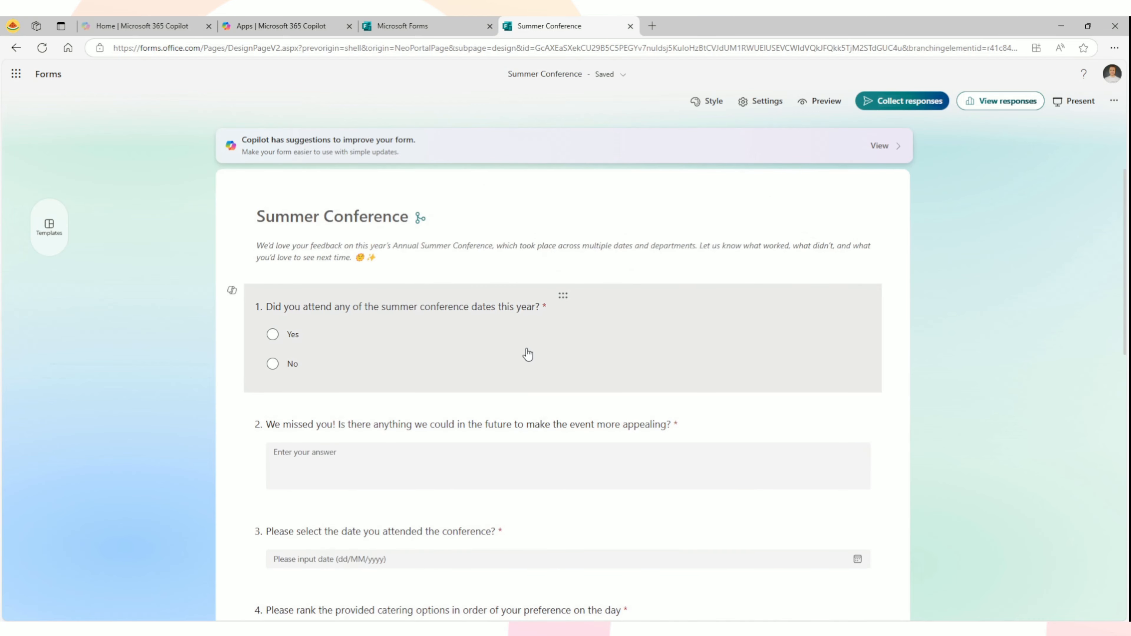
pyautogui.scroll(-12, 528, 354)
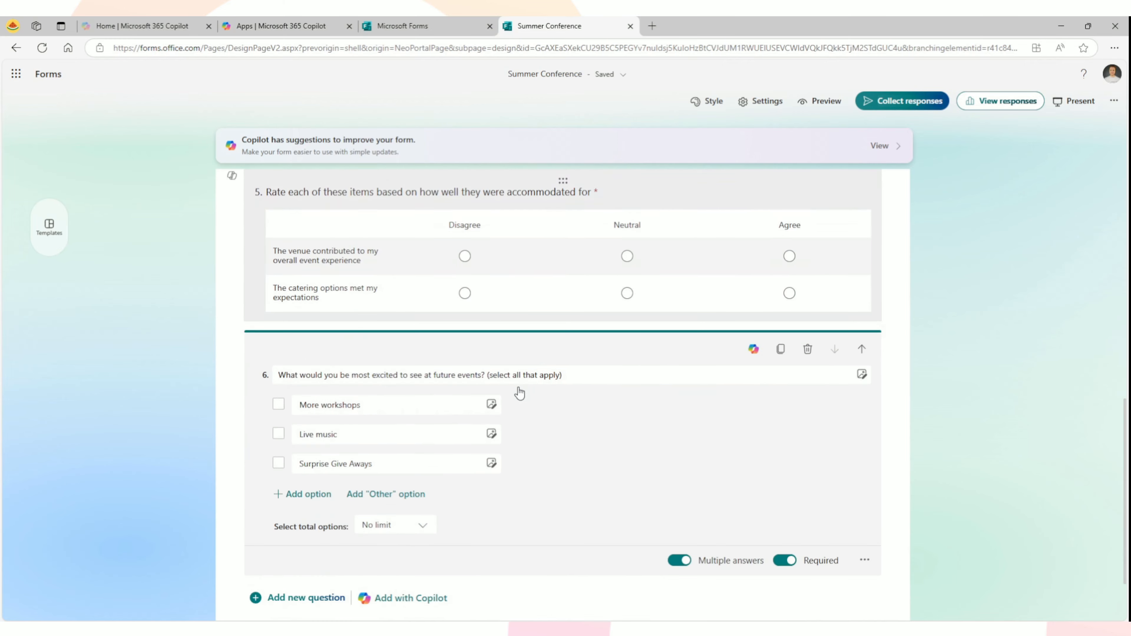
pyautogui.scroll(-2, 519, 393)
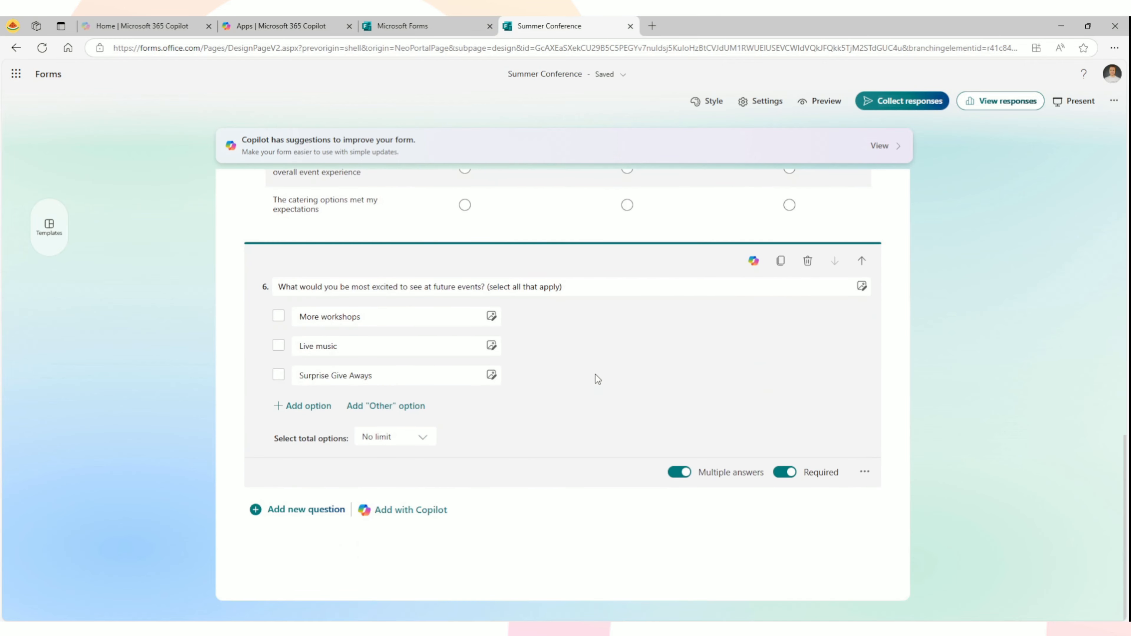
# - Reorder the catering options ranking question to fifth place, directly after the question rating how well items were accommodated for
pyautogui.scroll(3, 598, 379)
pyautogui.scroll(2, 692, 390)
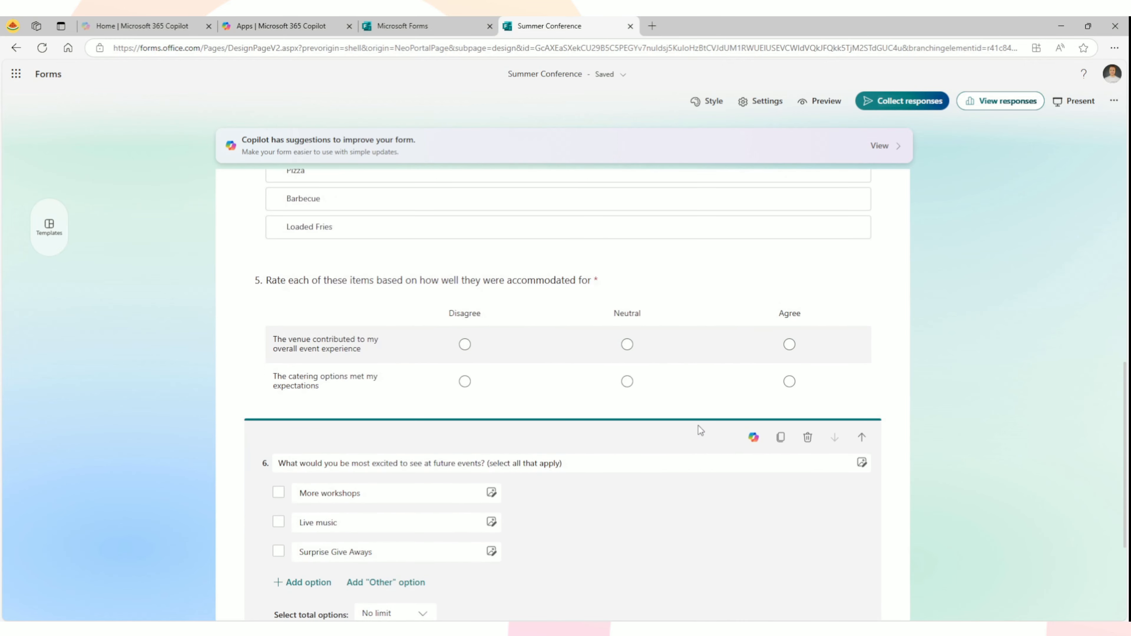
pyautogui.click(587, 290)
pyautogui.scroll(4, 670, 274)
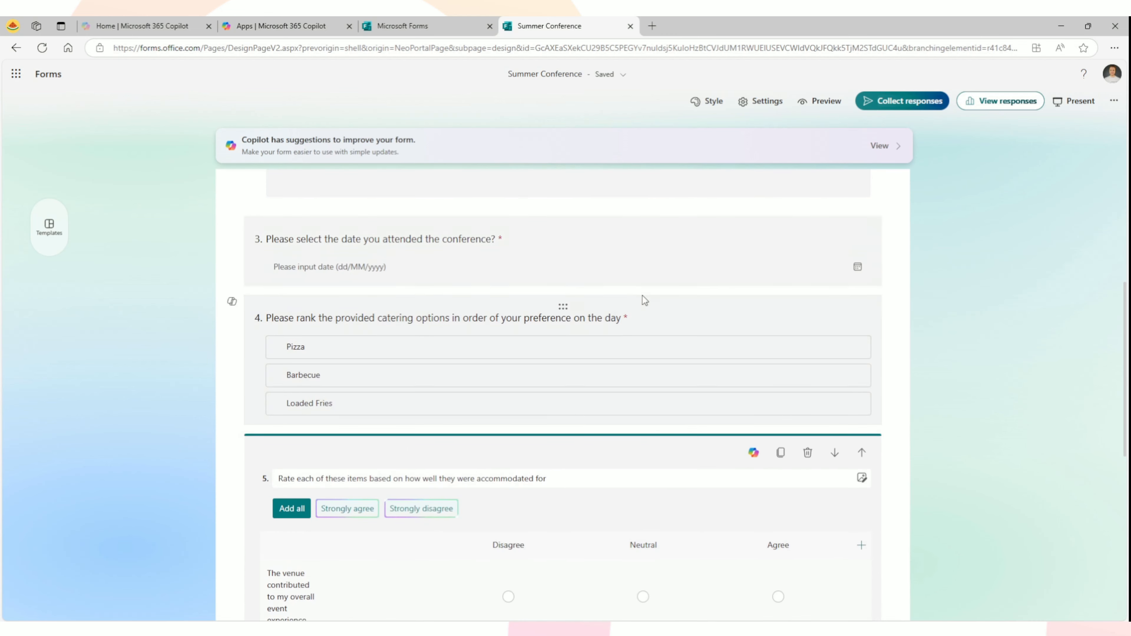
pyautogui.click(644, 308)
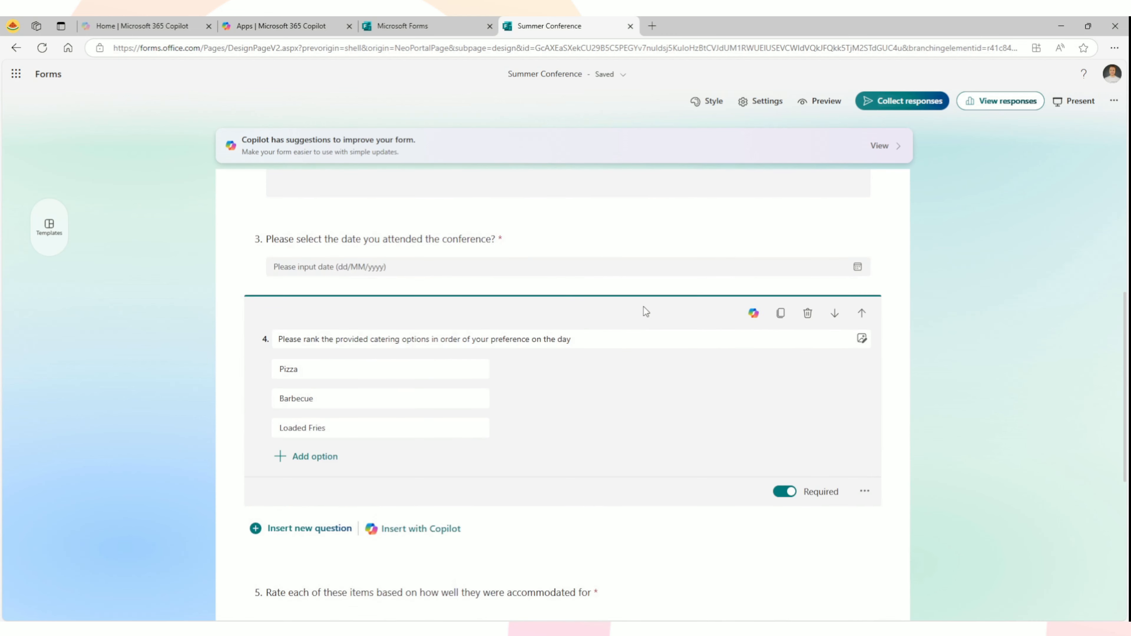
pyautogui.click(863, 315)
pyautogui.click(835, 235)
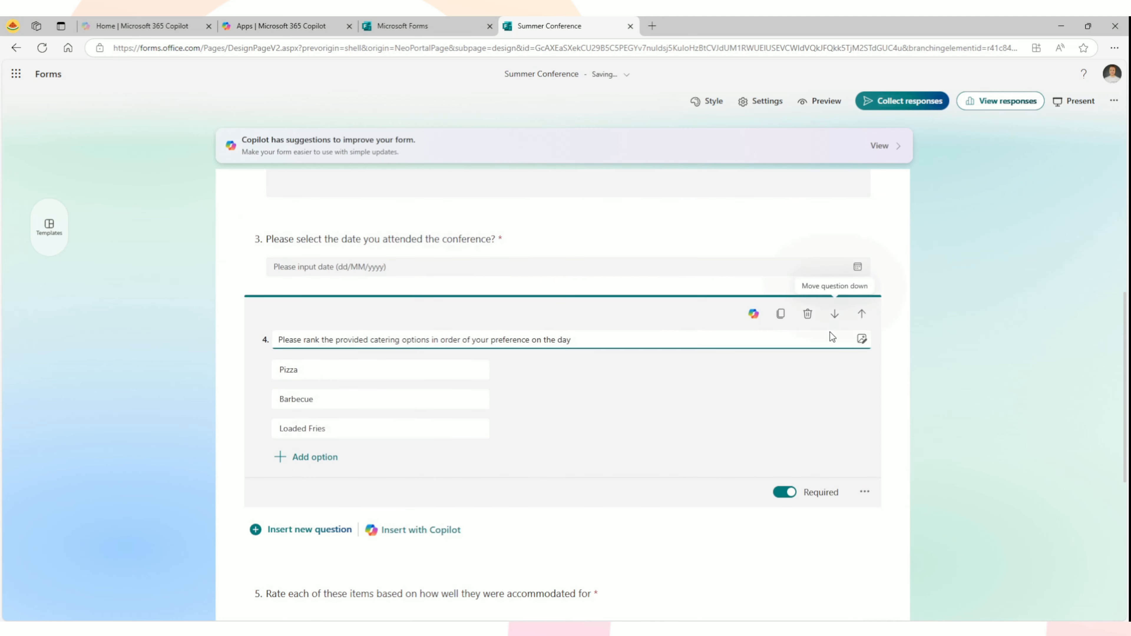
pyautogui.click(835, 367)
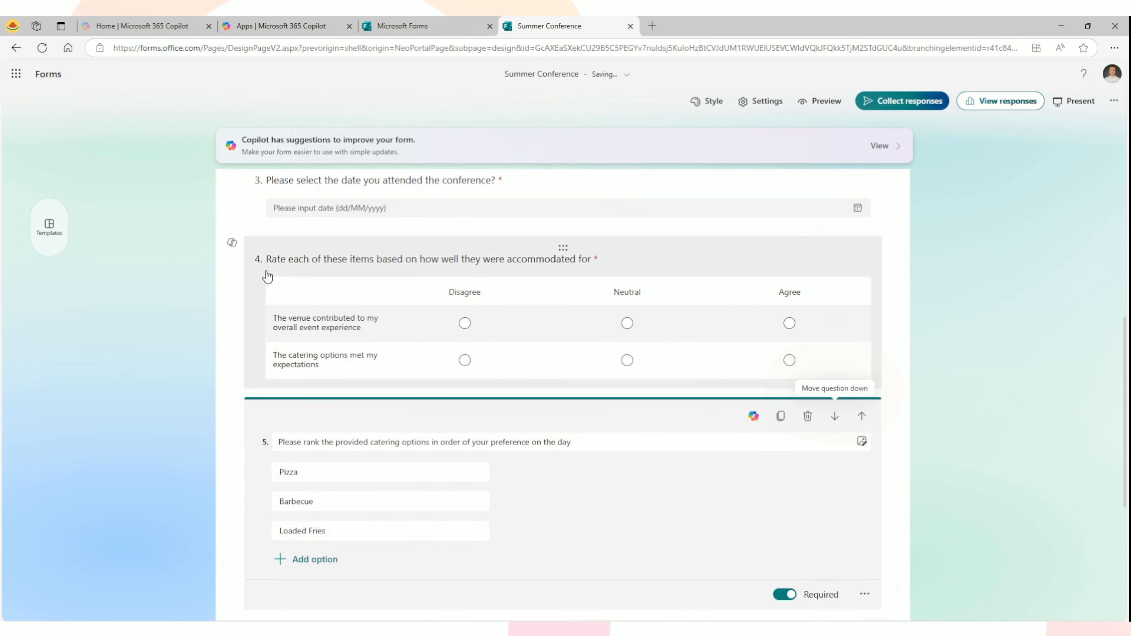
pyautogui.click(840, 419)
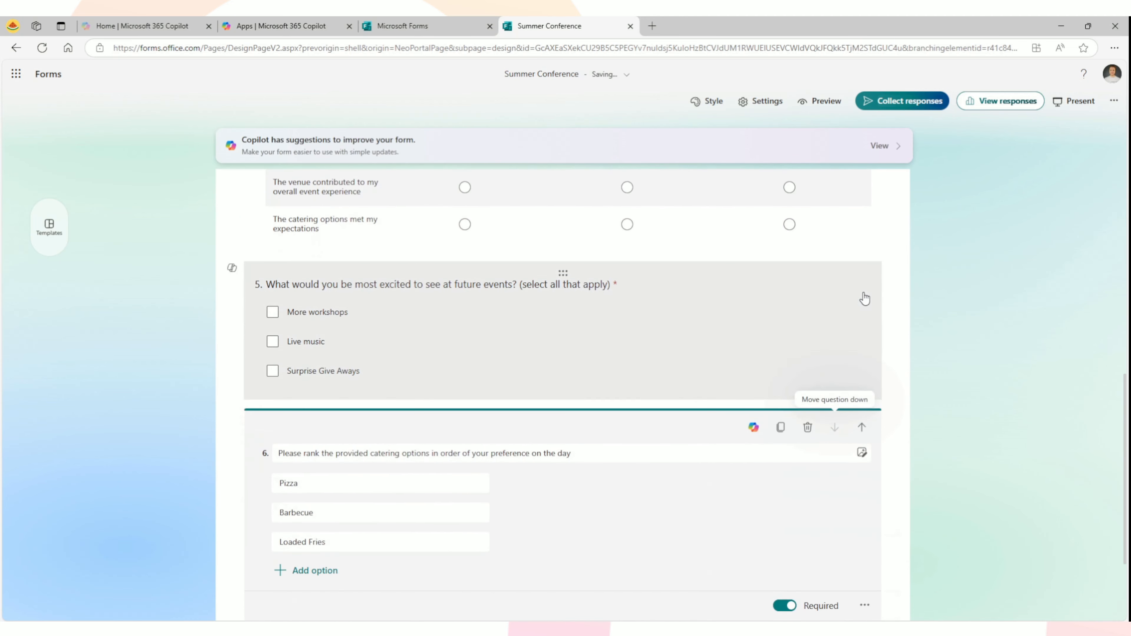
pyautogui.click(861, 428)
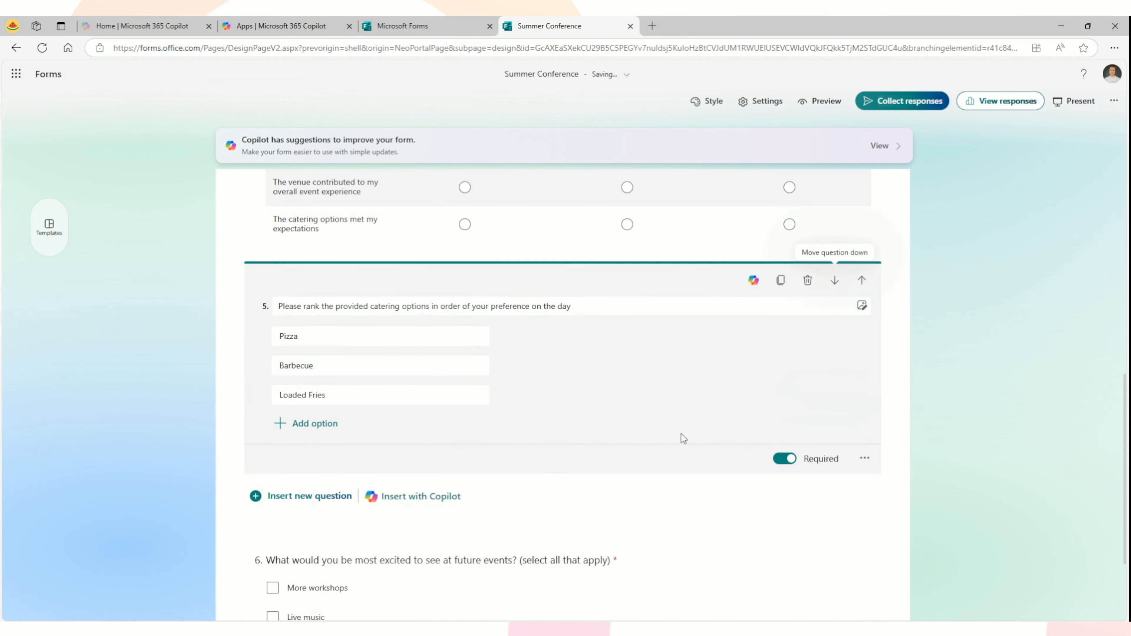
pyautogui.scroll(-2, 660, 457)
pyautogui.scroll(2, 728, 358)
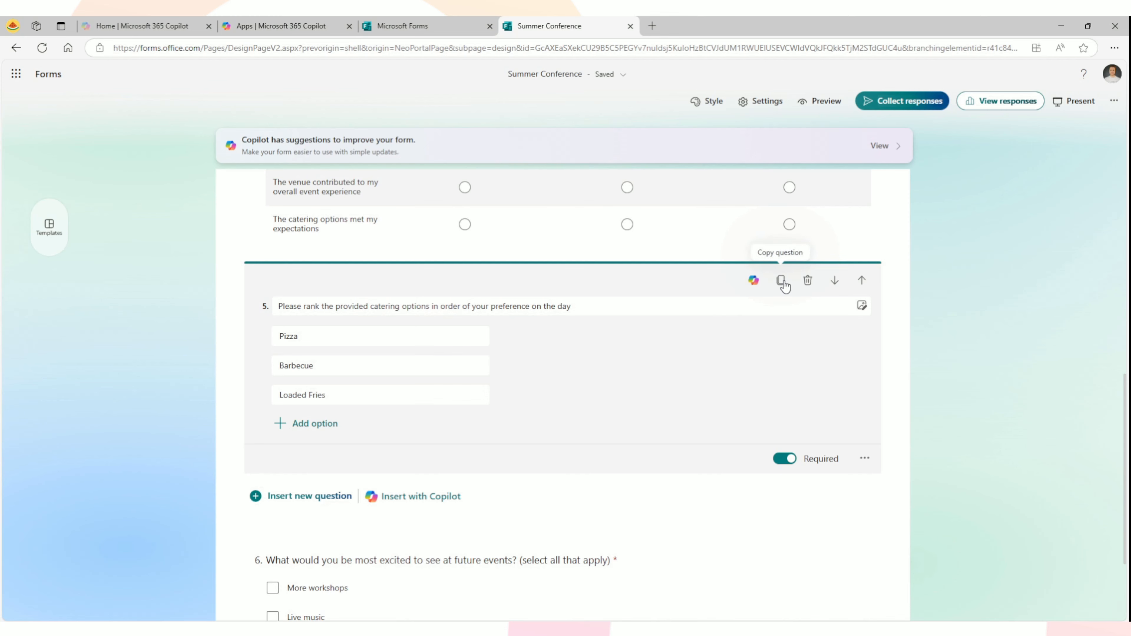
# - Duplicate the question rating how well items were accommodated for, and delete the duplicate
pyautogui.scroll(2, 681, 291)
pyautogui.click(701, 241)
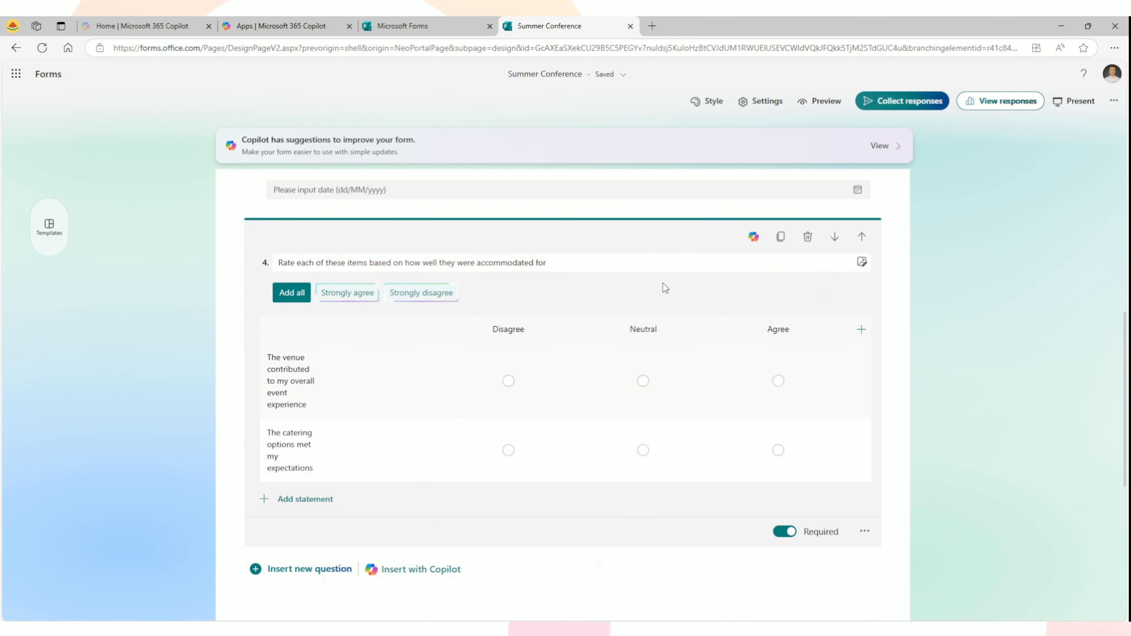
pyautogui.click(782, 237)
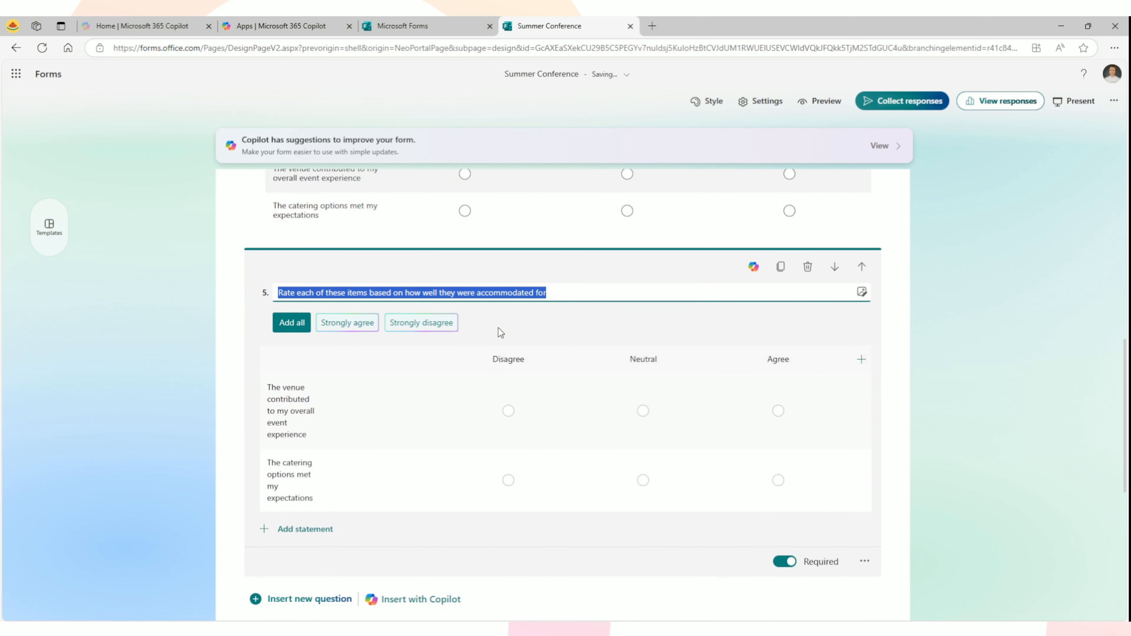
pyautogui.click(808, 269)
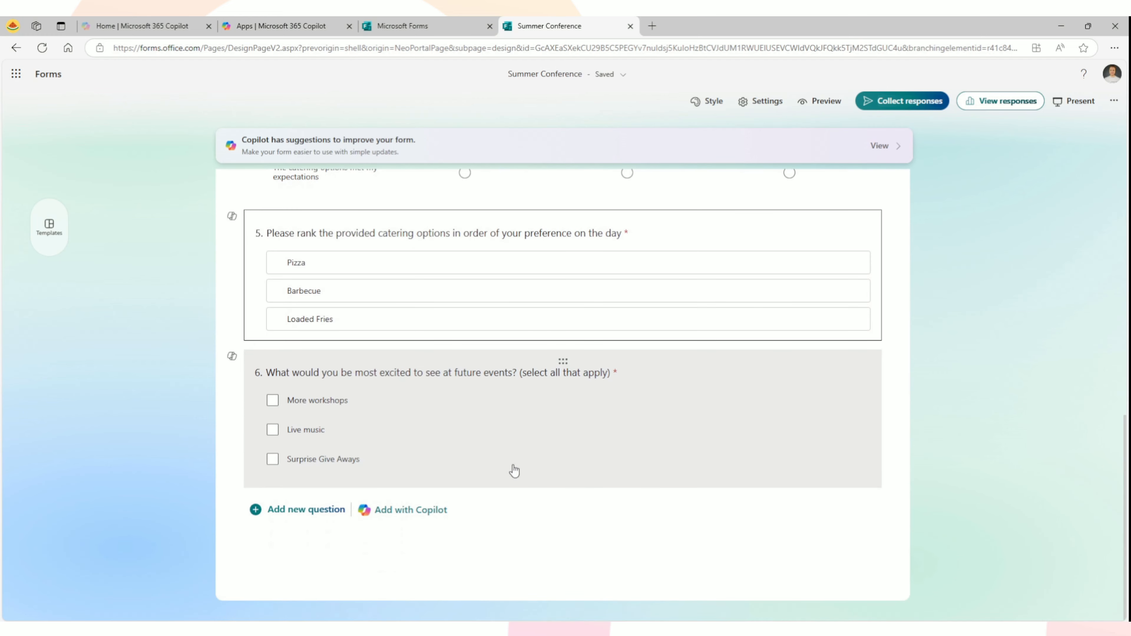
# - Preview the Summer Conference form as respondents see it on a computer, and return to editing
pyautogui.scroll(6, 459, 442)
pyautogui.scroll(4, 461, 442)
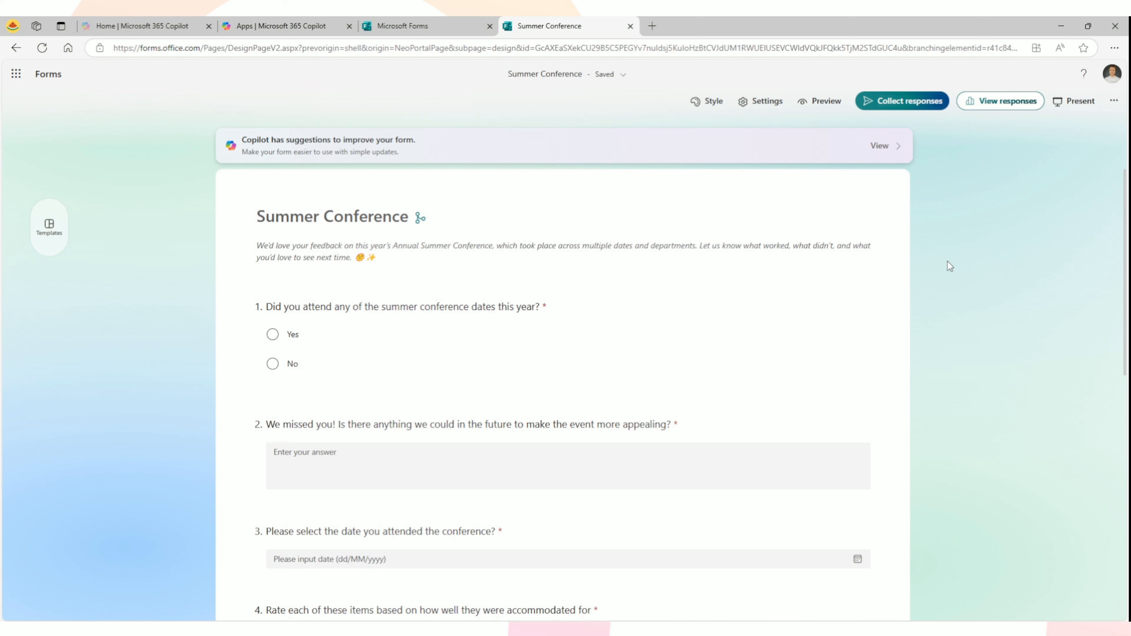
pyautogui.click(821, 103)
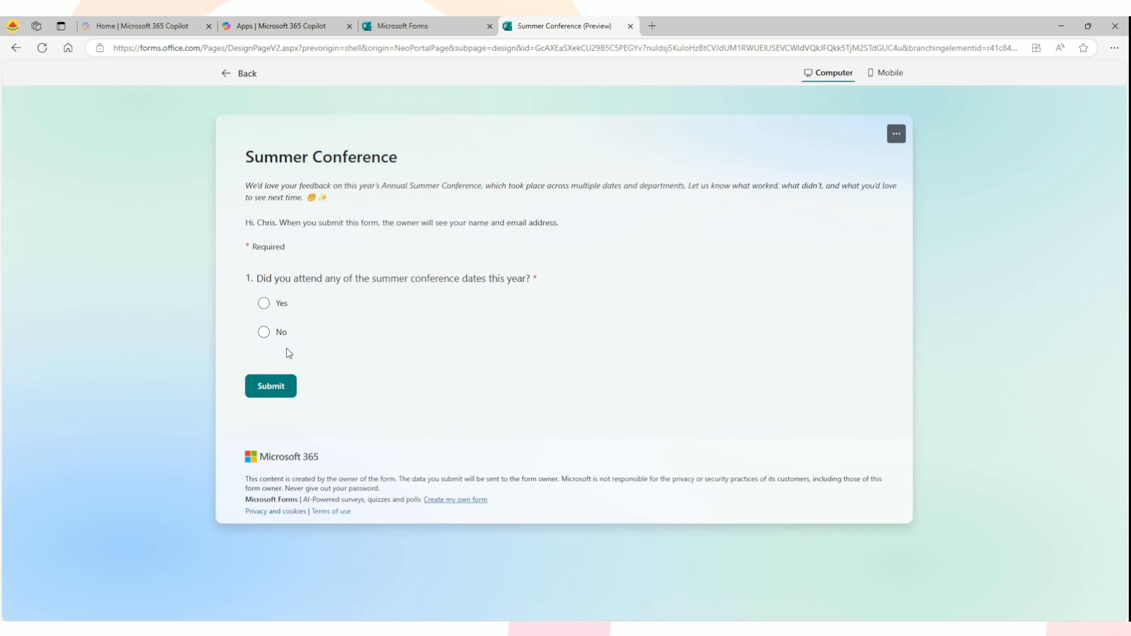
pyautogui.click(238, 76)
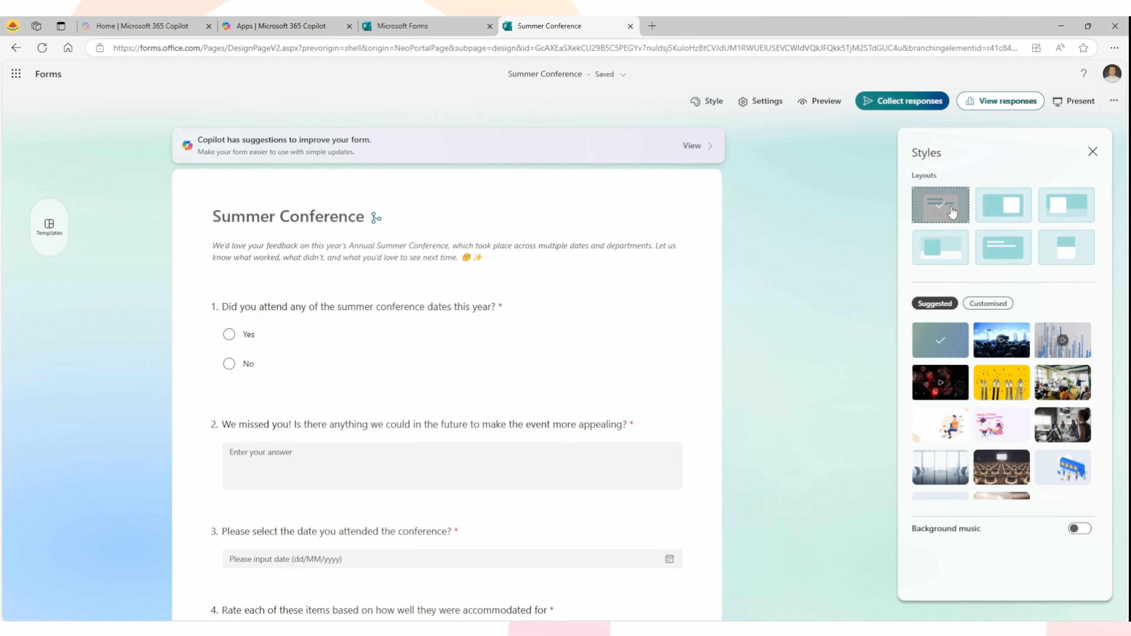
# - Try different header layouts for the form and apply the one with the title text directly over a full-width background
pyautogui.click(1013, 215)
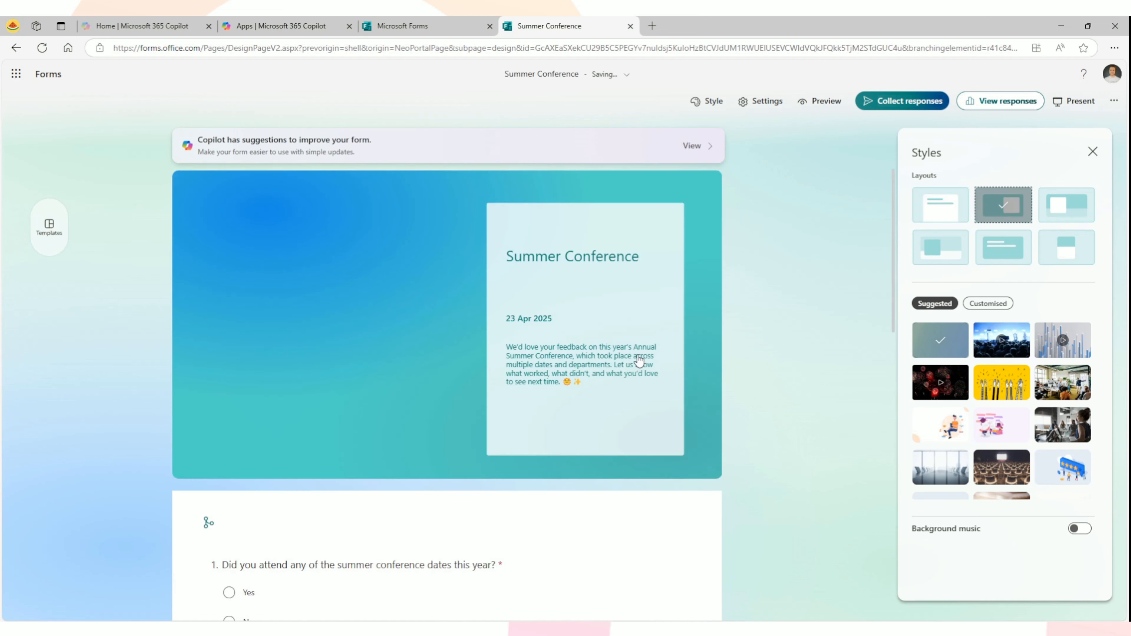
pyautogui.click(1050, 214)
pyautogui.click(998, 255)
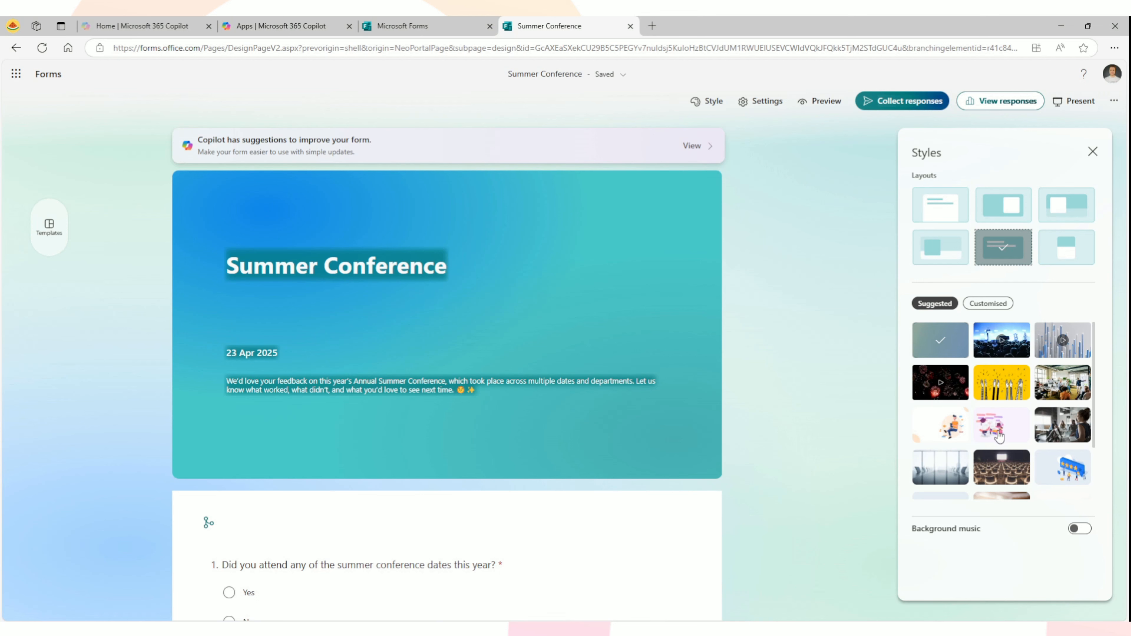
# - Try several suggested illustrated themes on the form, ending with the blue five-star rating banner illustration
pyautogui.click(949, 431)
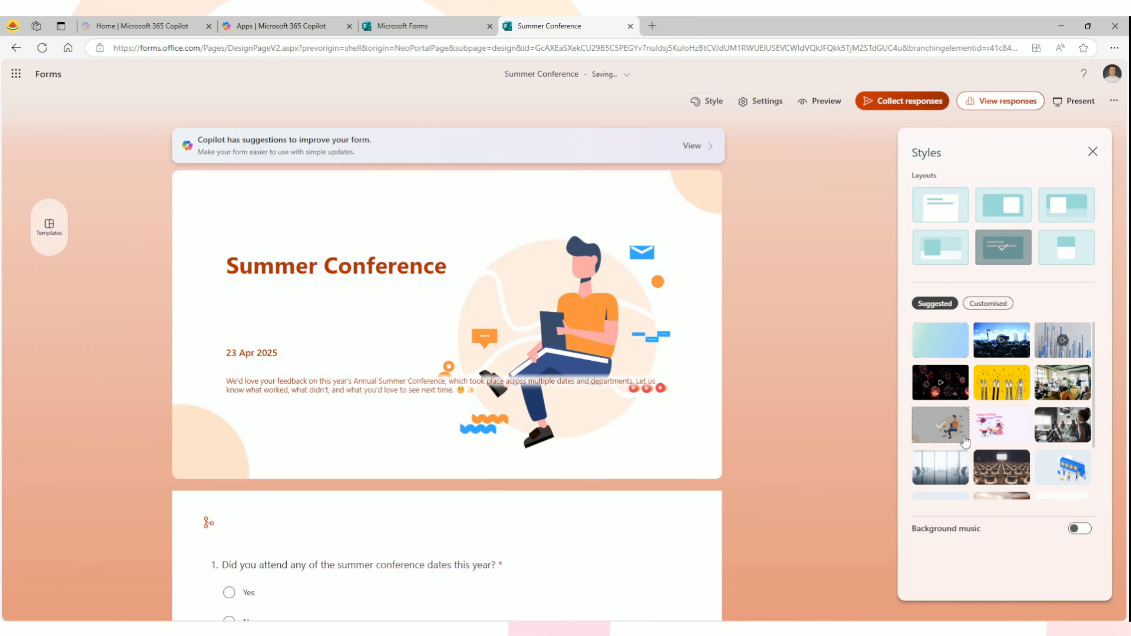
pyautogui.scroll(-2, 964, 441)
pyautogui.click(968, 428)
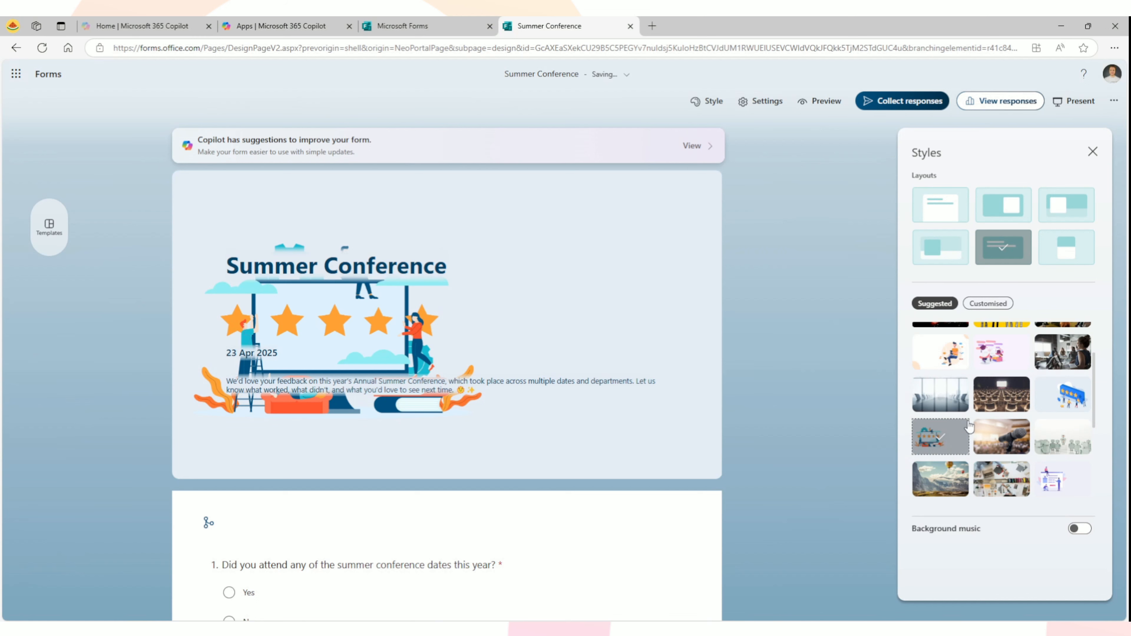
pyautogui.click(1079, 397)
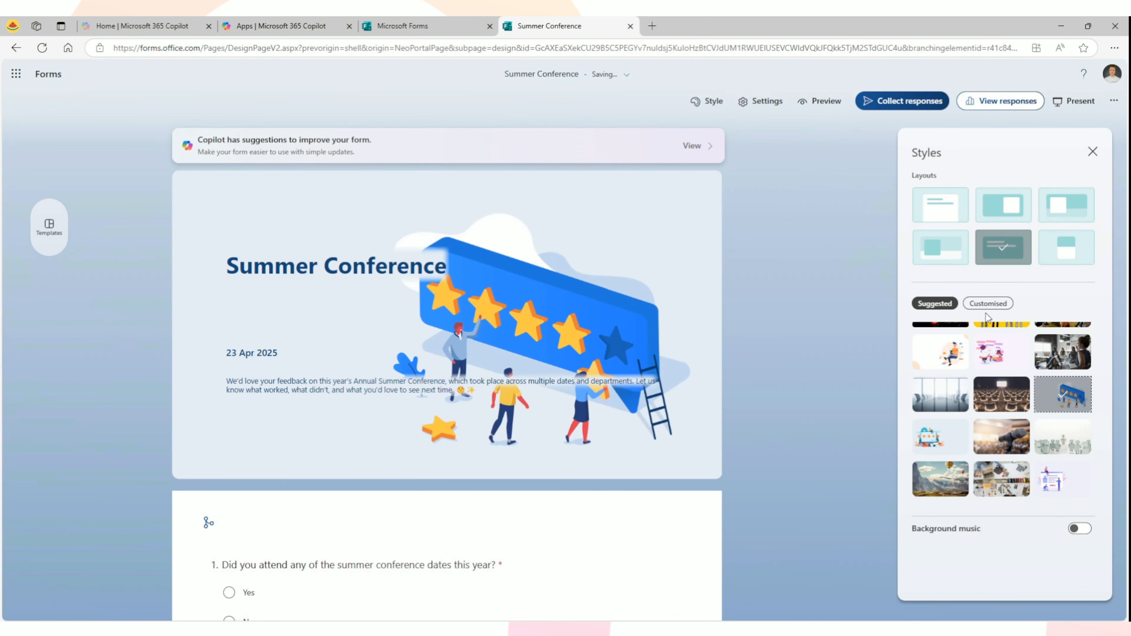
pyautogui.scroll(2, 990, 409)
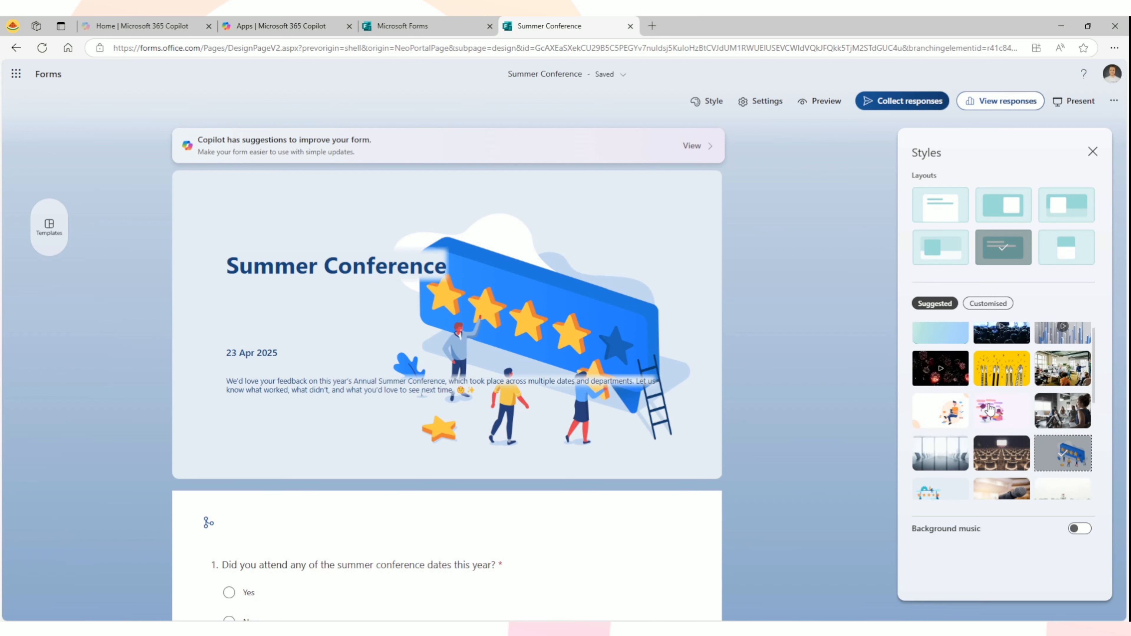
pyautogui.scroll(1, 993, 415)
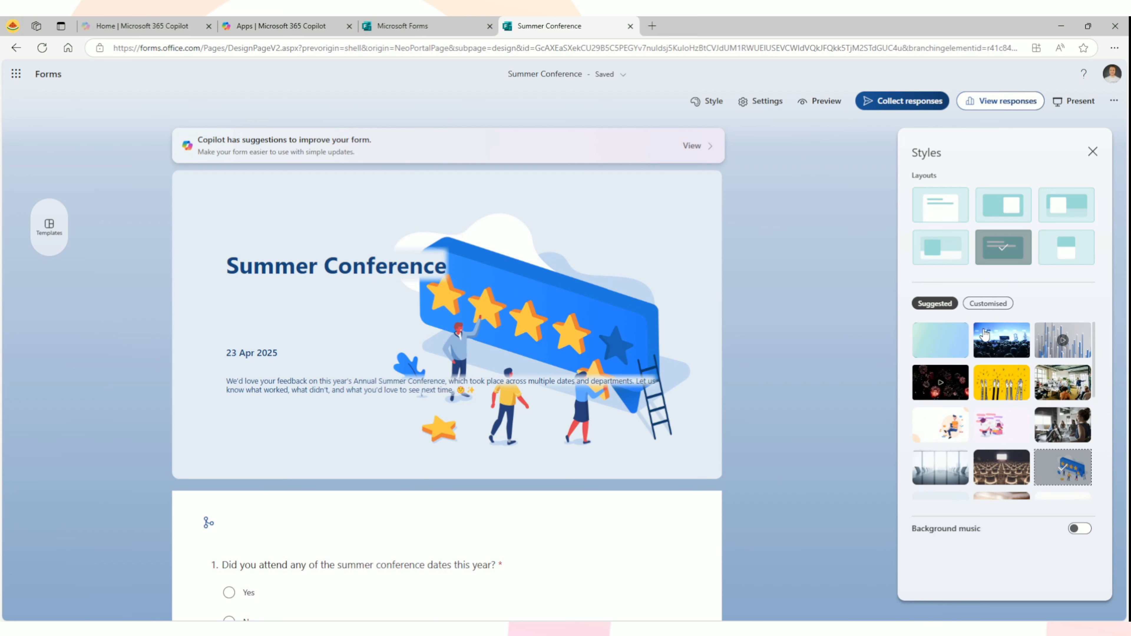
# - Create a customised theme by uploading White_Background.png from the Sway folder as the form's background image
pyautogui.click(989, 306)
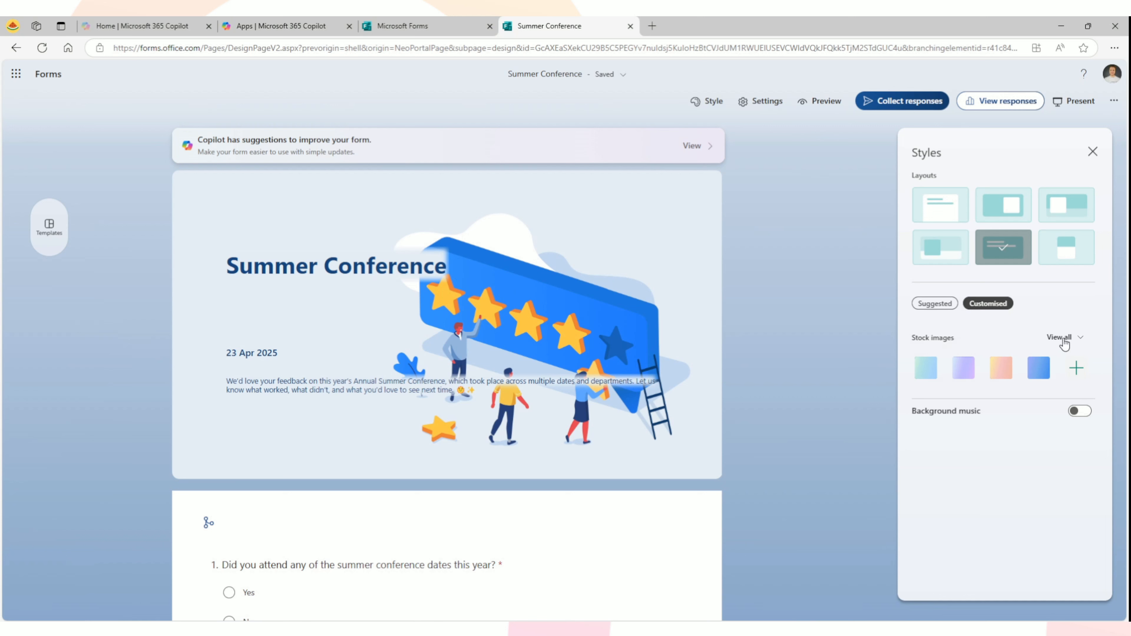
pyautogui.click(1076, 370)
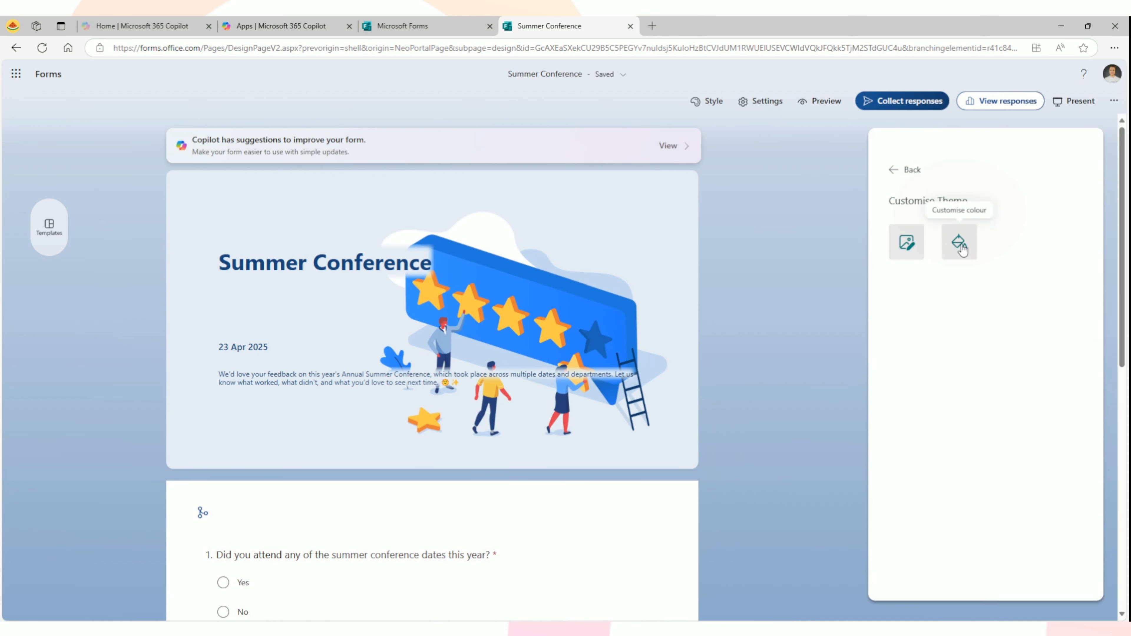
pyautogui.click(908, 244)
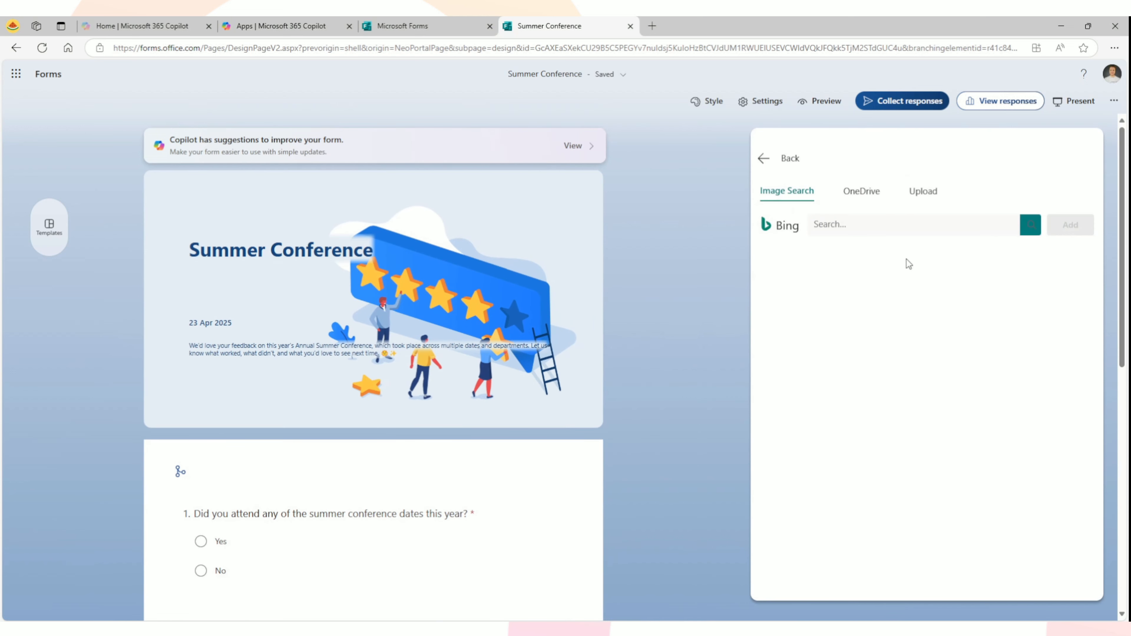
pyautogui.click(921, 192)
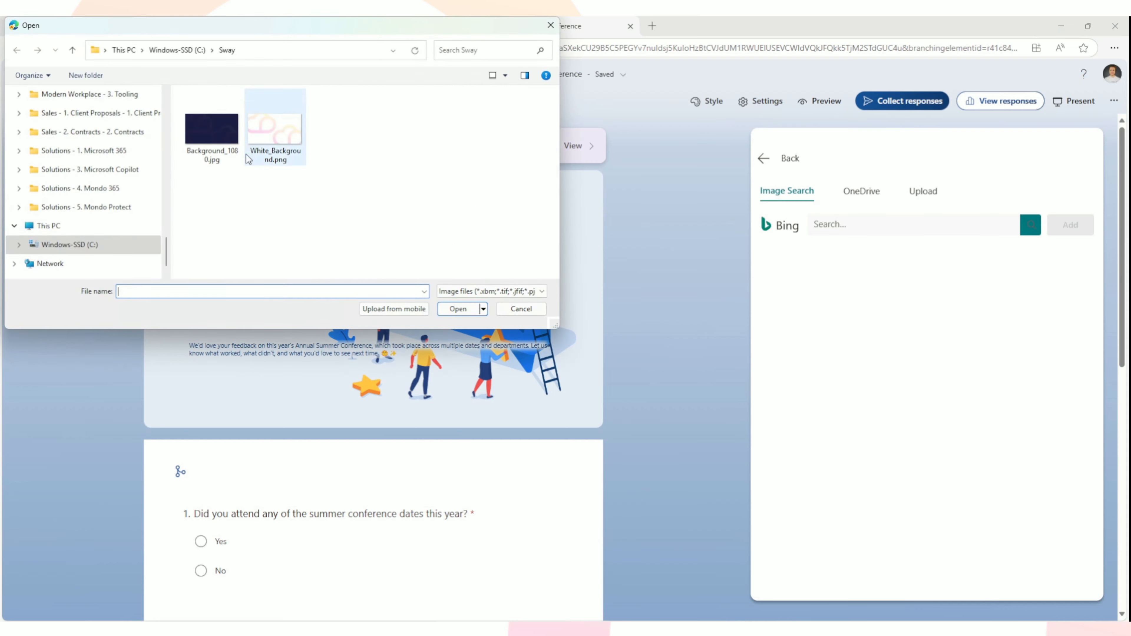
pyautogui.click(290, 135)
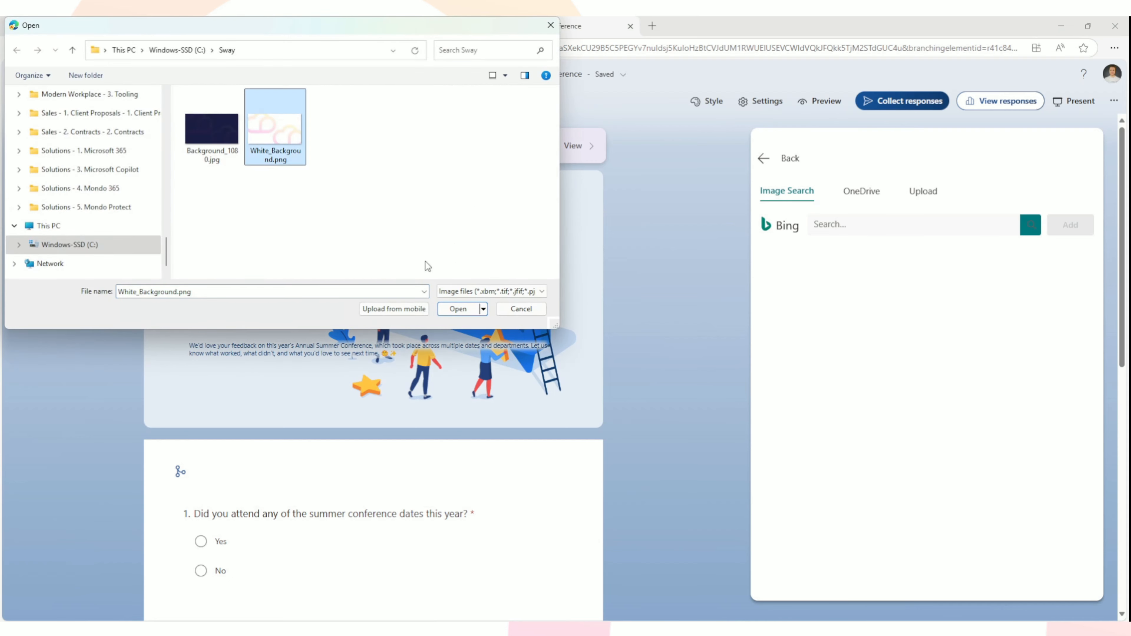
pyautogui.click(458, 309)
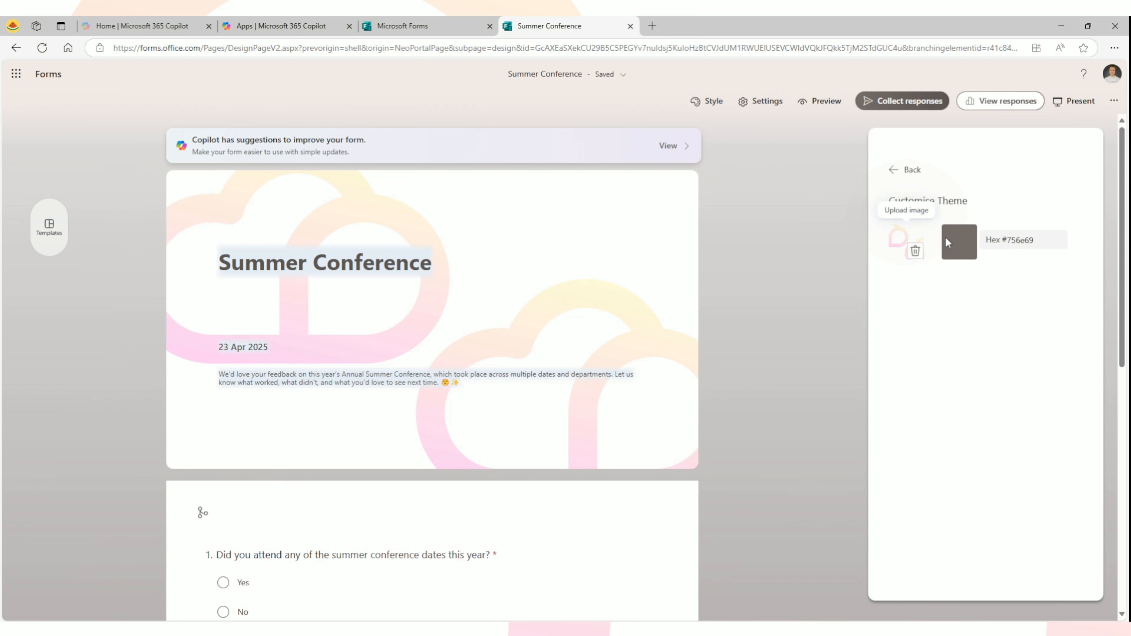
# - Search the web for "hex colour picker" in a new browser tab to find a theme colour code
pyautogui.click(1007, 236)
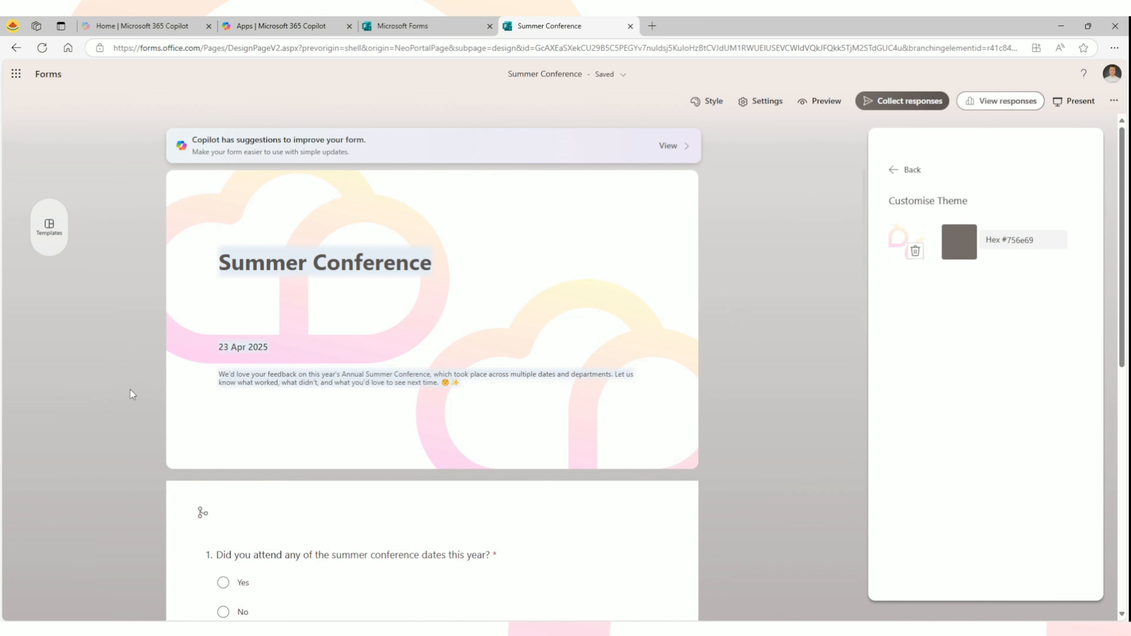
pyautogui.scroll(-3, 130, 394)
pyautogui.scroll(3, 143, 359)
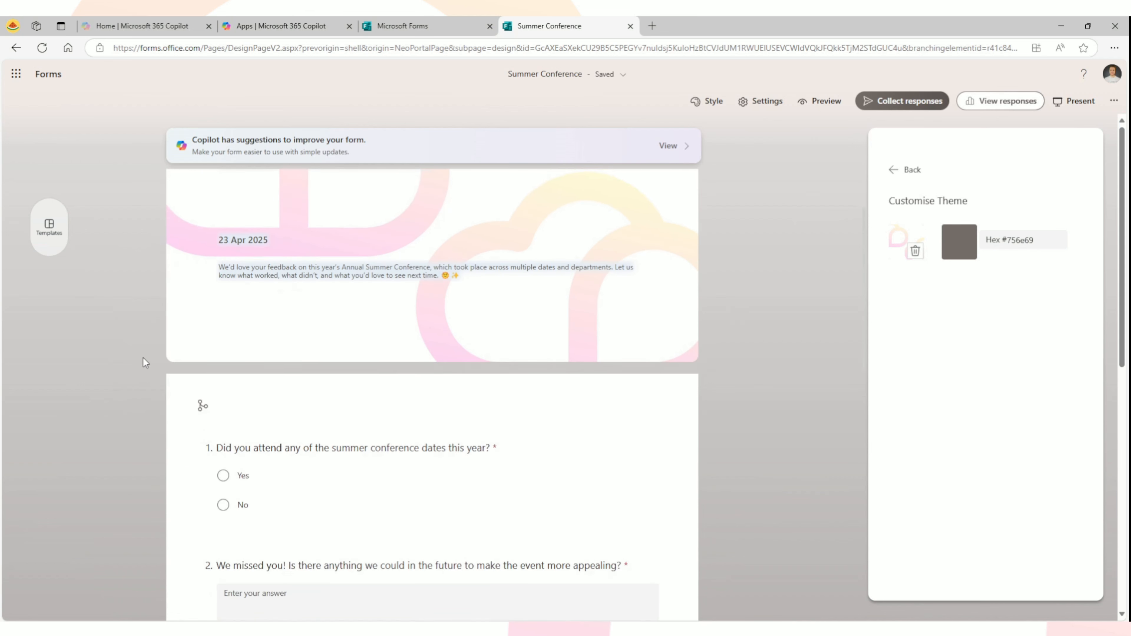
pyautogui.click(652, 26)
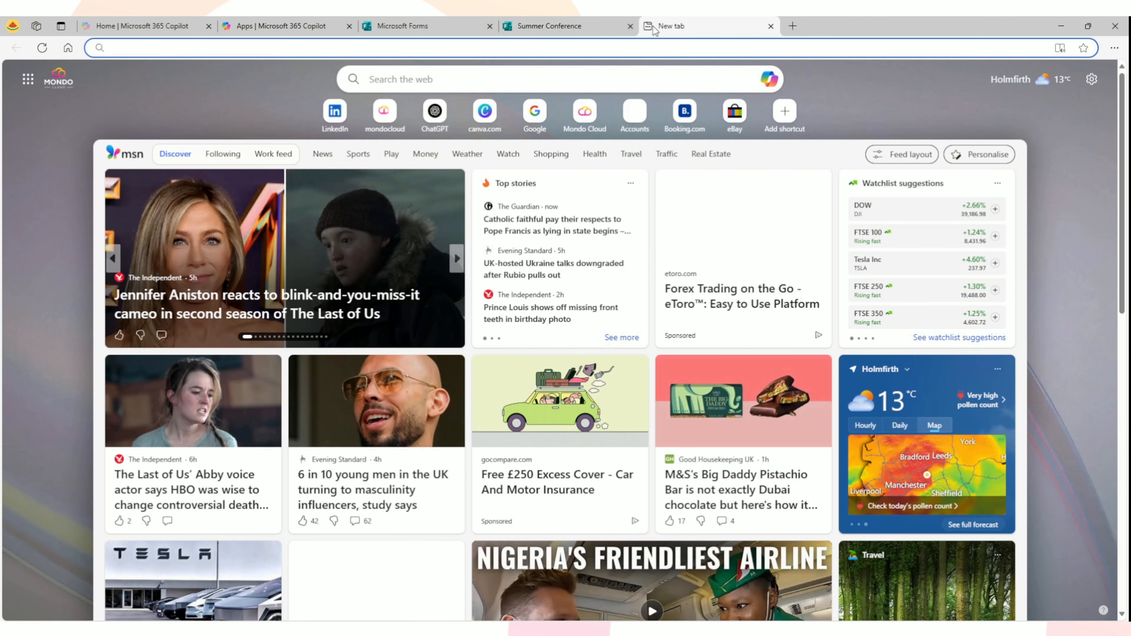
pyautogui.write('hex')
pyautogui.press('Return')
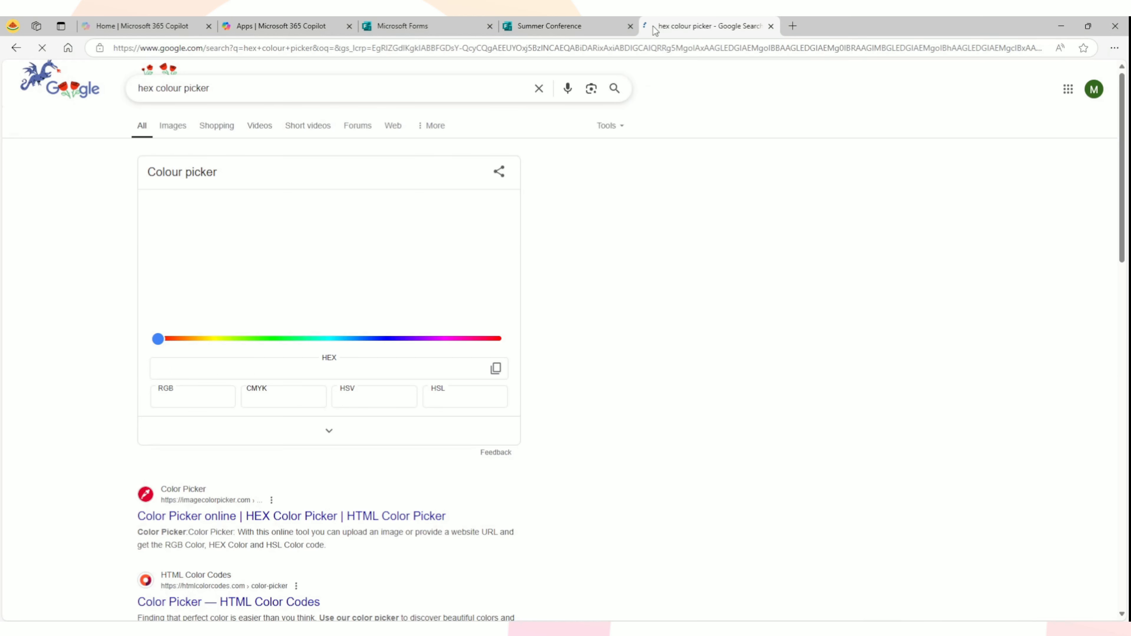
# - Try different hues in the online colour picker and choose the light pink #f9ccff
pyautogui.moveTo(296, 339); pyautogui.dragTo(377, 345)
pyautogui.moveTo(443, 237); pyautogui.dragTo(487, 203)
pyautogui.click(391, 339)
pyautogui.click(327, 340)
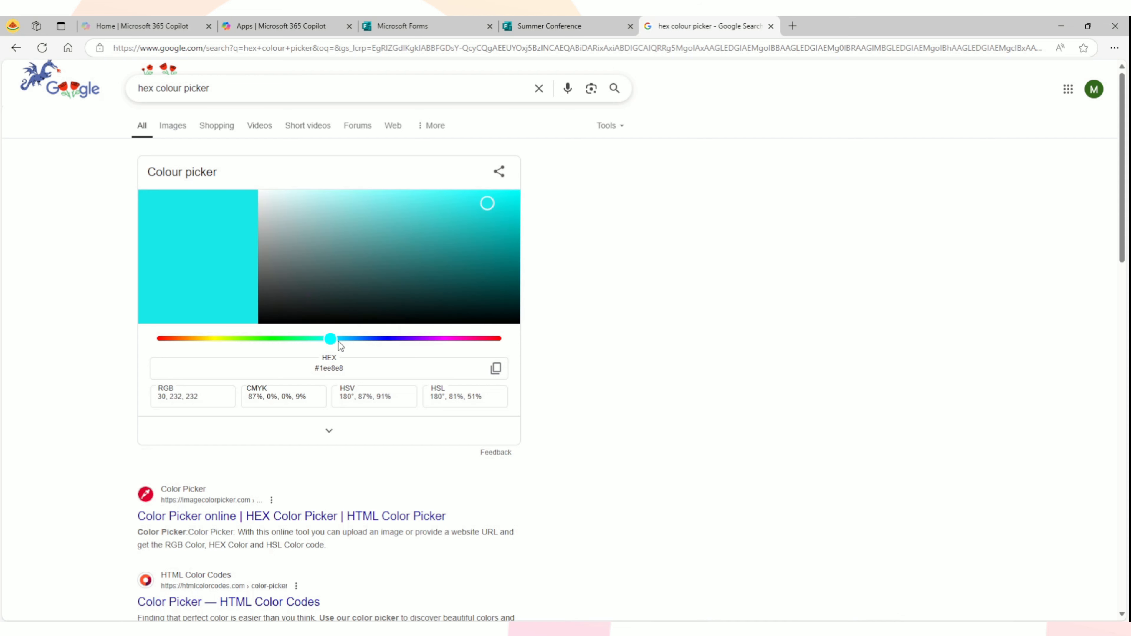
pyautogui.click(396, 340)
pyautogui.click(437, 340)
pyautogui.moveTo(372, 188); pyautogui.dragTo(311, 191)
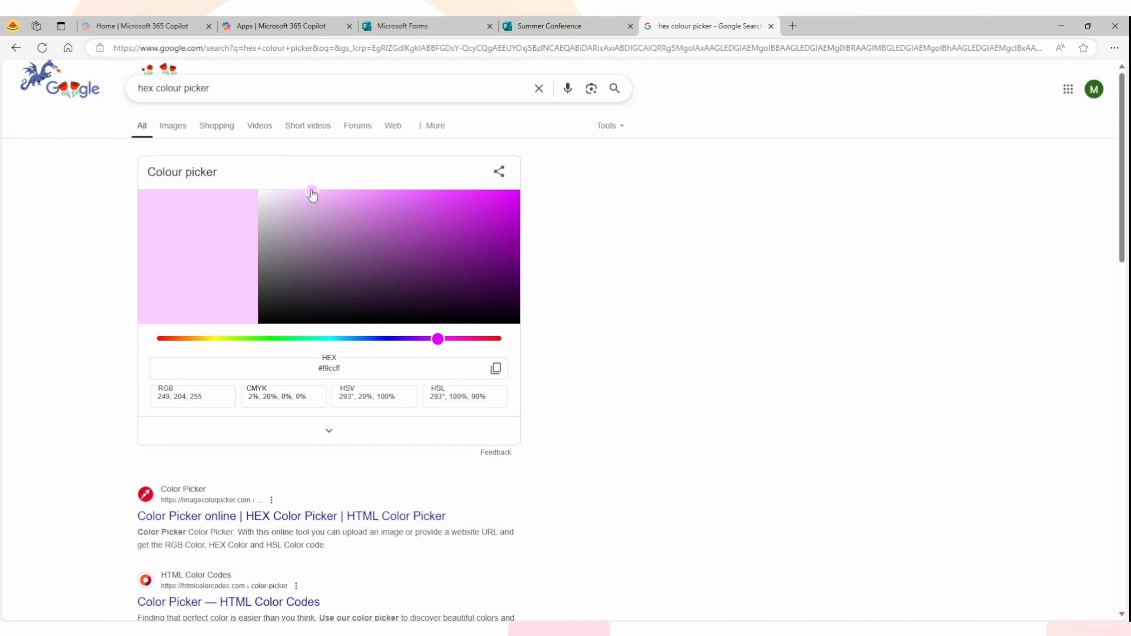
# - Copy the hex code f9ccff from the colour picker and set it as the form's custom theme colour
pyautogui.doubleClick(331, 373)
pyautogui.hotkey('ctrl', 'c')
pyautogui.click(549, 26)
pyautogui.doubleClick(1024, 240)
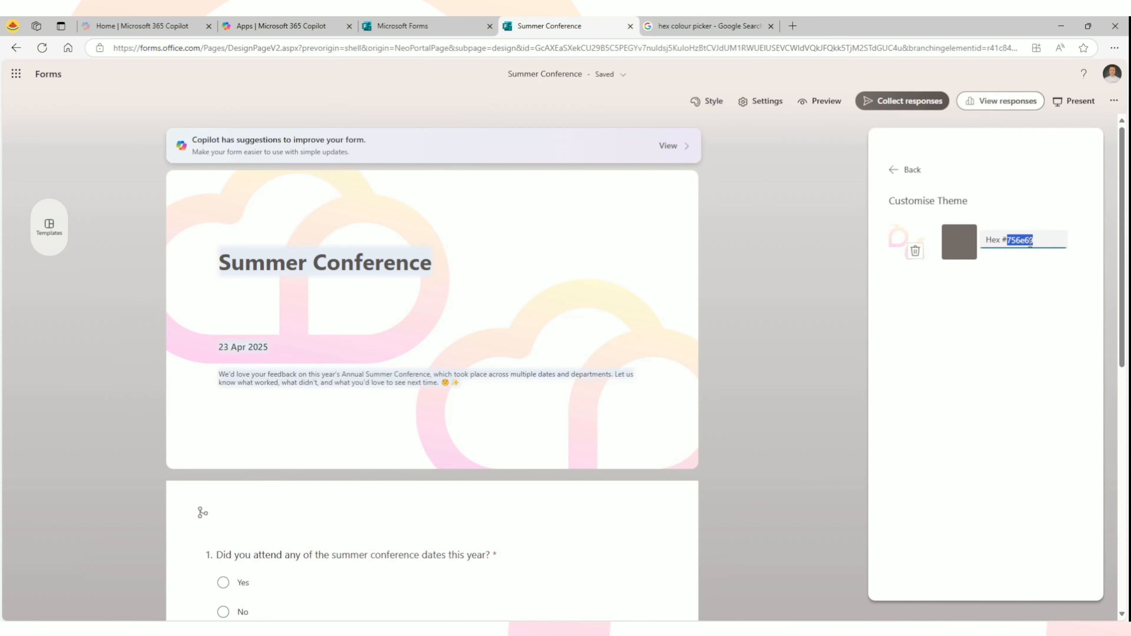
pyautogui.hotkey('ctrl', 'v')
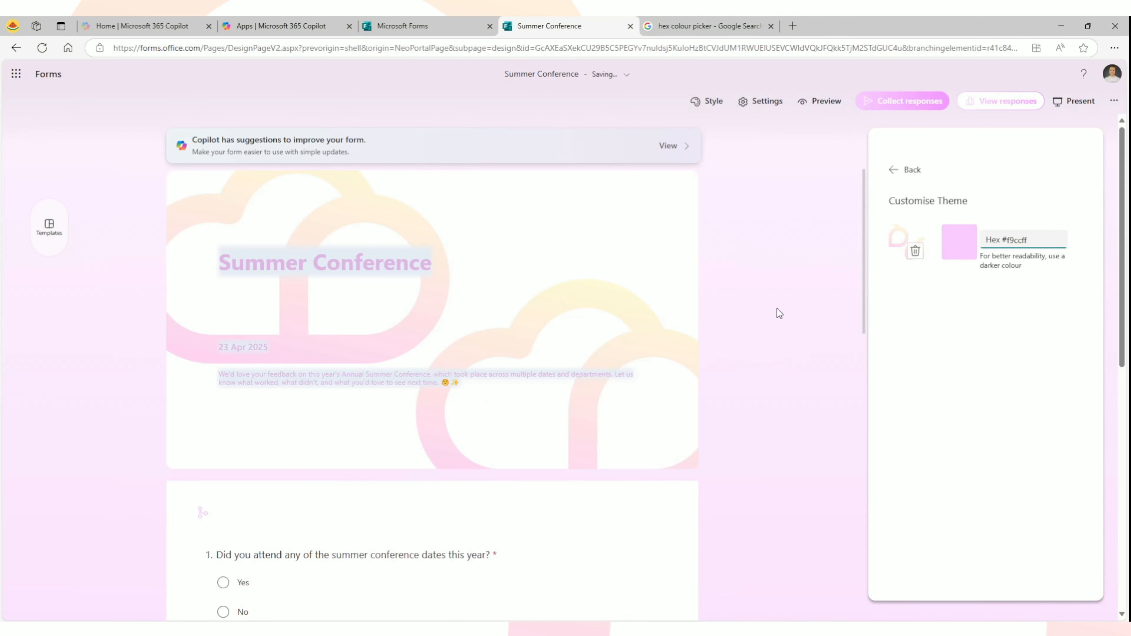
# - Try the purple, orange and blue stock images as the form's background, then reapply the custom cloud image theme
pyautogui.click(984, 337)
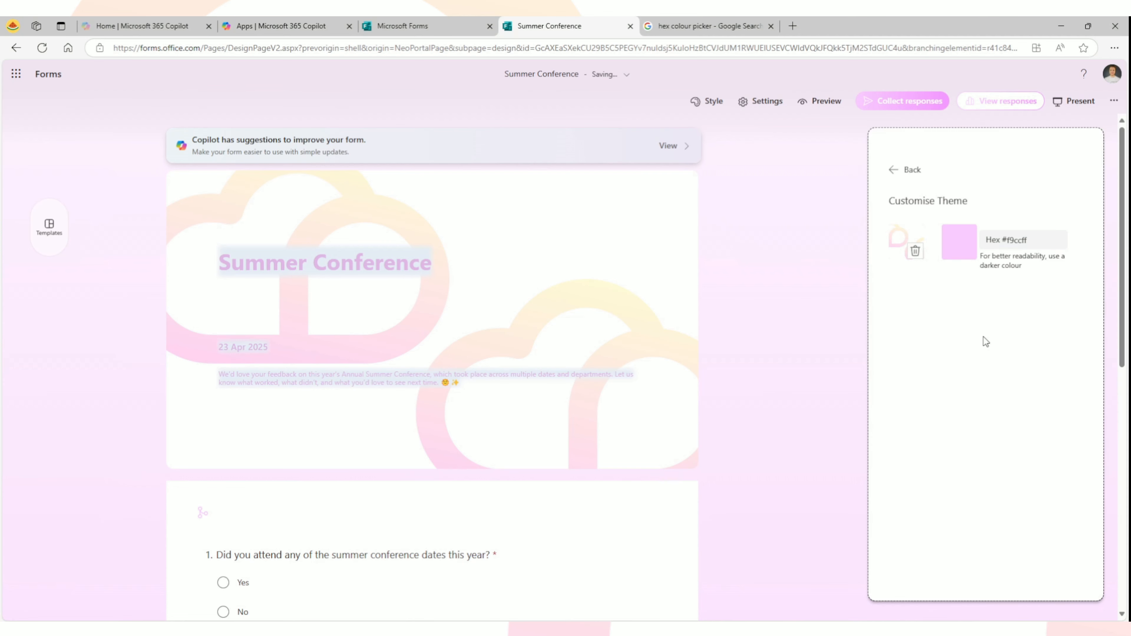
pyautogui.click(889, 170)
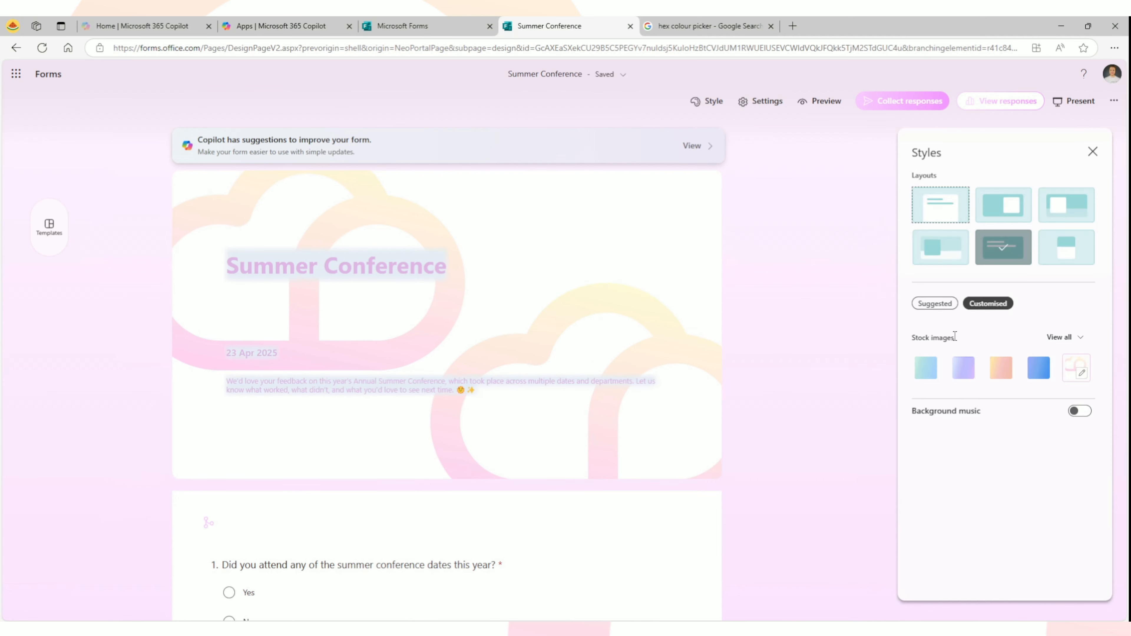
pyautogui.click(963, 368)
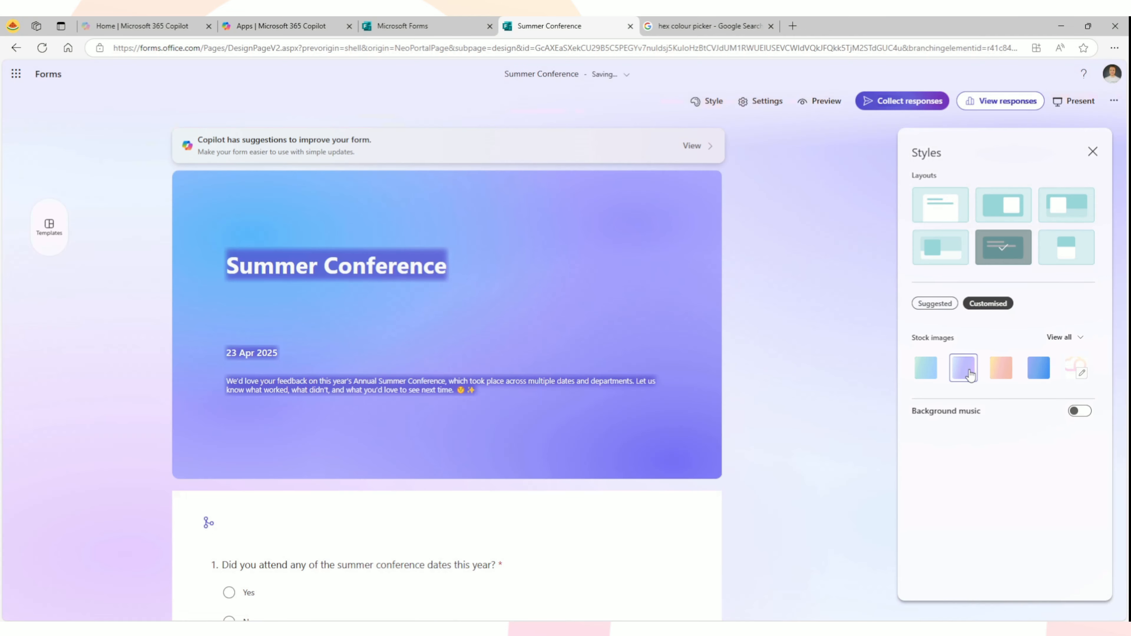
pyautogui.click(1001, 368)
pyautogui.click(1039, 376)
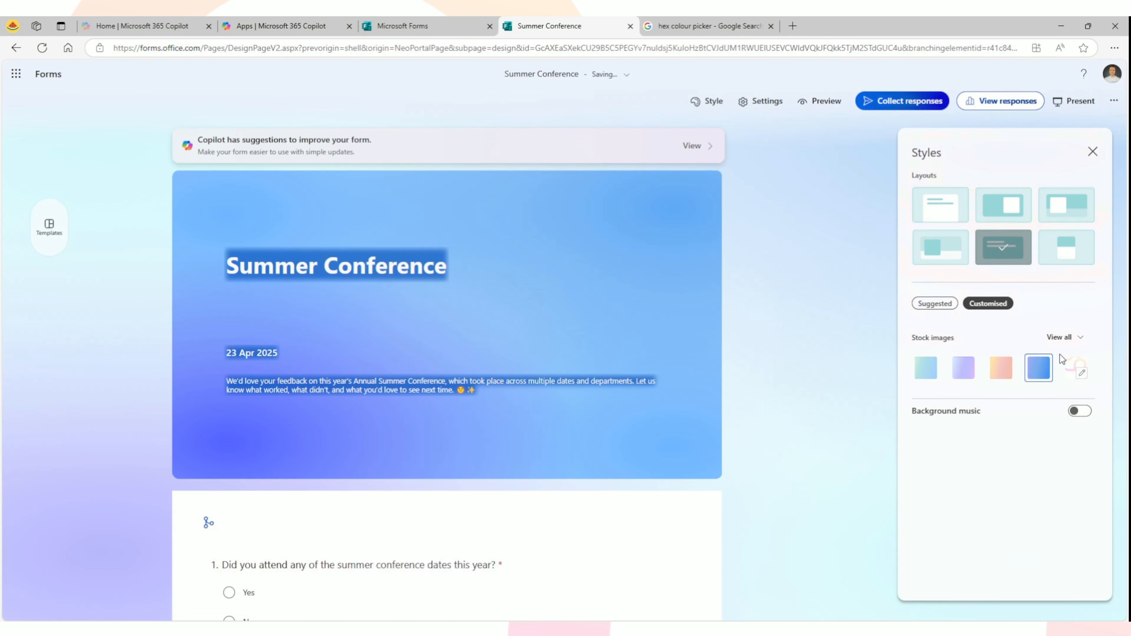
pyautogui.click(1078, 373)
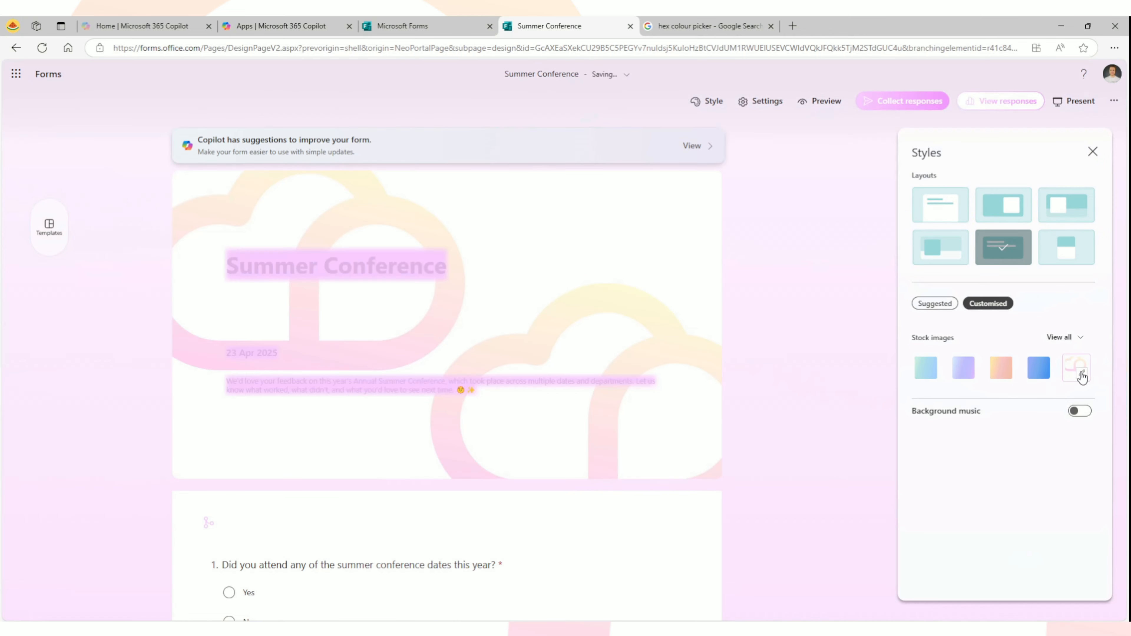
# - Reopen the customised cloud theme to review its image and colour settings, and return to the style options
pyautogui.click(1081, 373)
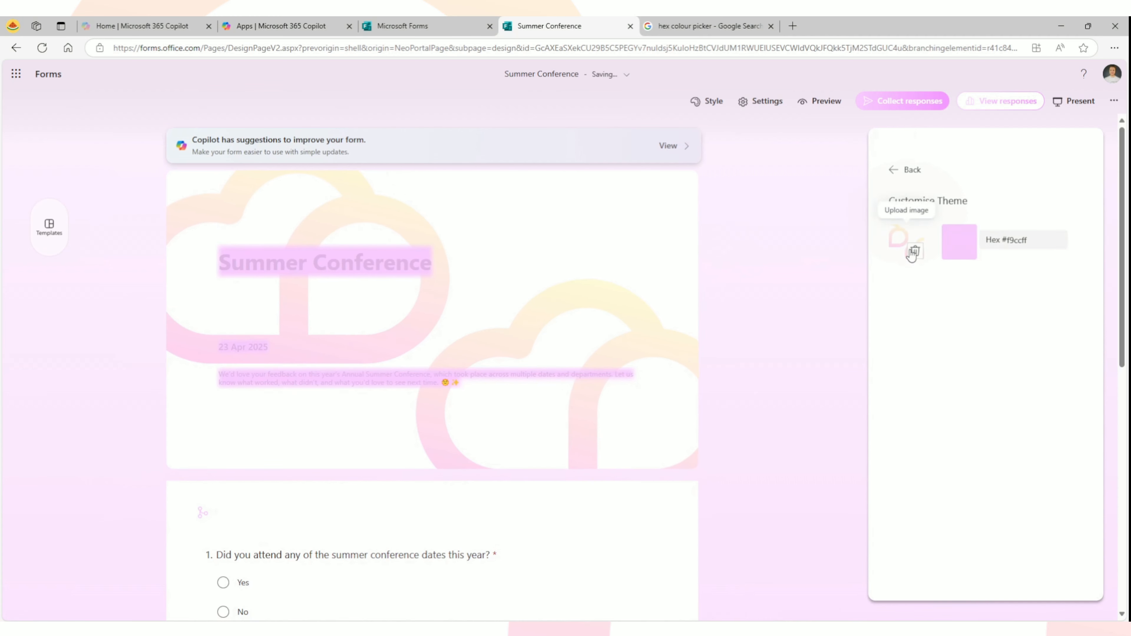
pyautogui.click(1014, 241)
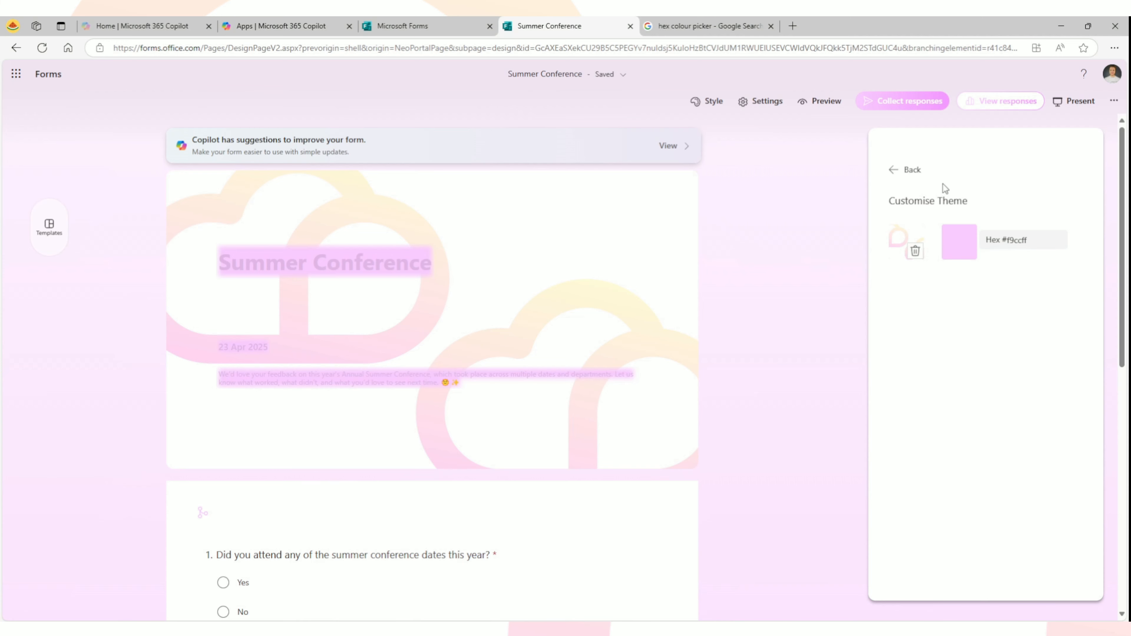
pyautogui.click(888, 174)
pyautogui.click(896, 174)
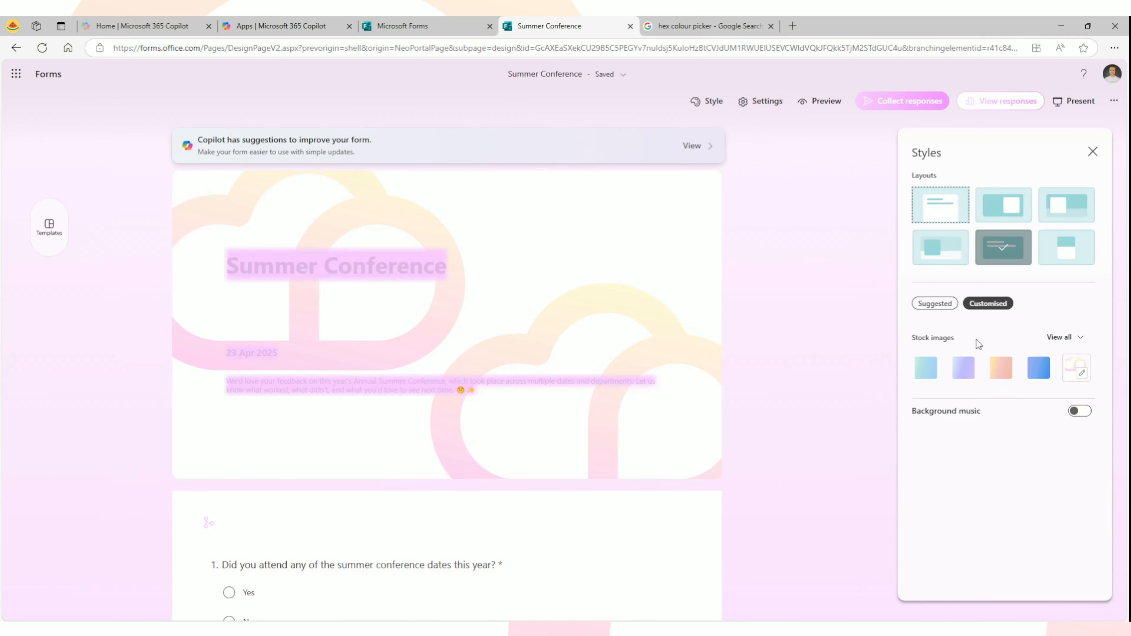
# - Browse the suggested themes and background music tracks, turn the music off again, and close the style options
pyautogui.click(935, 304)
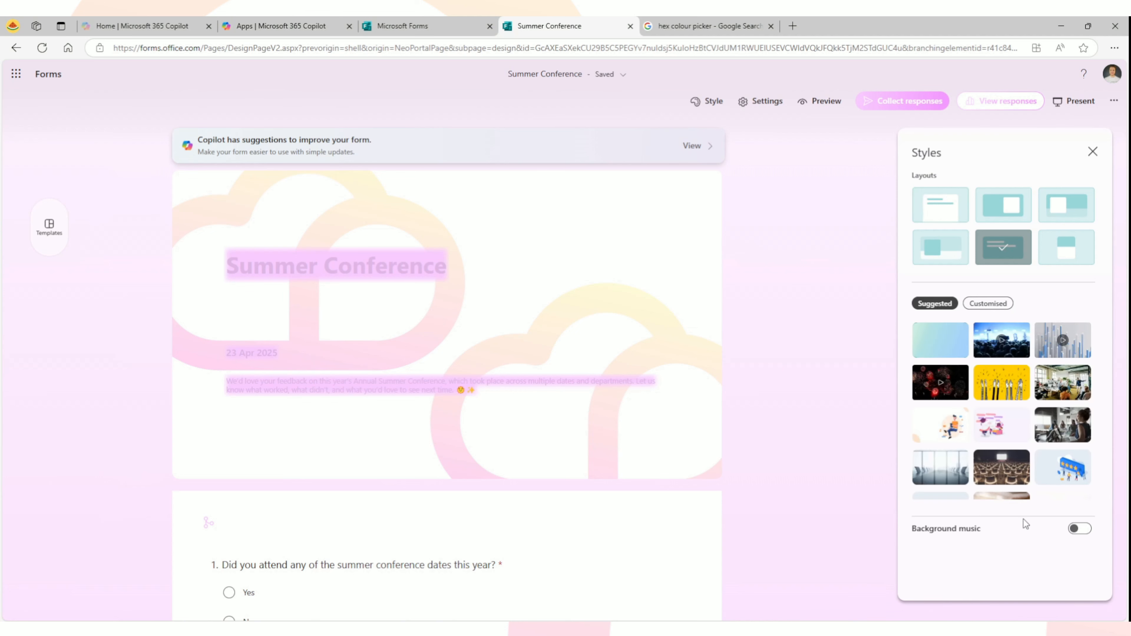
pyautogui.click(1075, 530)
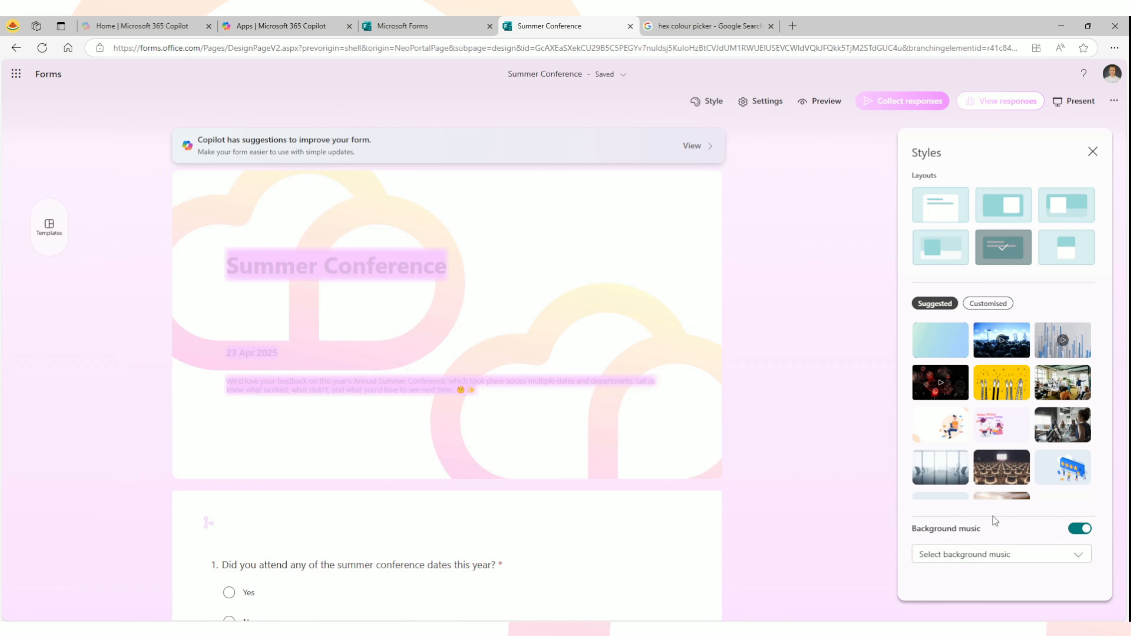
pyautogui.click(1034, 560)
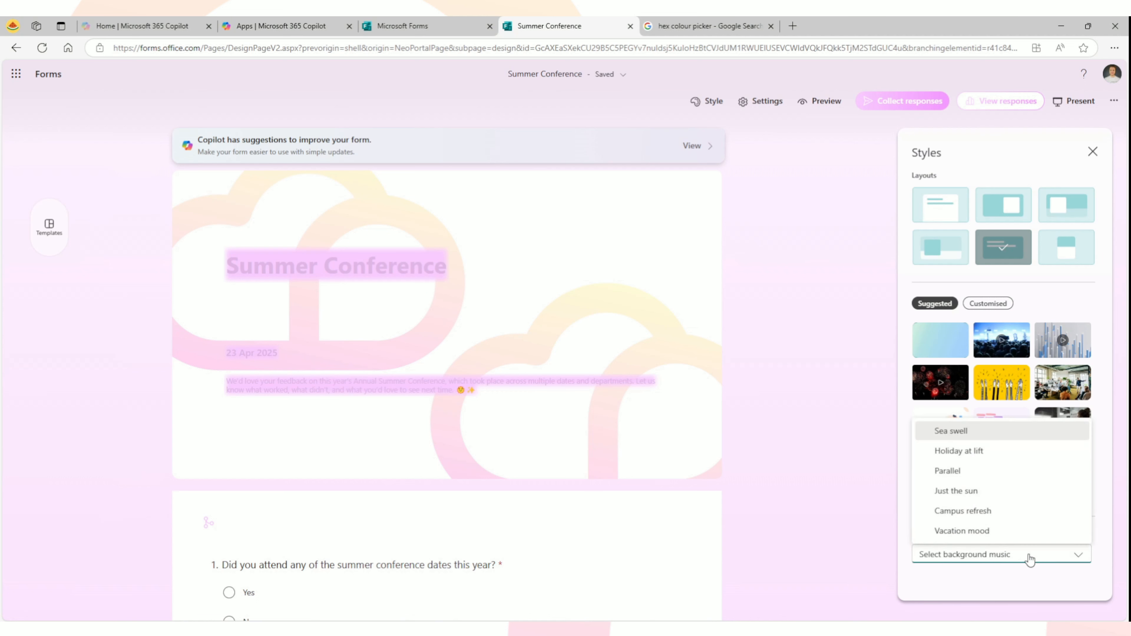
pyautogui.click(1011, 595)
pyautogui.click(1081, 530)
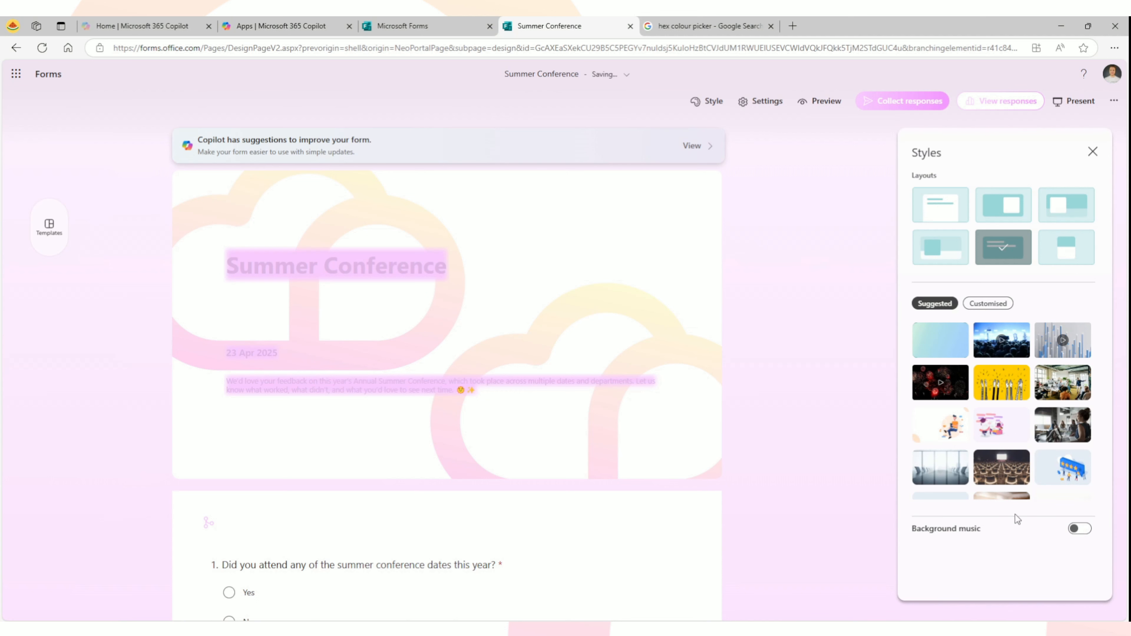
pyautogui.click(1093, 151)
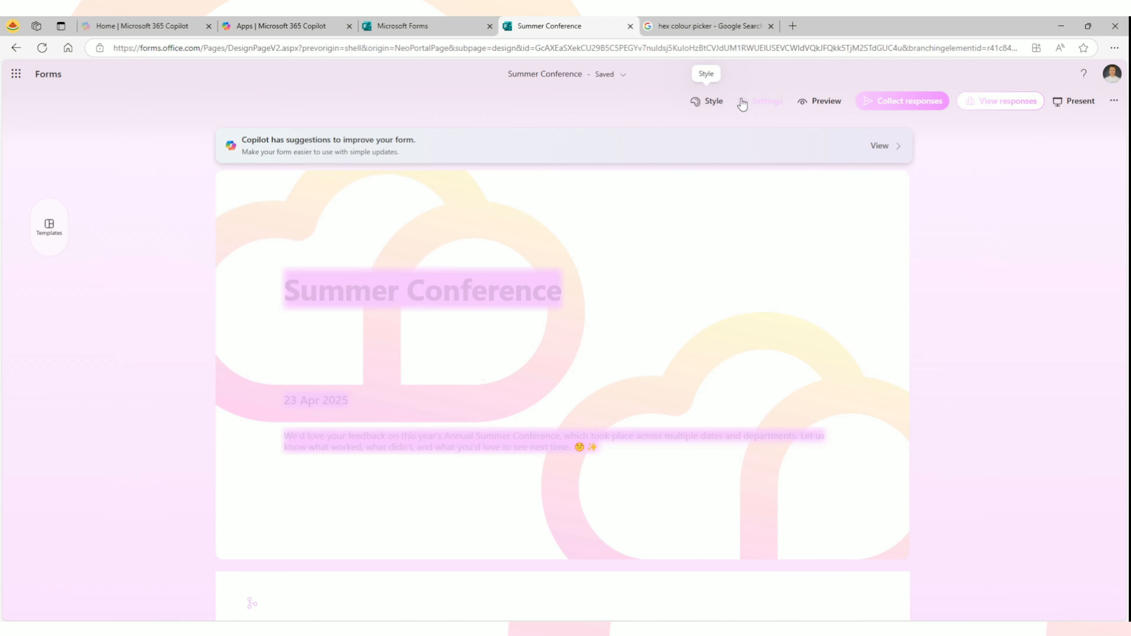
# - In the form settings, keep responses limited to people in Mondo Cloud, with name recording off and one response per person on
pyautogui.click(773, 108)
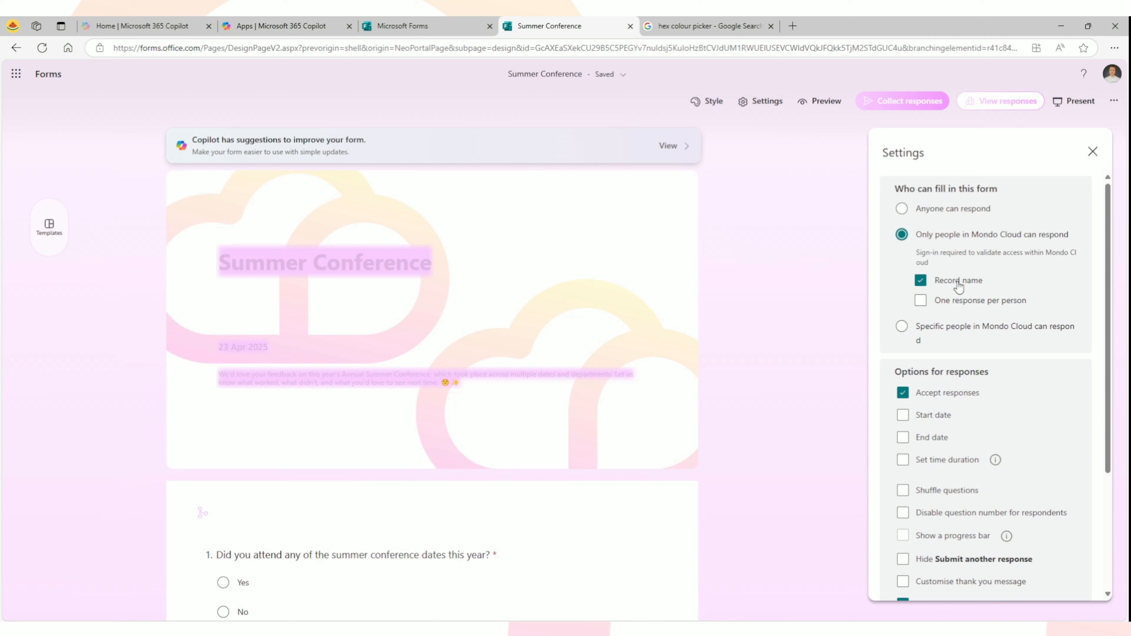
pyautogui.click(960, 285)
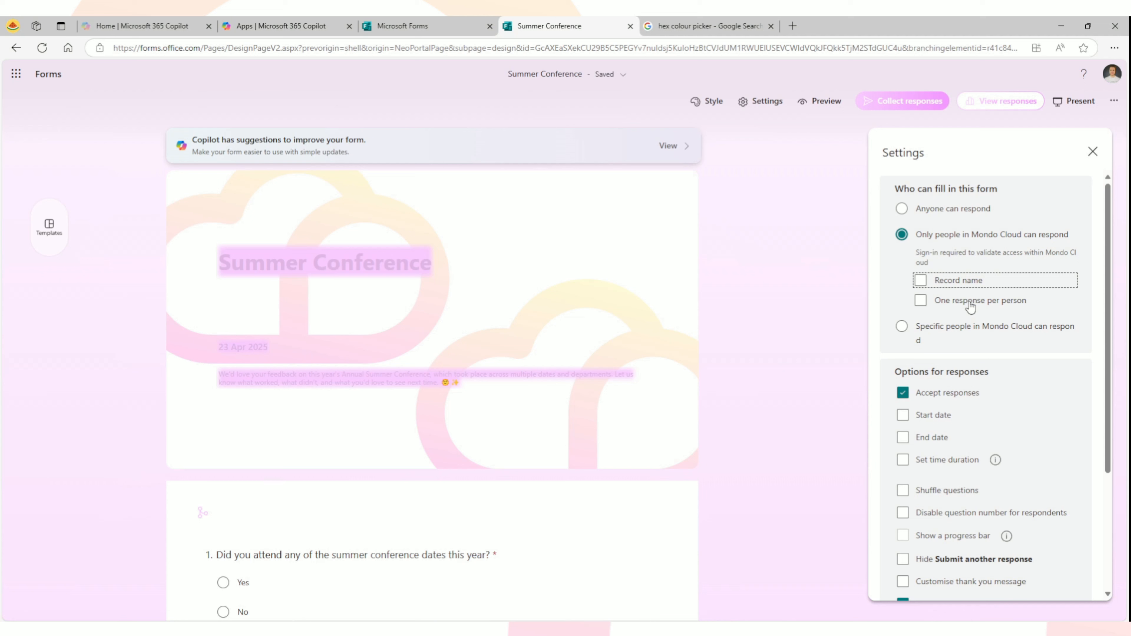
pyautogui.click(968, 303)
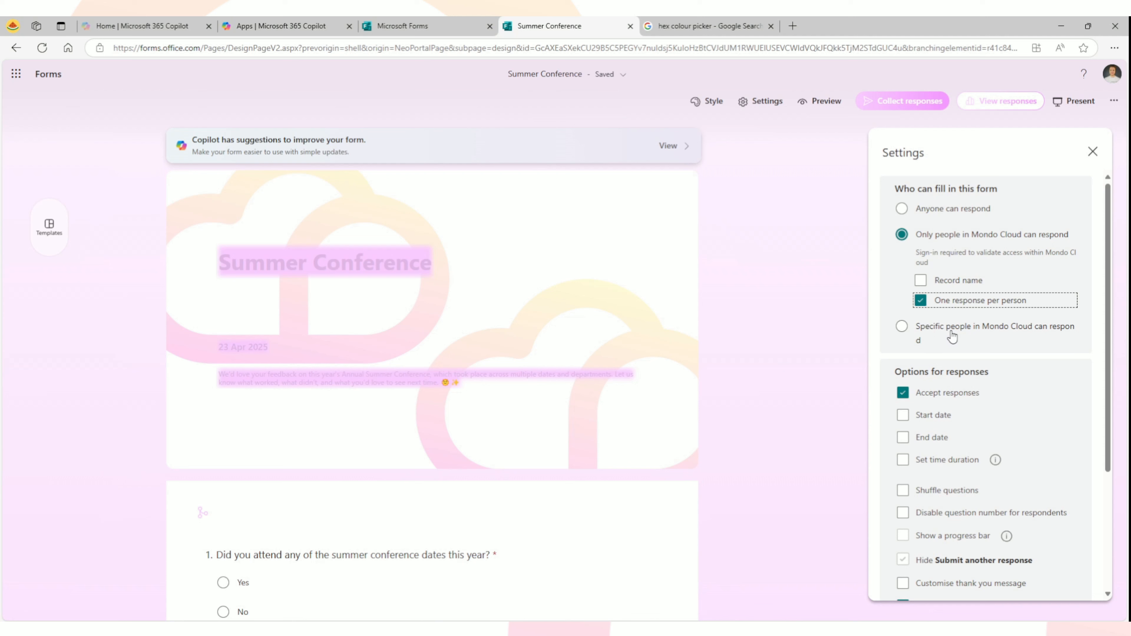
pyautogui.click(904, 329)
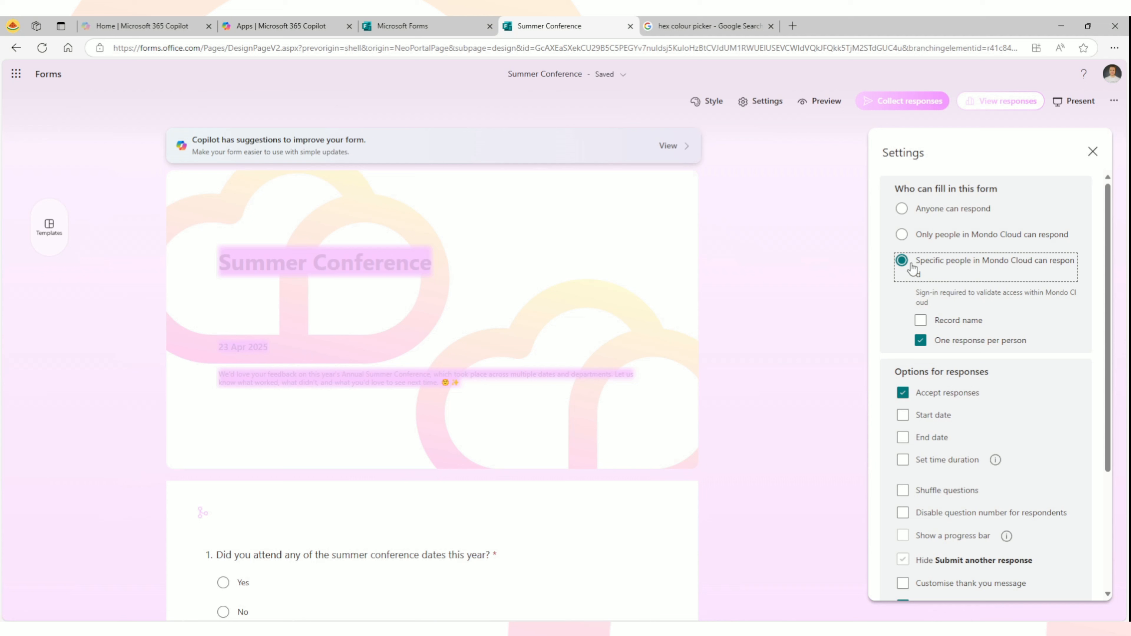
pyautogui.click(940, 240)
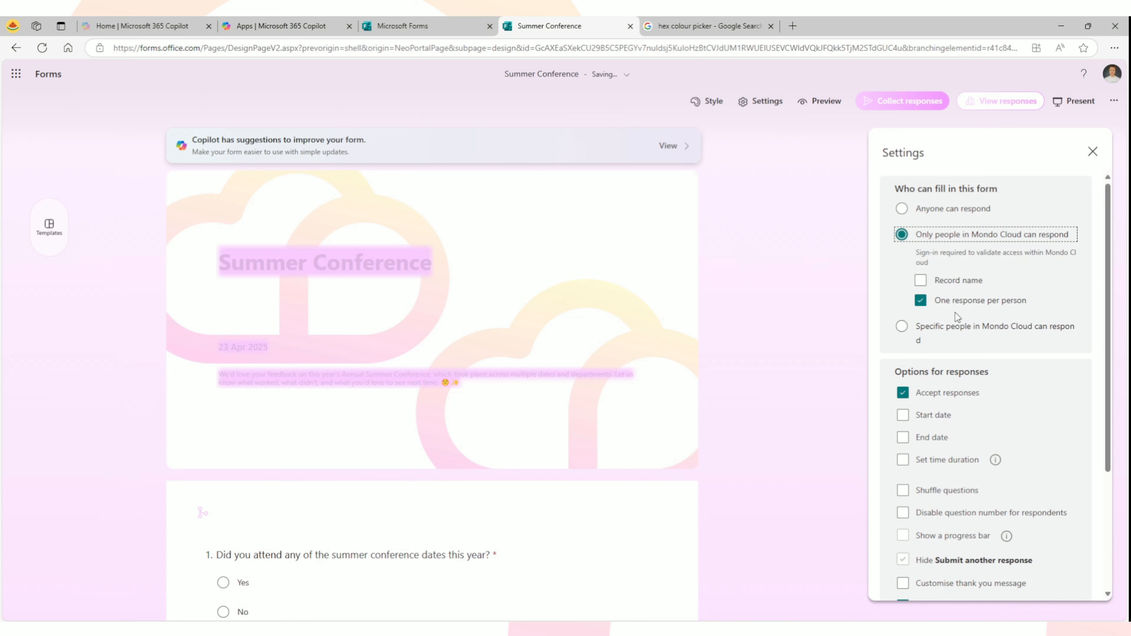
# - Try the start date, end date, time duration and custom thank-you message options, switching each one off again
pyautogui.scroll(-1, 967, 375)
pyautogui.scroll(-1, 990, 332)
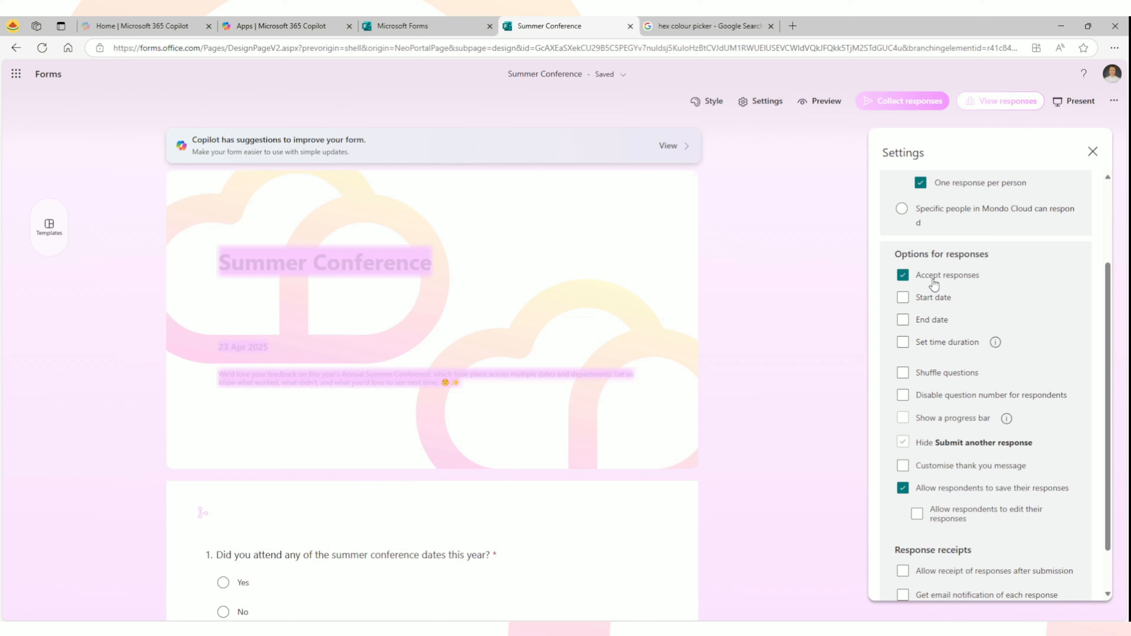
pyautogui.scroll(-1, 954, 286)
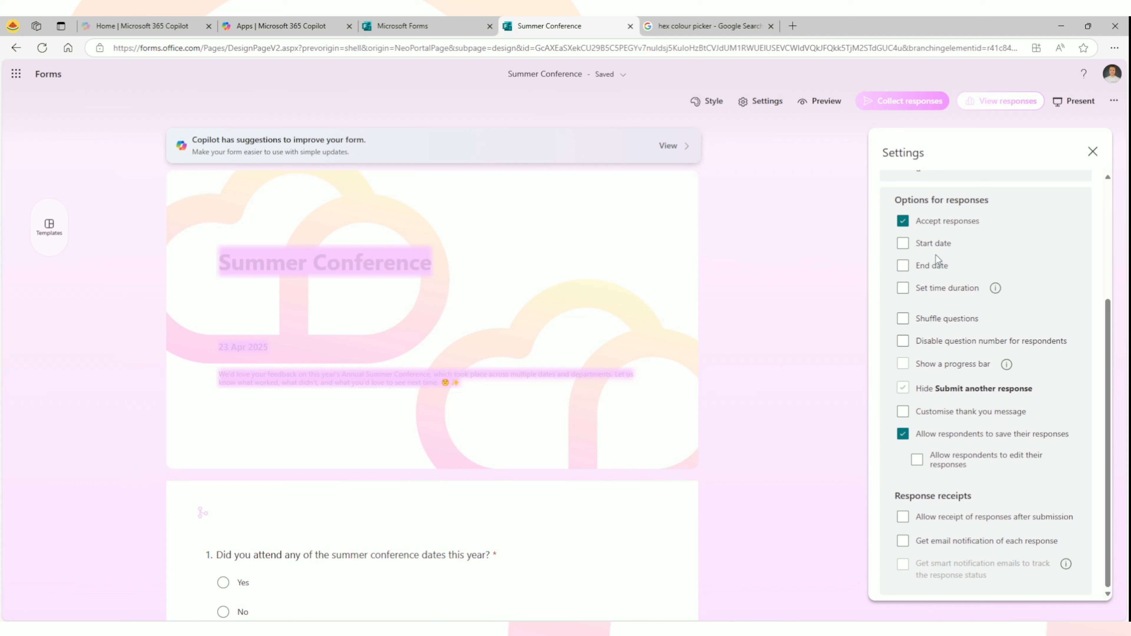
pyautogui.click(935, 245)
pyautogui.click(938, 246)
pyautogui.click(933, 267)
pyautogui.click(935, 267)
pyautogui.click(948, 298)
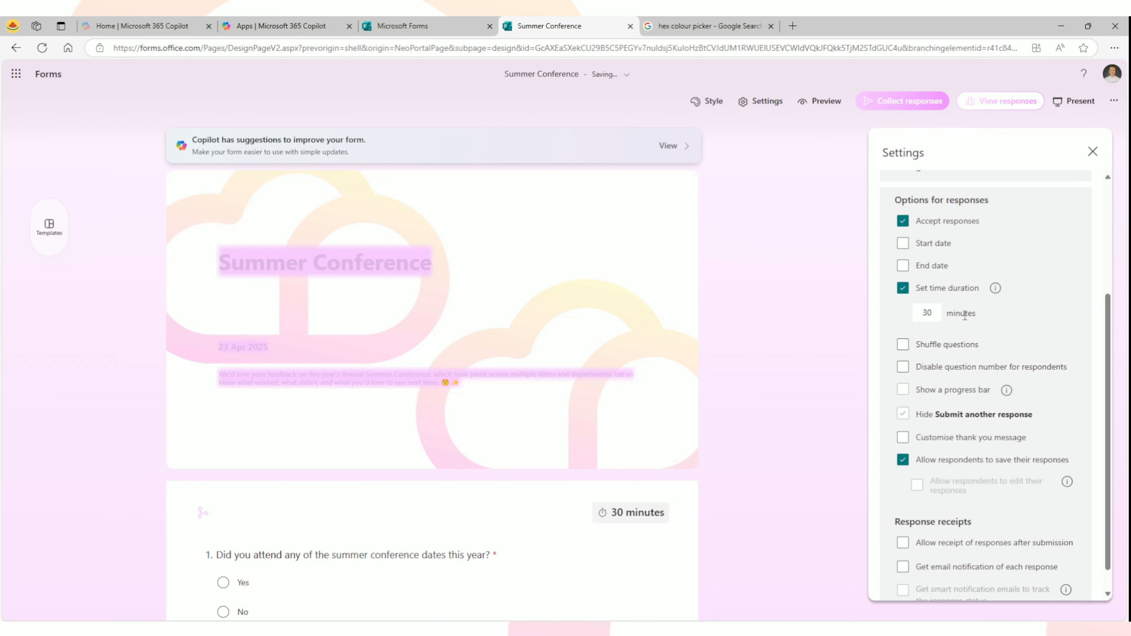
pyautogui.click(947, 292)
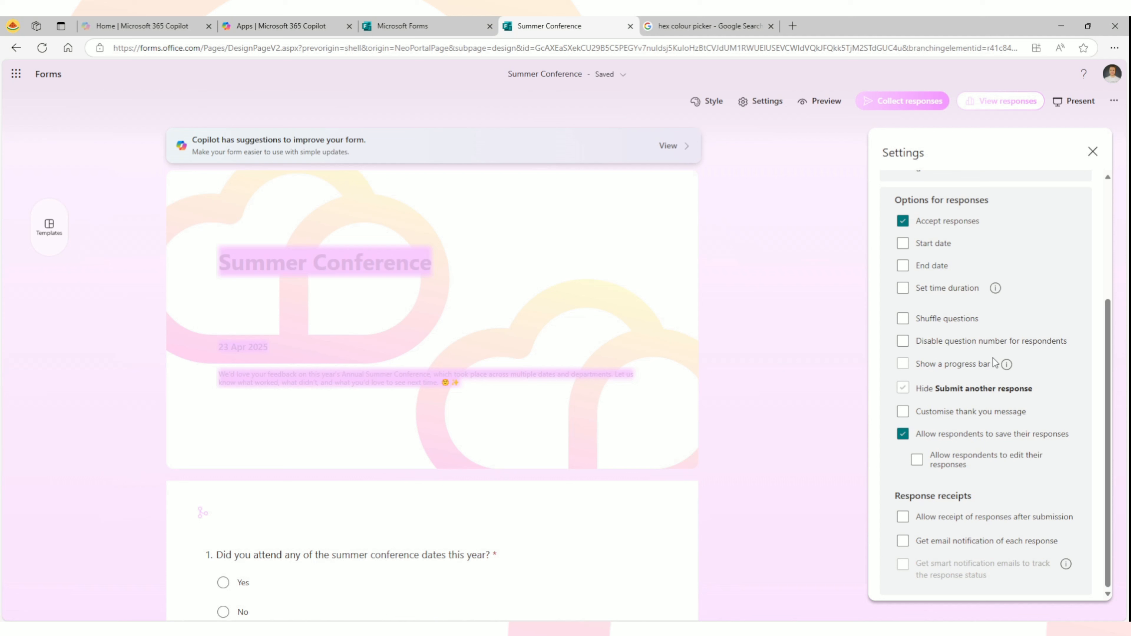
pyautogui.click(956, 418)
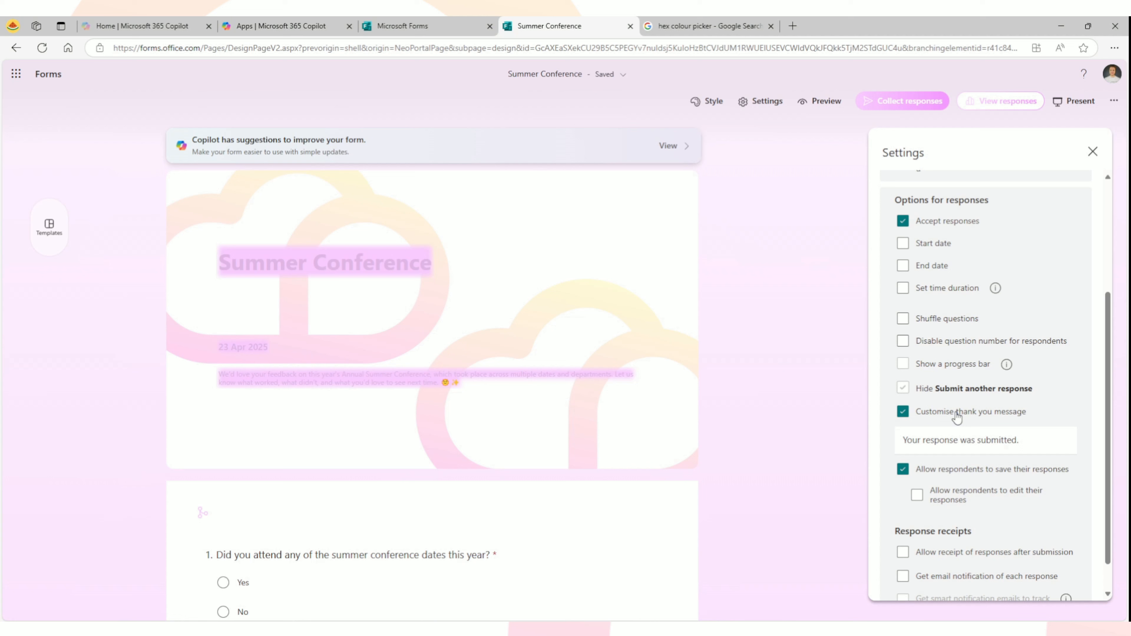
pyautogui.click(957, 418)
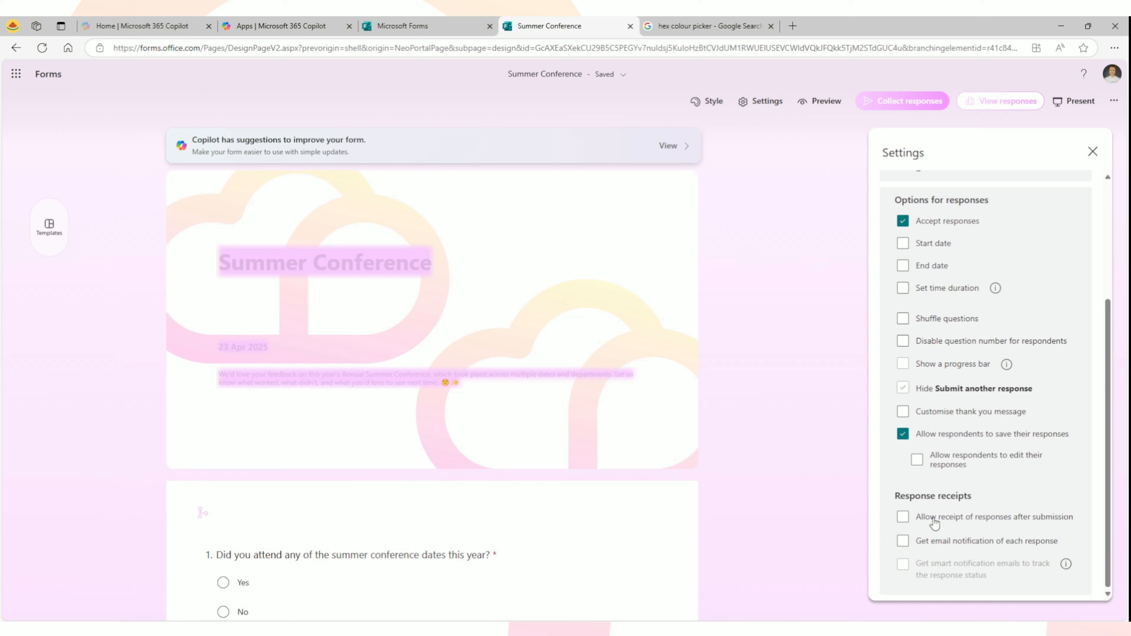
# - Enable email notification of each response and close the form settings
pyautogui.click(950, 543)
pyautogui.scroll(-2, 950, 548)
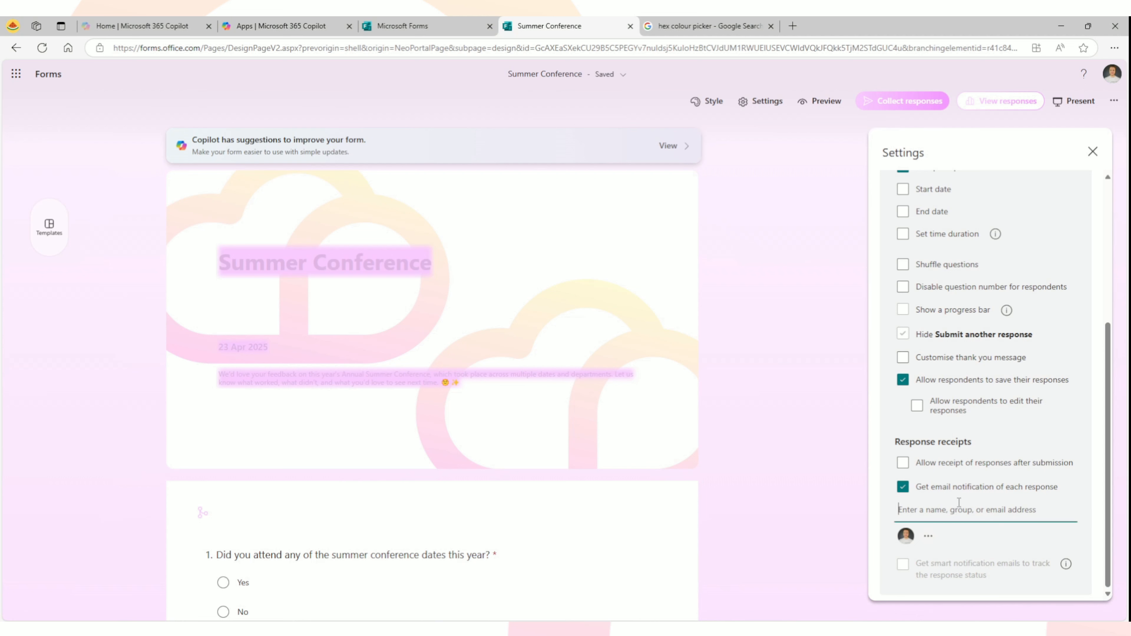
pyautogui.scroll(5, 969, 404)
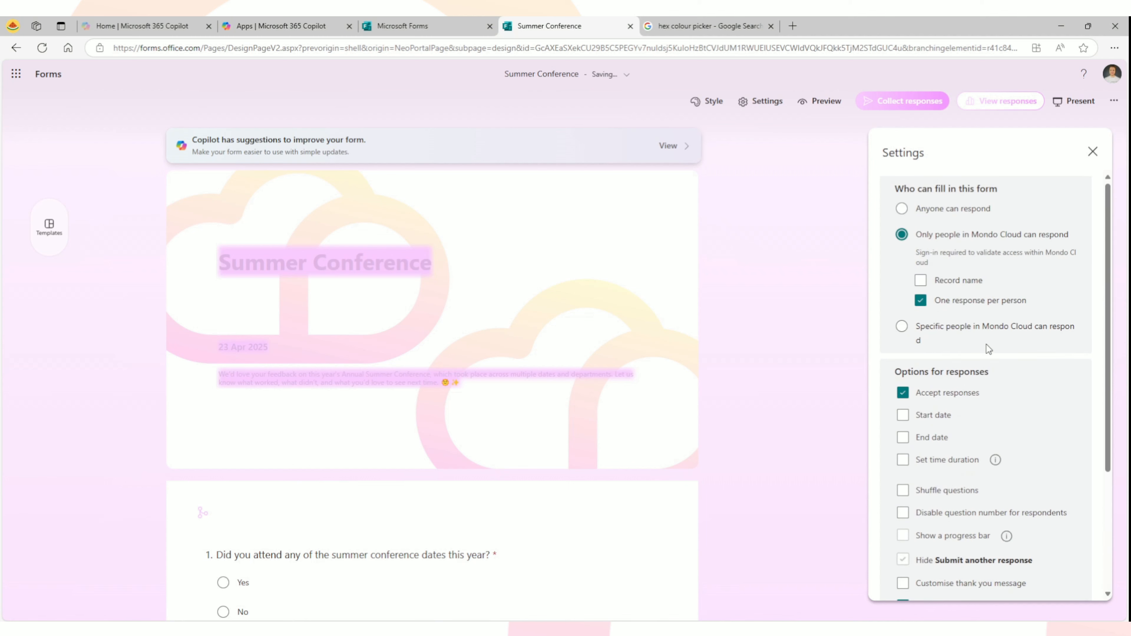
pyautogui.click(1096, 152)
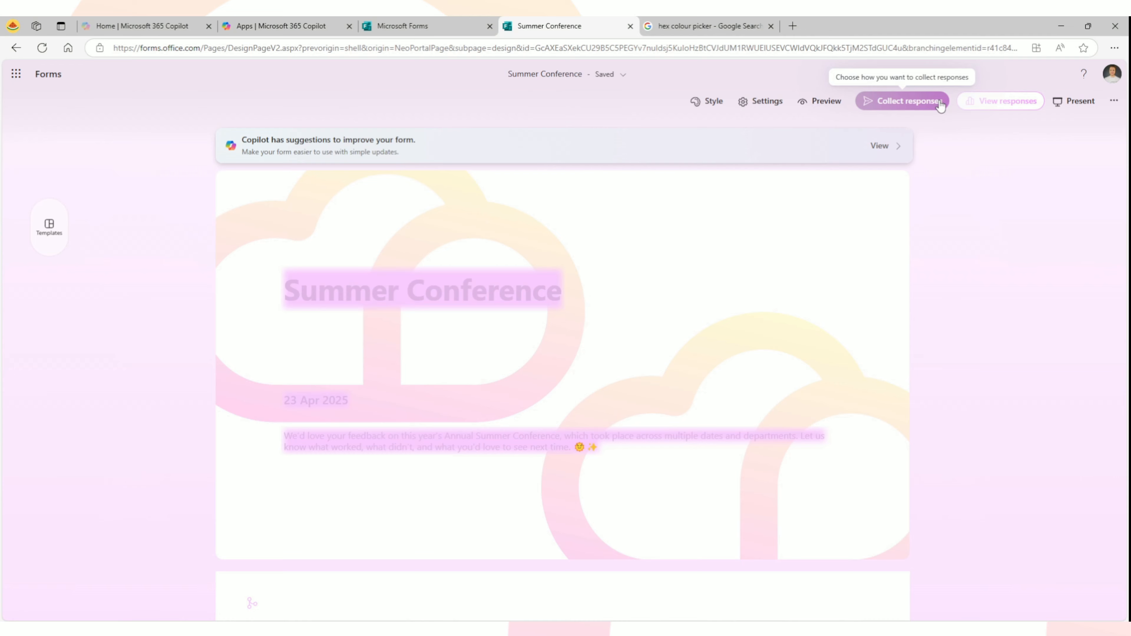
# - Open the response collection options, try limiting the form to specific people by searching for "marketing", and clear the entry
pyautogui.click(935, 106)
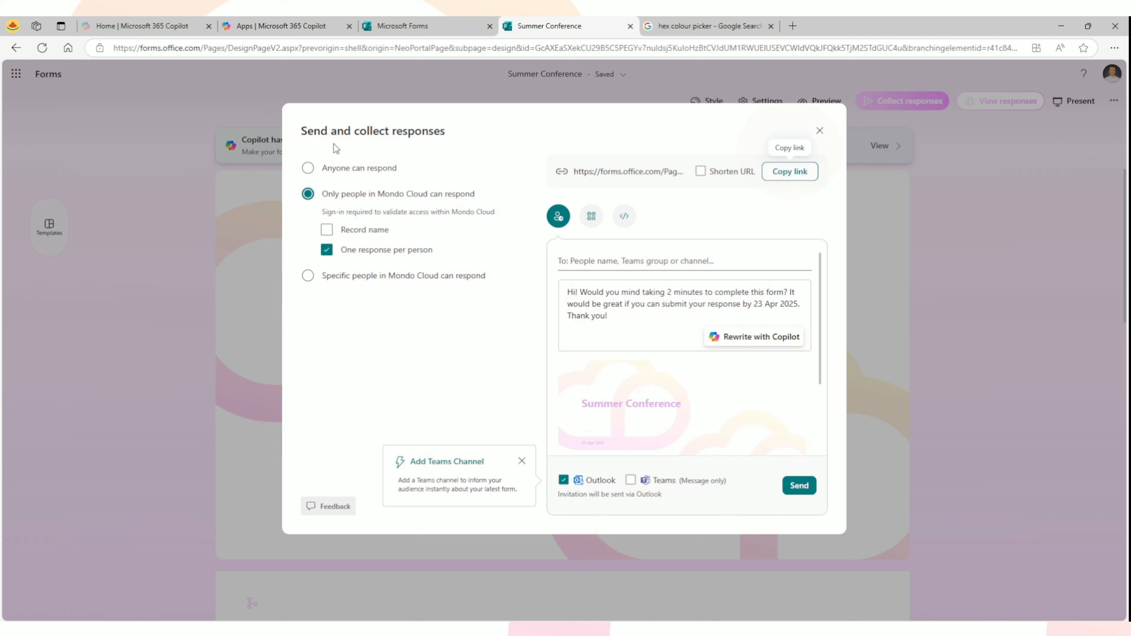
pyautogui.click(428, 276)
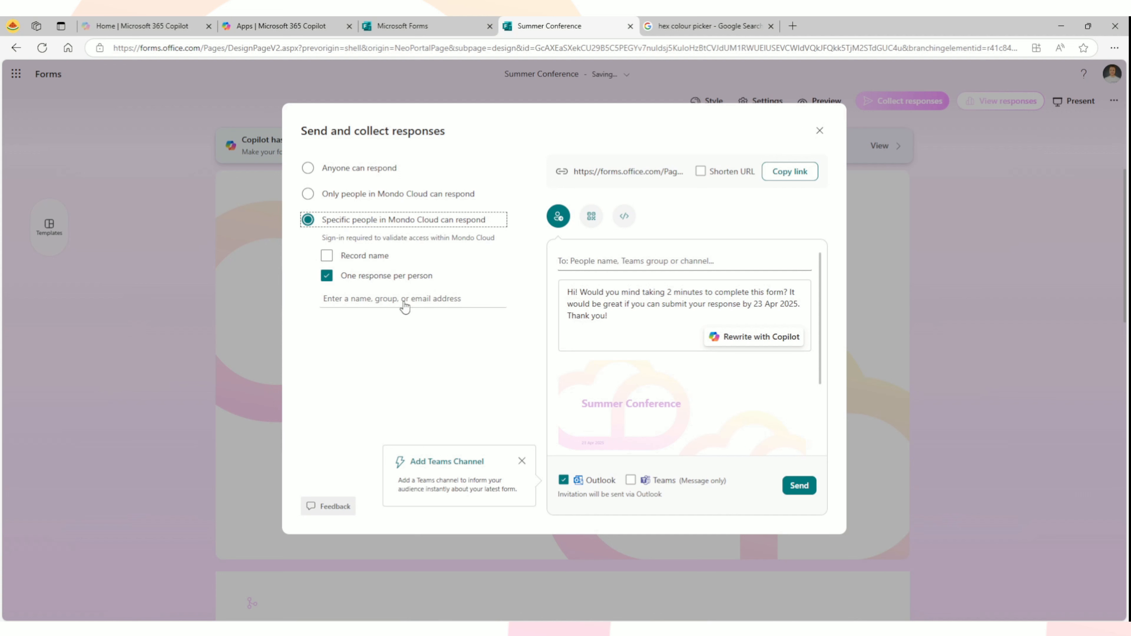
pyautogui.click(387, 303)
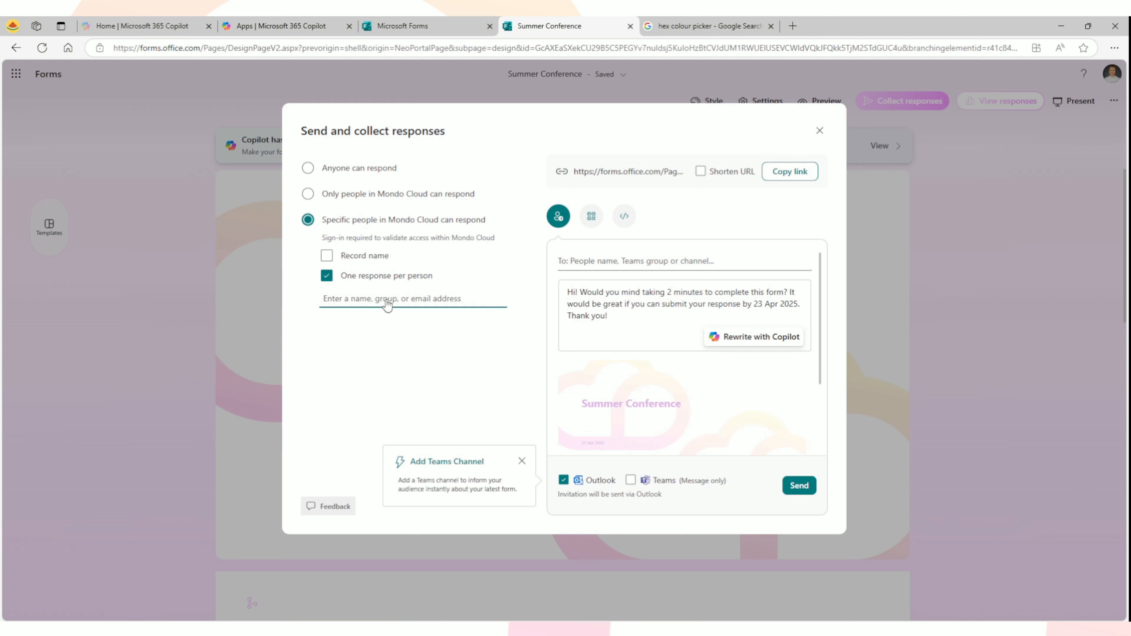
pyautogui.write('marketing')
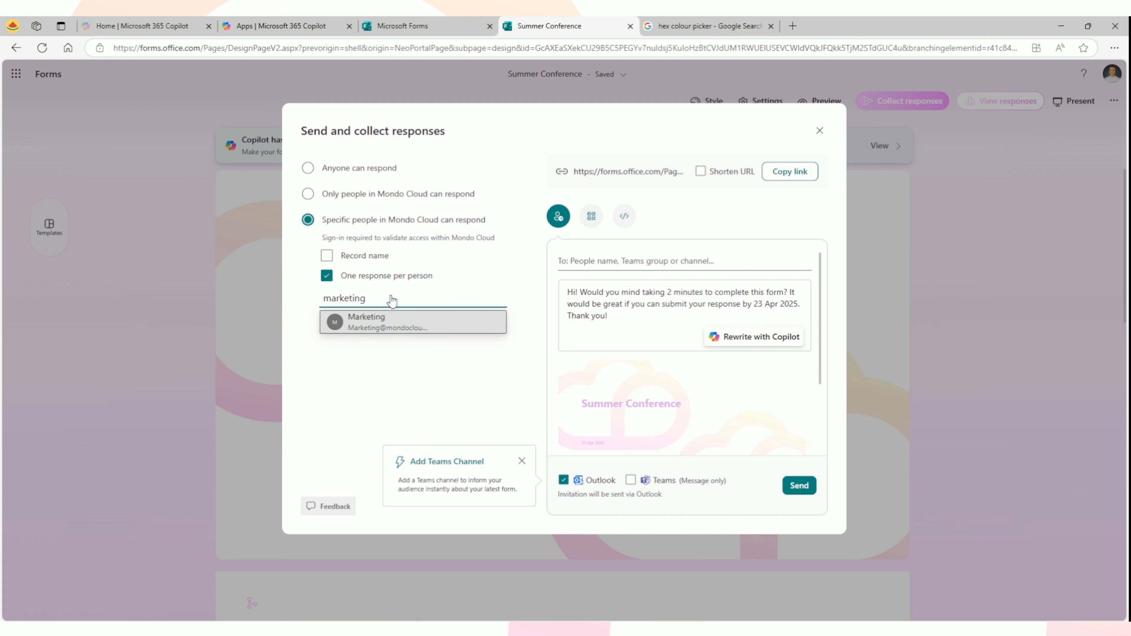
pyautogui.doubleClick(395, 306)
pyautogui.press('BackSpace')
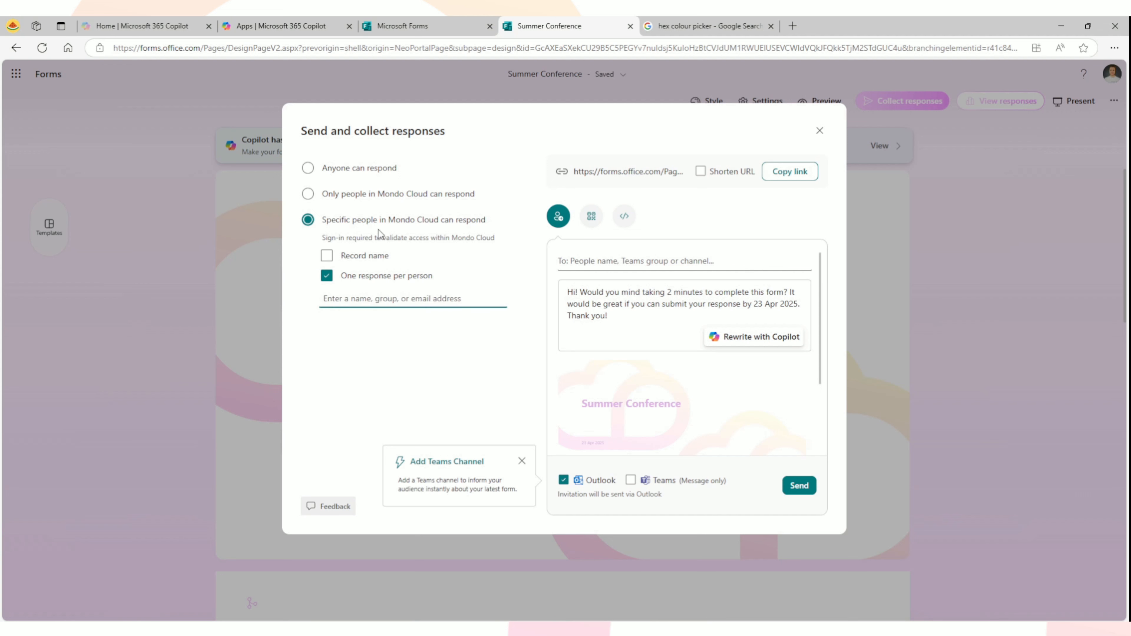
# - Try allowing anyone to respond, then restrict the form to only people in Mondo Cloud
pyautogui.click(389, 202)
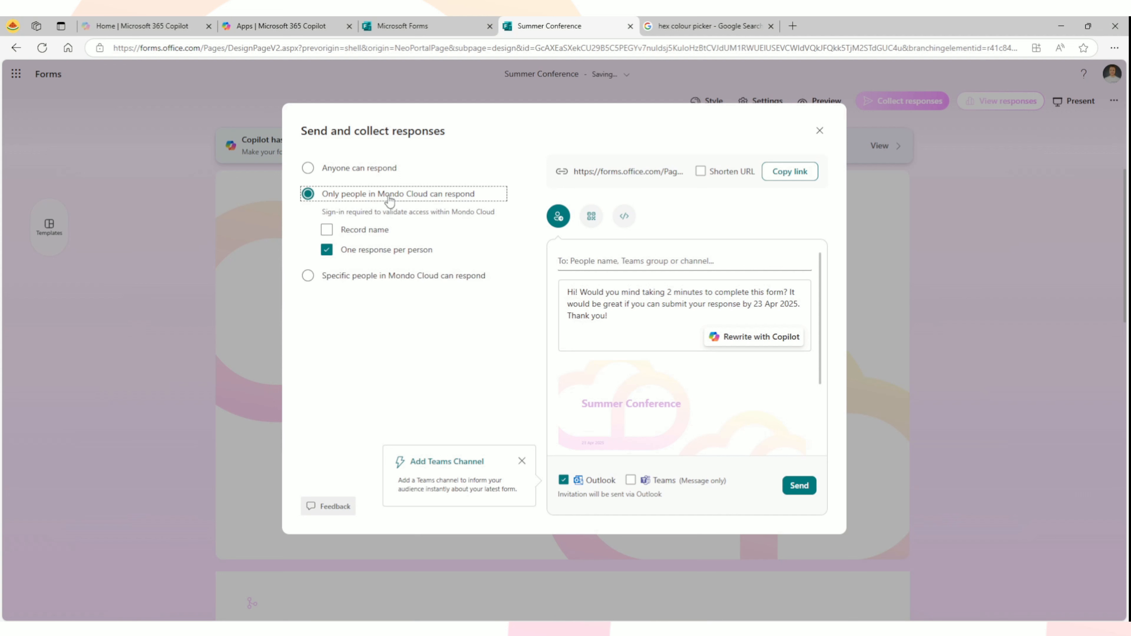
pyautogui.click(373, 170)
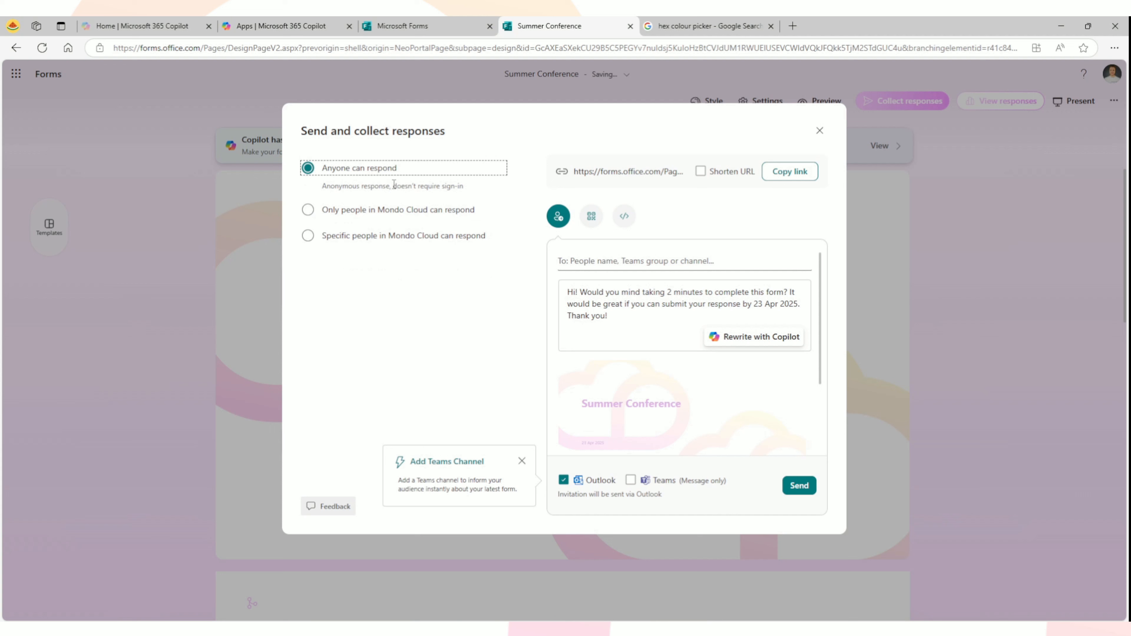
pyautogui.click(409, 209)
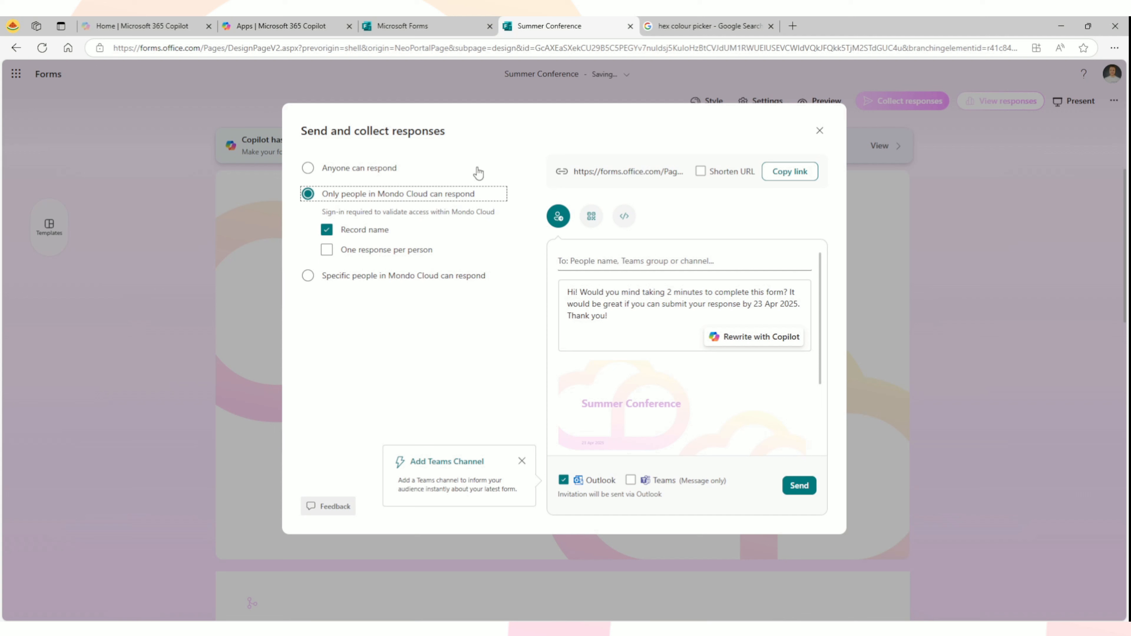
# - Shorten the form's sharing URL, copy the link and paste it into the browser address bar without loading it
pyautogui.click(700, 172)
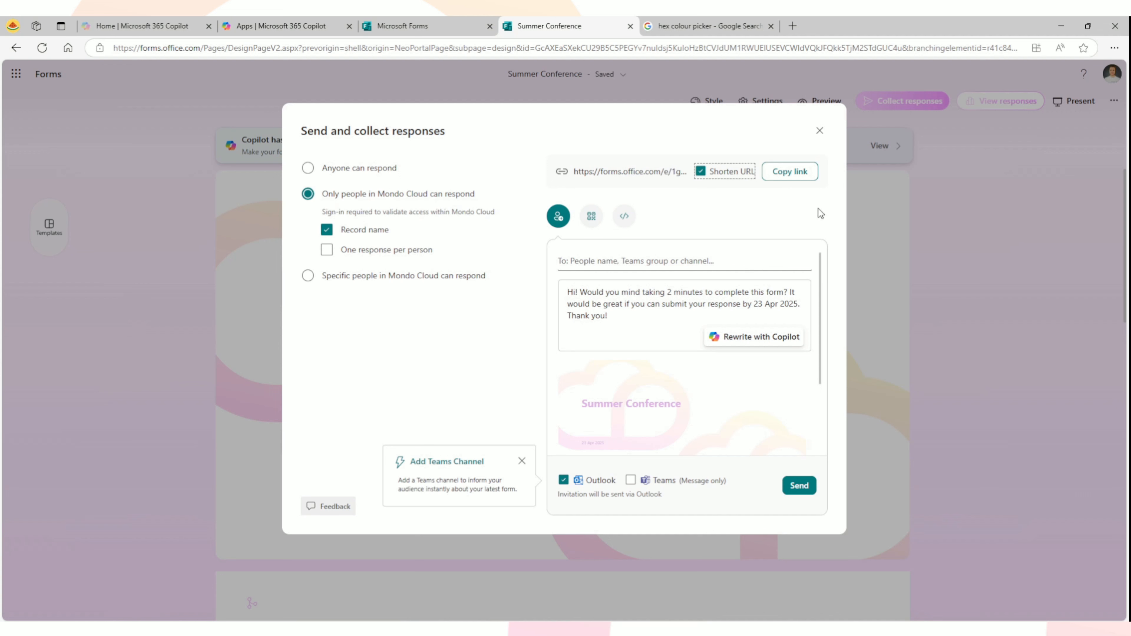
pyautogui.click(801, 182)
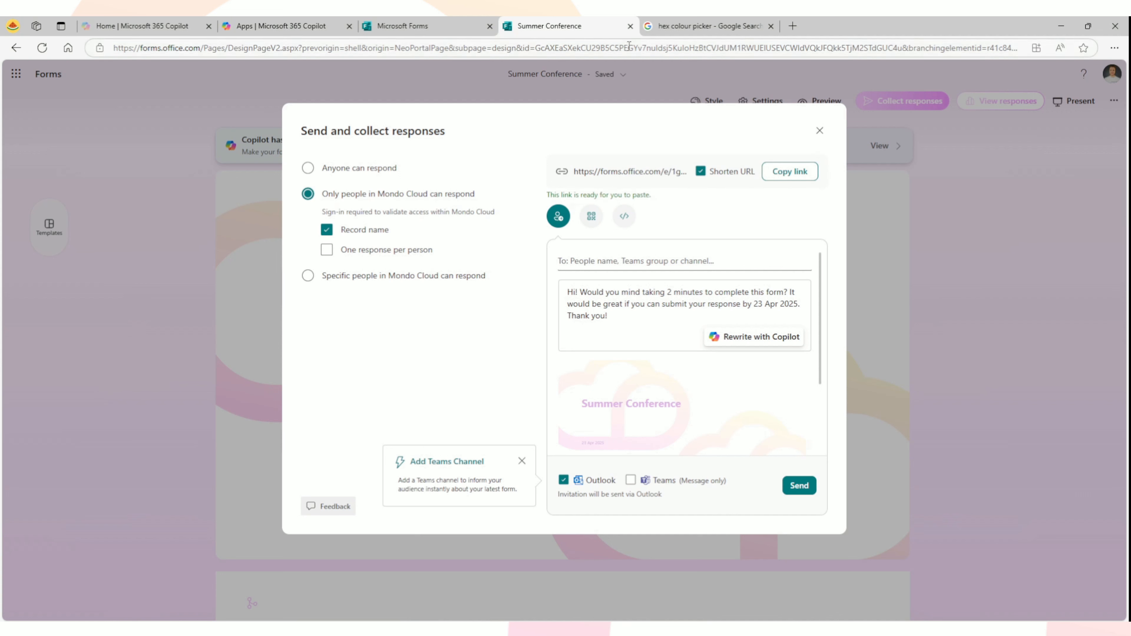
pyautogui.click(642, 47)
pyautogui.hotkey('ctrl', 'v')
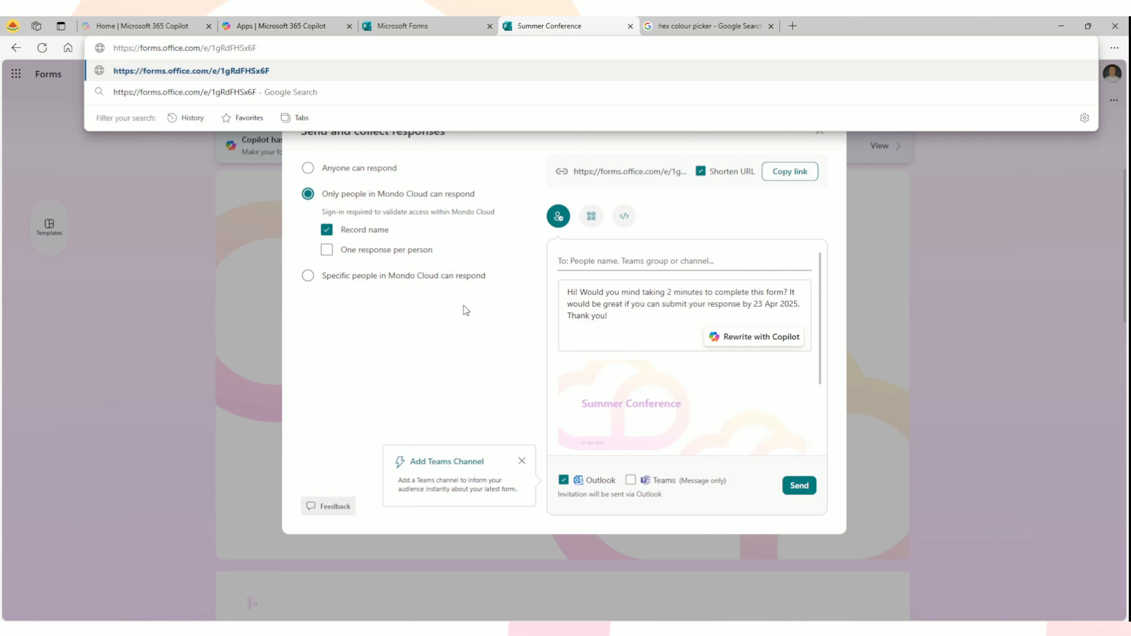
pyautogui.click(479, 367)
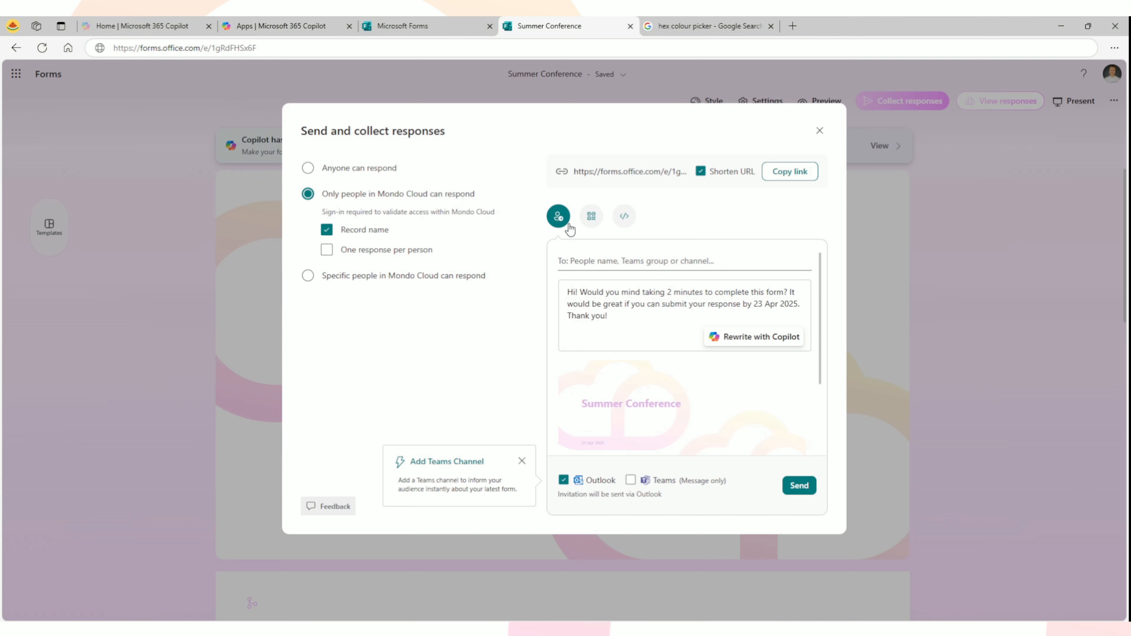
# - Check the QR code and embed code options, enable Teams alongside Outlook for the invitation, and close the sharing dialog
pyautogui.click(592, 220)
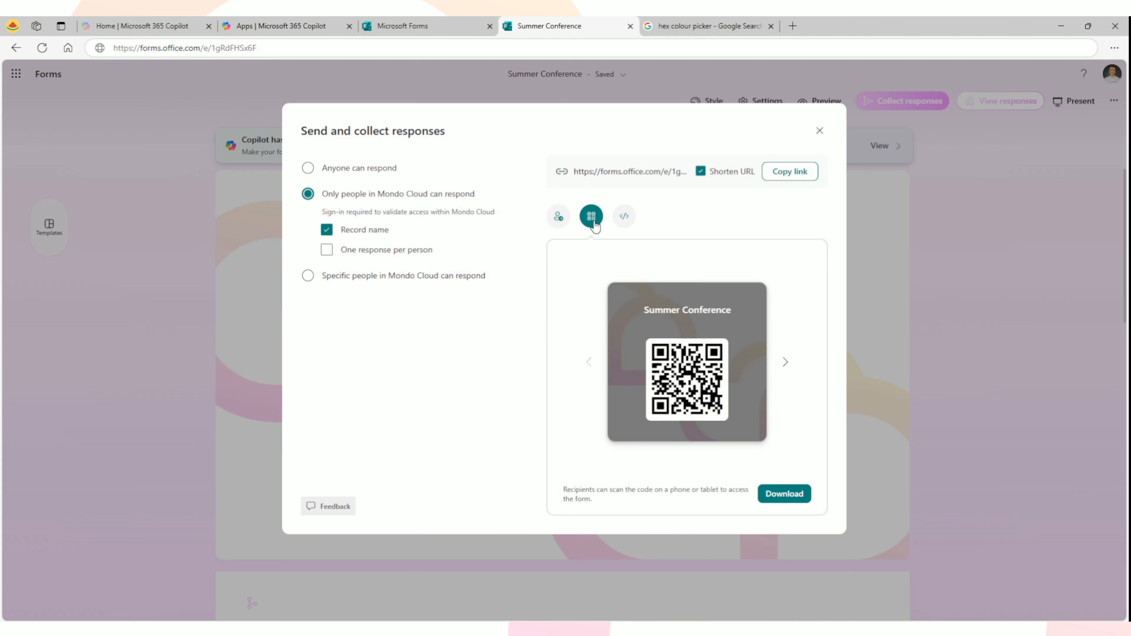
pyautogui.click(625, 218)
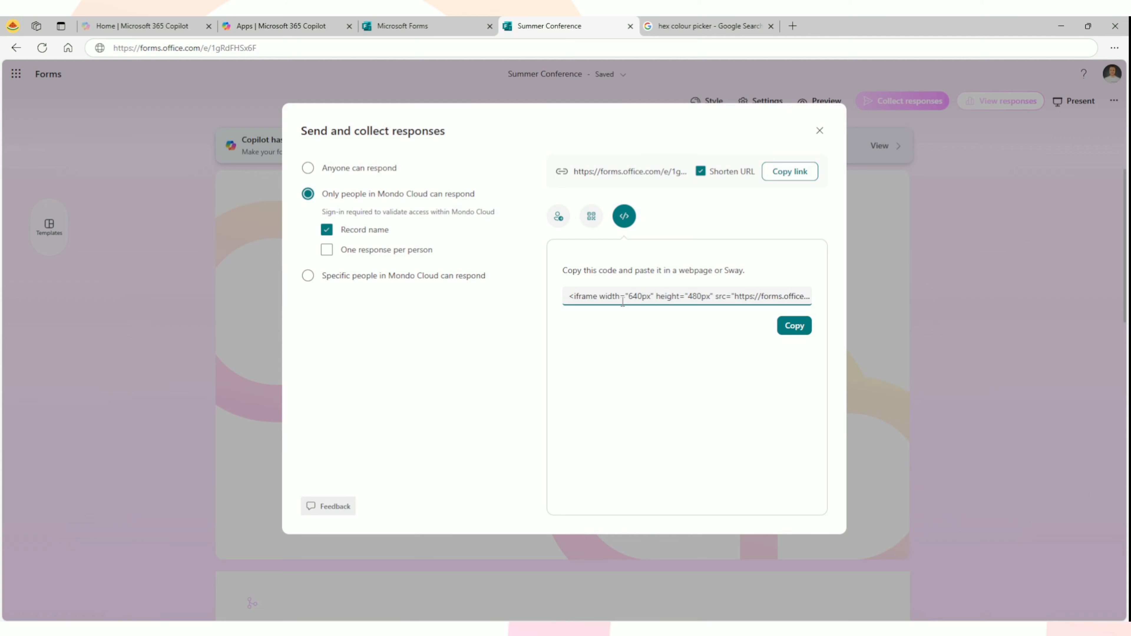
pyautogui.click(560, 217)
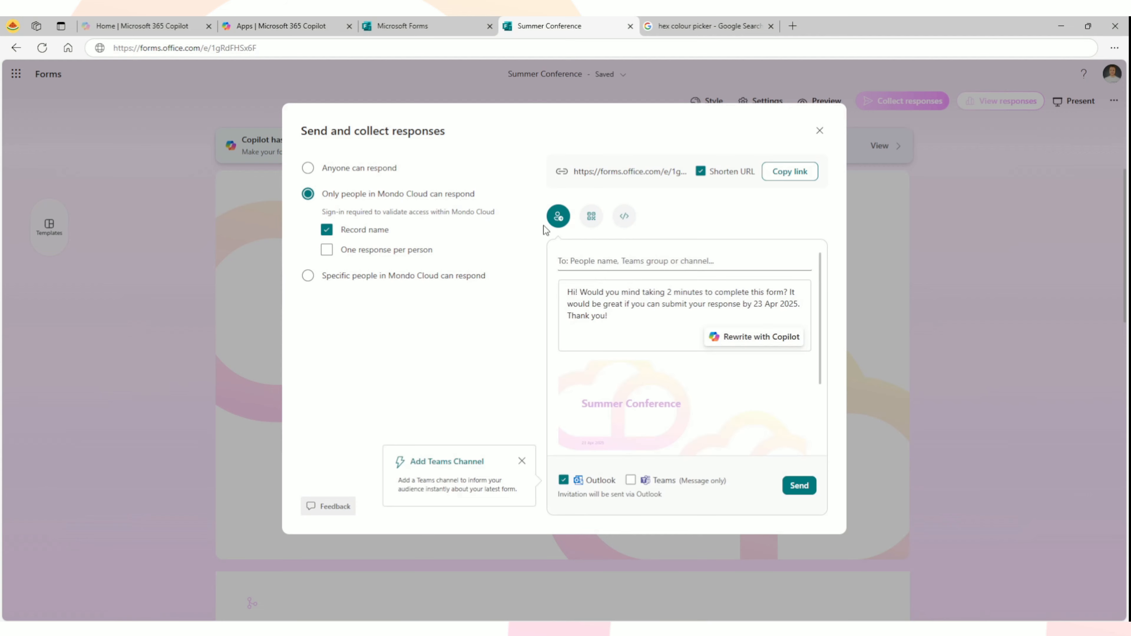
pyautogui.click(631, 480)
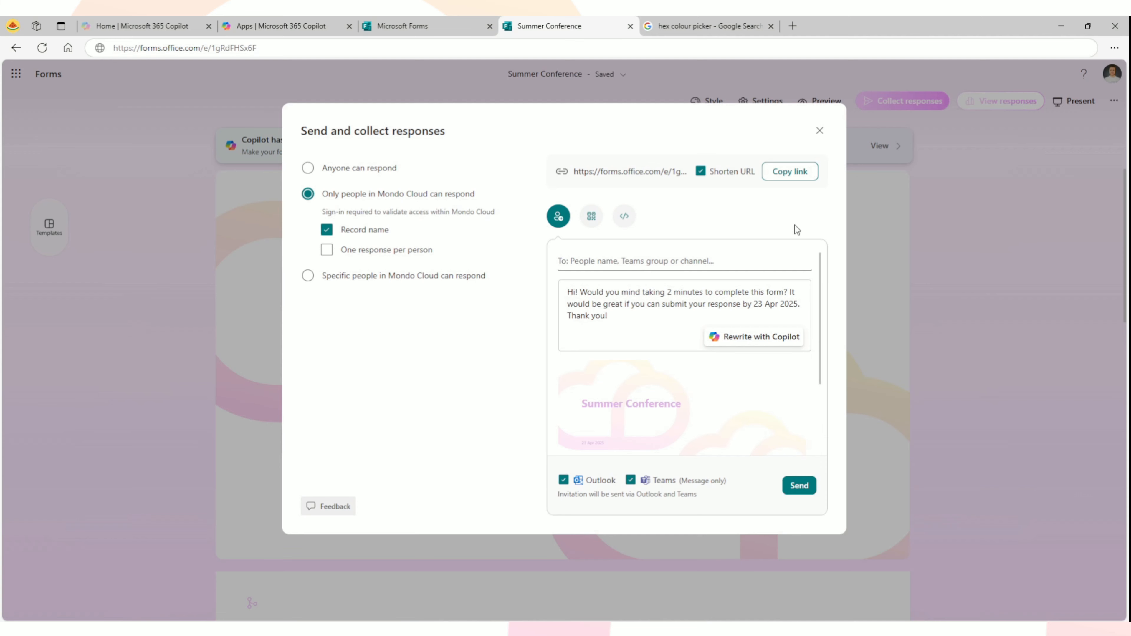
pyautogui.click(822, 132)
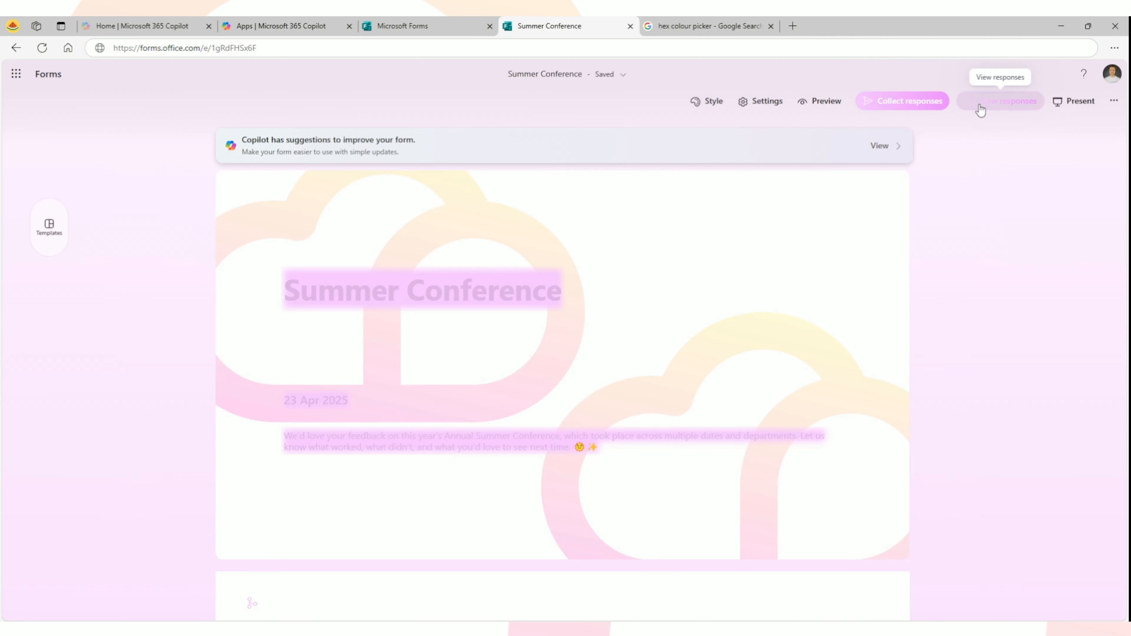
# - Load the copied form link in place of the hex colour picker page and start the Summer Conference form
pyautogui.click(733, 25)
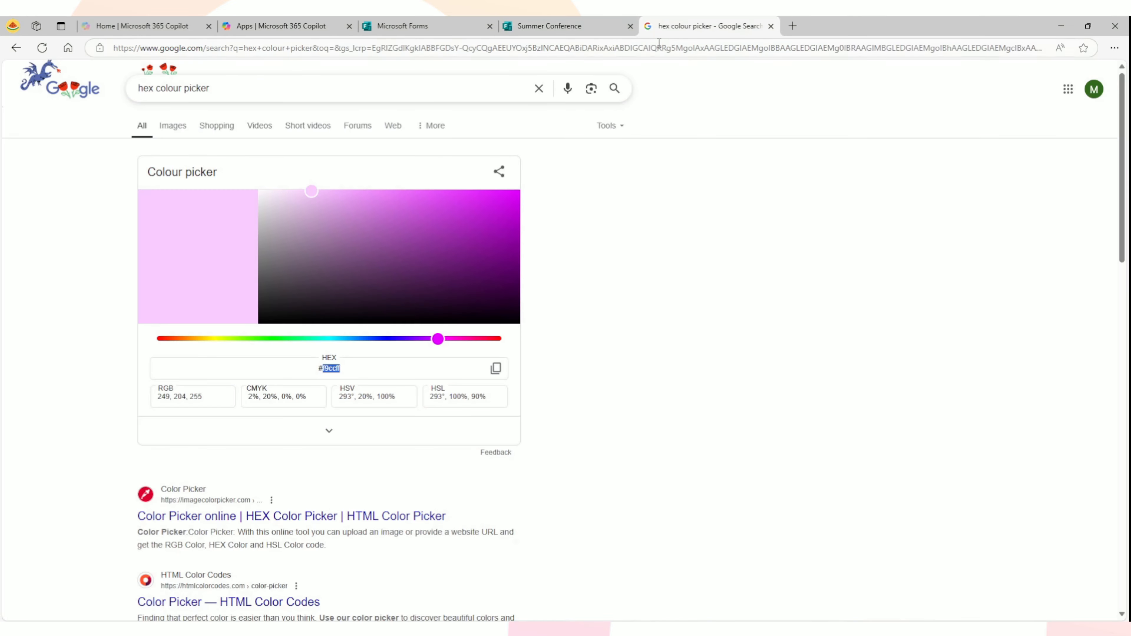
pyautogui.click(654, 48)
pyautogui.hotkey('ctrl', 'v')
pyautogui.press('Return')
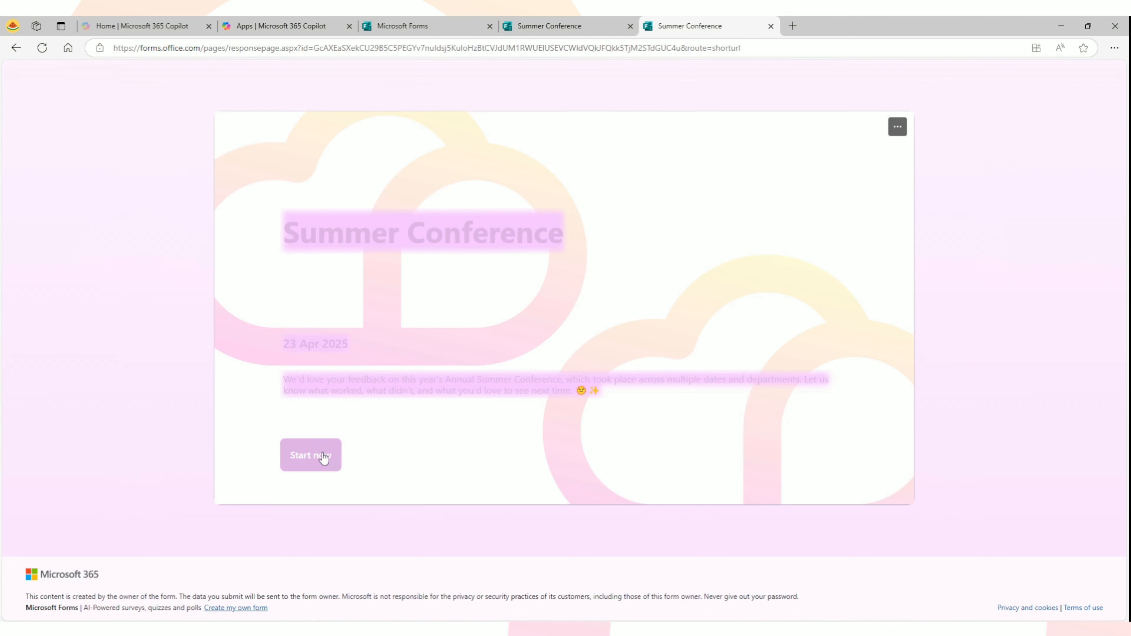
pyautogui.click(329, 466)
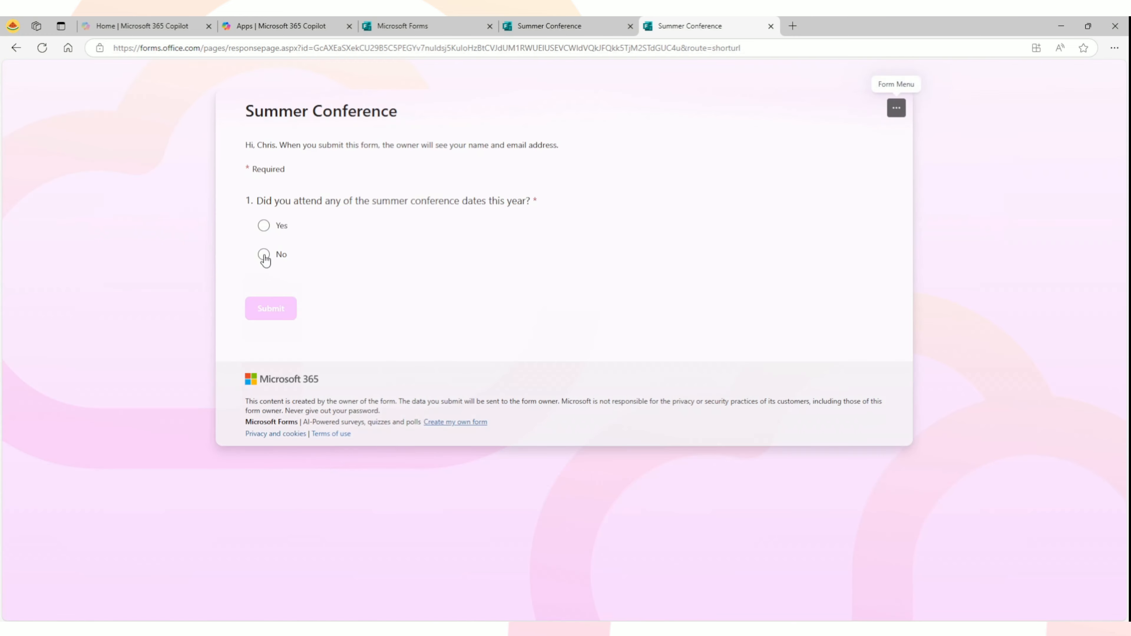
# - Answer Yes to attendance, choose 23/04/2025 as the attended date, and rate the venue Neutral and the catering Agree
pyautogui.click(264, 227)
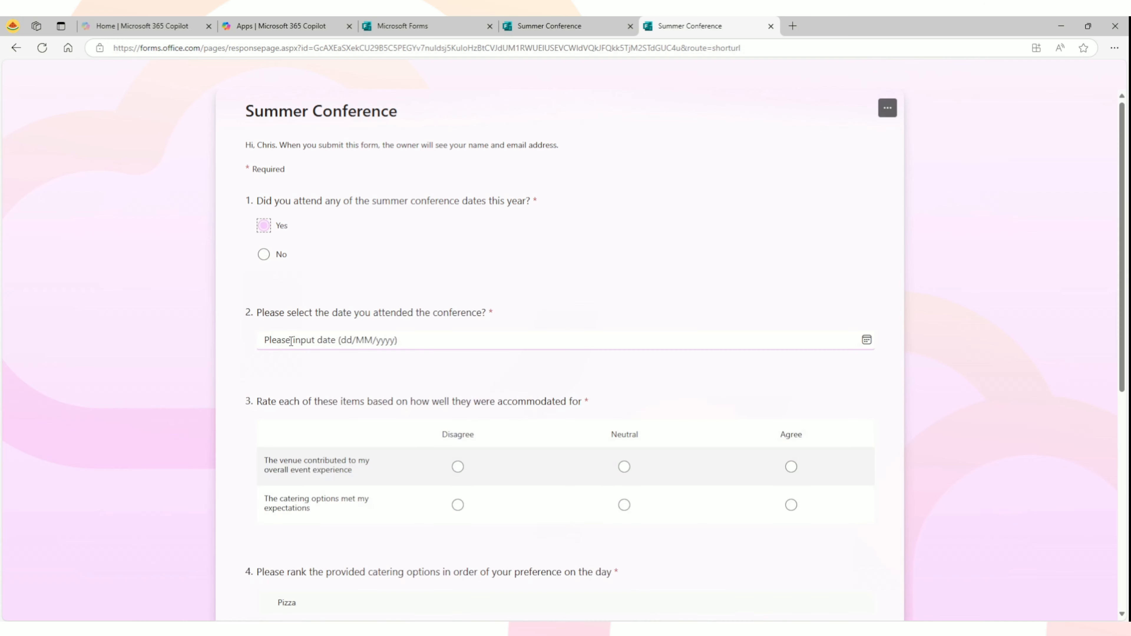
pyautogui.click(378, 339)
pyautogui.click(305, 451)
pyautogui.scroll(-1, 480, 435)
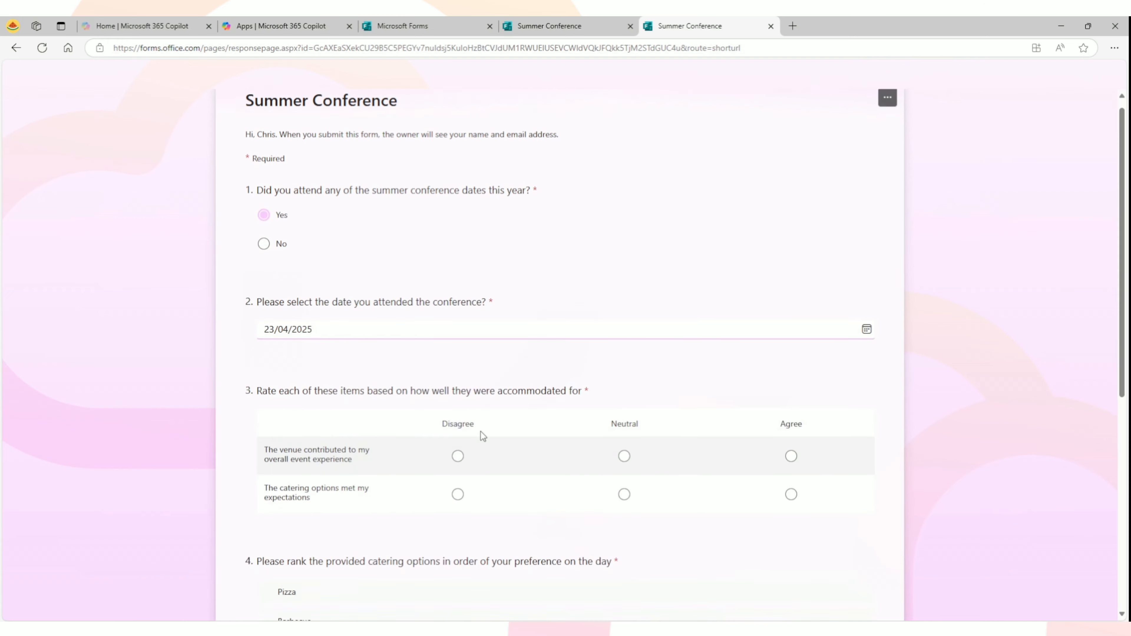
pyautogui.click(626, 410)
pyautogui.click(791, 446)
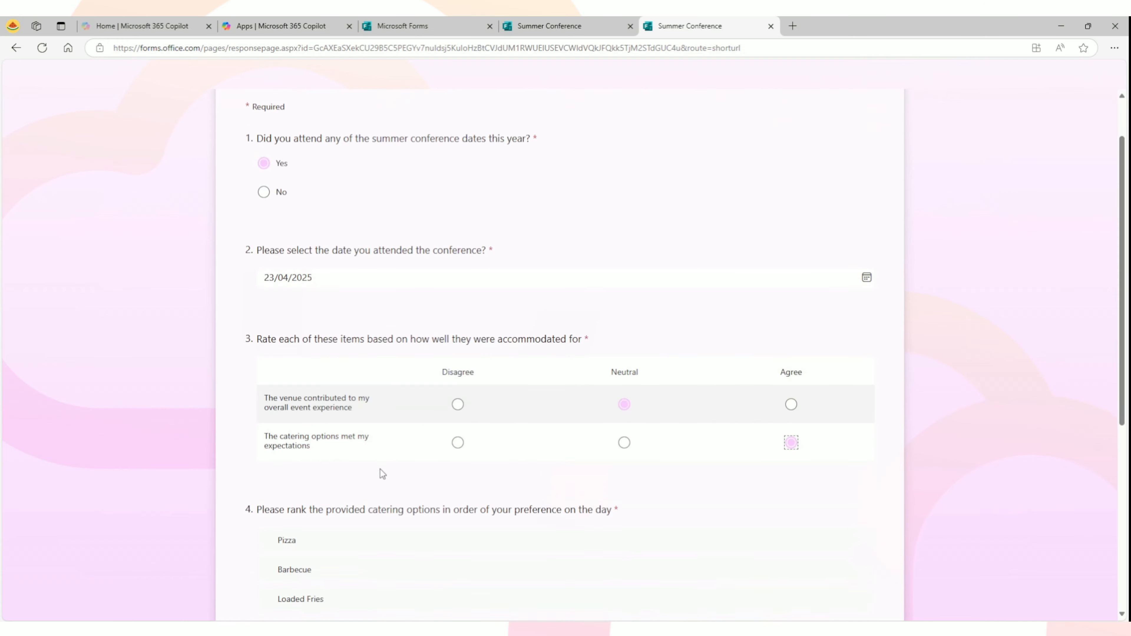
# - Rank Loaded Fries first among the catering options, choose Live music for future events, and submit the response
pyautogui.scroll(-2, 380, 469)
pyautogui.scroll(-3, 497, 440)
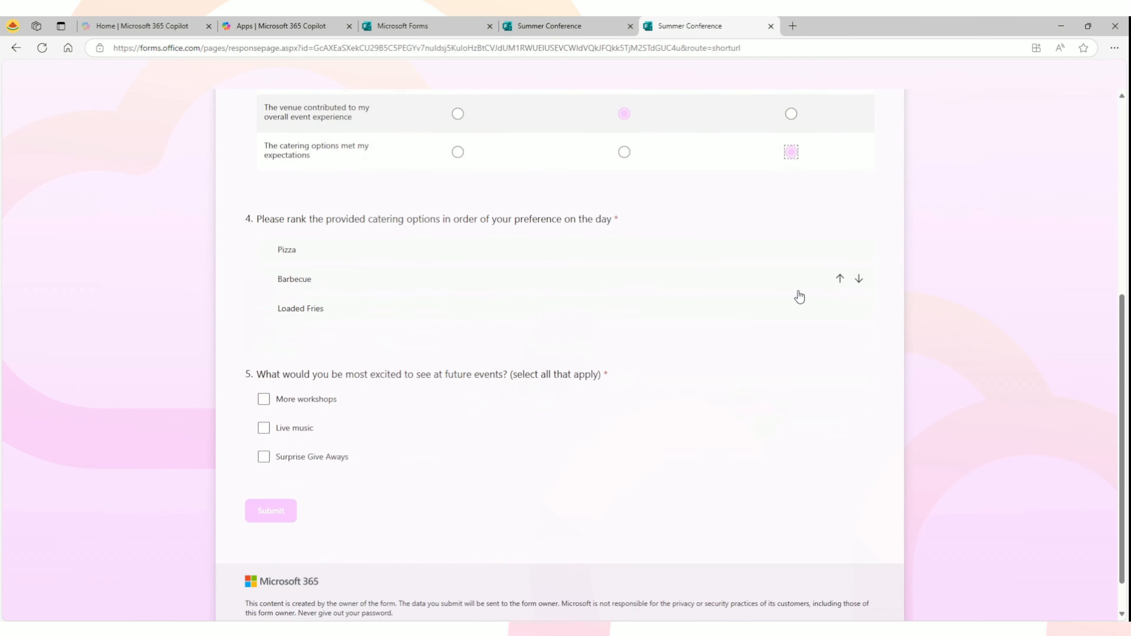
pyautogui.click(840, 309)
pyautogui.click(841, 279)
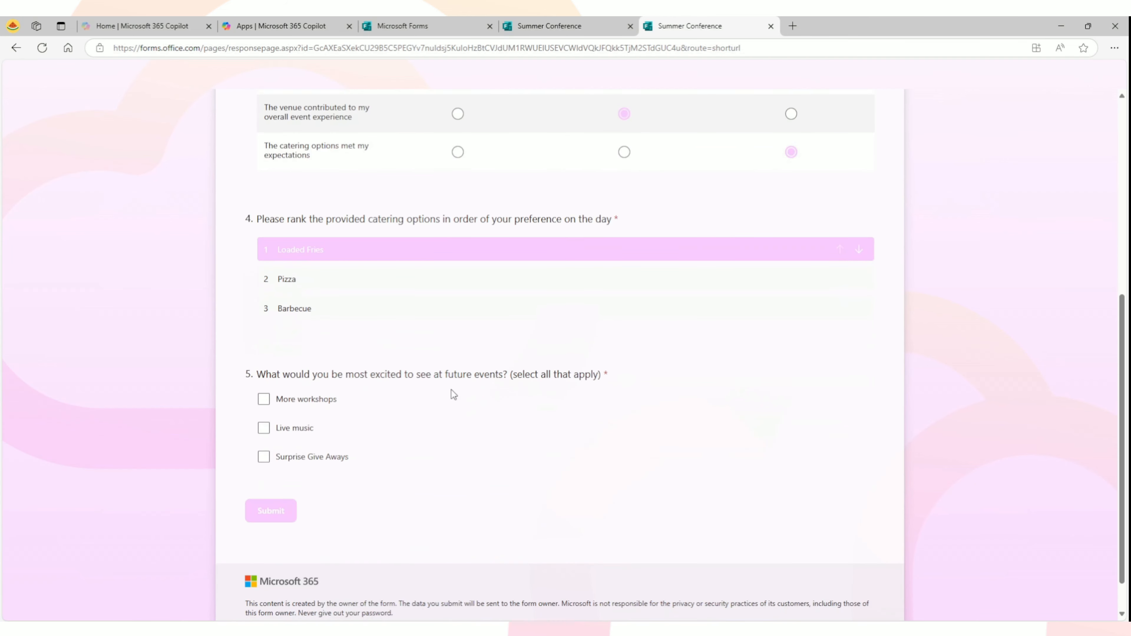
pyautogui.click(322, 428)
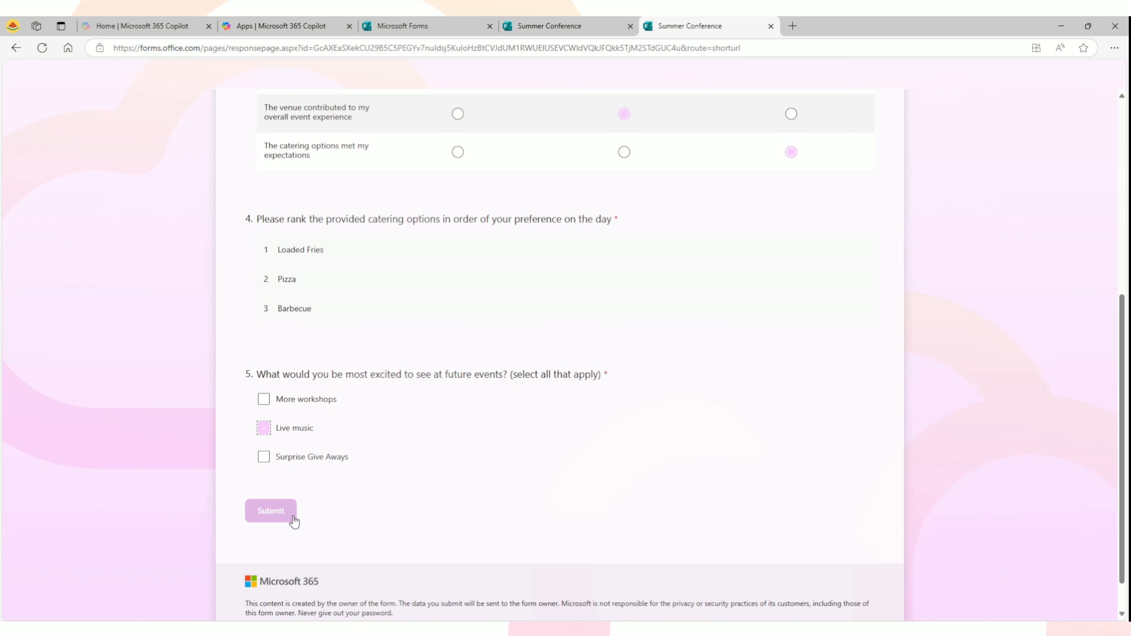
pyautogui.click(271, 512)
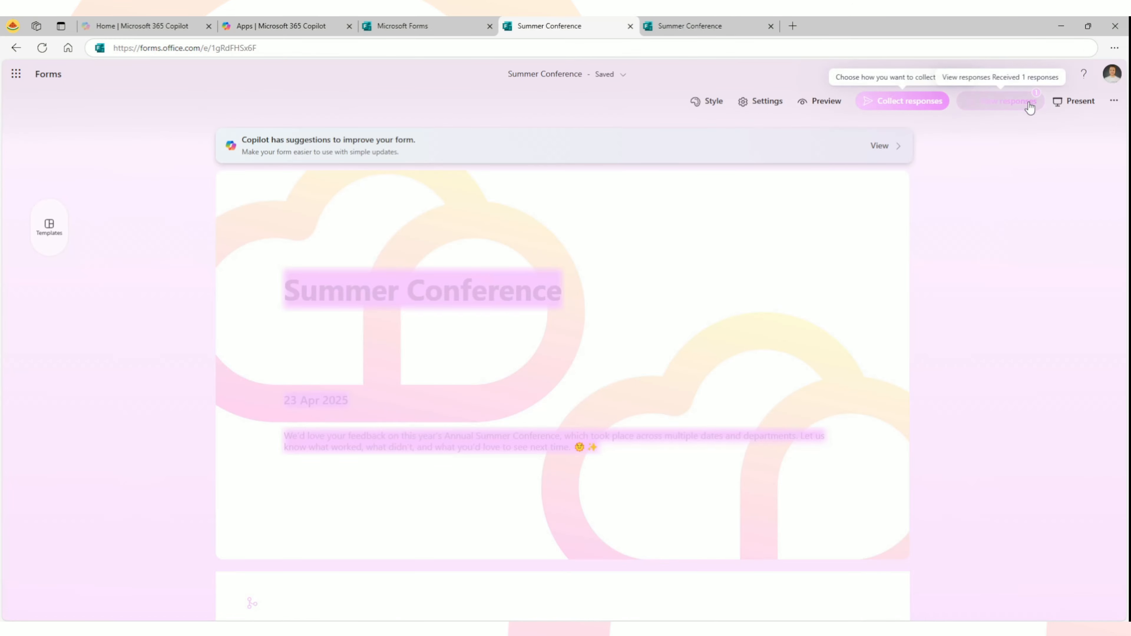
# - Open the responses in the form editor and examine the summary results for every question
pyautogui.click(1029, 102)
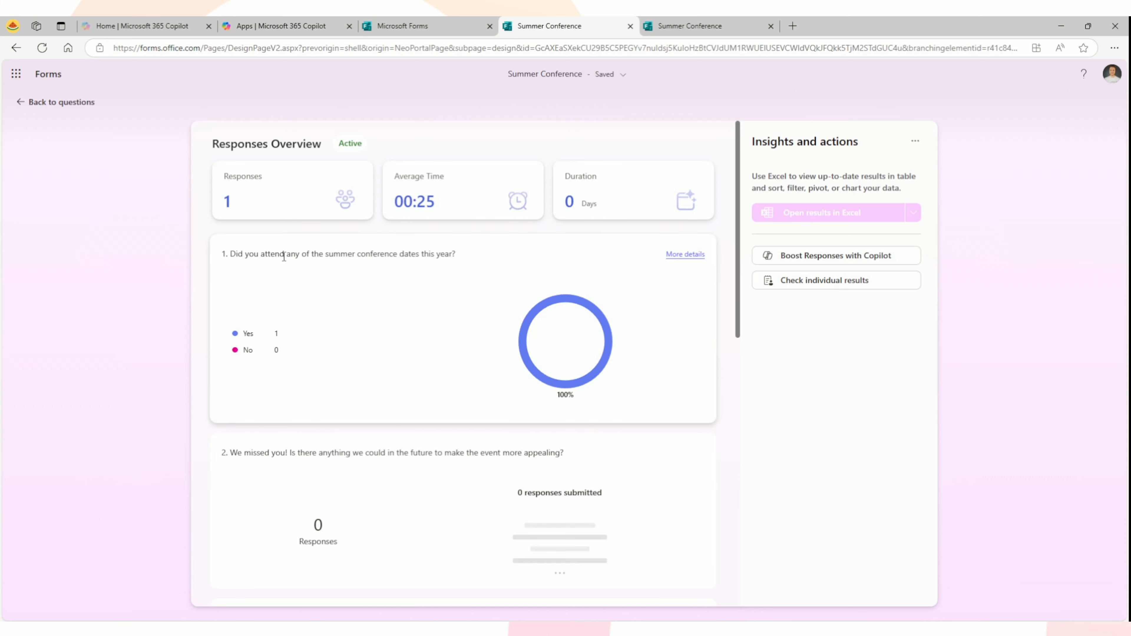
pyautogui.scroll(-3, 529, 273)
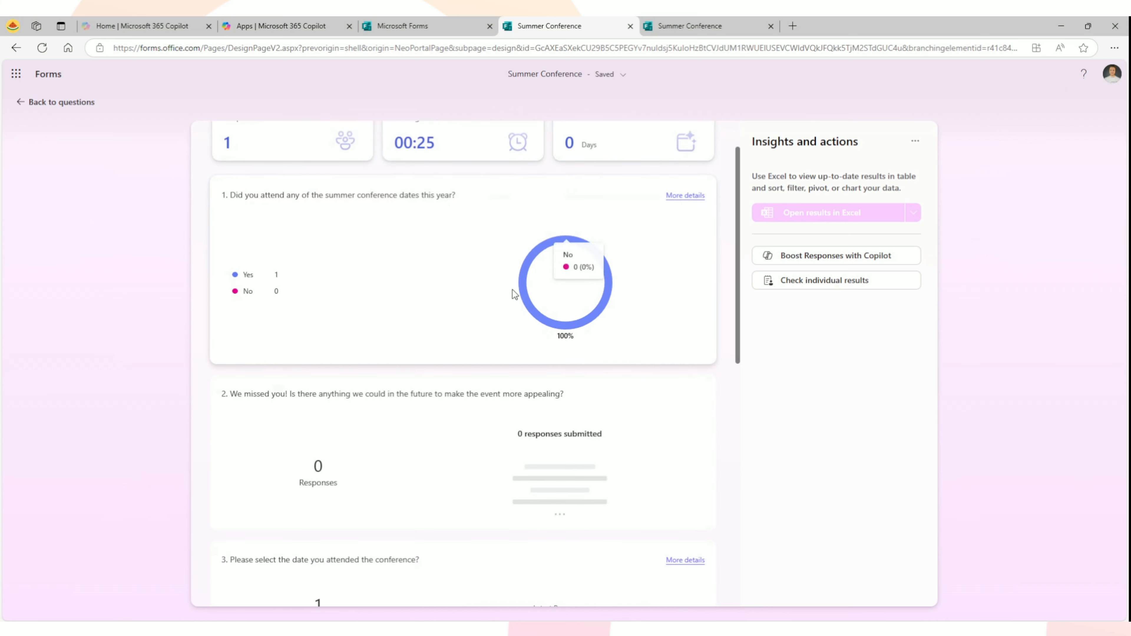
pyautogui.scroll(-3, 520, 370)
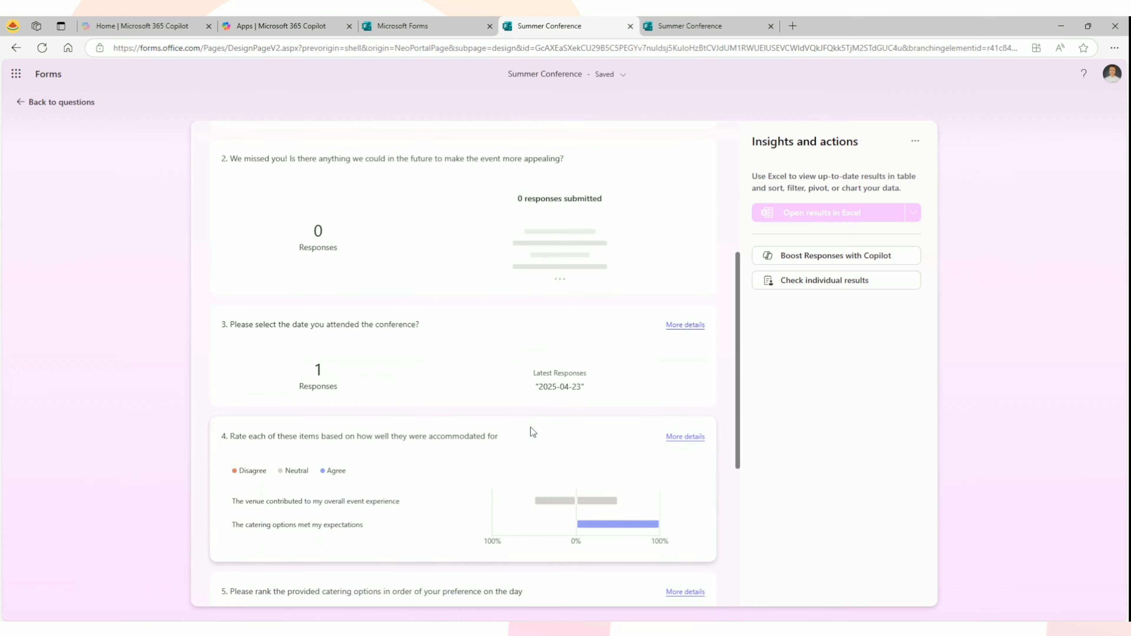
pyautogui.scroll(6, 558, 411)
pyautogui.moveTo(276, 339)
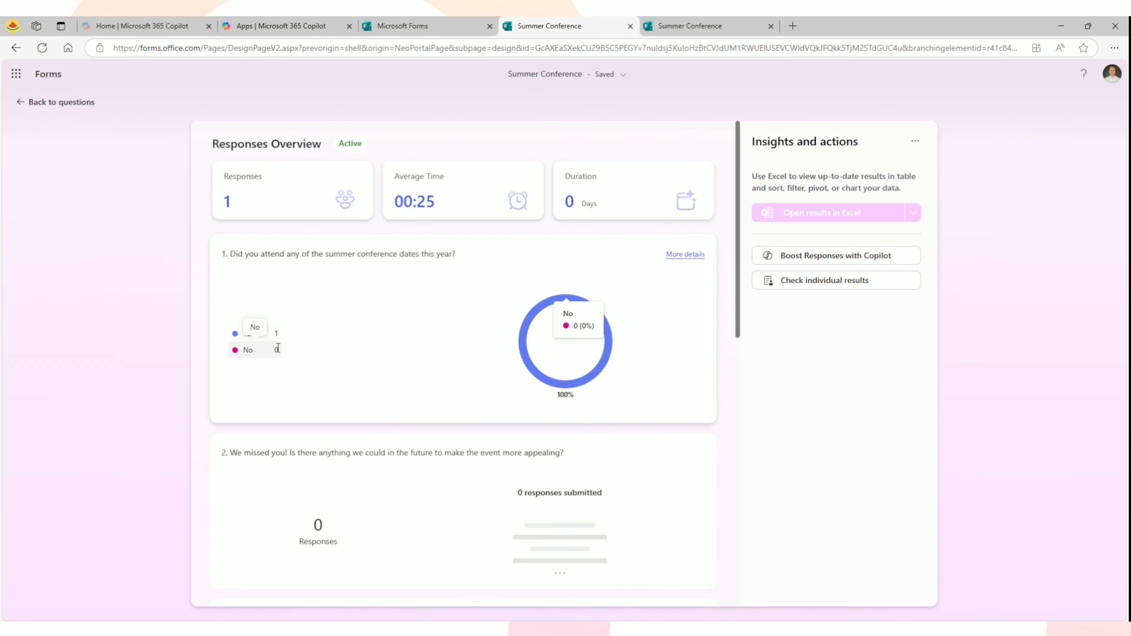
pyautogui.scroll(-6, 277, 347)
pyautogui.scroll(-3, 387, 345)
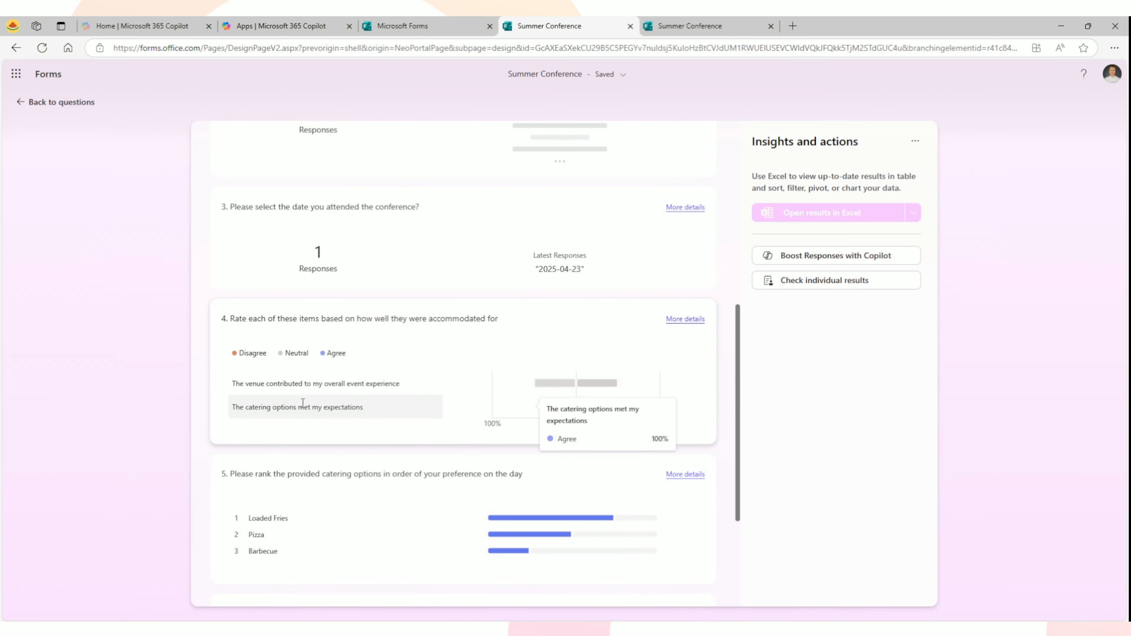
pyautogui.moveTo(309, 394)
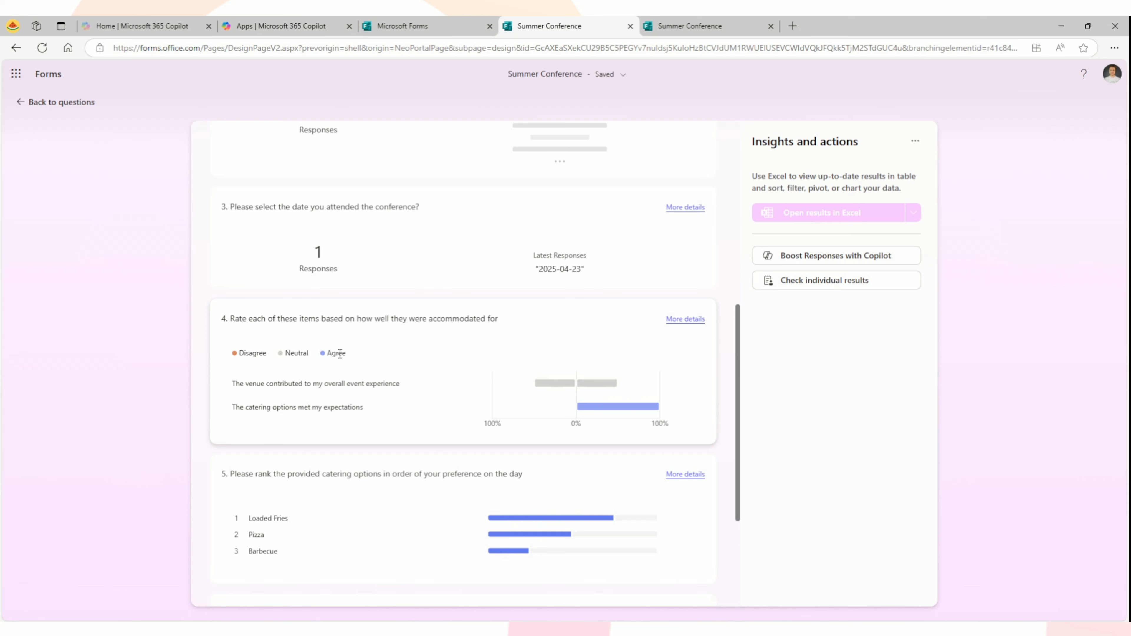
pyautogui.scroll(-1, 311, 493)
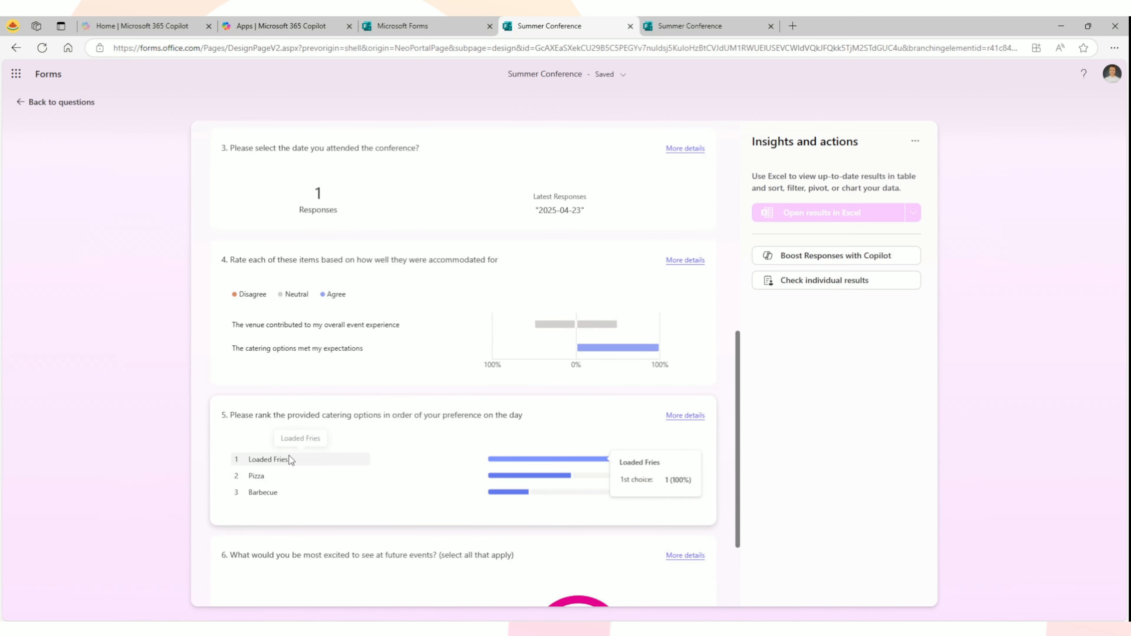
pyautogui.moveTo(294, 464)
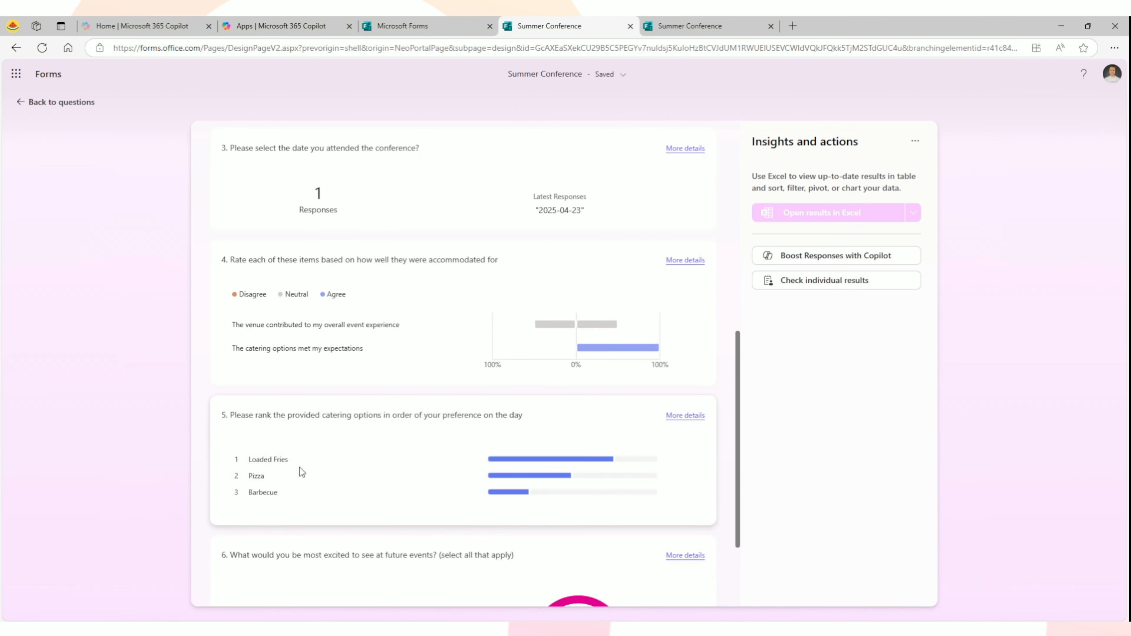
pyautogui.scroll(-2, 300, 467)
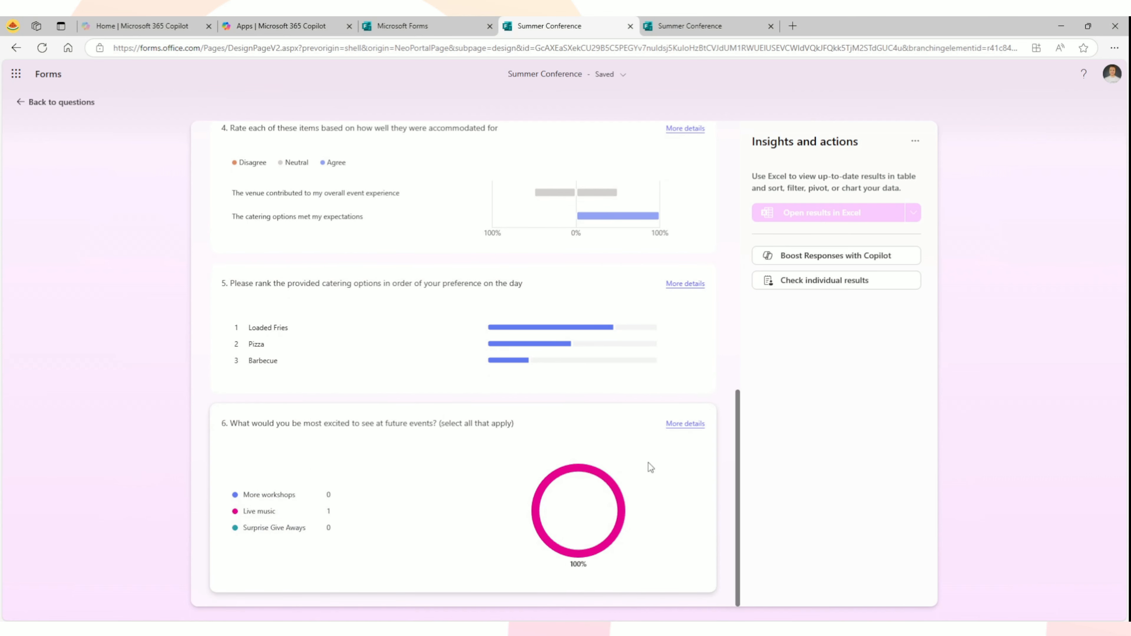
pyautogui.scroll(4, 649, 462)
pyautogui.scroll(6, 697, 308)
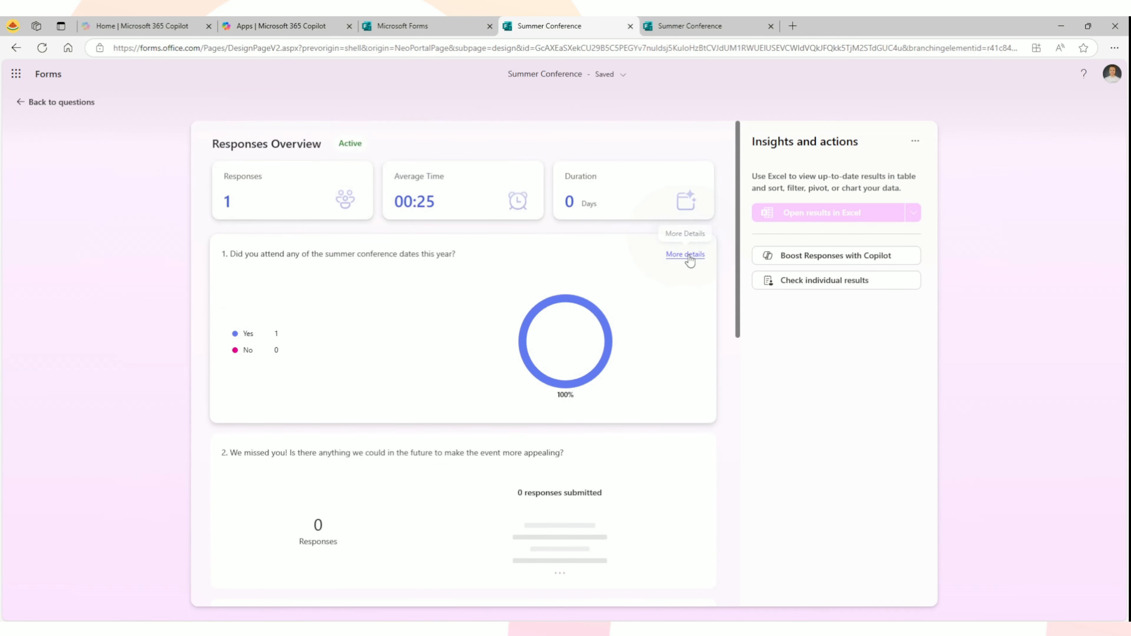
# - View the detailed responses to the attendance question and check the options for opening the results in Excel
pyautogui.click(688, 254)
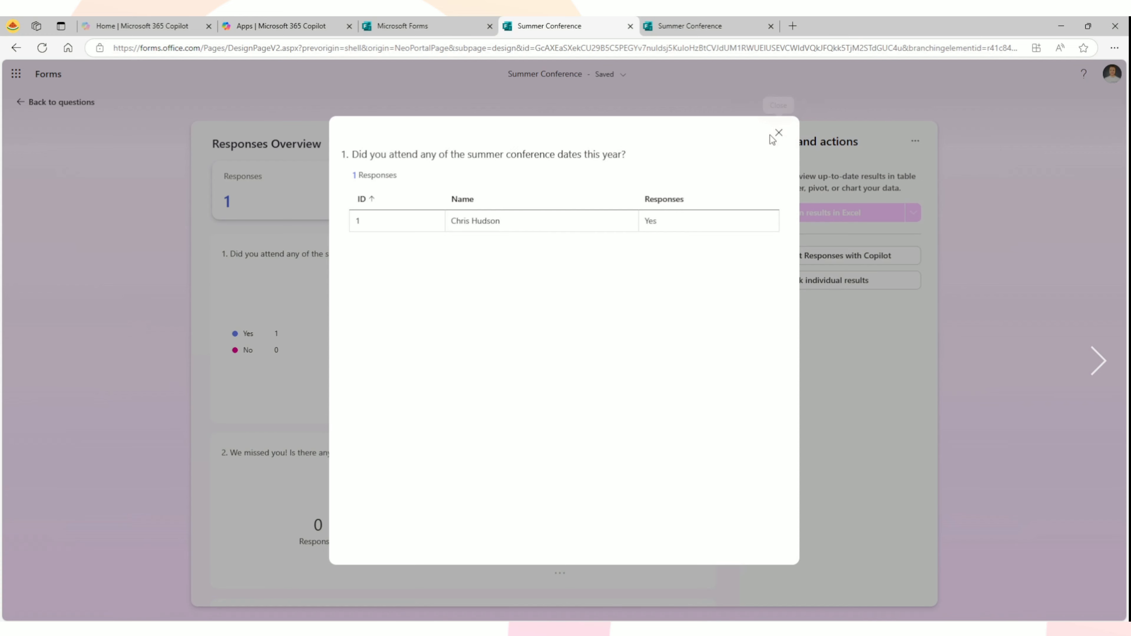
pyautogui.click(779, 133)
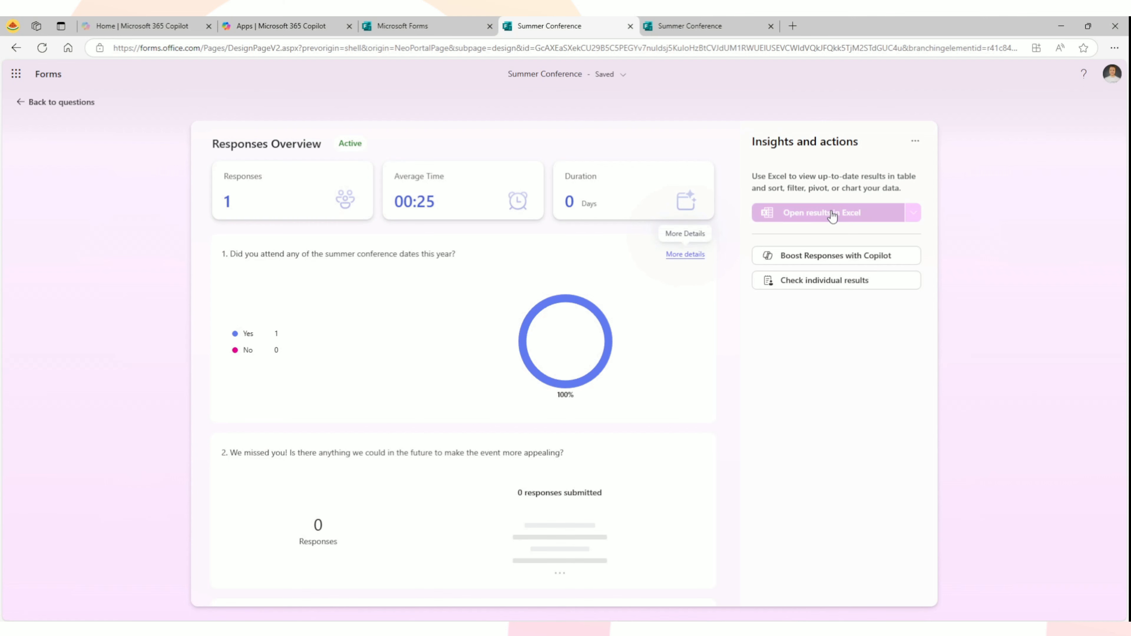
pyautogui.click(914, 214)
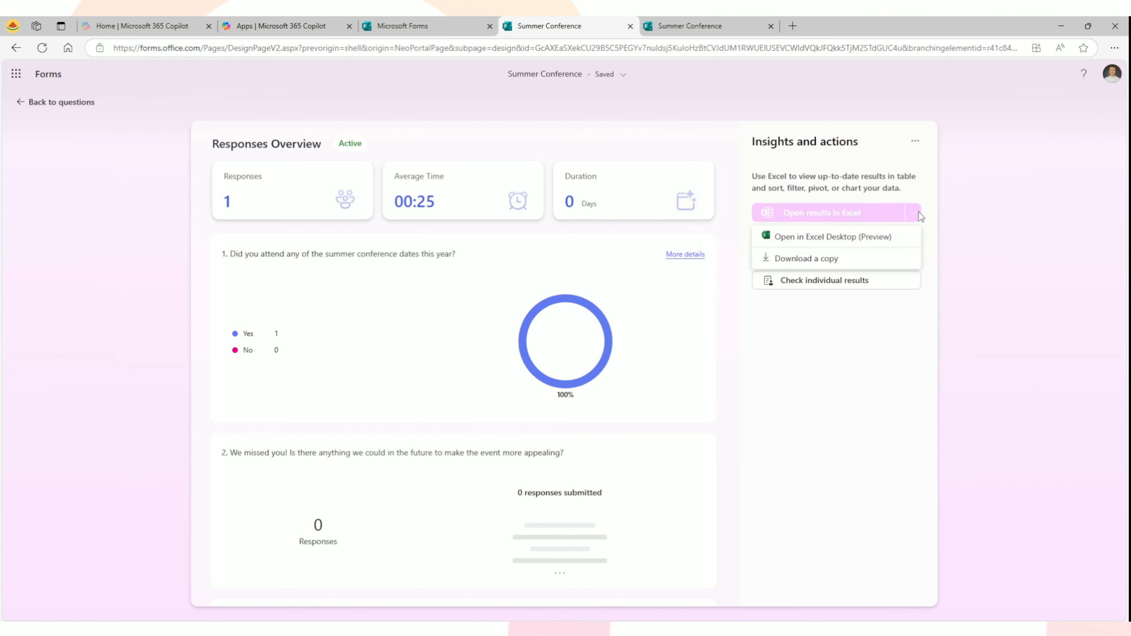
pyautogui.click(846, 347)
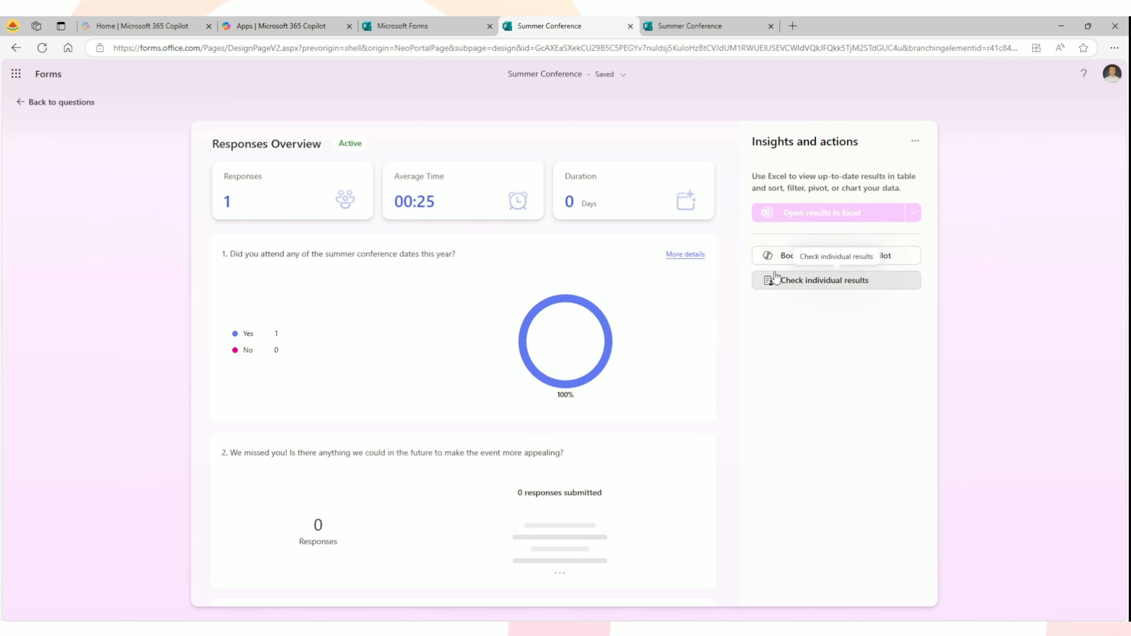
# - View the detailed responses to the question about the attended date and close the details
pyautogui.scroll(-4, 662, 436)
pyautogui.click(692, 444)
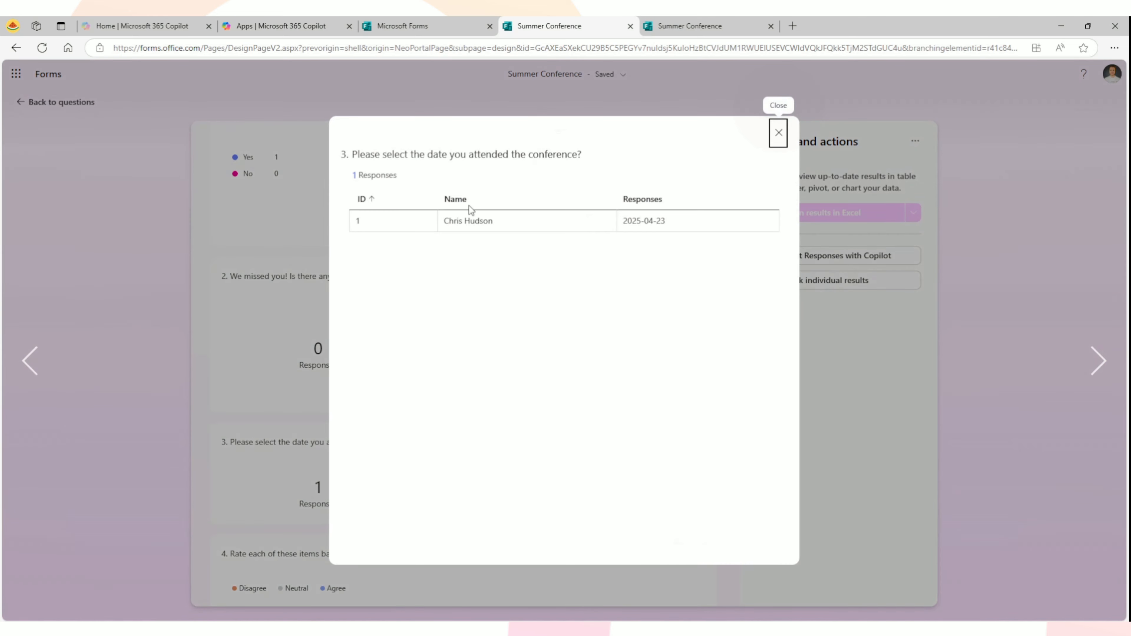
pyautogui.click(779, 132)
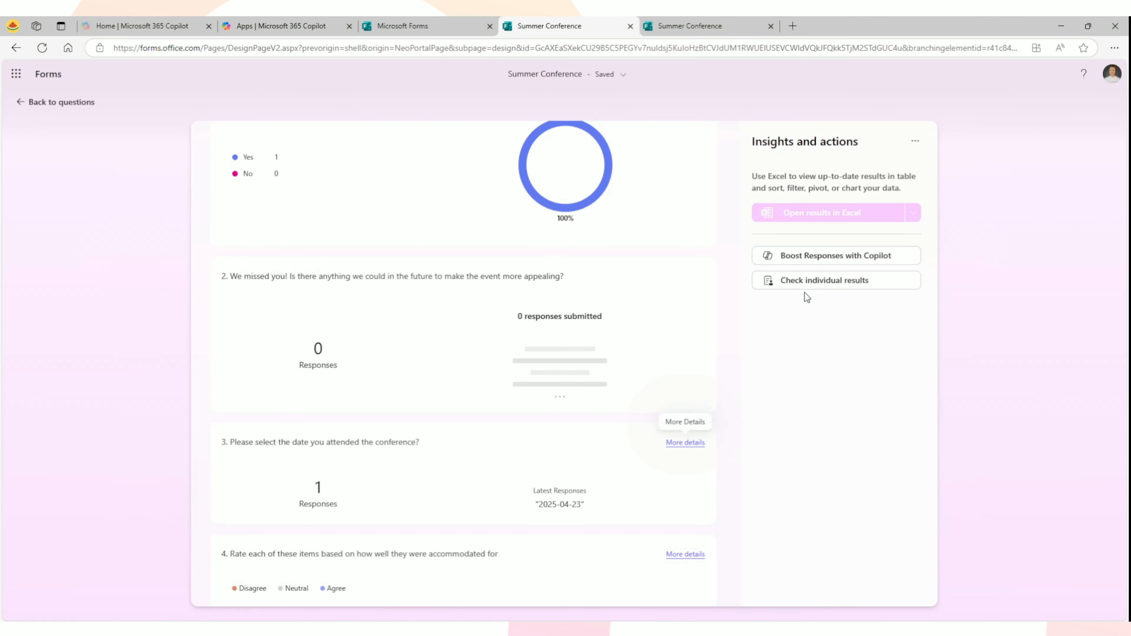
# - Review the individual response to every question and return to the responses overview
pyautogui.click(814, 287)
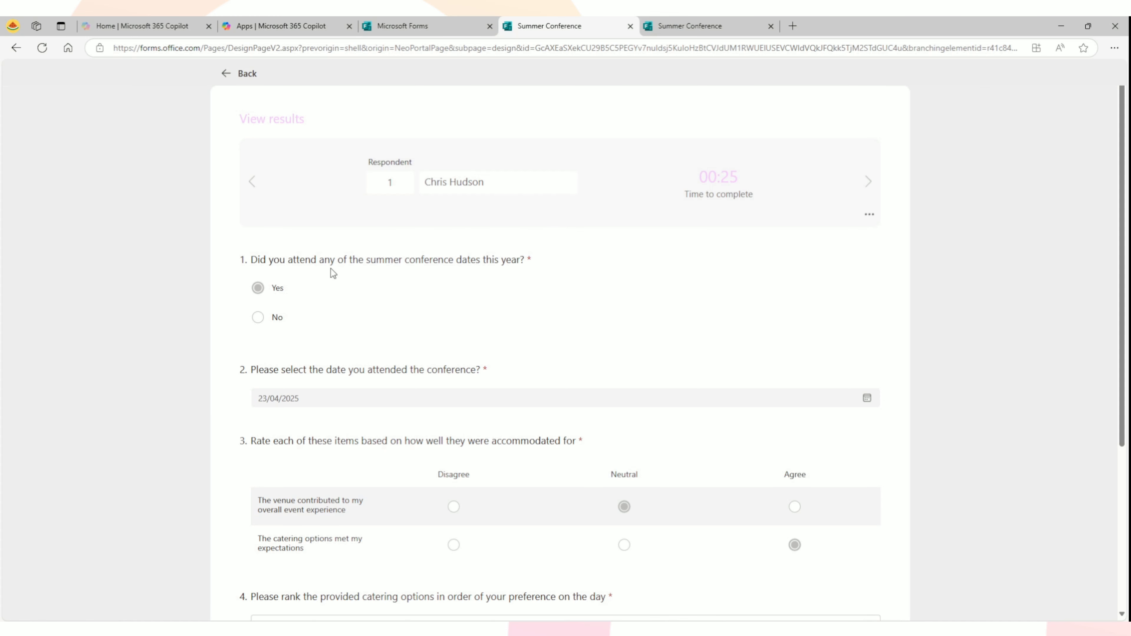
pyautogui.scroll(-4, 393, 343)
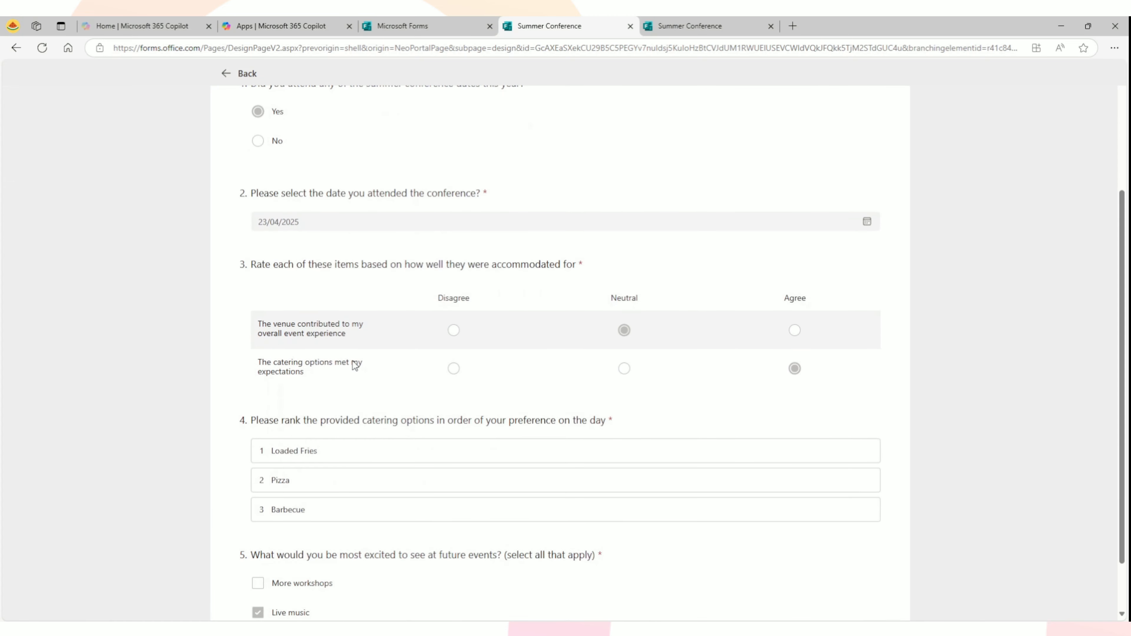
pyautogui.scroll(-2, 353, 361)
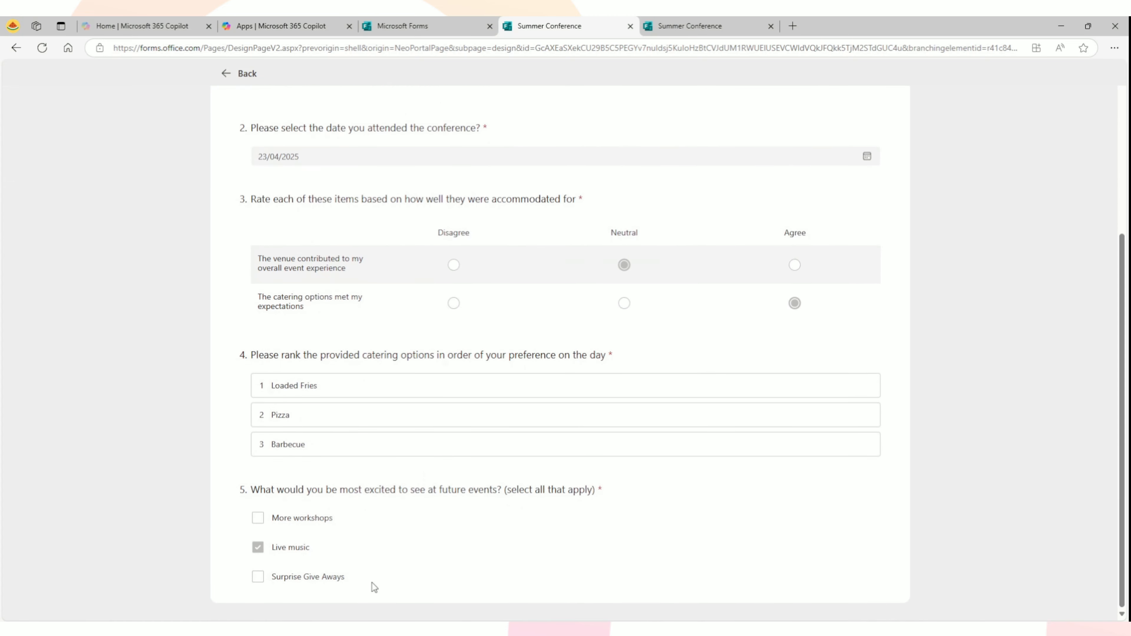
pyautogui.scroll(5, 260, 513)
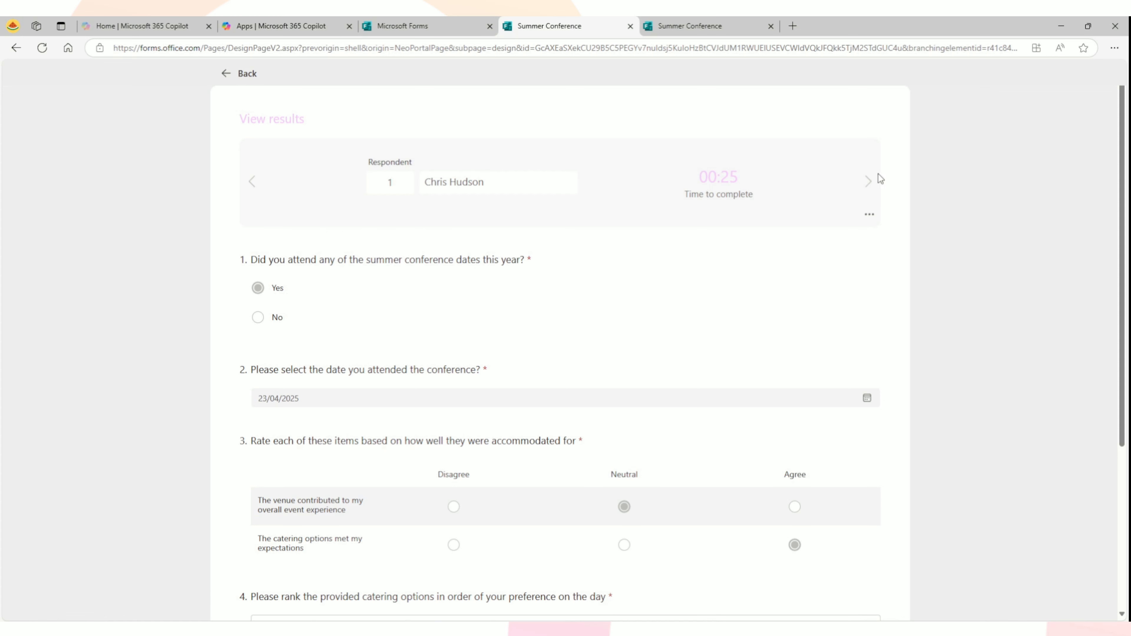
pyautogui.click(234, 76)
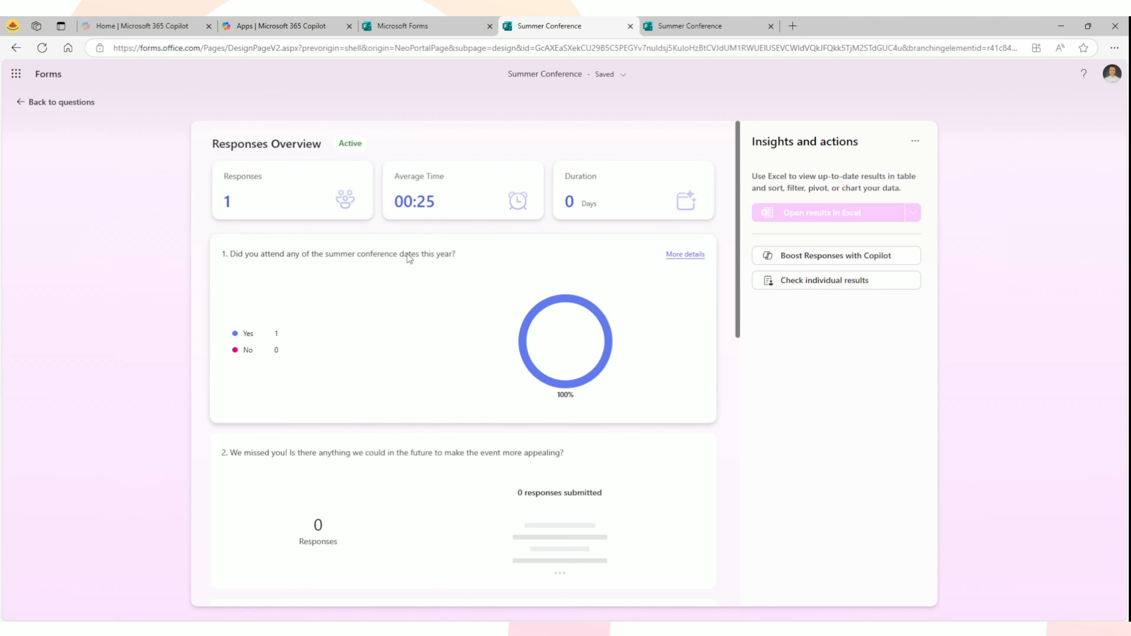
# - Return to the questions and examine the form's collaboration and template duplication options
pyautogui.click(29, 102)
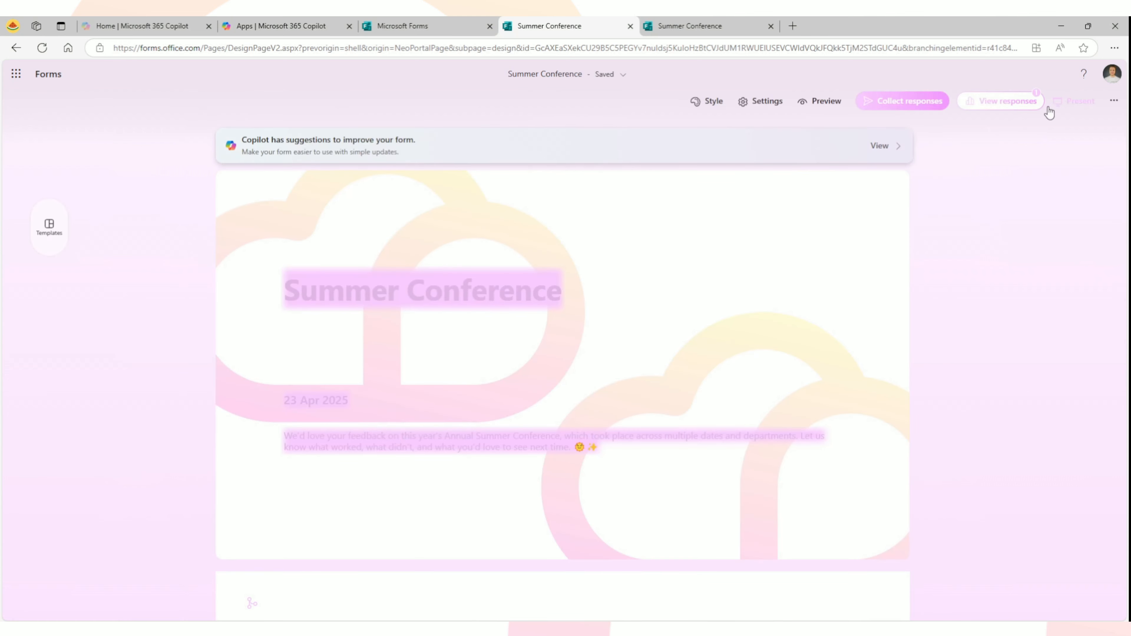
pyautogui.click(1120, 102)
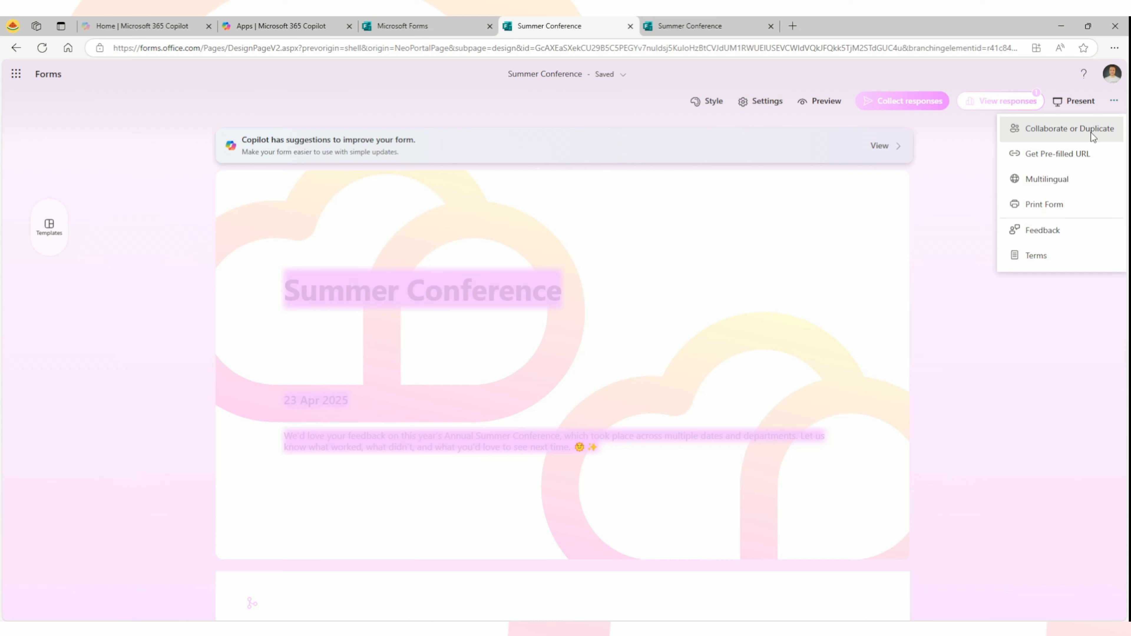
pyautogui.click(1092, 131)
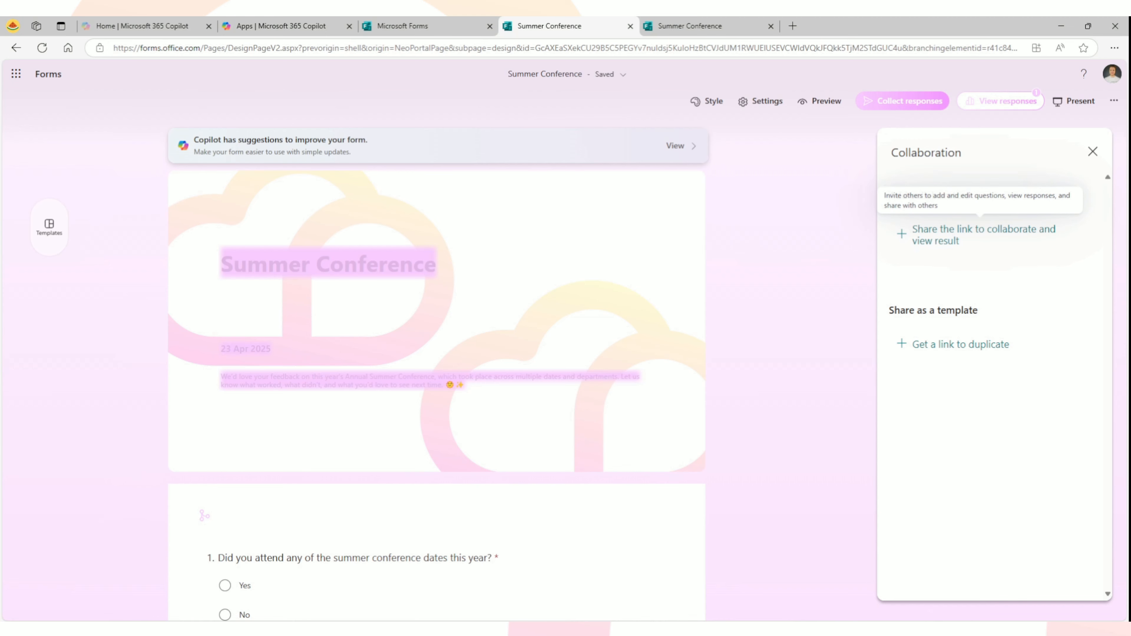
pyautogui.click(1093, 154)
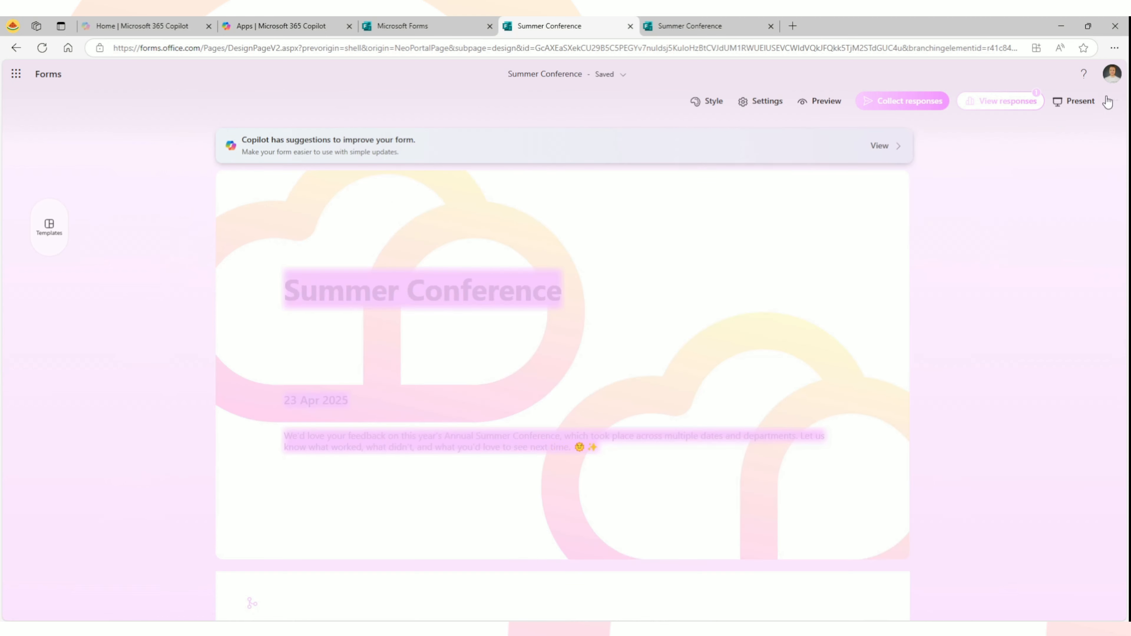
pyautogui.click(1114, 100)
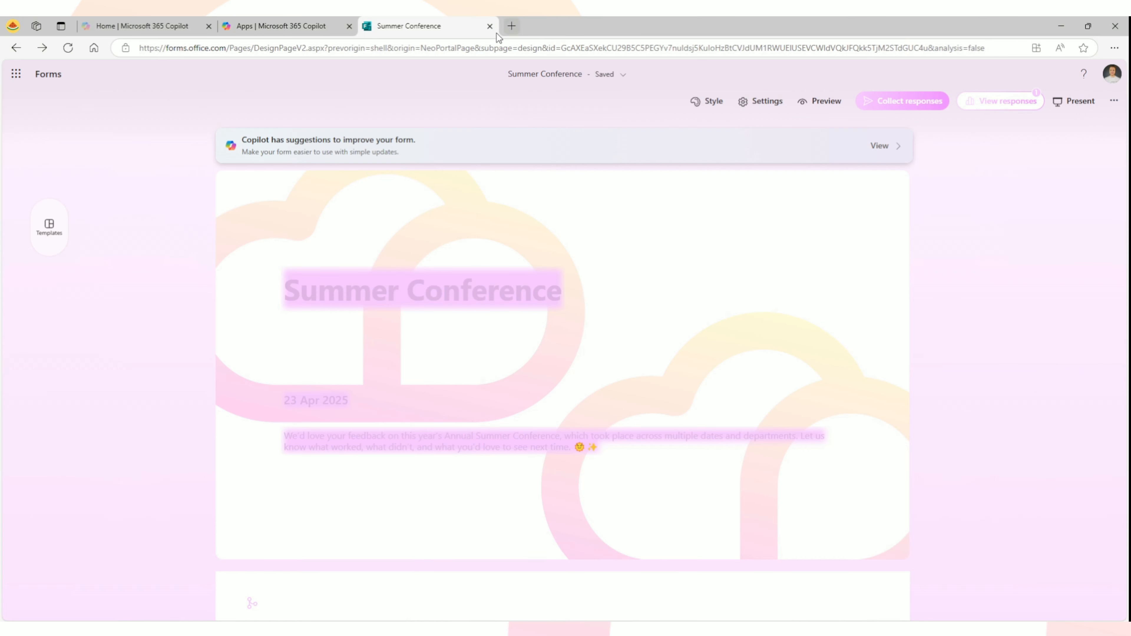
# - Create a new quiz from the Forms home page without a Copilot draft and title it "Maths Test Q1'2025"
pyautogui.click(48, 74)
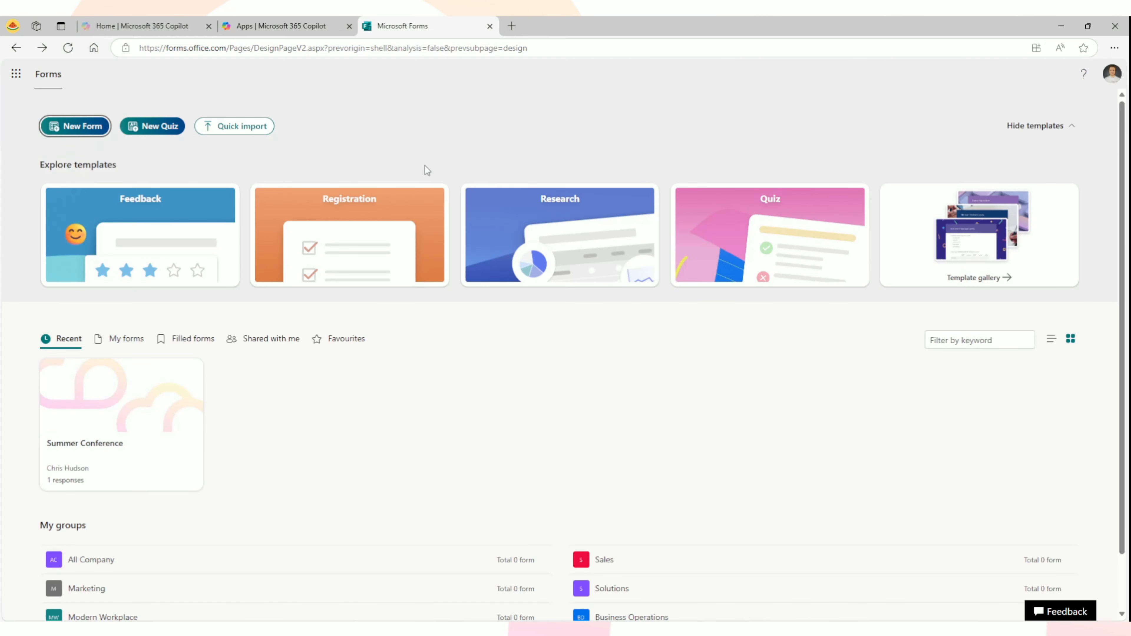
pyautogui.click(167, 133)
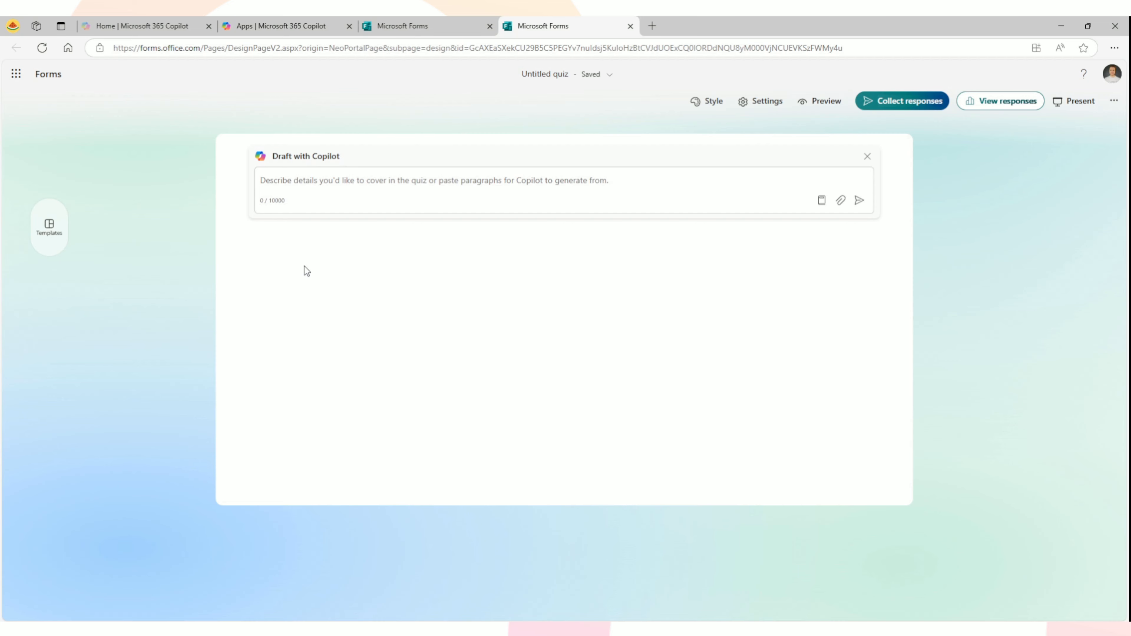
pyautogui.click(867, 158)
pyautogui.click(490, 184)
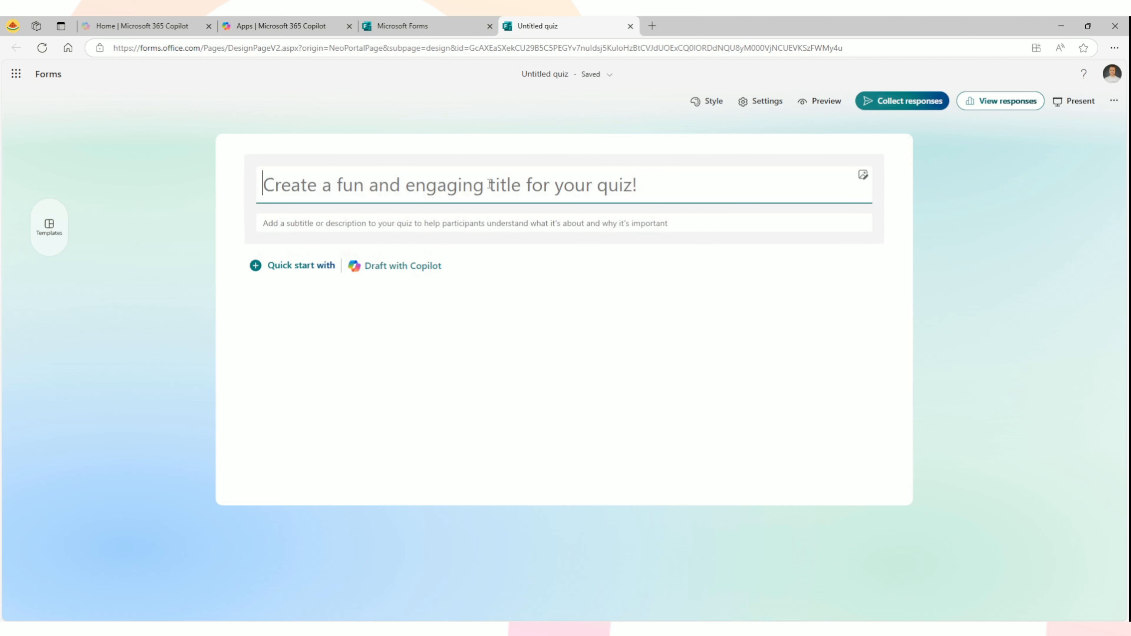
pyautogui.write("Maths Test Q1'2025")
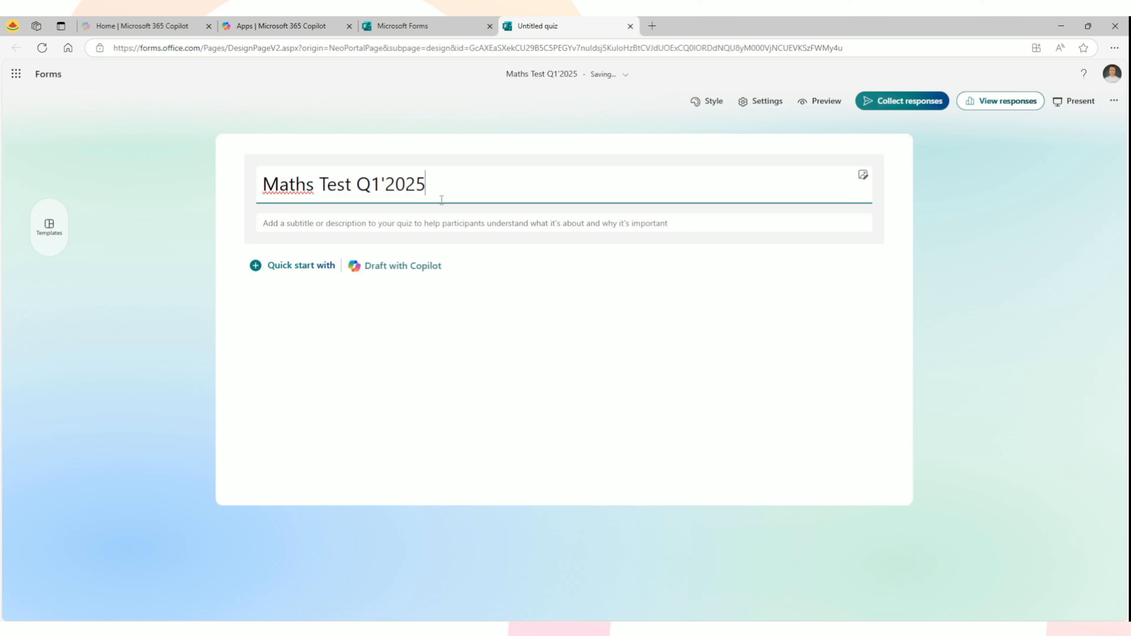
# - Add a choice question reading "Solve x" and enable the Maths option for it
pyautogui.click(255, 266)
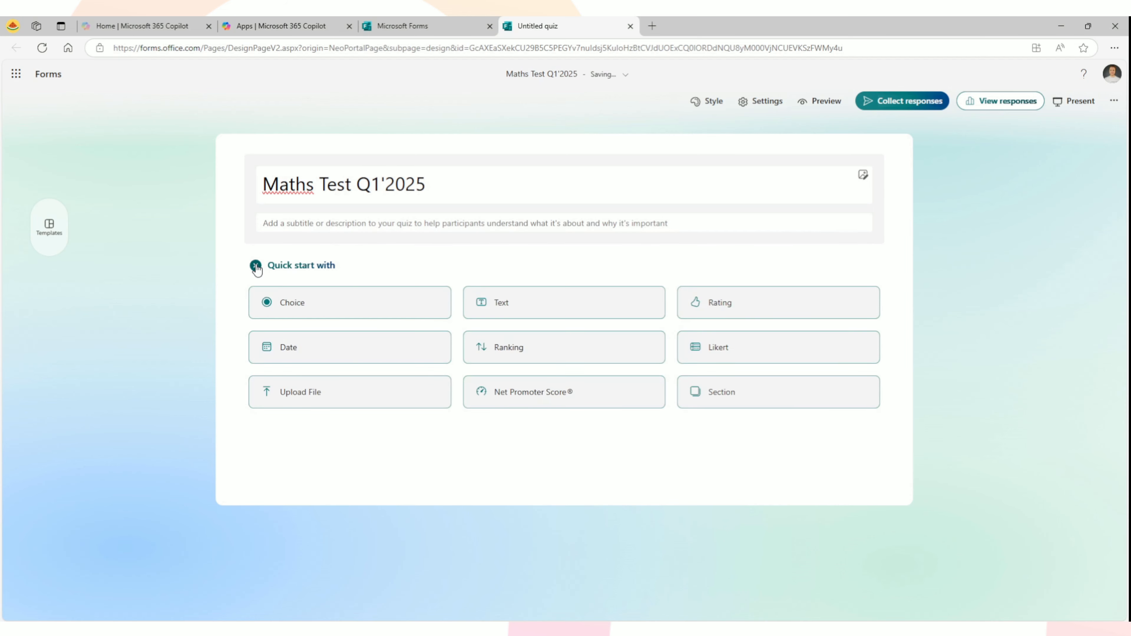
pyautogui.click(325, 307)
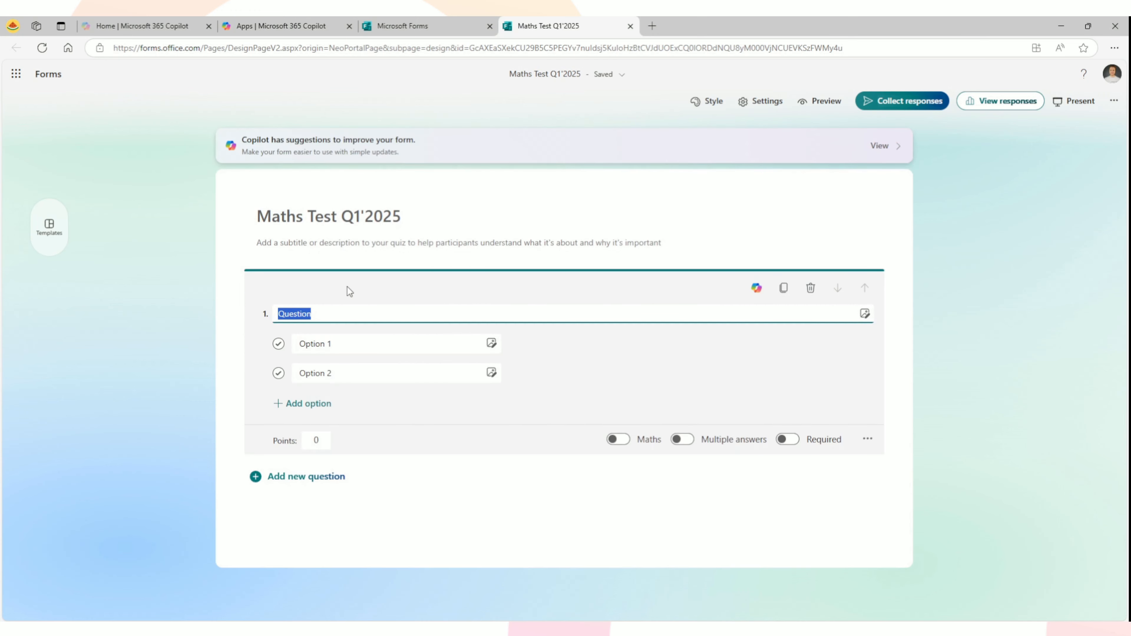
pyautogui.write('Solve x')
pyautogui.click(623, 440)
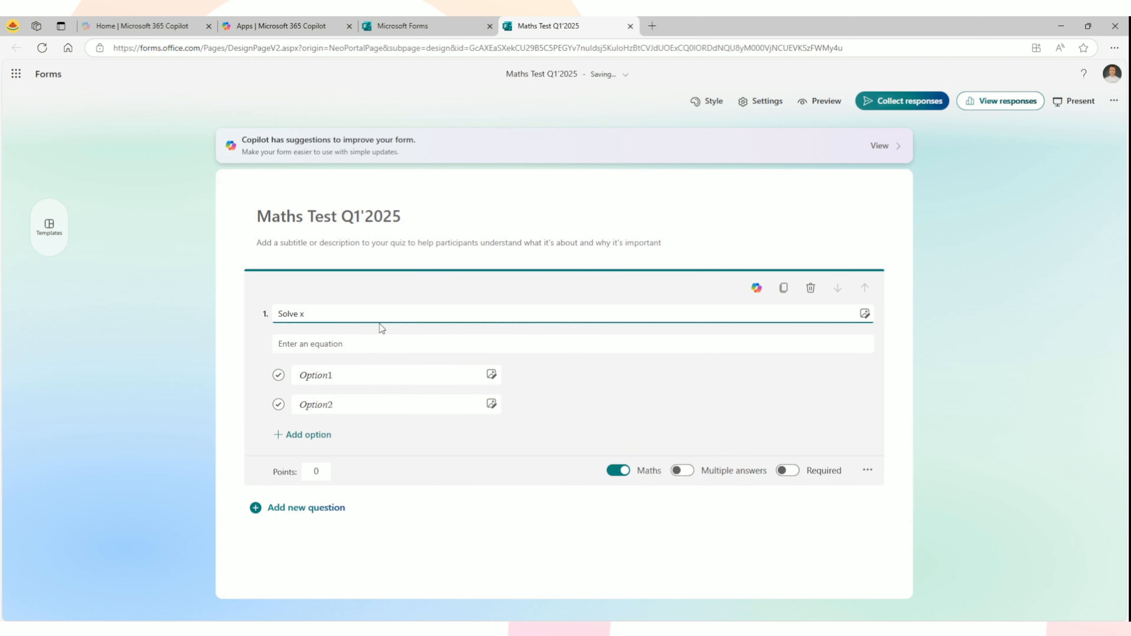
# - Enter the equation x + 2 = 5 for the "Solve x" question
pyautogui.click(352, 344)
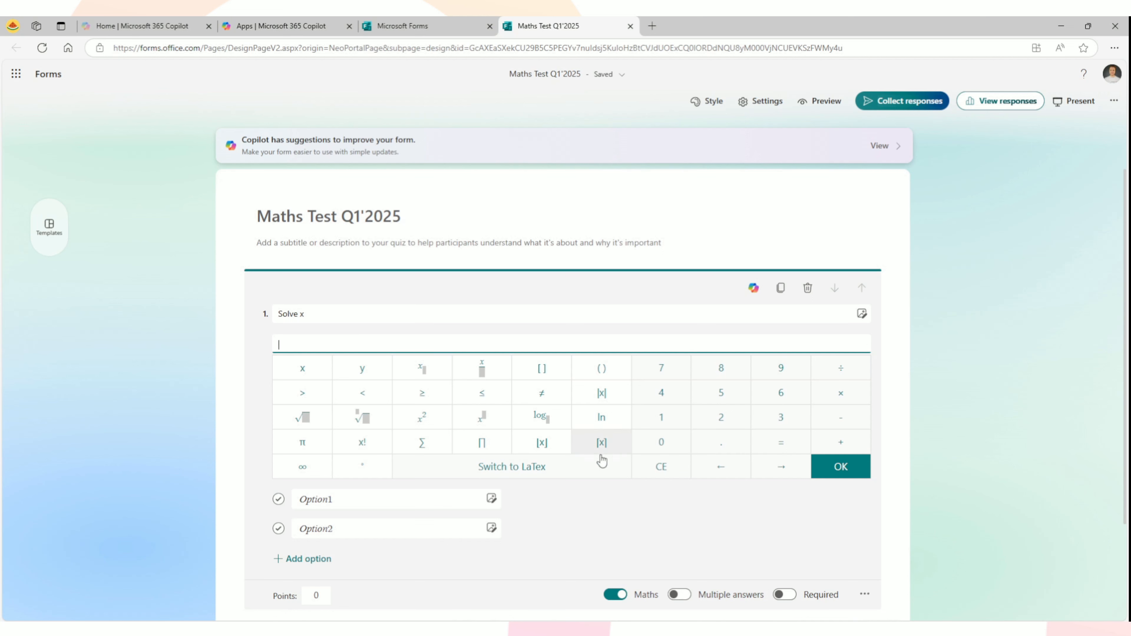
pyautogui.click(317, 379)
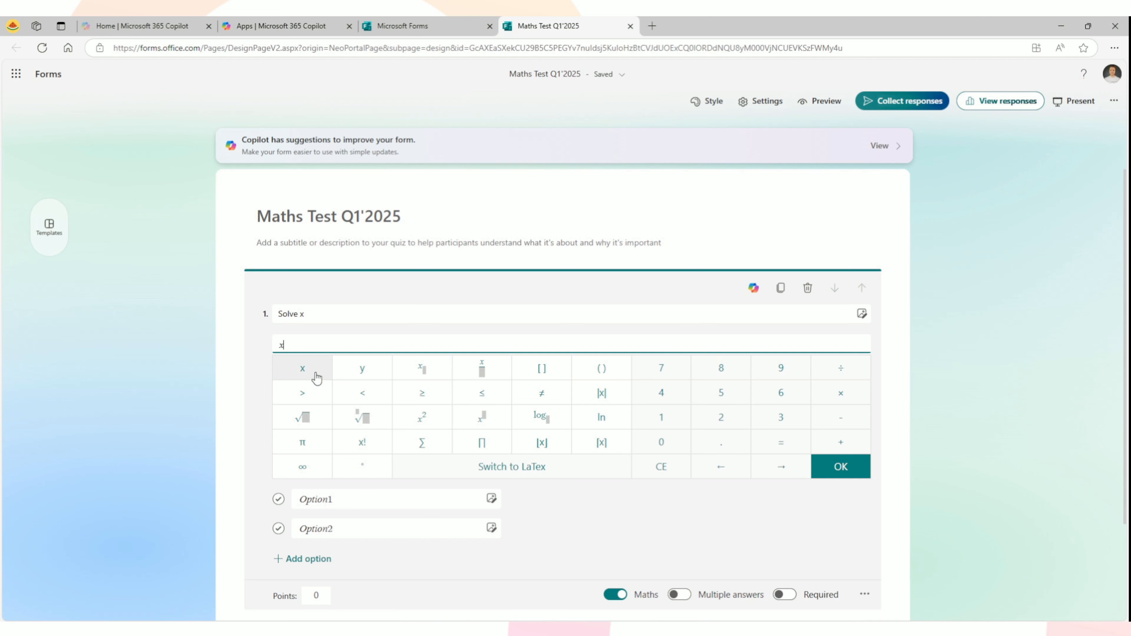
pyautogui.click(835, 444)
pyautogui.click(725, 424)
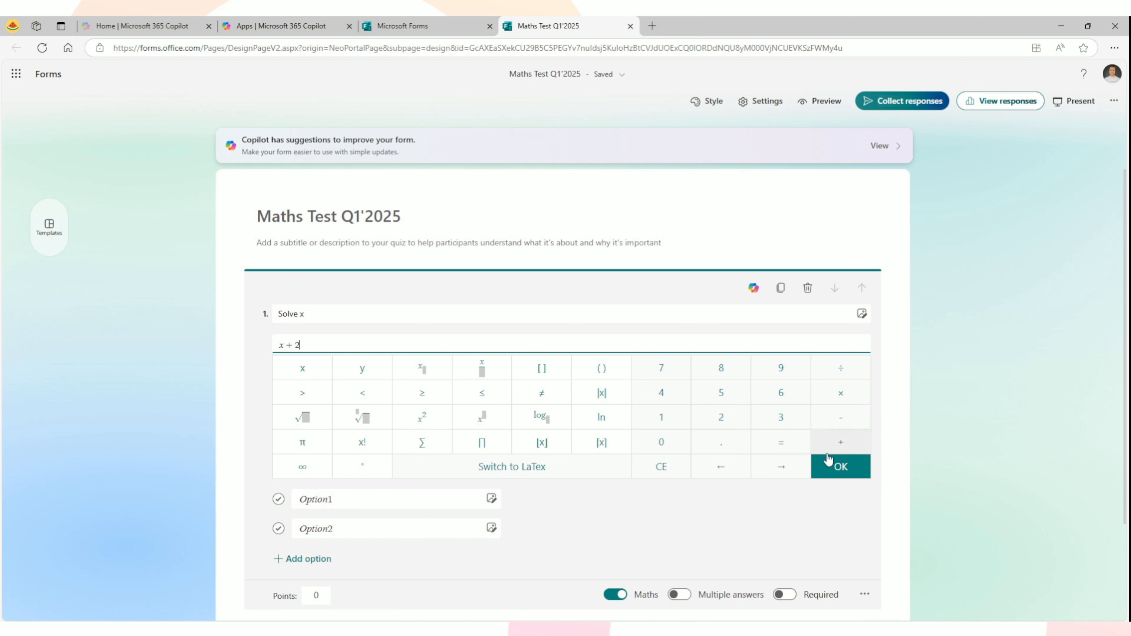
pyautogui.click(773, 443)
pyautogui.click(721, 392)
pyautogui.click(854, 475)
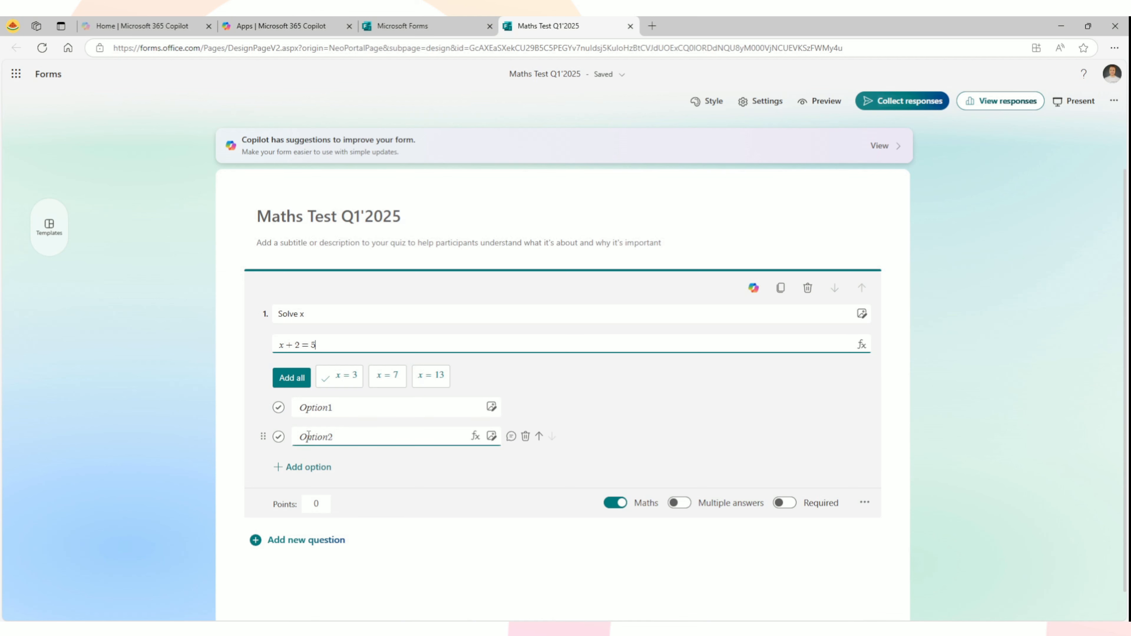
# - Add all suggested answers to the "Solve x" question, keep x = 3 as the correct one, and set its points to 25
pyautogui.click(296, 378)
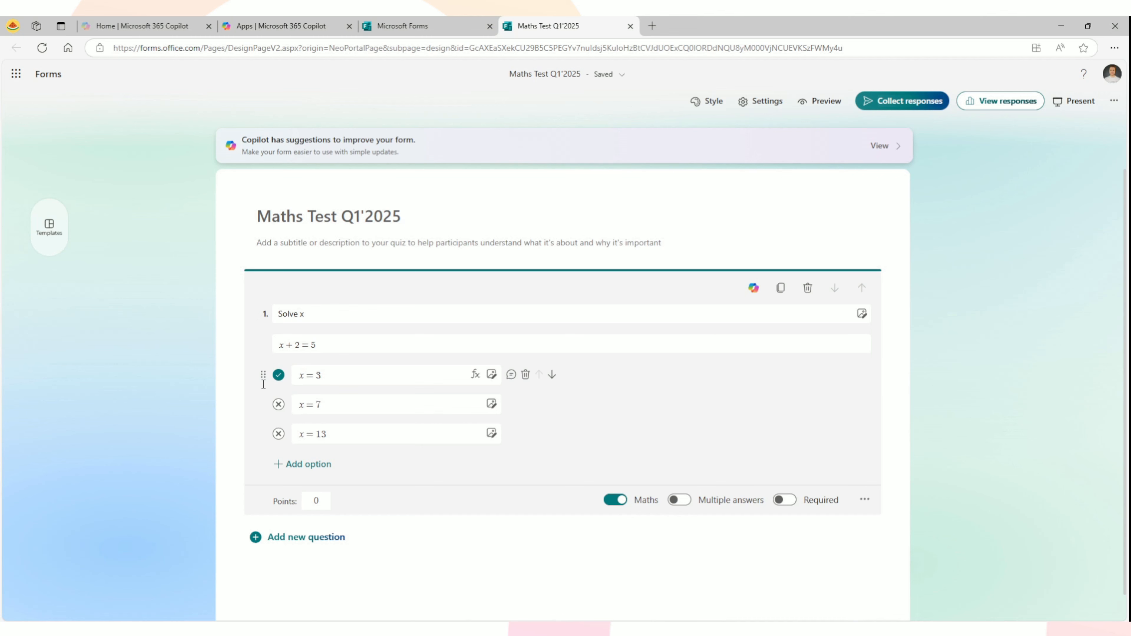
pyautogui.click(279, 375)
pyautogui.click(278, 376)
pyautogui.click(323, 374)
pyautogui.click(312, 502)
pyautogui.doubleClick(317, 501)
# - Add a text question reading "What is the square root of 81?" and switch off its Maths option
pyautogui.click(307, 538)
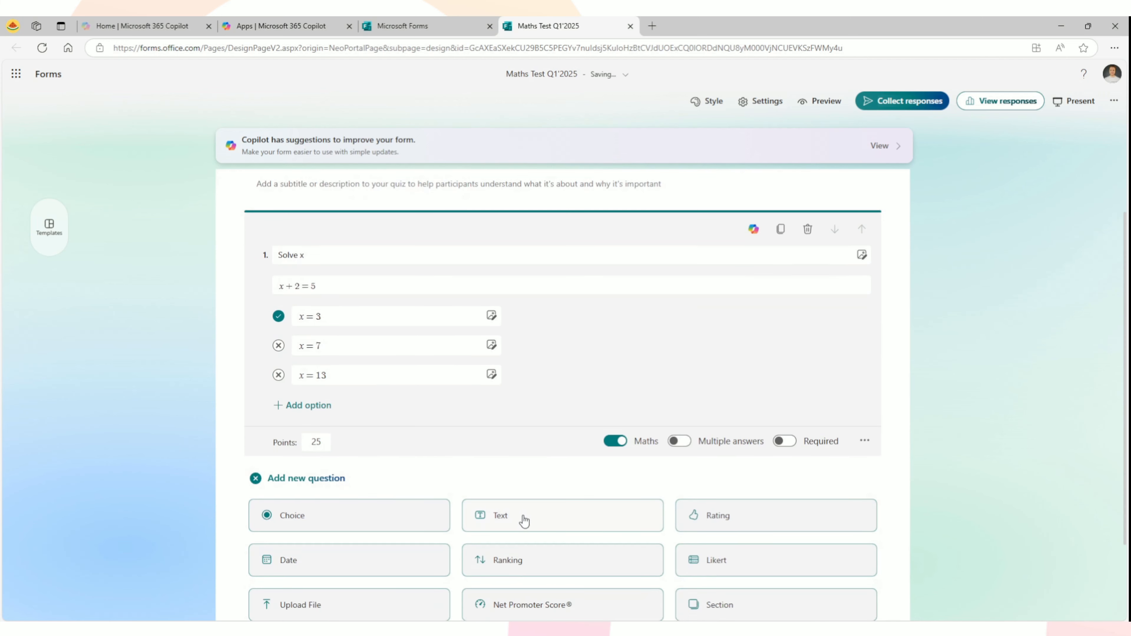
pyautogui.click(522, 520)
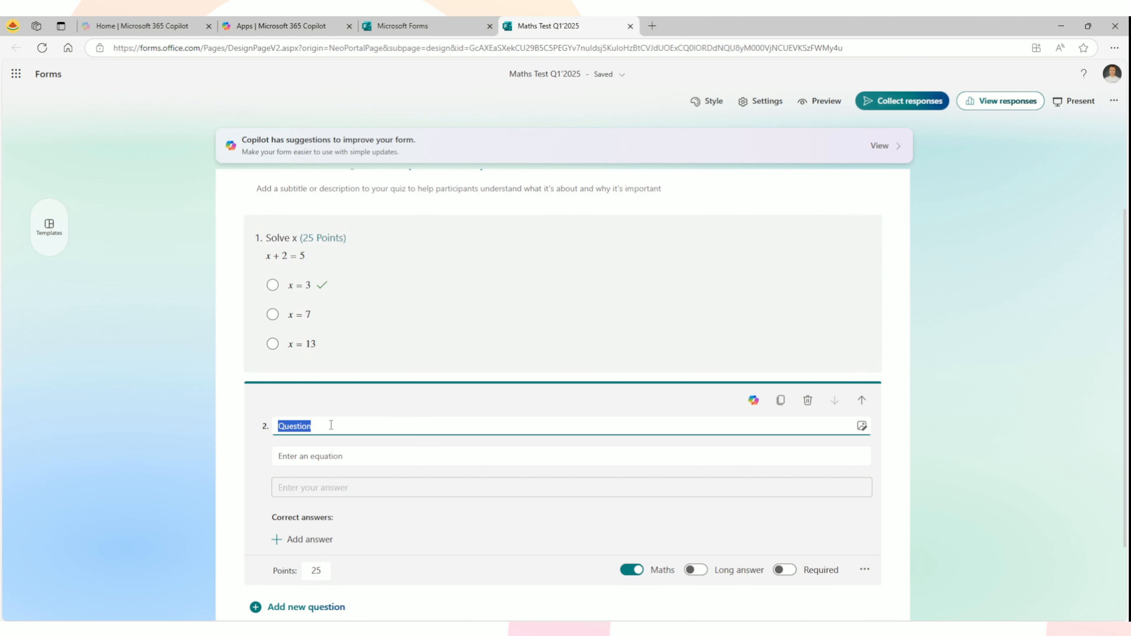
pyautogui.write('What i')
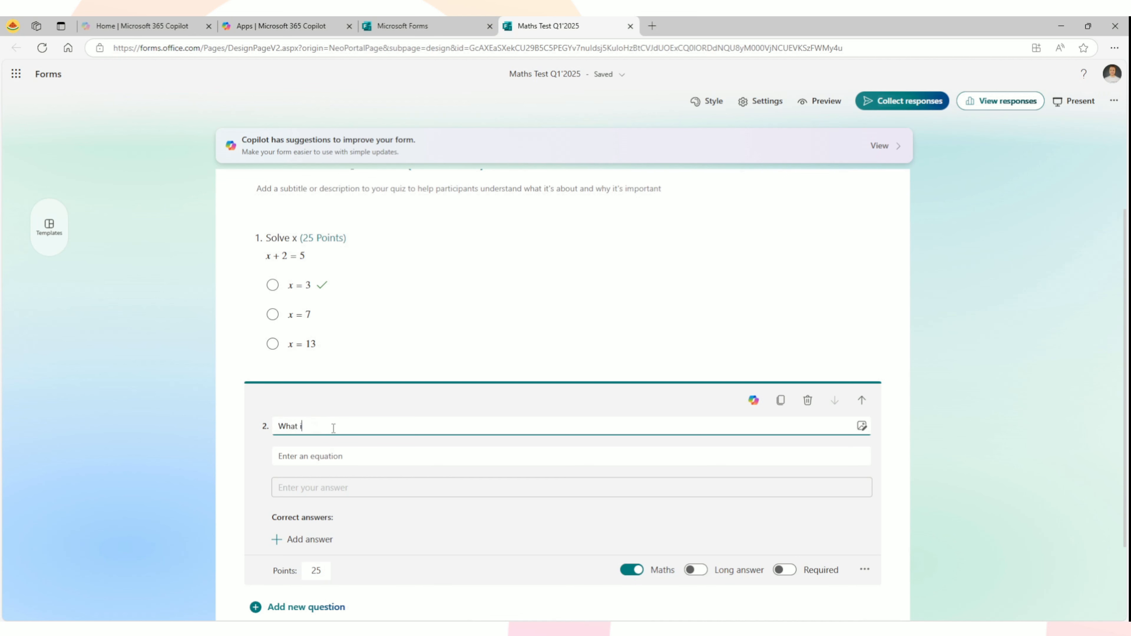
pyautogui.write('s the sq')
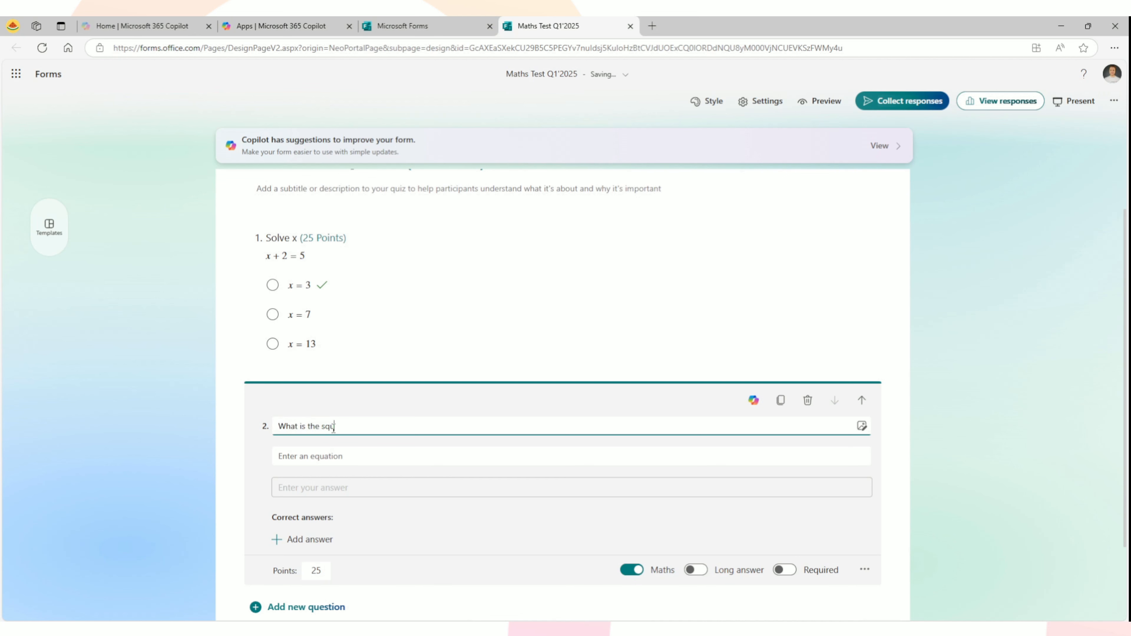
pyautogui.write('uare root of 81?')
pyautogui.click(629, 572)
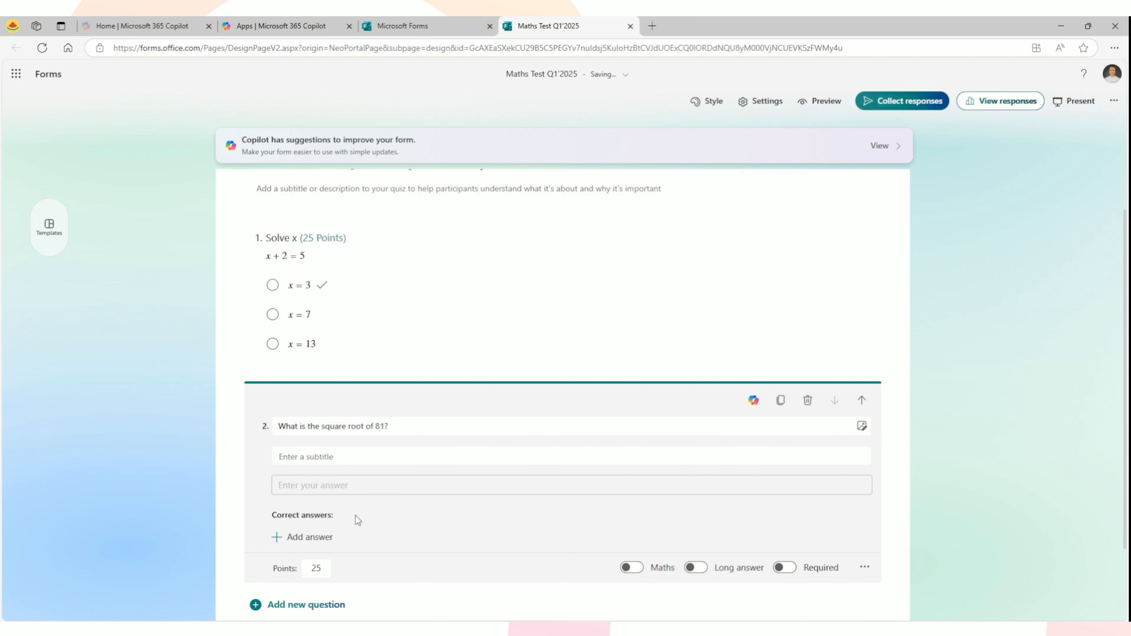
# - Add 9 as the correct answer to the square root question
pyautogui.scroll(-2, 352, 515)
pyautogui.scroll(2, 276, 462)
pyautogui.click(419, 295)
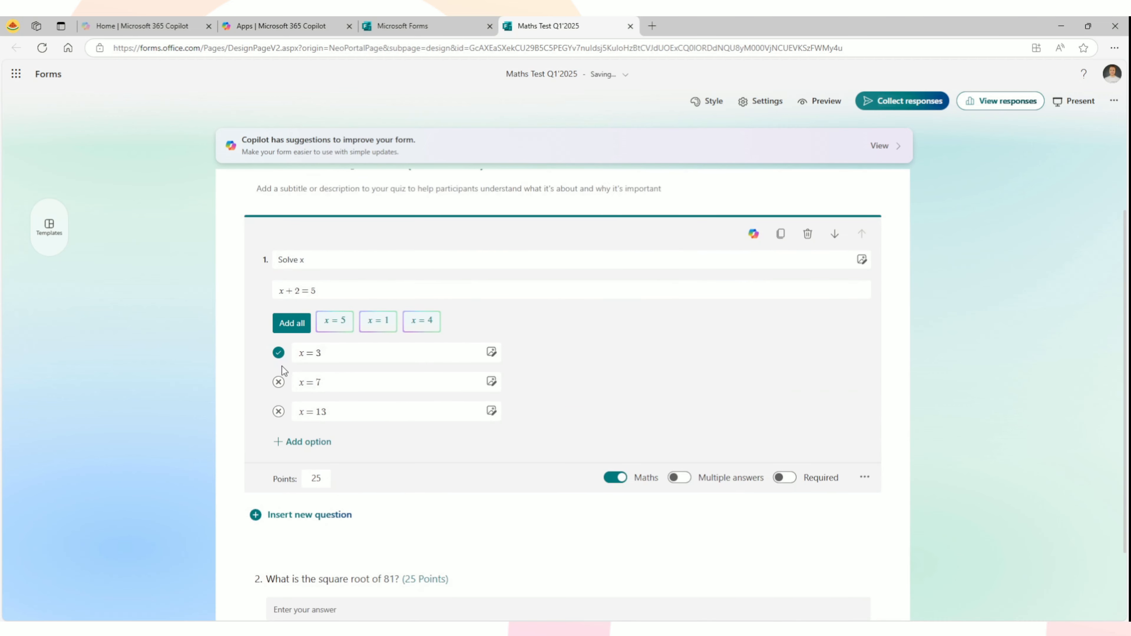
pyautogui.scroll(-3, 431, 482)
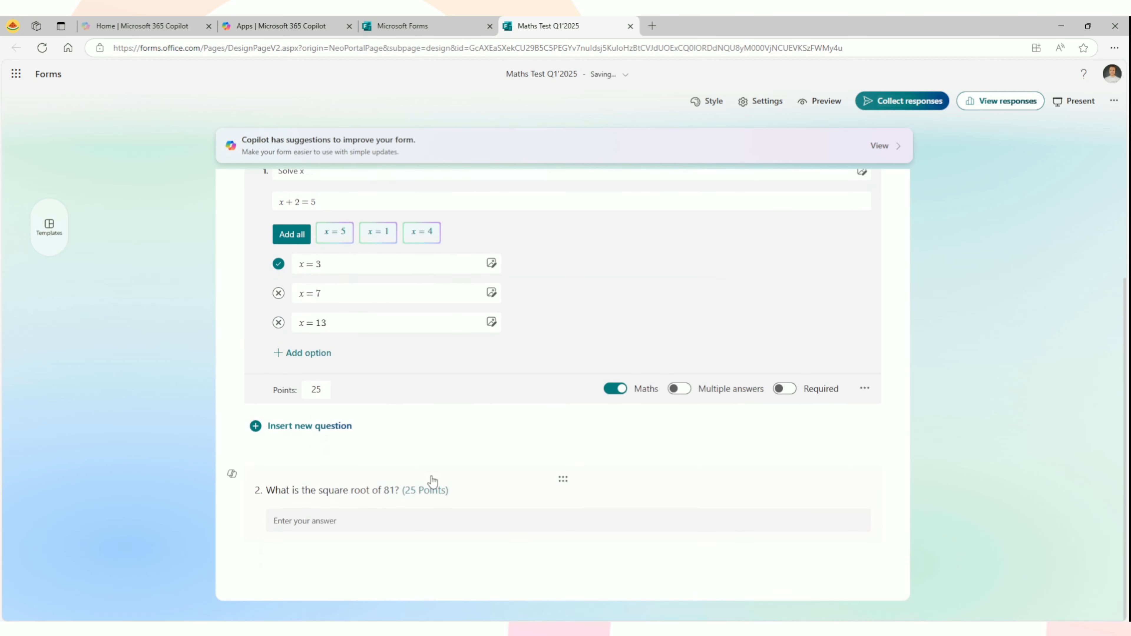
pyautogui.click(473, 493)
pyautogui.click(298, 450)
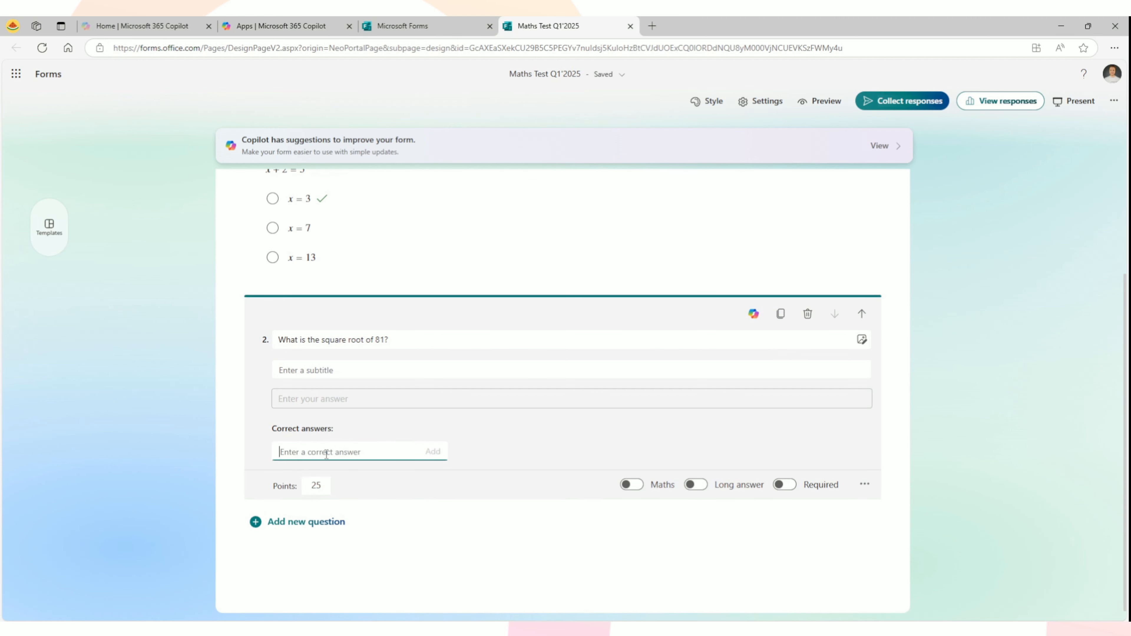
pyautogui.write('9')
pyautogui.click(436, 454)
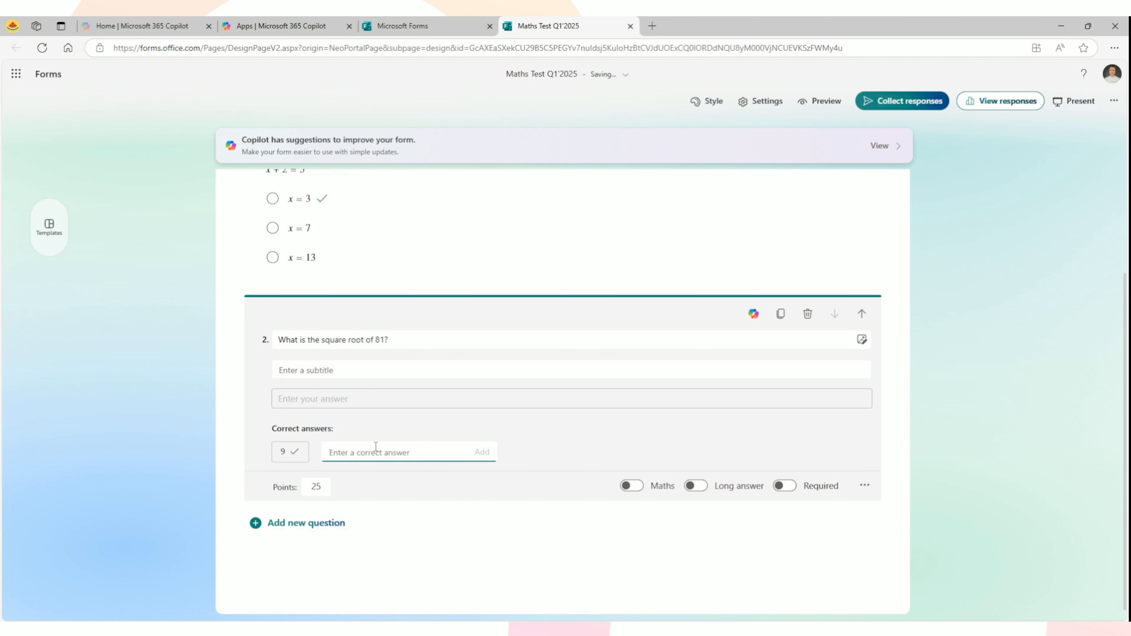
pyautogui.click(537, 452)
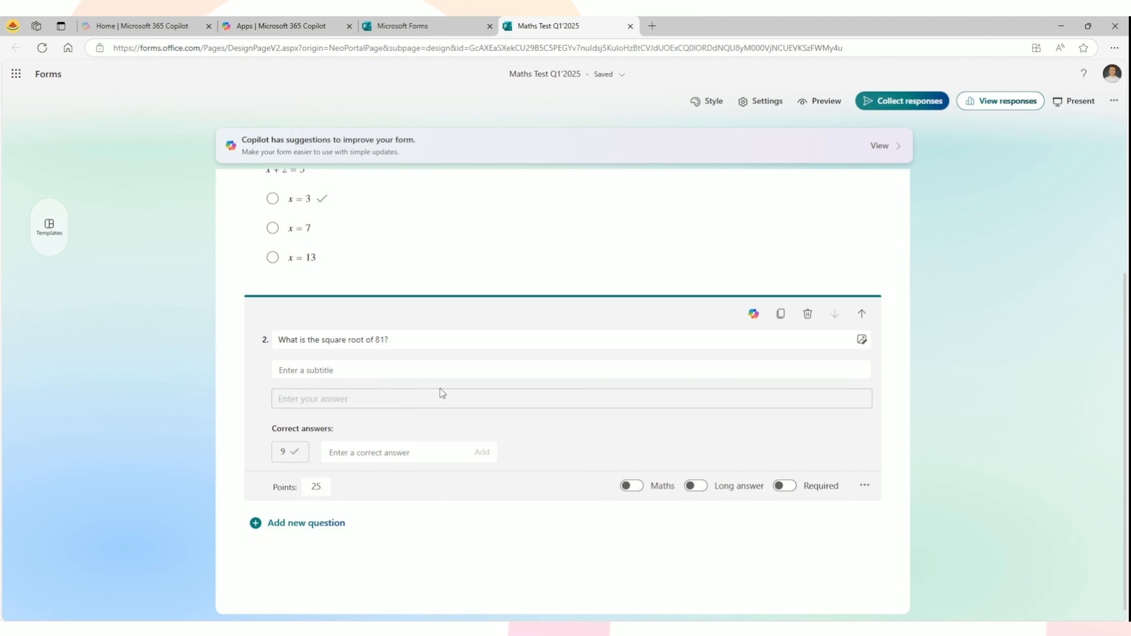
# - Restrict the answer to the square root question to the Number type
pyautogui.click(864, 487)
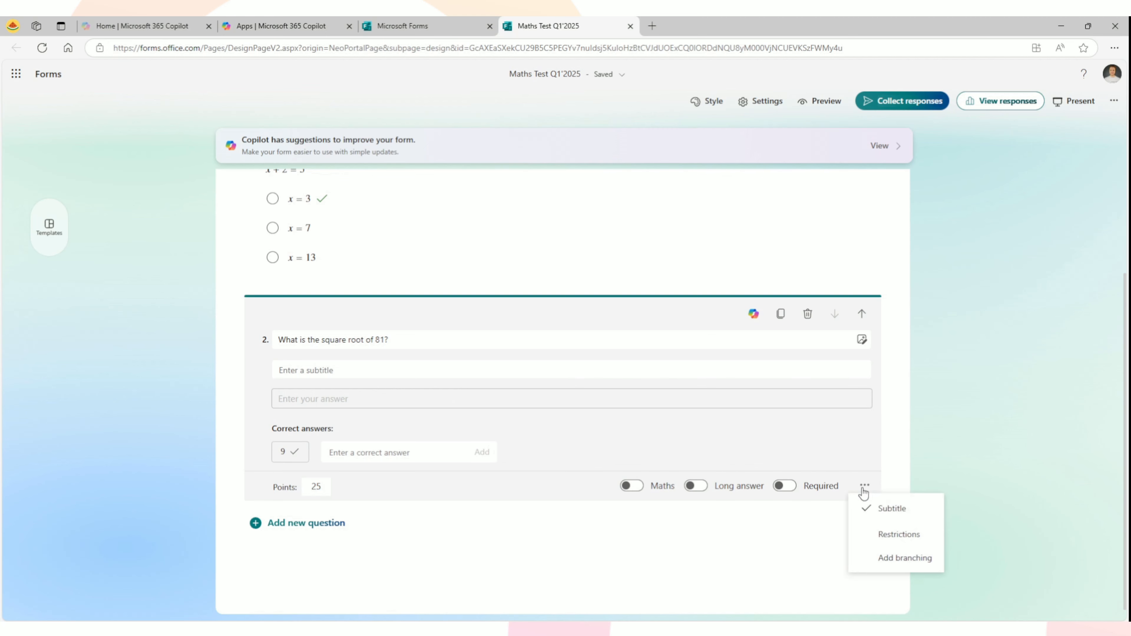
pyautogui.click(913, 536)
pyautogui.click(363, 492)
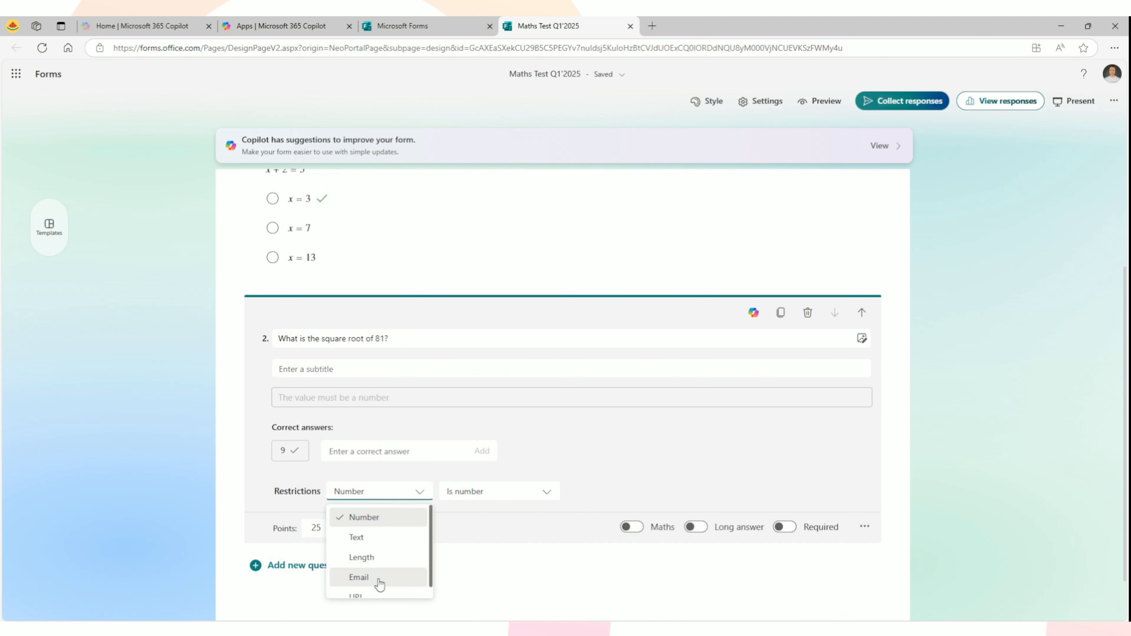
pyautogui.click(390, 519)
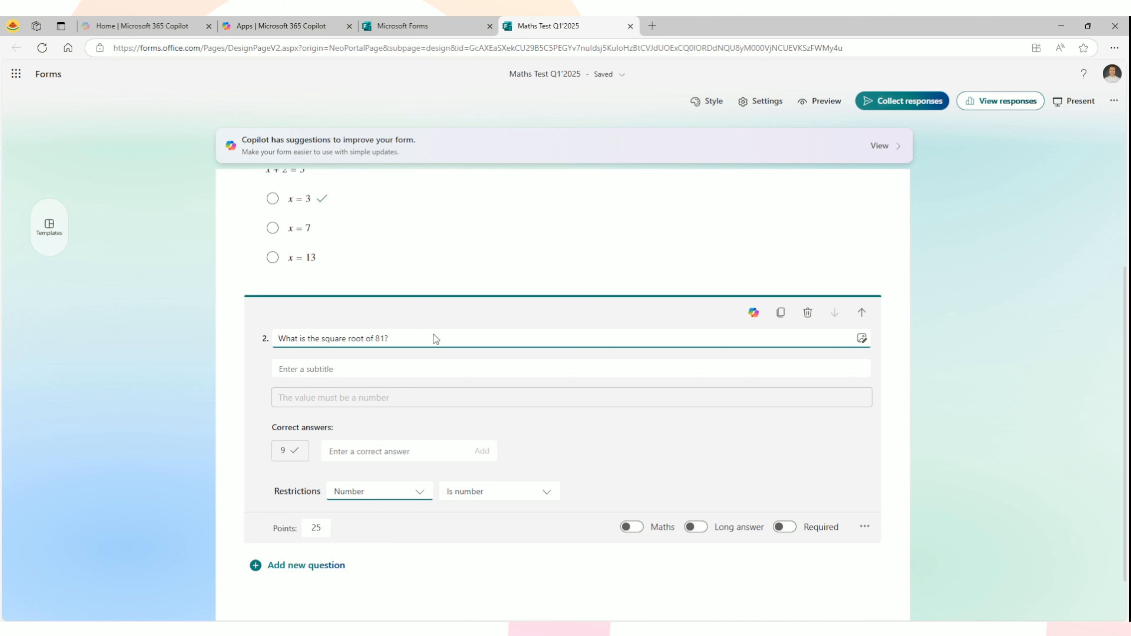
# - Add a choice question reading "Solve x & y" and switch on its Maths option
pyautogui.moveTo(292, 459)
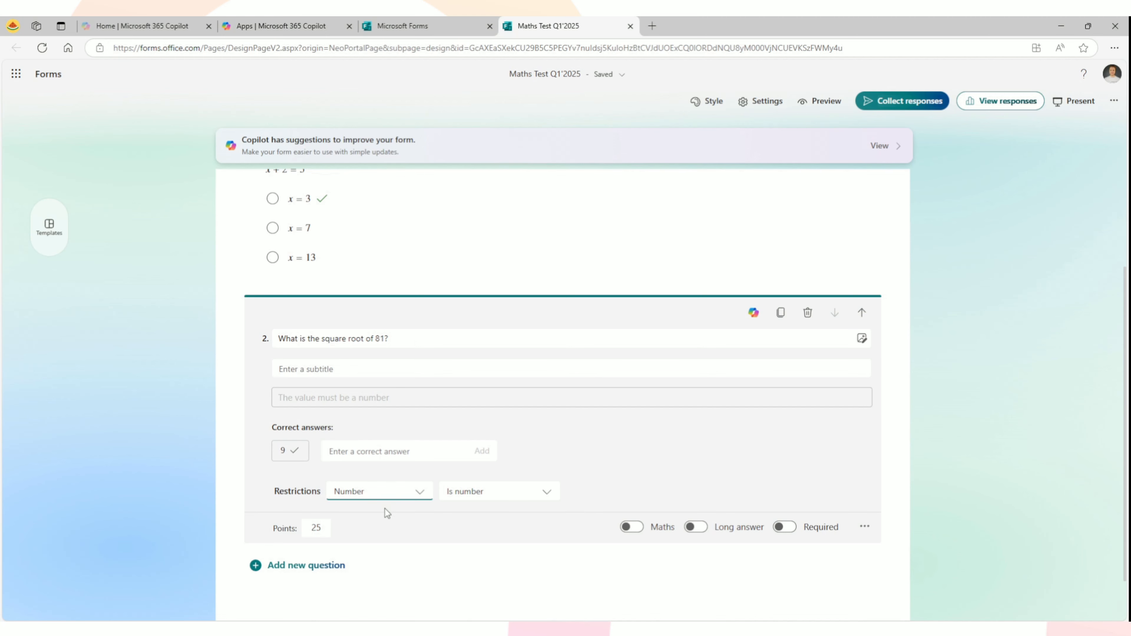
pyautogui.click(294, 568)
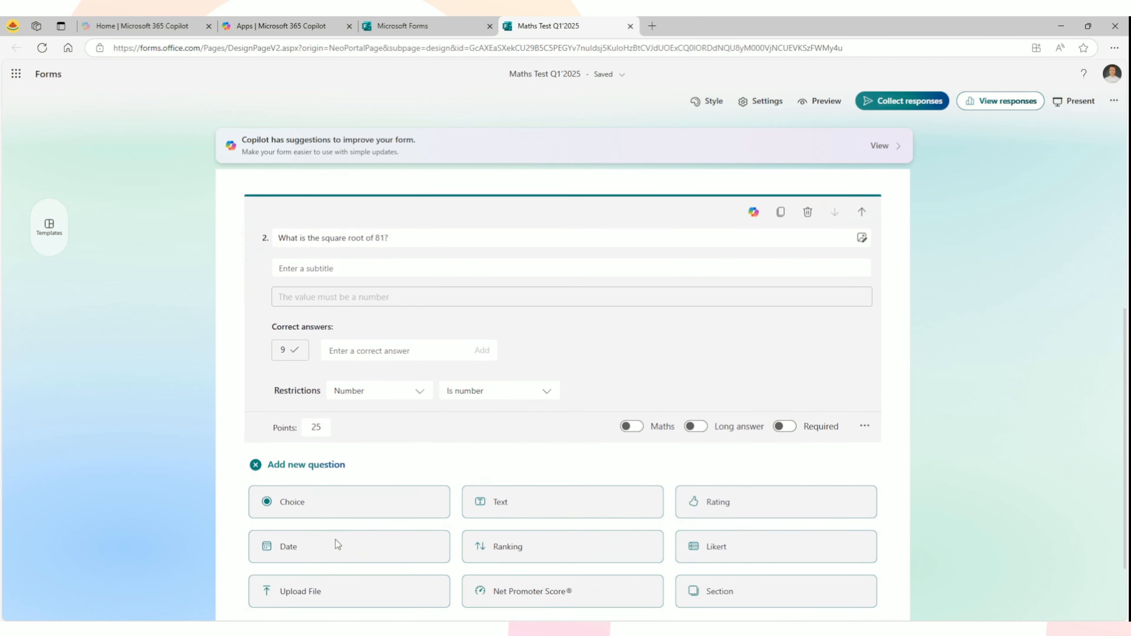
pyautogui.click(342, 429)
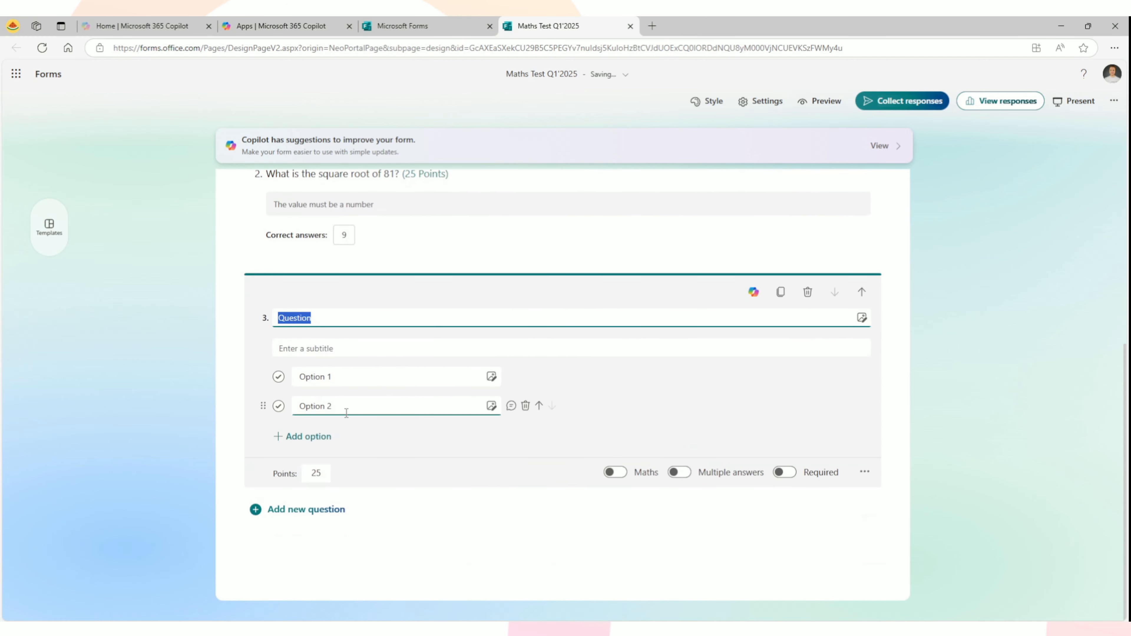
pyautogui.write('So')
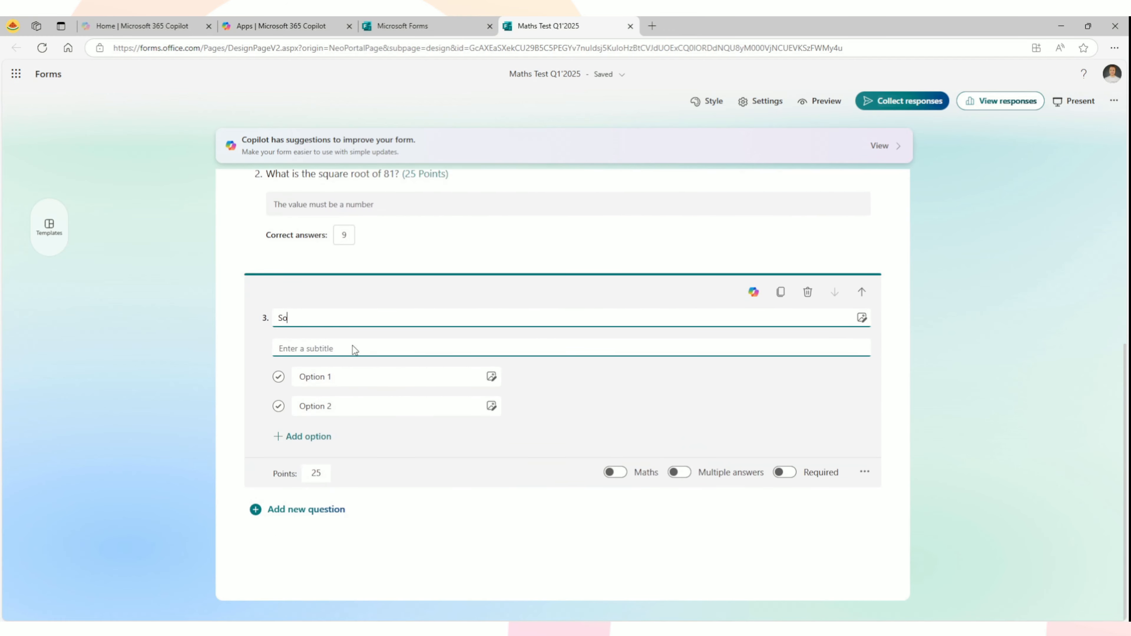
pyautogui.write('lve x & y')
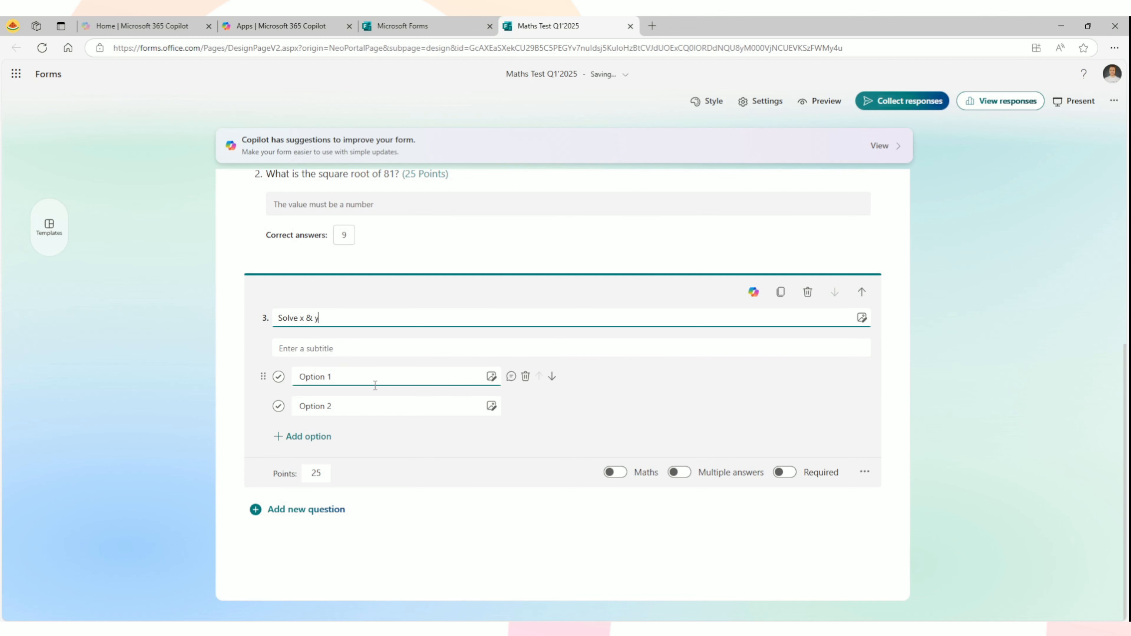
pyautogui.click(614, 472)
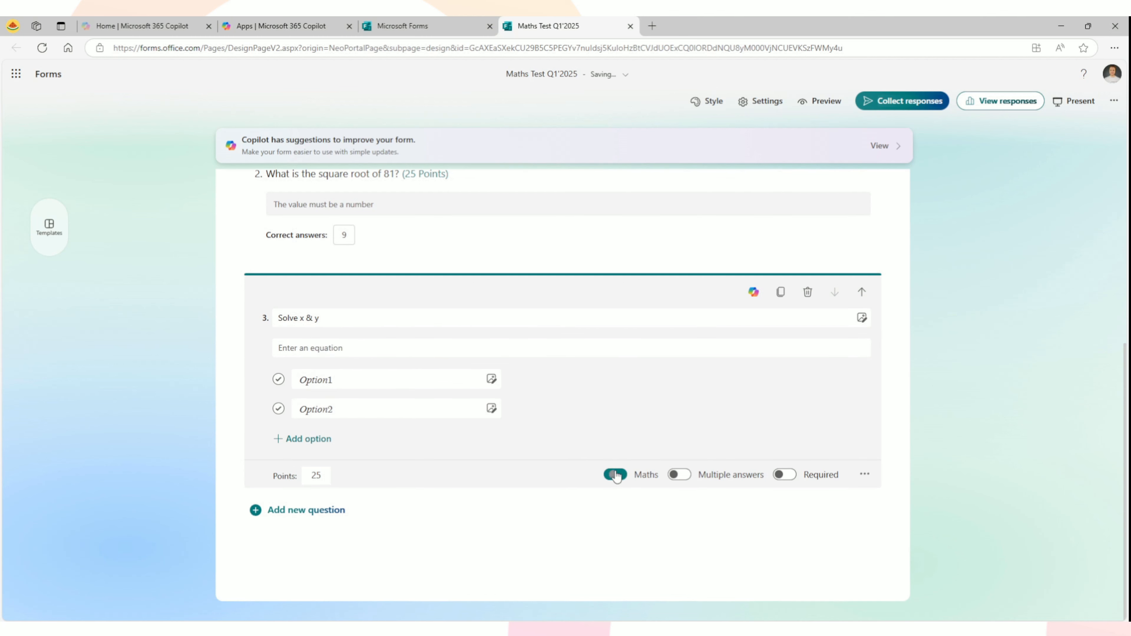
# - Enter the equation x × y = 20 for the "Solve x & y" question
pyautogui.click(363, 347)
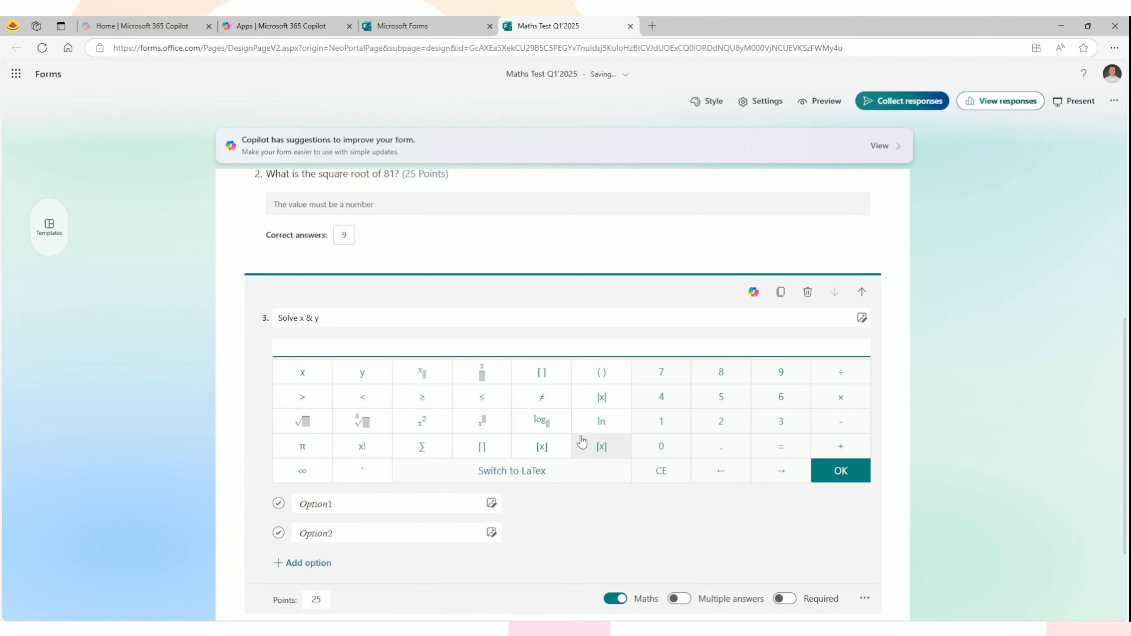
pyautogui.click(314, 376)
pyautogui.click(838, 403)
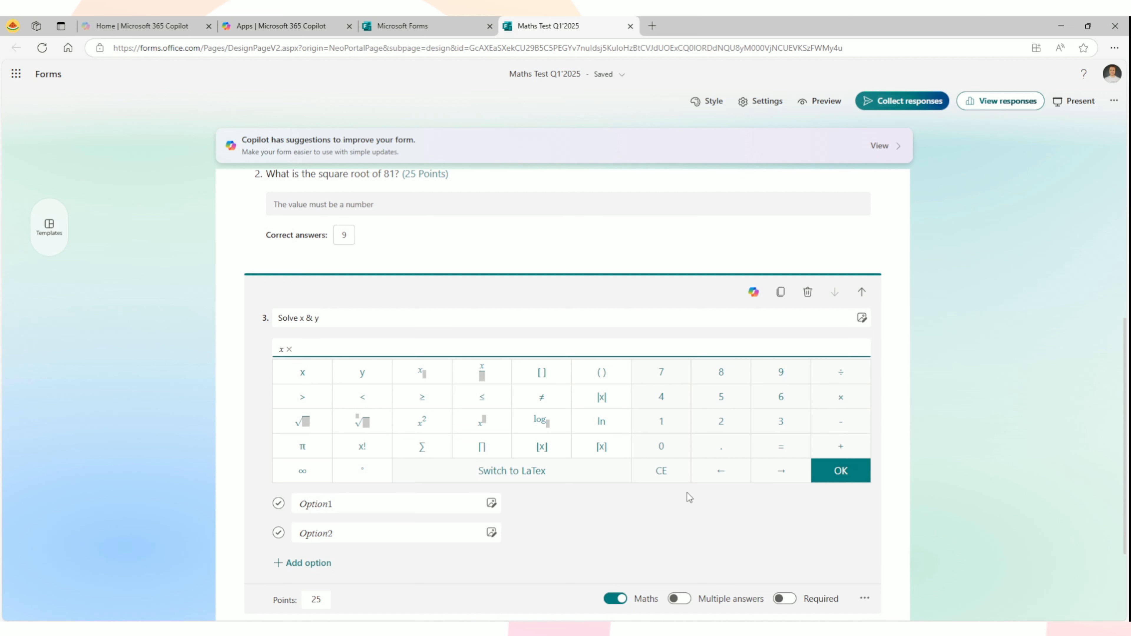
pyautogui.click(365, 377)
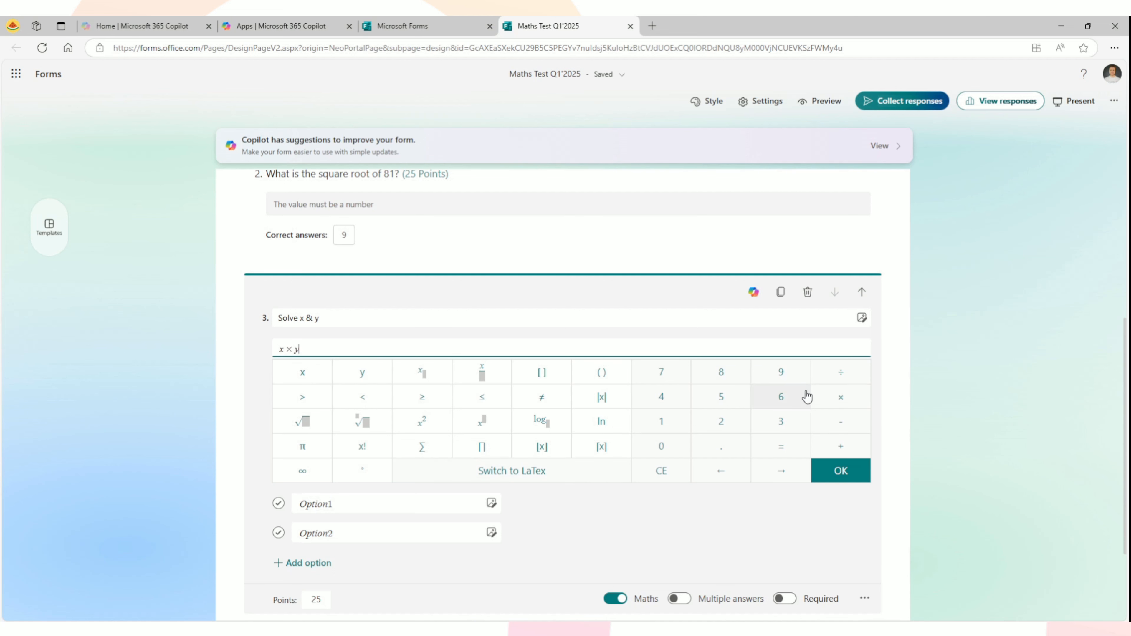
pyautogui.click(781, 446)
pyautogui.click(722, 421)
pyautogui.click(657, 451)
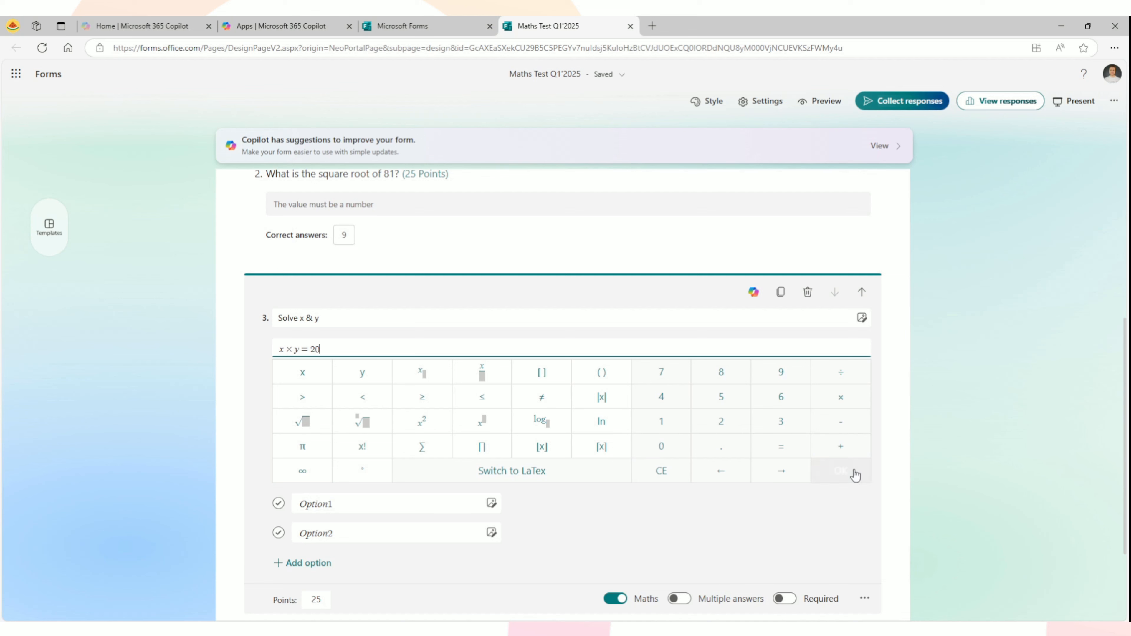
pyautogui.click(853, 473)
# - Replace the first answer option of the "Solve x & y" question with y = 6
pyautogui.click(348, 380)
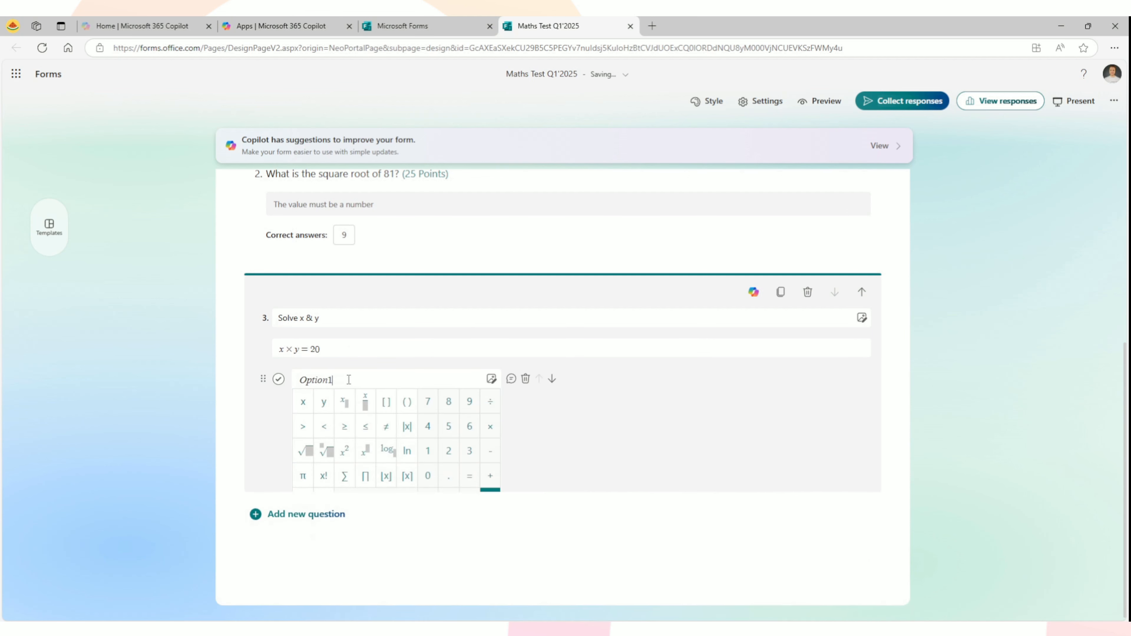
pyautogui.doubleClick(348, 380)
pyautogui.press('BackSpace')
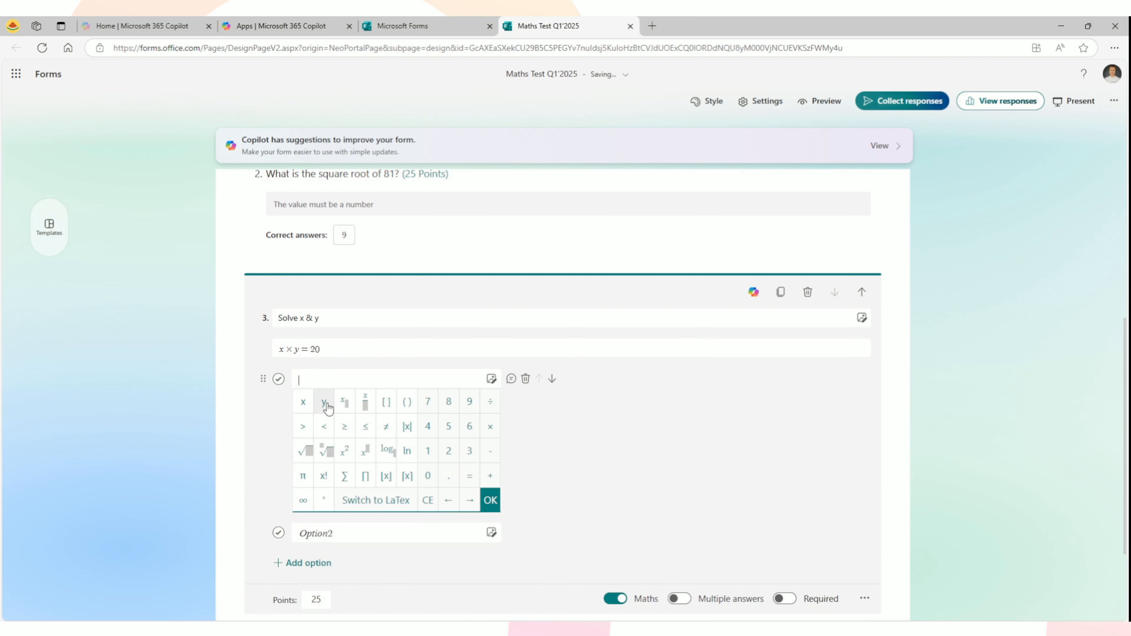
pyautogui.click(326, 405)
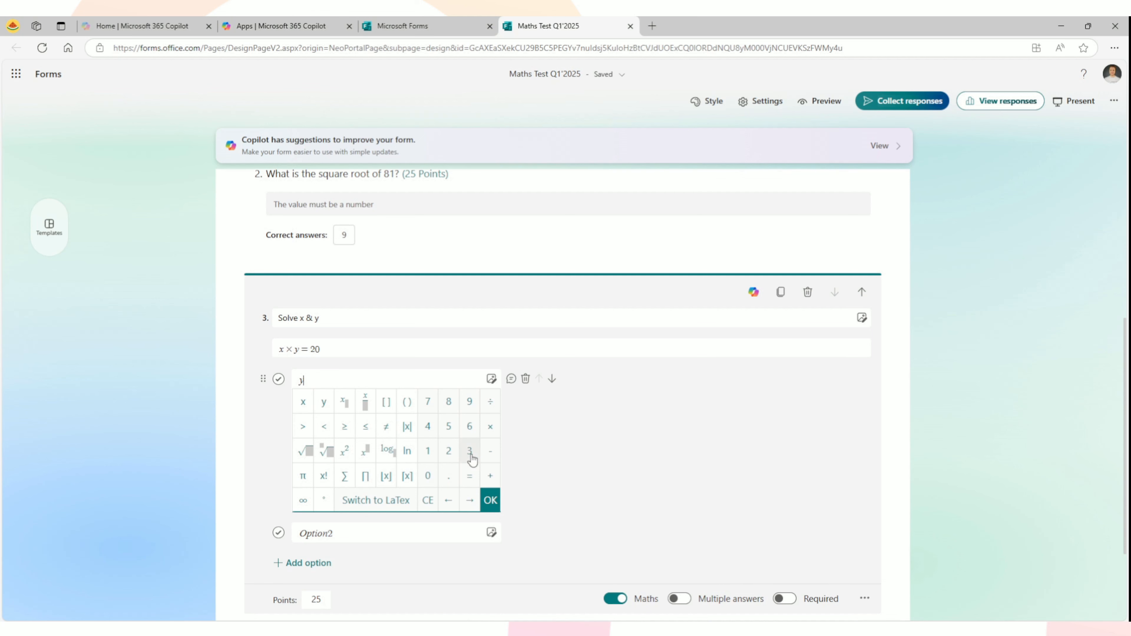
pyautogui.click(470, 475)
pyautogui.click(469, 427)
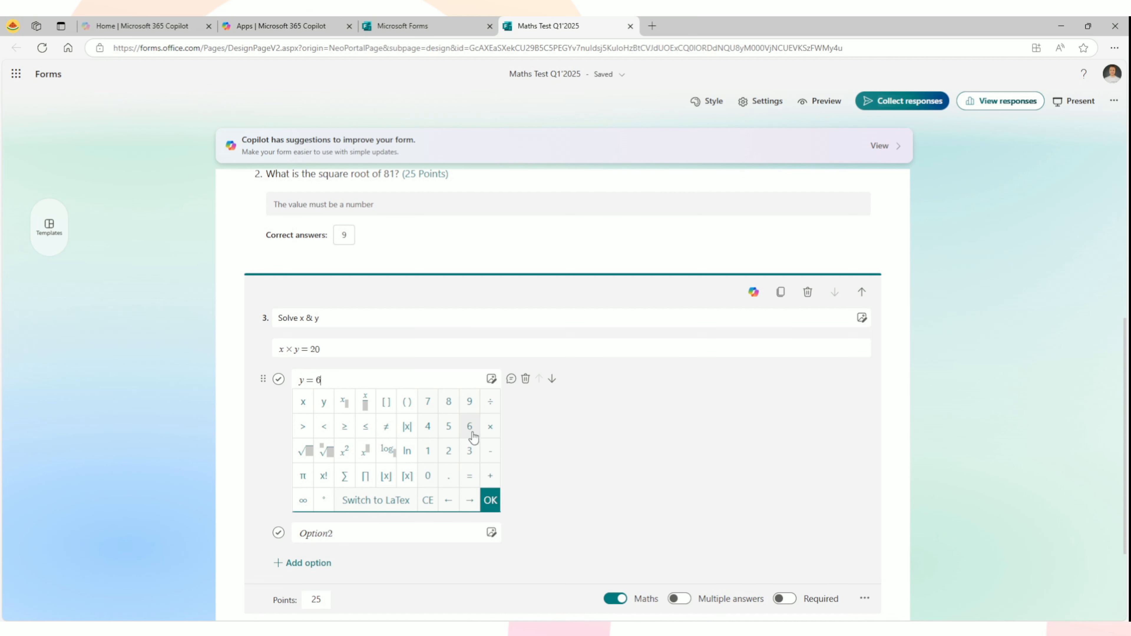
pyautogui.click(490, 500)
# - Replace the second answer option of the "Solve x & y" question with y = 5
pyautogui.click(397, 409)
pyautogui.doubleClick(384, 410)
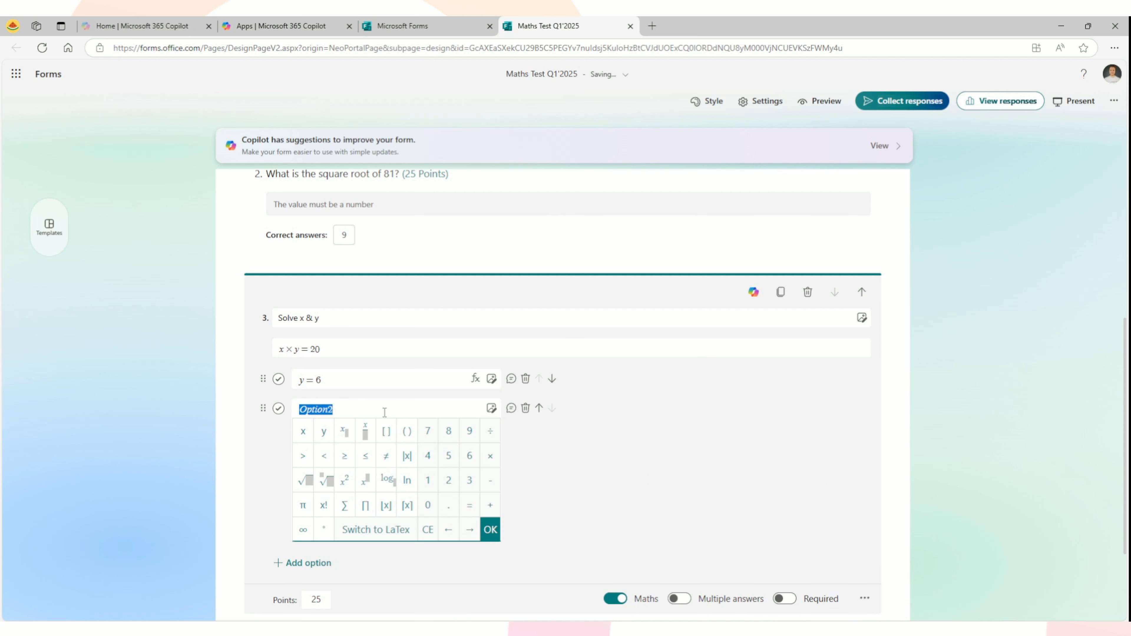
pyautogui.press('BackSpace')
pyautogui.click(329, 436)
pyautogui.click(469, 505)
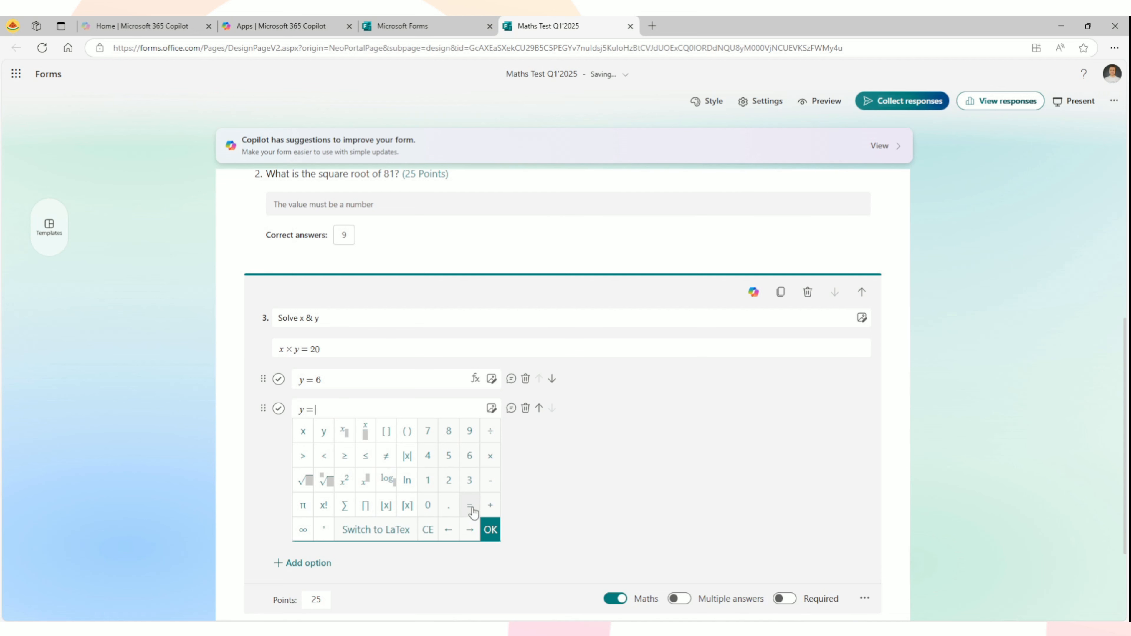
pyautogui.click(449, 455)
pyautogui.click(490, 529)
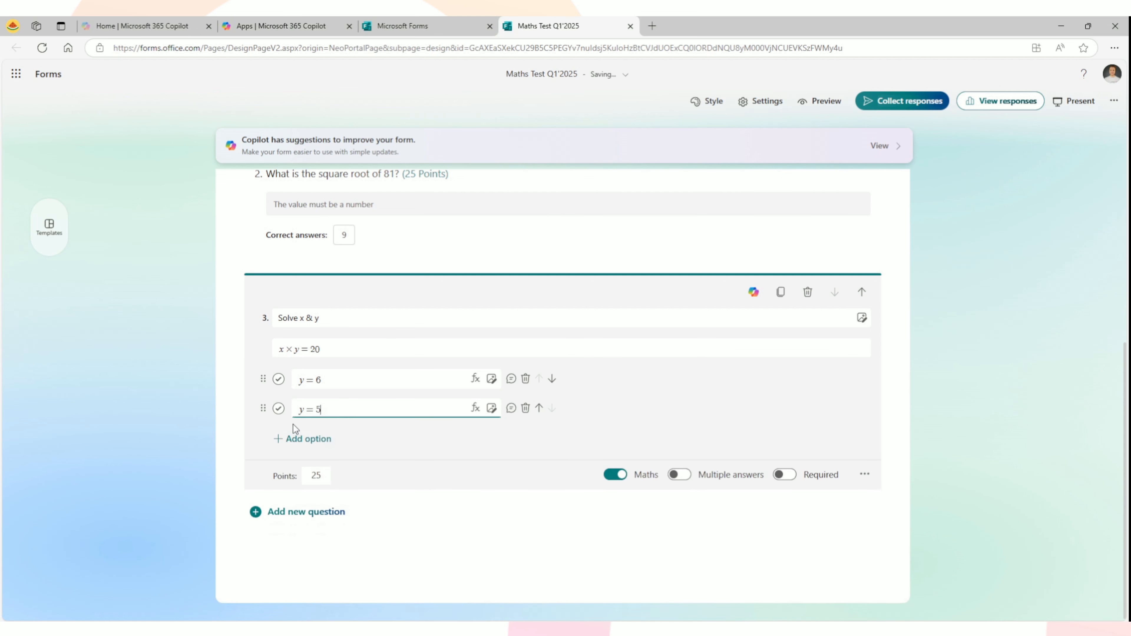
# - Add a third answer option, x = 3, to the "Solve x & y" question
pyautogui.click(297, 434)
pyautogui.click(298, 431)
pyautogui.click(303, 460)
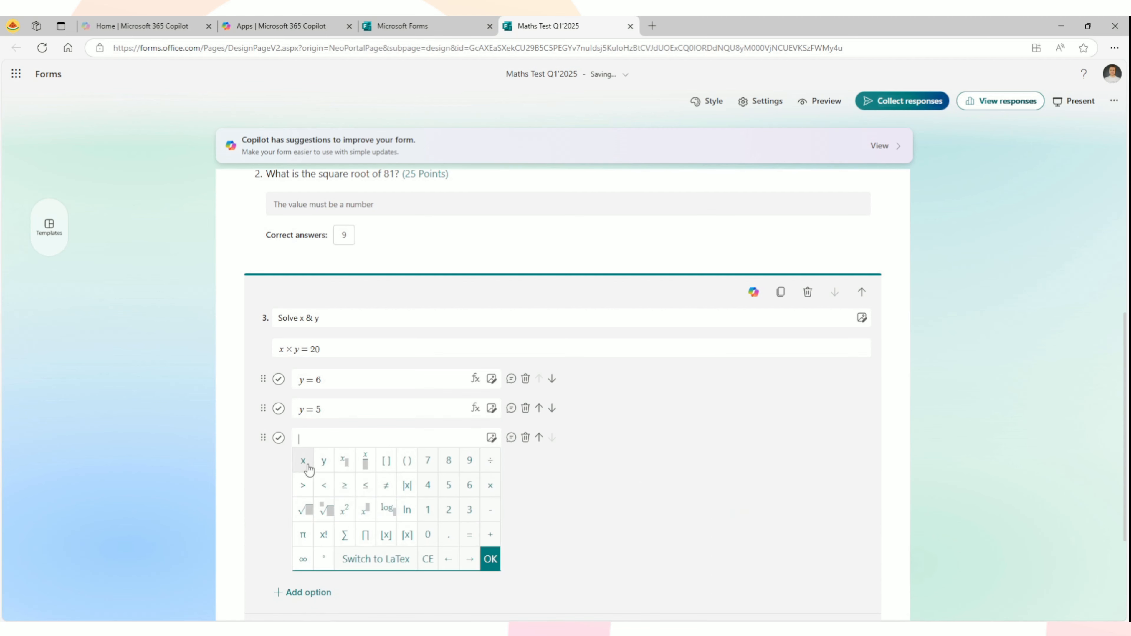
pyautogui.click(468, 534)
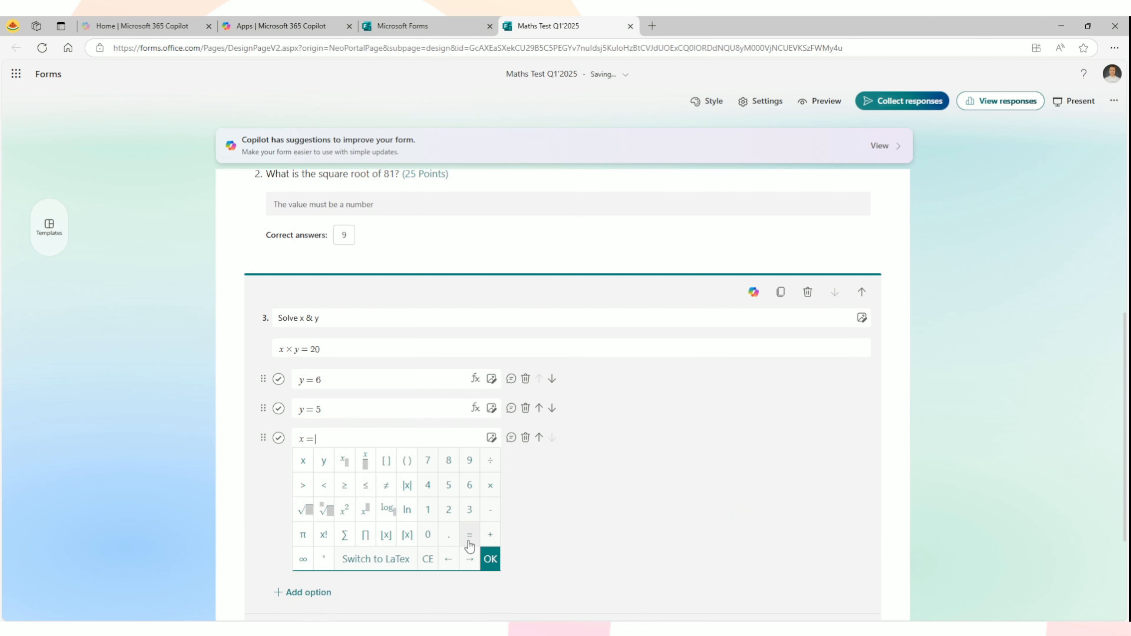
pyautogui.click(468, 510)
pyautogui.click(490, 559)
# - Add a fourth answer option, x = 4, to the "Solve x & y" question
pyautogui.click(303, 468)
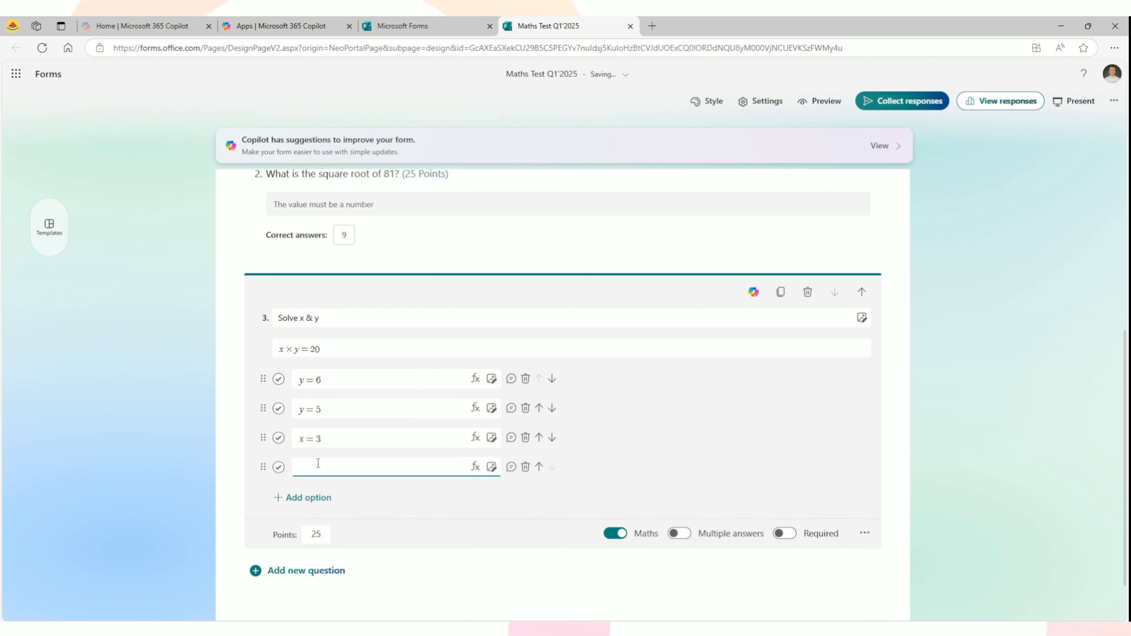
pyautogui.click(294, 471)
pyautogui.click(303, 490)
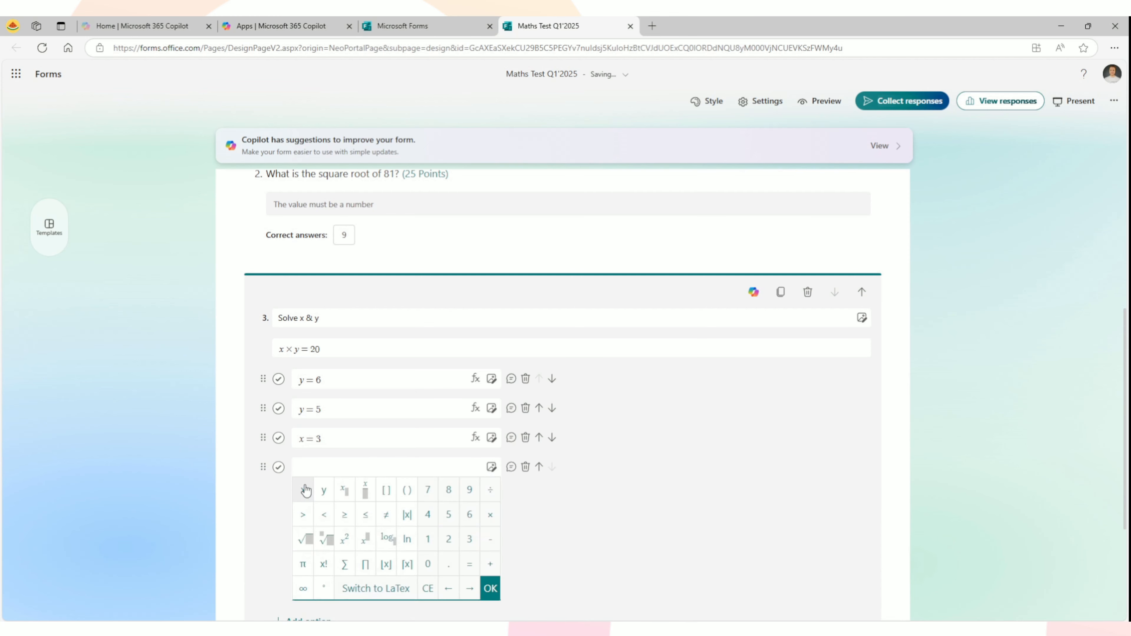
pyautogui.click(470, 564)
pyautogui.click(427, 514)
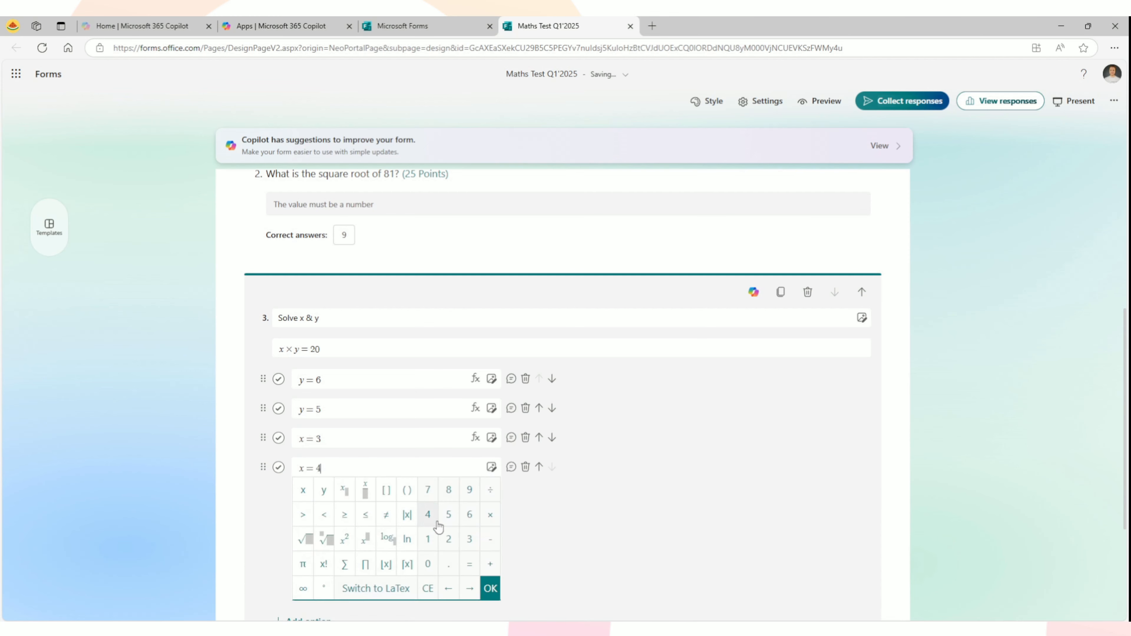
pyautogui.click(495, 590)
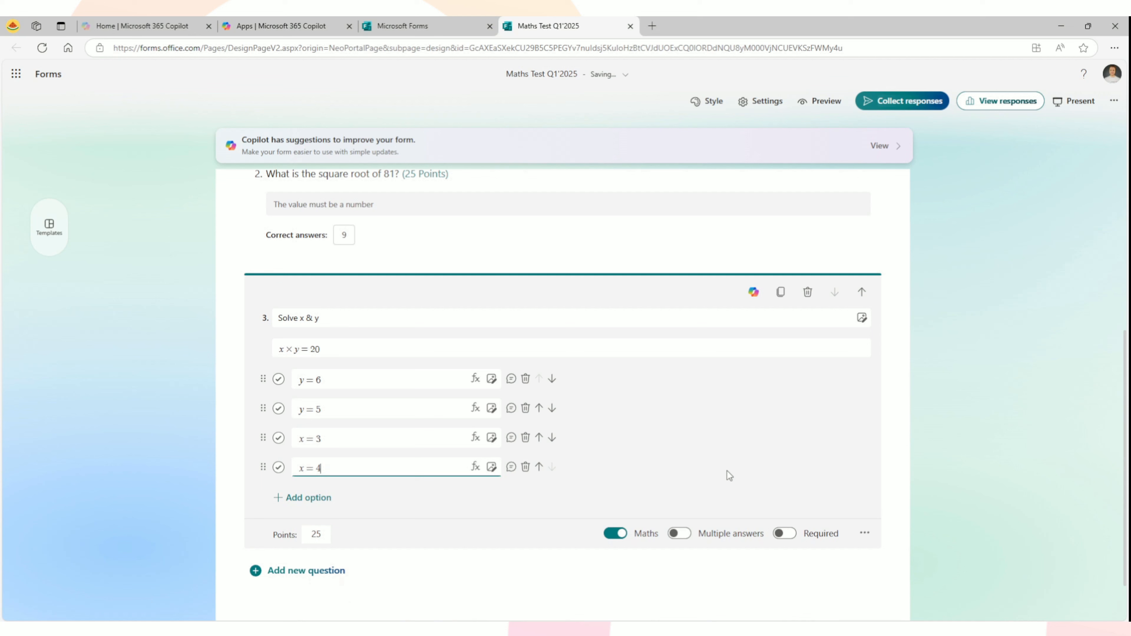
# - Try to mark both y = 5 and x = 4 as correct answers, keeping y = 5 selected
pyautogui.click(277, 413)
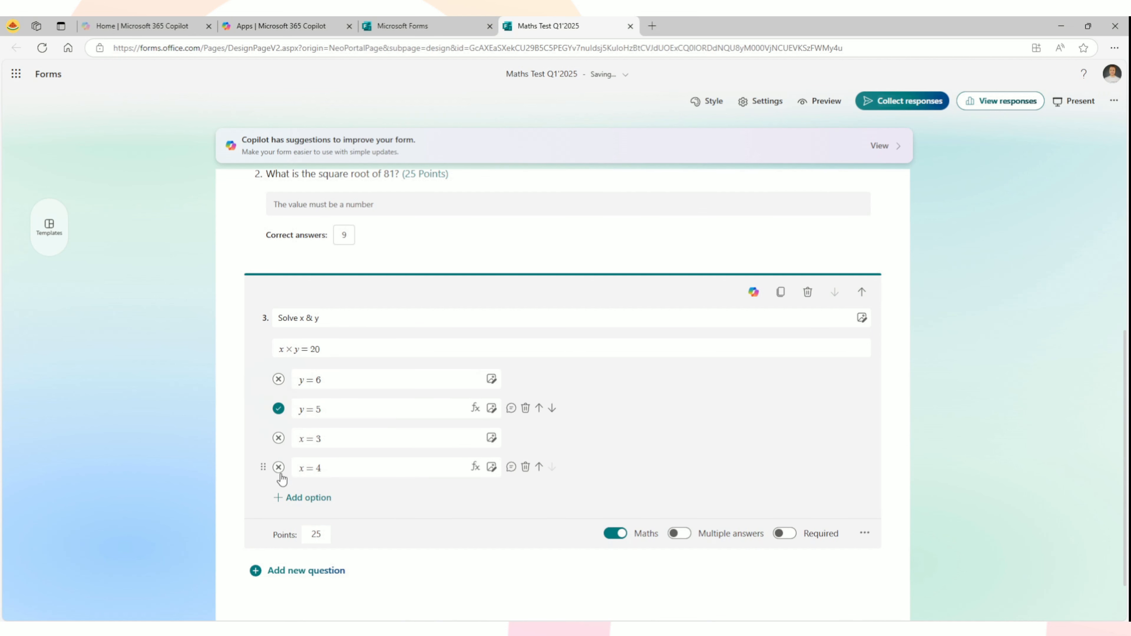
pyautogui.click(279, 468)
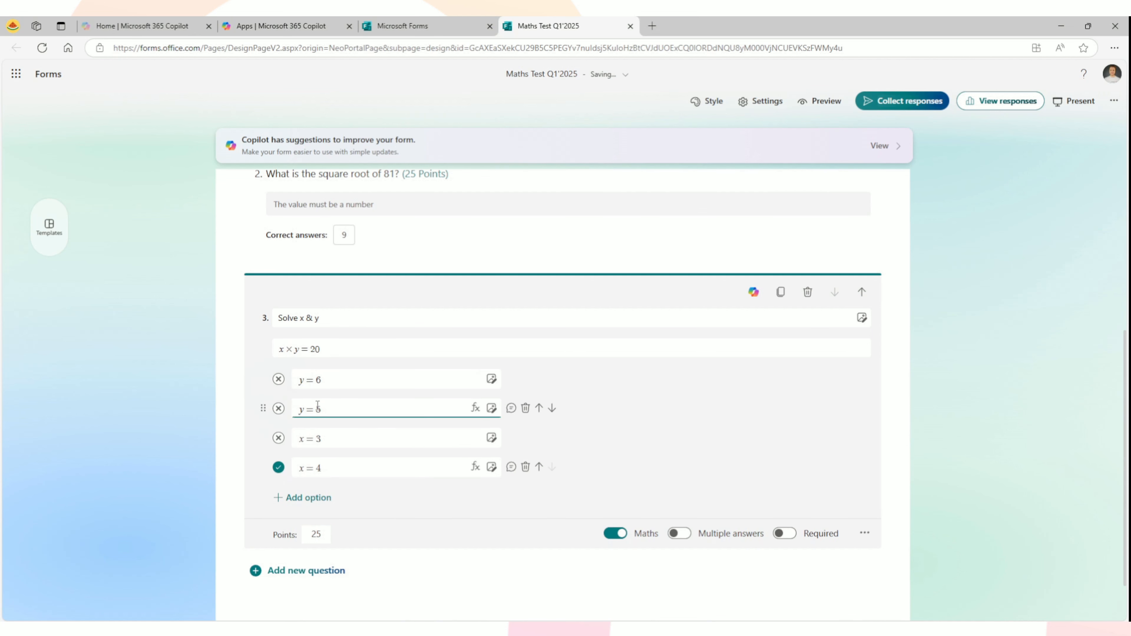
pyautogui.click(279, 408)
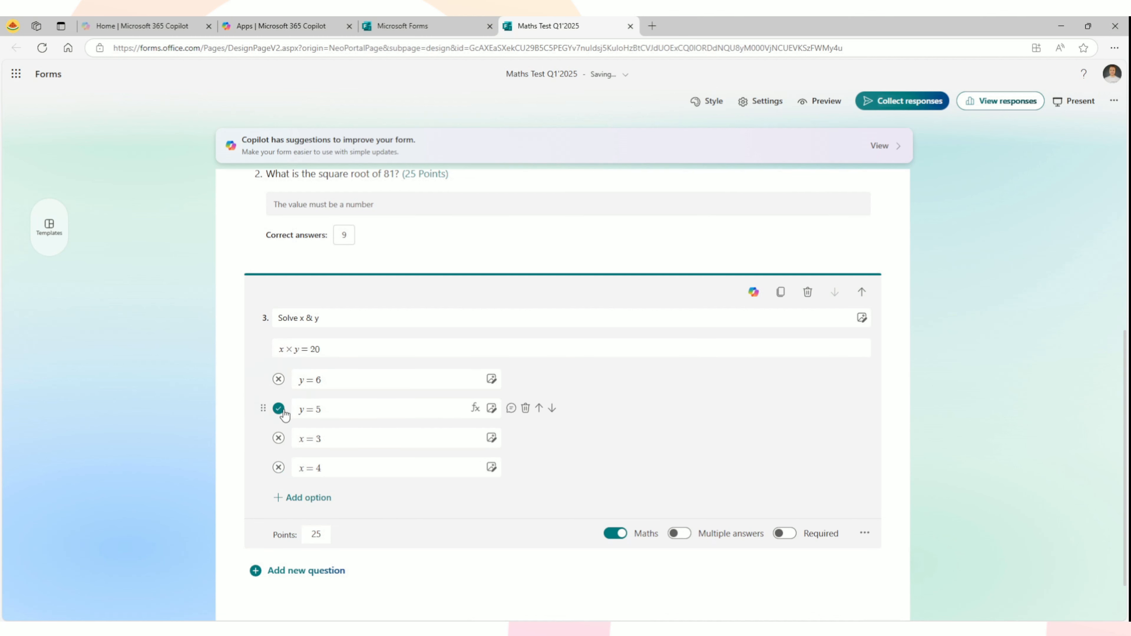
pyautogui.click(279, 468)
pyautogui.click(279, 408)
# - Allow multiple answers for the "Solve x & y" question and set the total options to Equal to 2
pyautogui.click(684, 536)
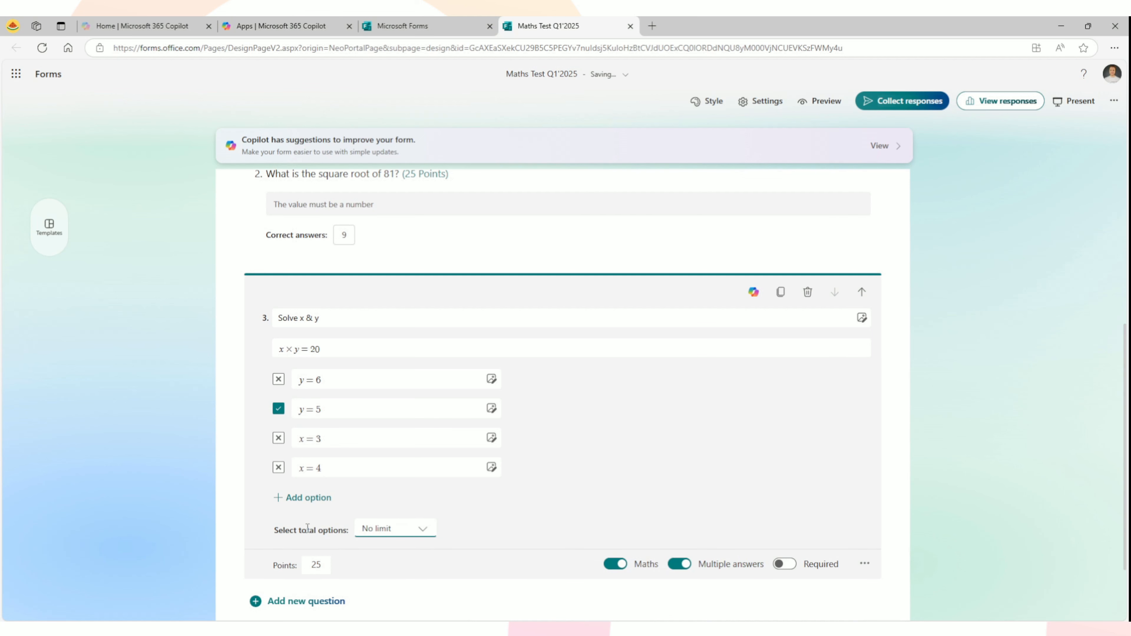
pyautogui.click(319, 389)
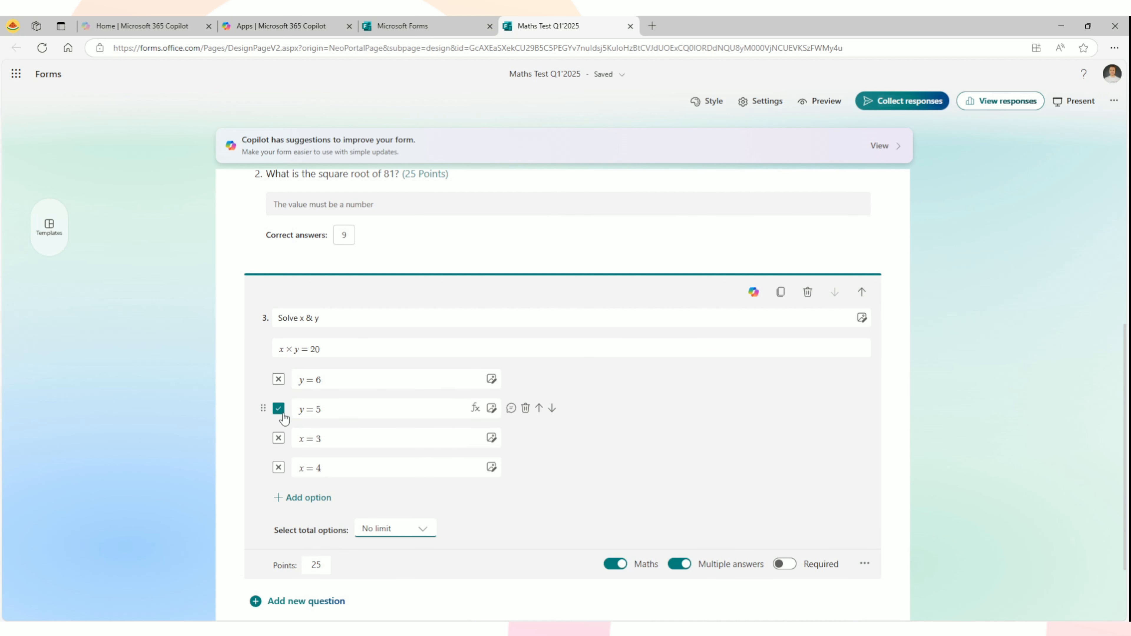
pyautogui.click(410, 530)
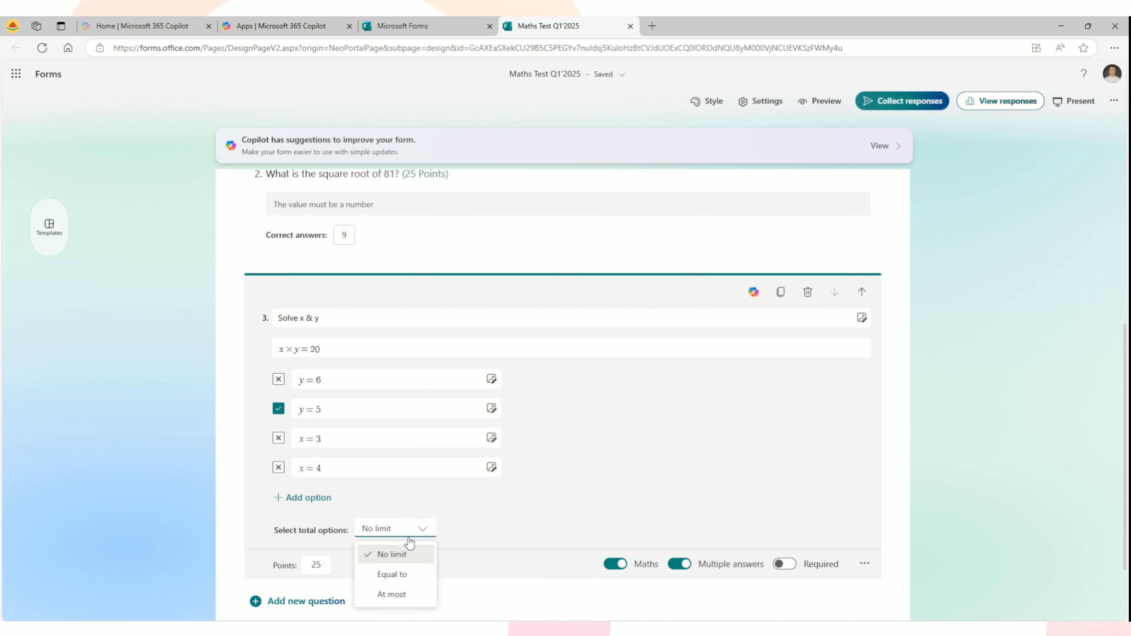
pyautogui.click(404, 578)
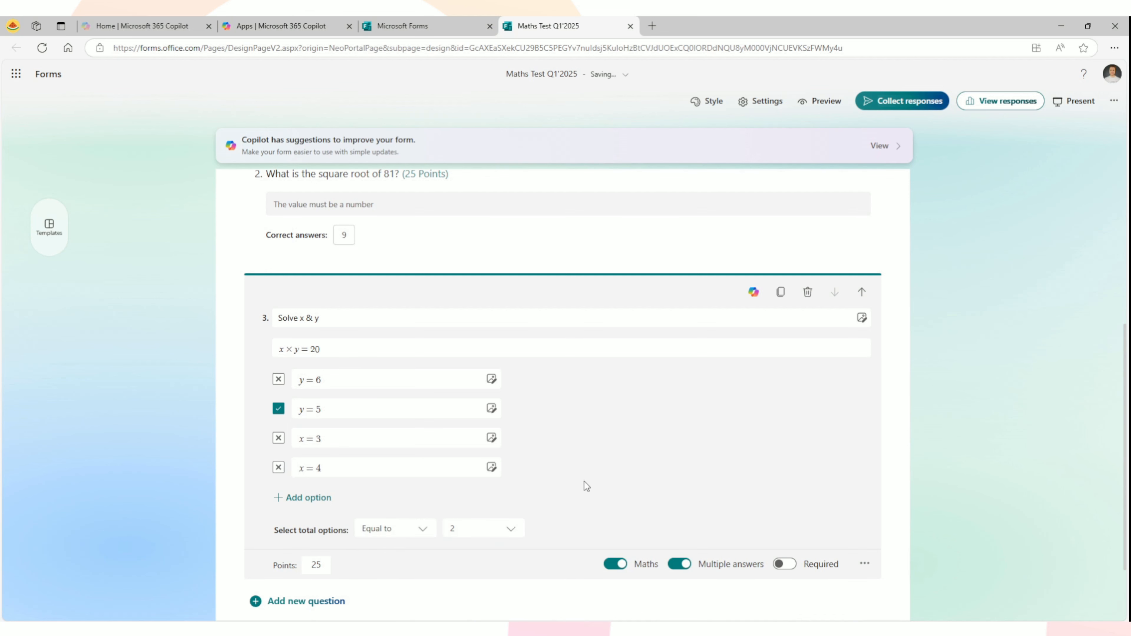
# - Mark x = 4 as an additional correct answer and finish editing the "Solve x & y" question
pyautogui.click(279, 467)
pyautogui.click(326, 410)
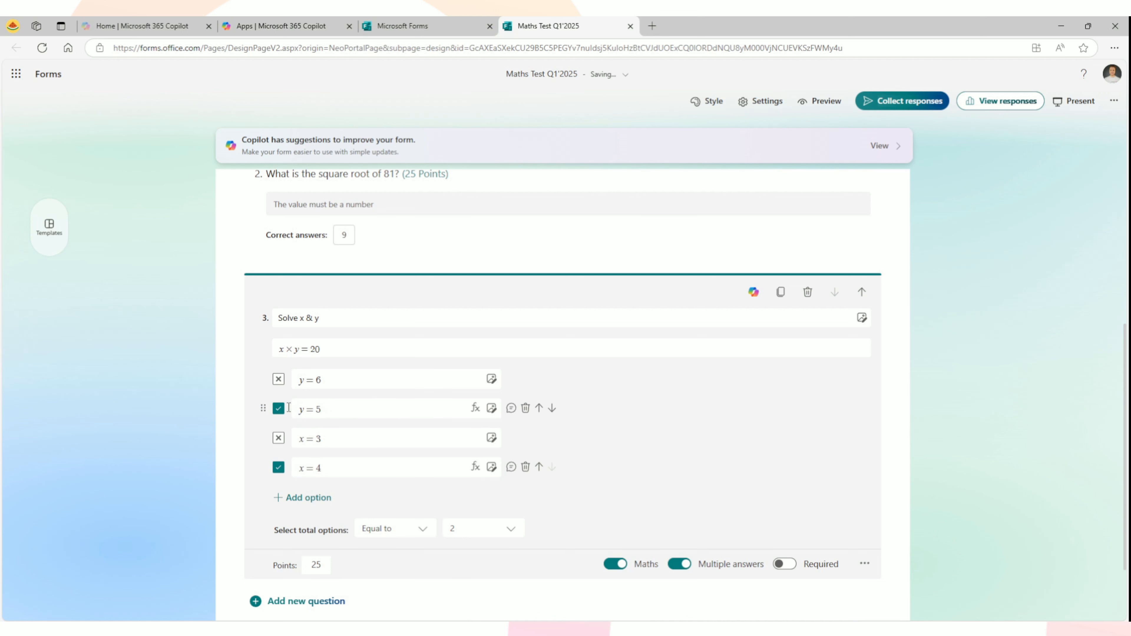
pyautogui.click(340, 436)
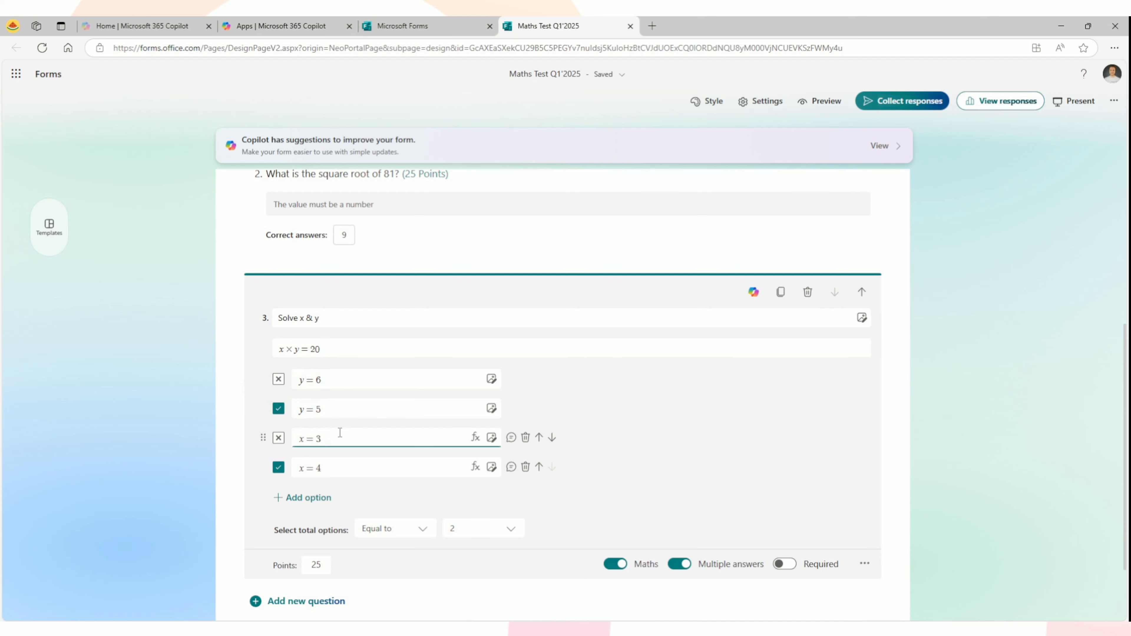
pyautogui.scroll(-1, 698, 414)
pyautogui.click(914, 431)
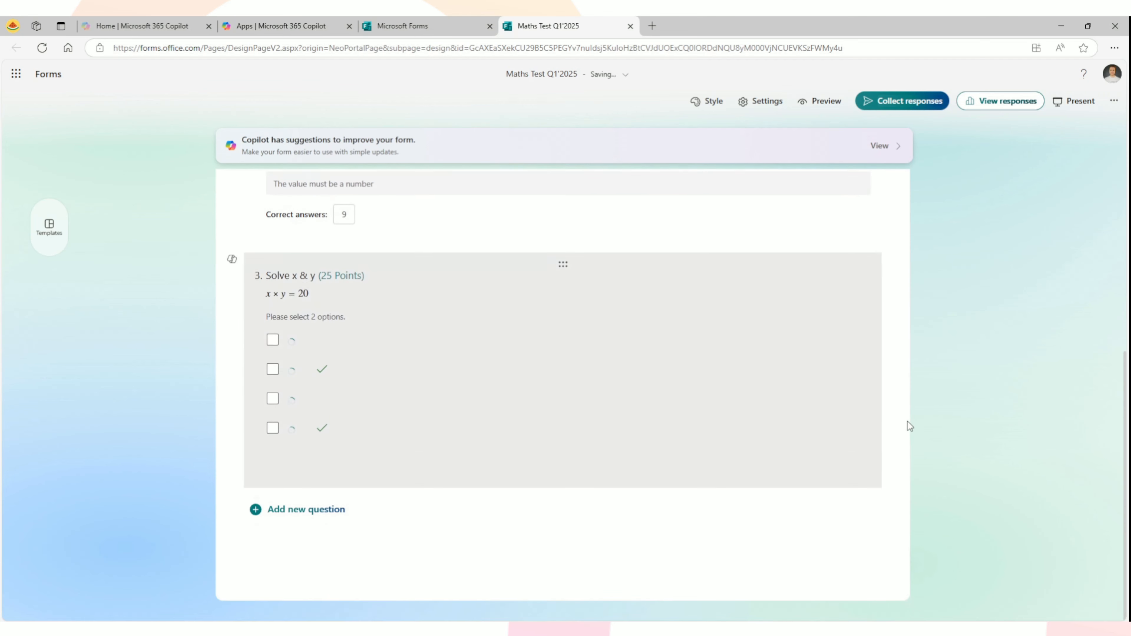
# - Preview the Maths Test Q1'2025 quiz in the computer view and look through its questions
pyautogui.click(811, 106)
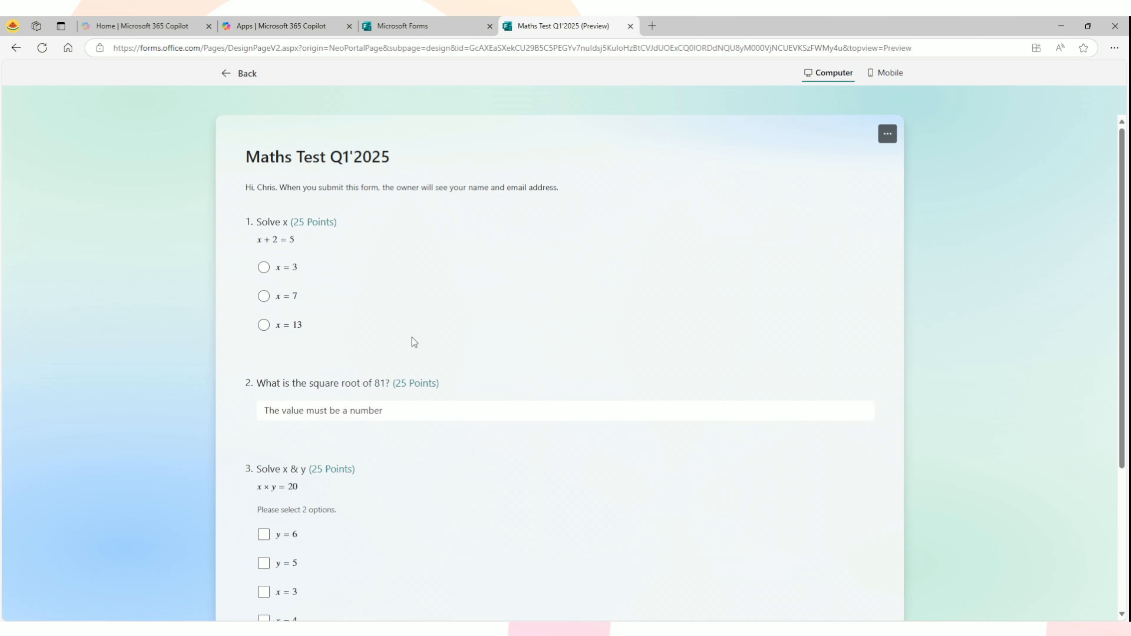
pyautogui.scroll(-1, 415, 388)
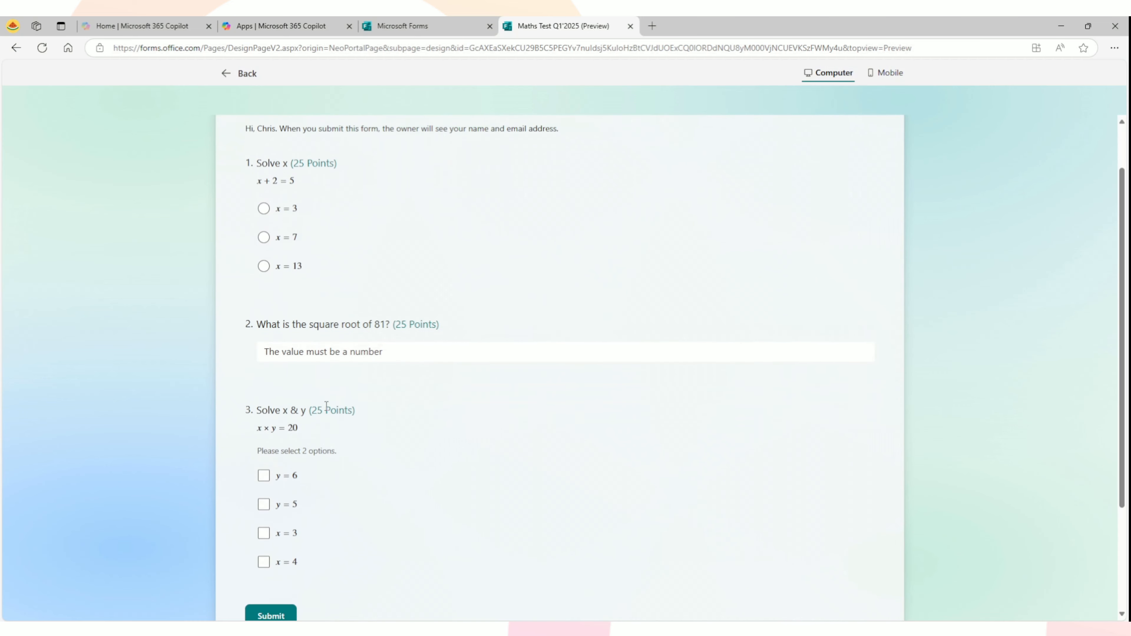
# - Exit the preview and set the "Solve x & y" question's points to 50
pyautogui.click(240, 74)
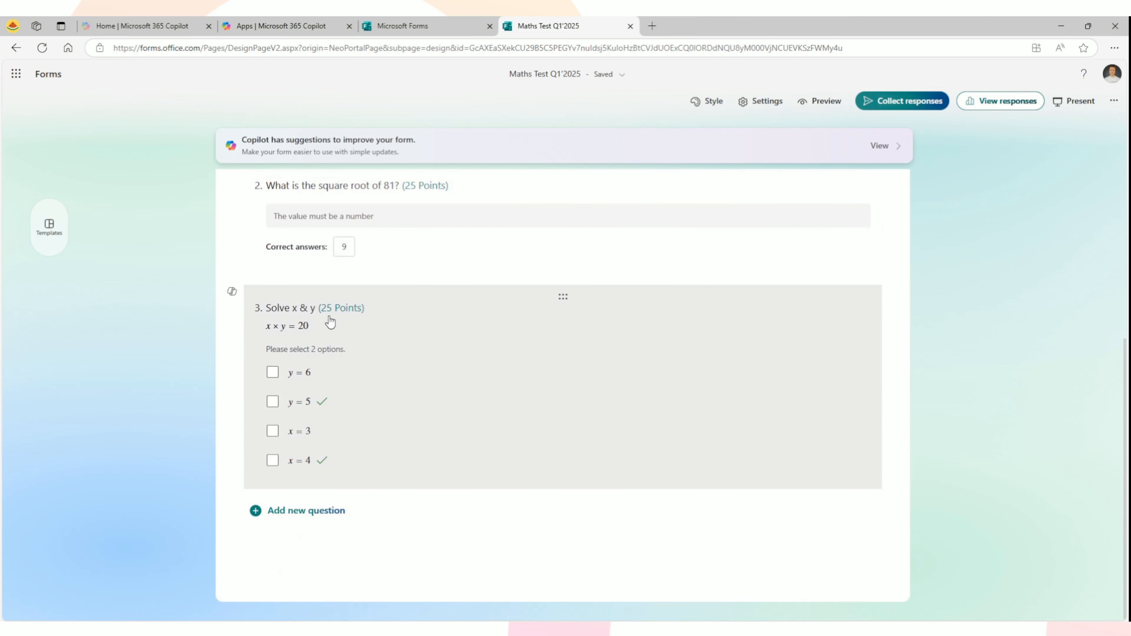
pyautogui.click(344, 317)
pyautogui.doubleClick(320, 582)
pyautogui.write('50')
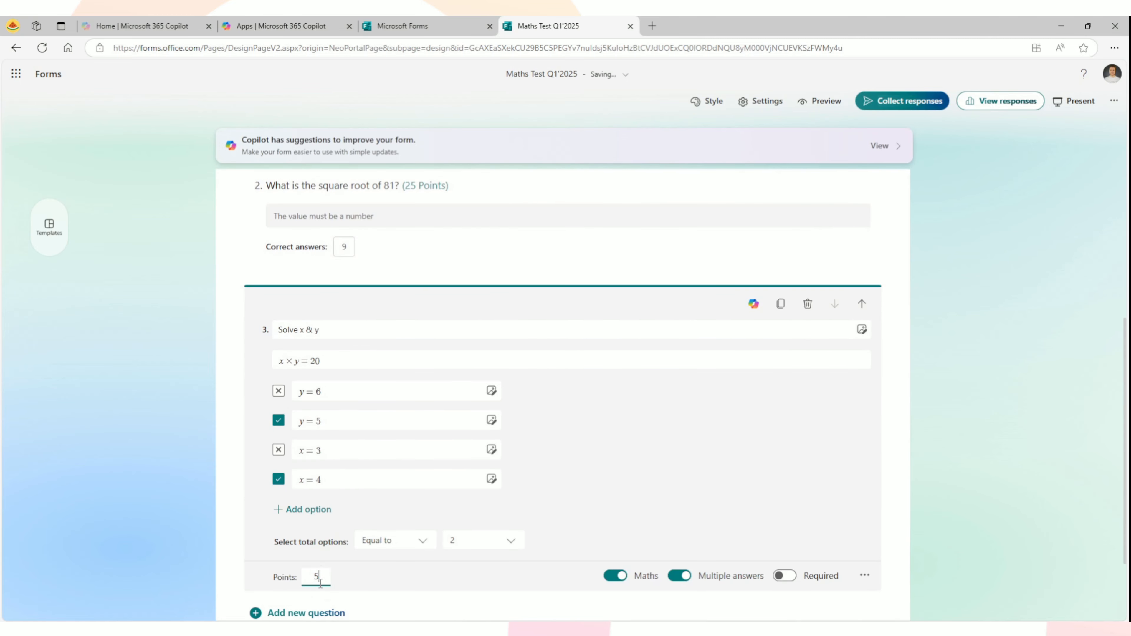
# - Preview the quiz again and try each option of the "Solve x" question, ending on x = 3
pyautogui.click(826, 102)
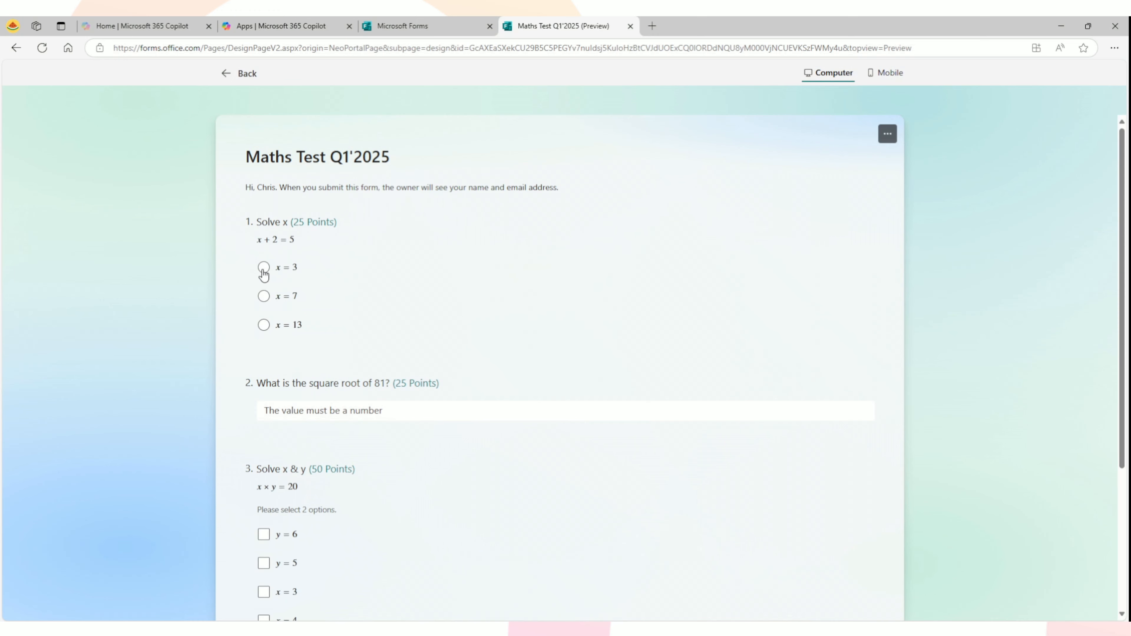
pyautogui.click(264, 267)
pyautogui.click(264, 296)
pyautogui.click(264, 325)
pyautogui.click(264, 296)
pyautogui.click(263, 268)
# - Test the number restriction on the square root question with the text "gdfgdfg", and clear the answer
pyautogui.click(345, 415)
pyautogui.write('gdfgdfg')
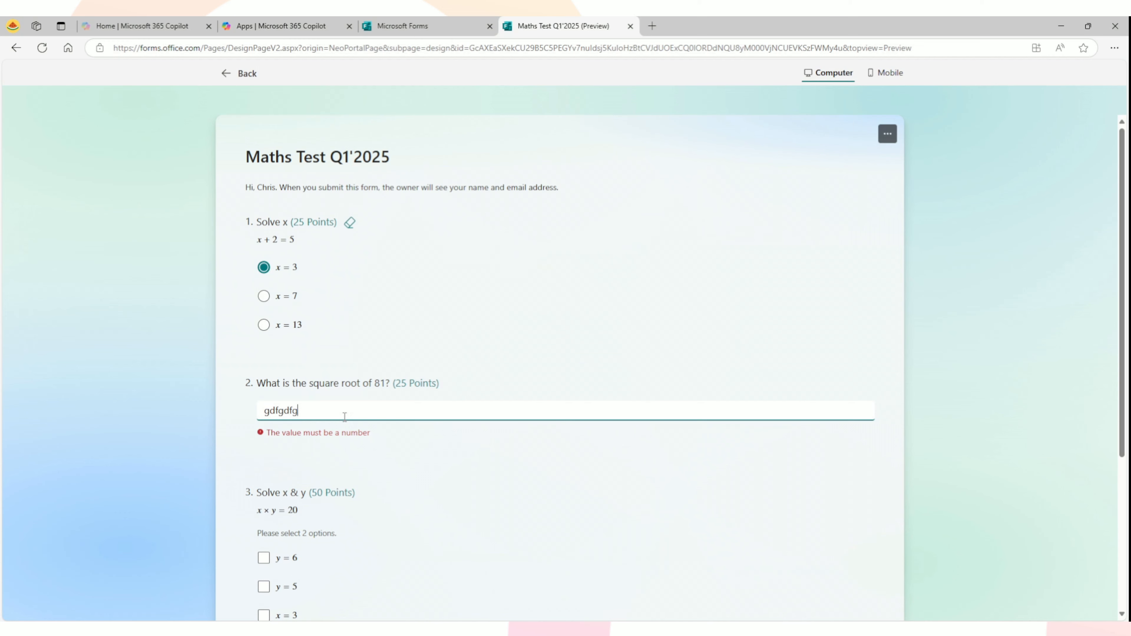
pyautogui.moveTo(372, 435); pyautogui.dragTo(266, 435)
pyautogui.moveTo(324, 409); pyautogui.dragTo(238, 407)
pyautogui.press('BackSpace')
# - Test the two-option limit of "Solve x & y" with y = 6 and y = 5, clear both, and exit the preview
pyautogui.scroll(-3, 359, 432)
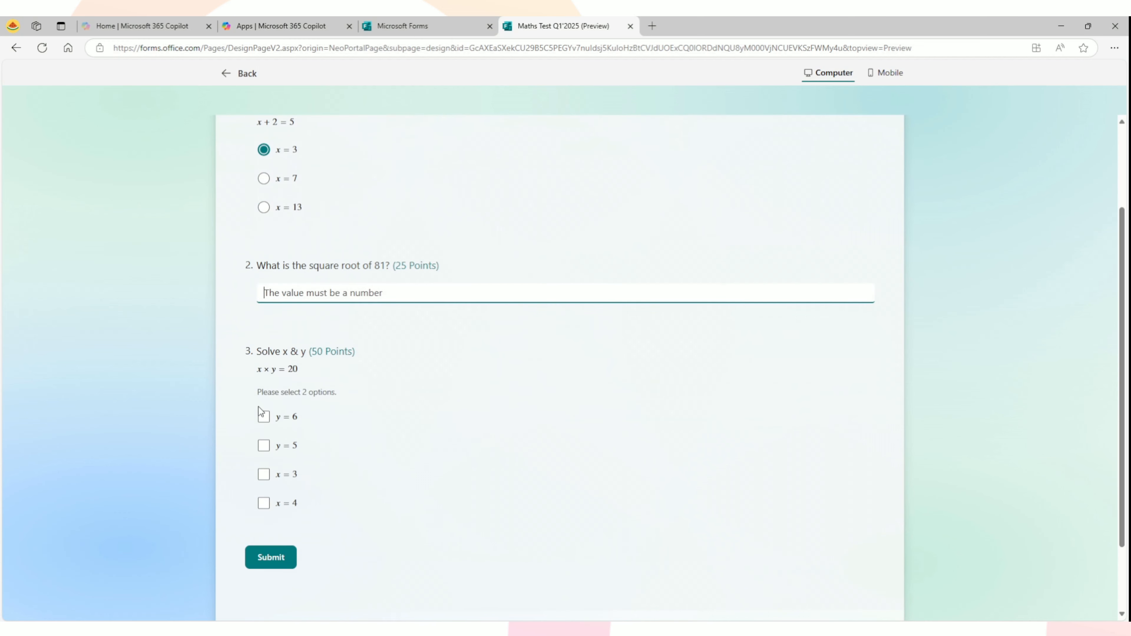
pyautogui.click(265, 423)
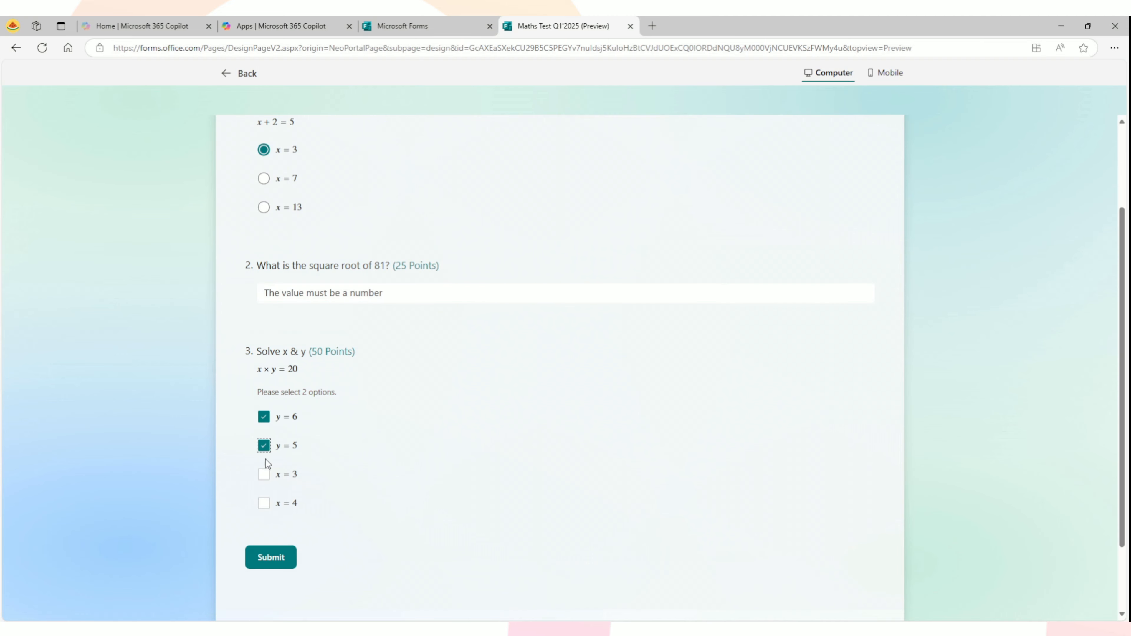
pyautogui.click(264, 445)
pyautogui.click(264, 418)
pyautogui.click(238, 77)
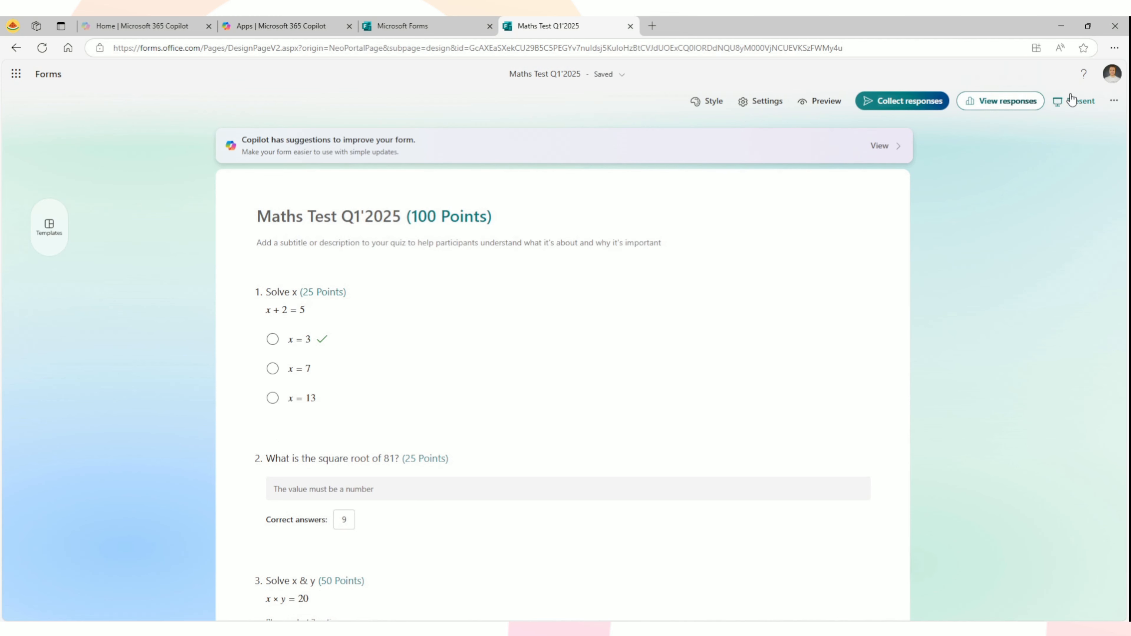
# - Copy the quiz's response link and open it in a new browser tab
pyautogui.click(929, 109)
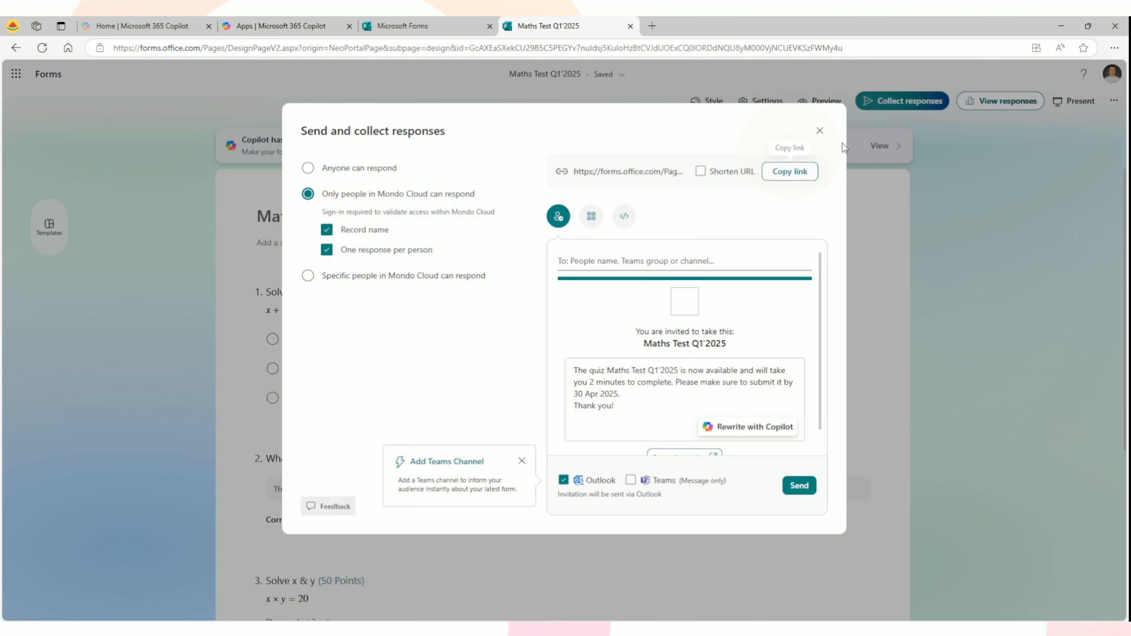
pyautogui.click(790, 171)
pyautogui.click(820, 131)
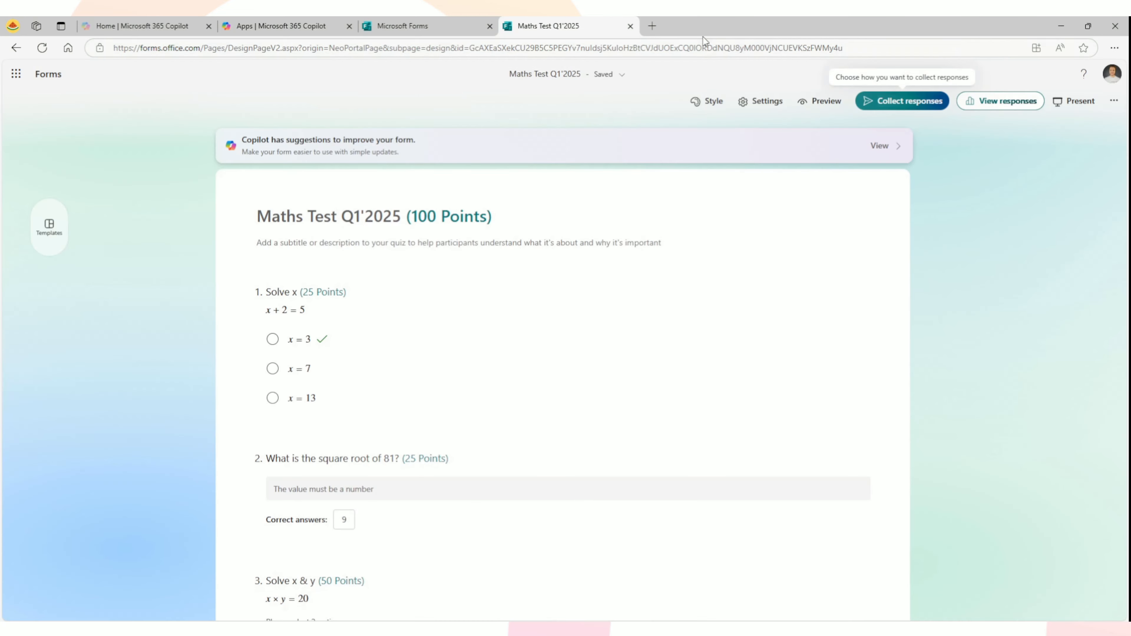
pyautogui.click(652, 26)
pyautogui.hotkey('ctrl', 'v')
pyautogui.press('Return')
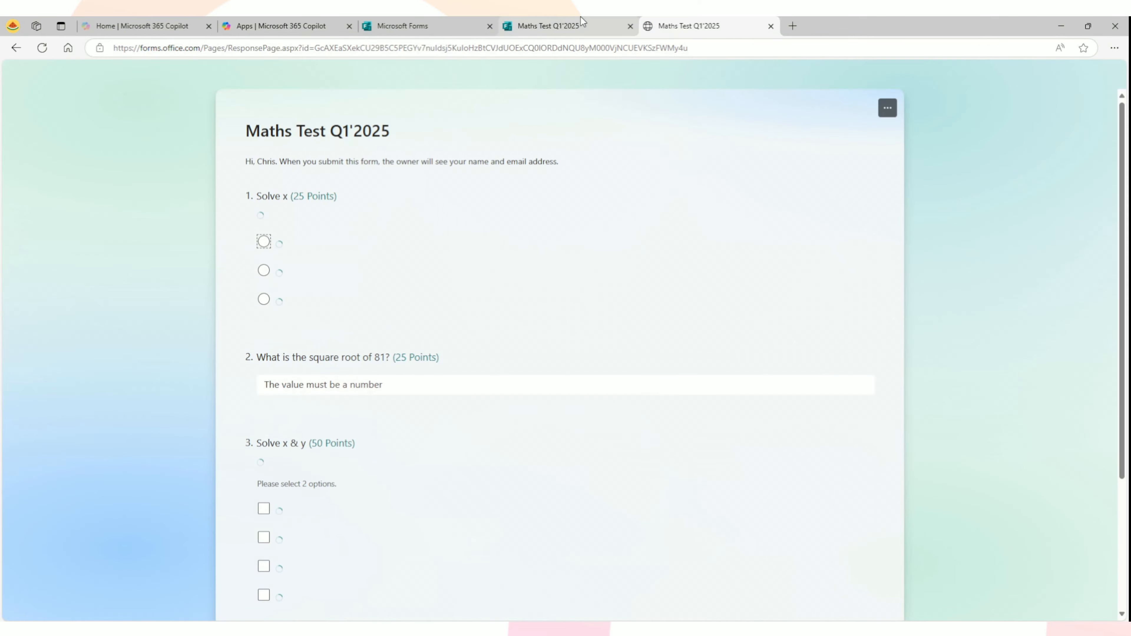
# - Return to the quiz editor and start presenting the Maths Test Q1'2025 quiz
pyautogui.click(559, 17)
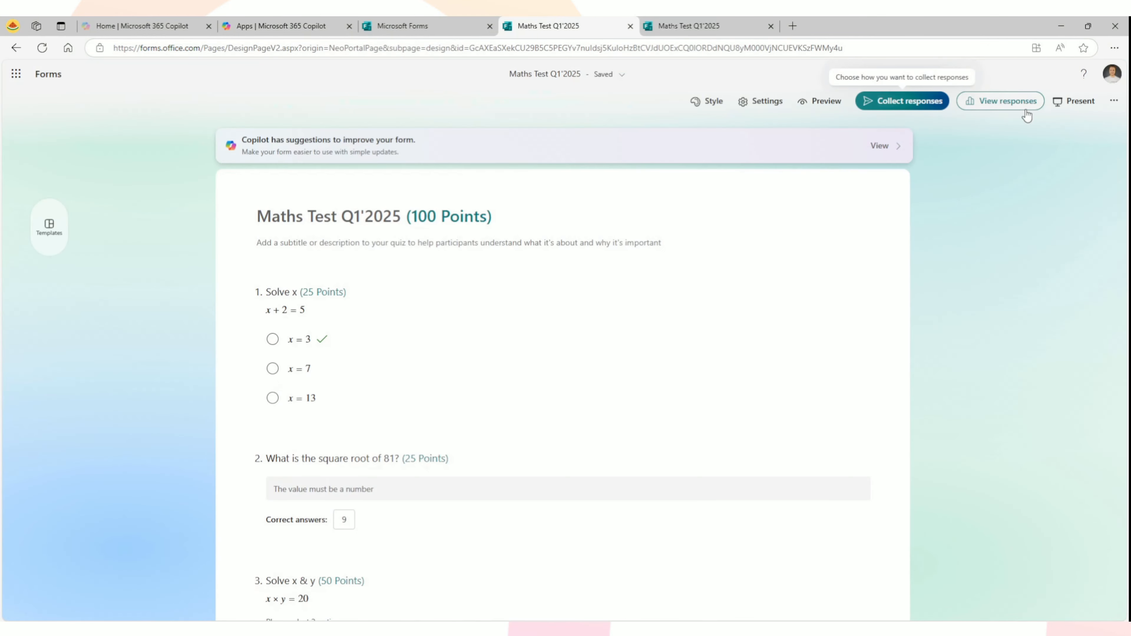
pyautogui.click(1076, 103)
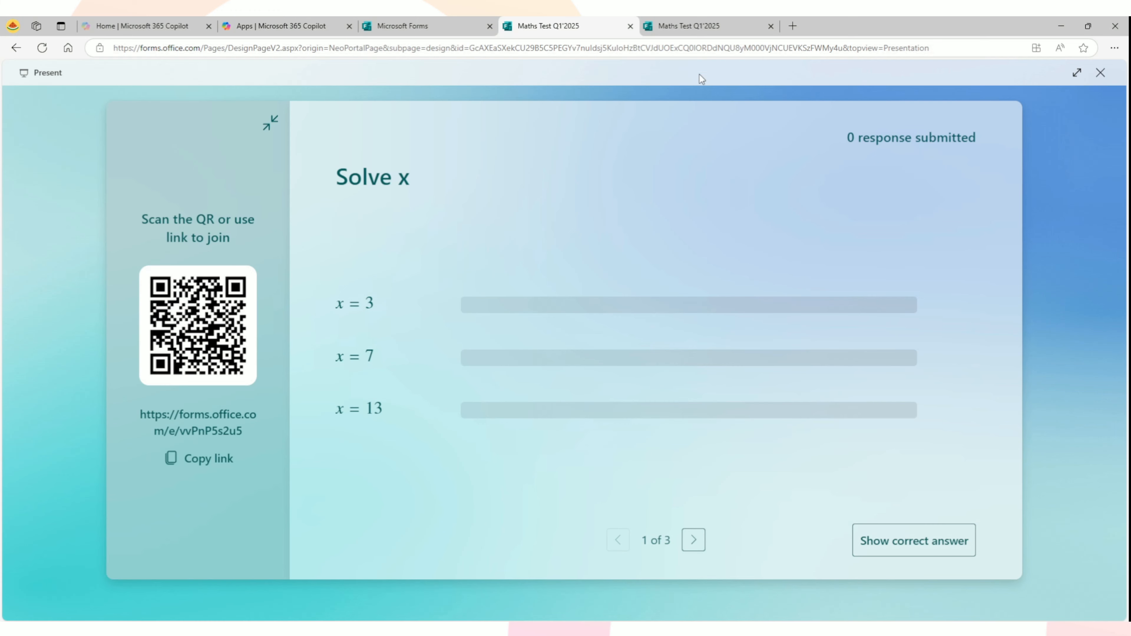
# - In the response form, answer "Solve x" with x = 3 and the square root question with 9
pyautogui.click(705, 21)
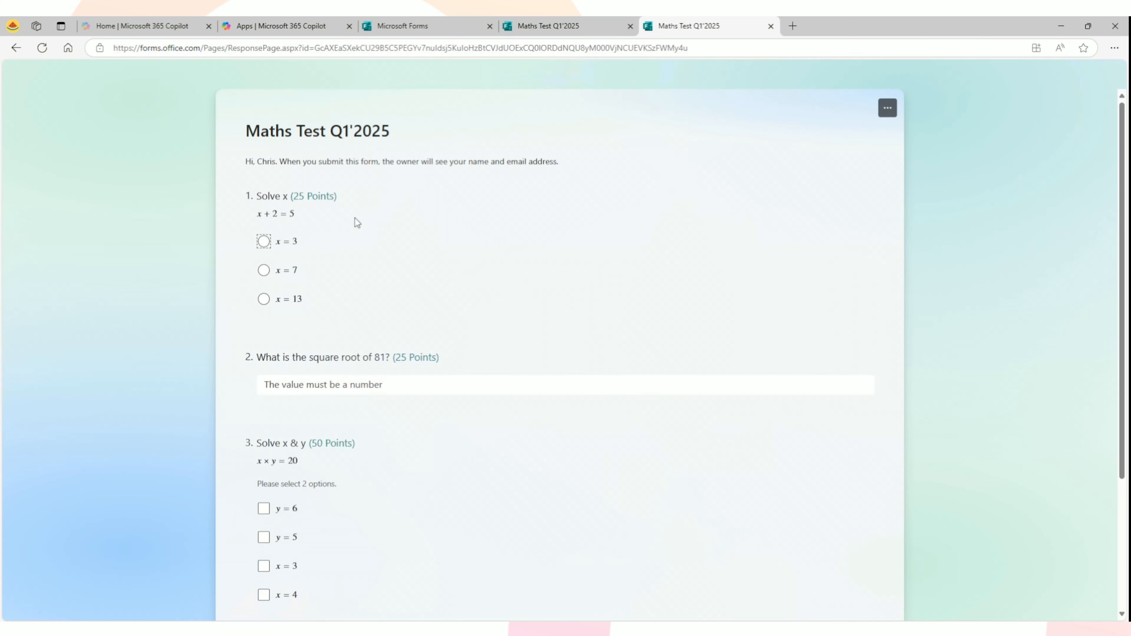
pyautogui.click(263, 245)
pyautogui.click(528, 20)
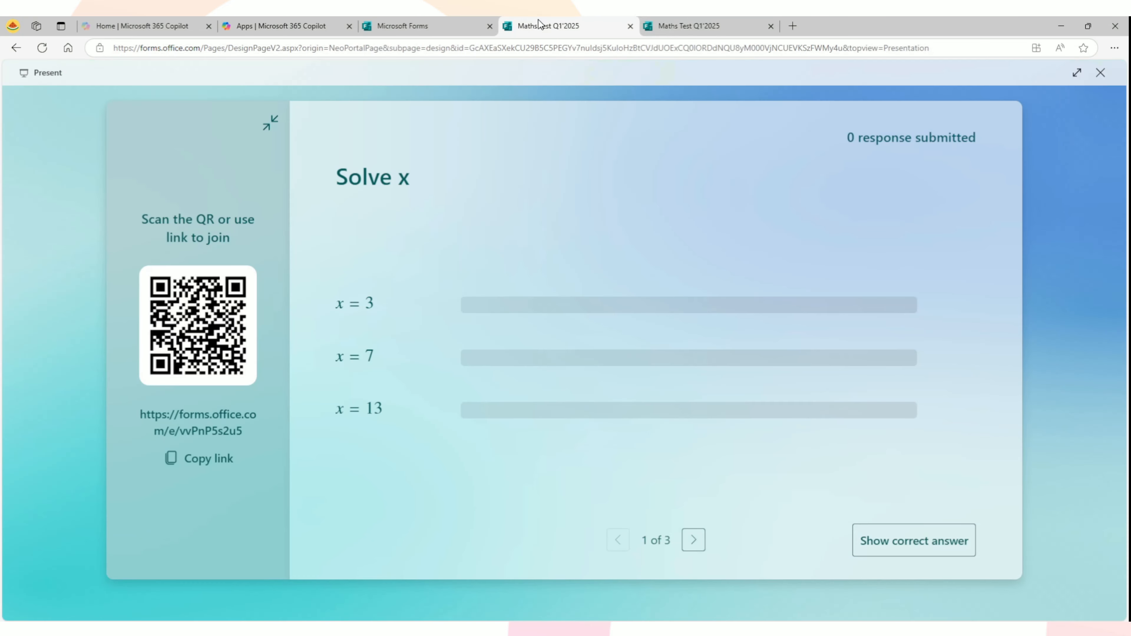
pyautogui.click(693, 18)
pyautogui.click(334, 383)
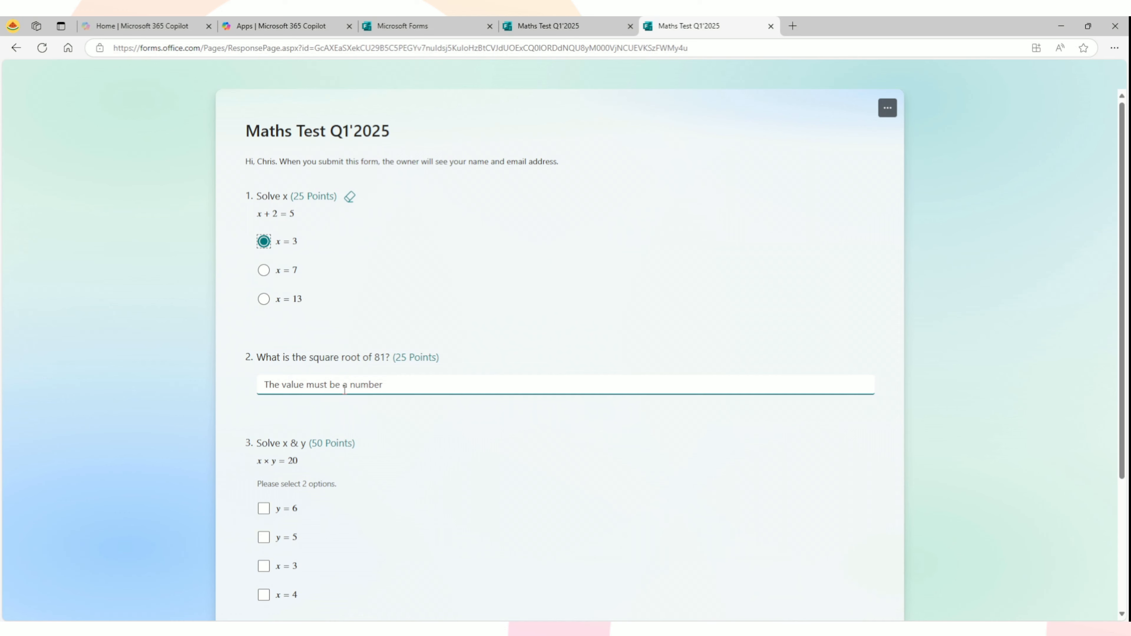
pyautogui.write('9')
pyautogui.scroll(-1, 343, 395)
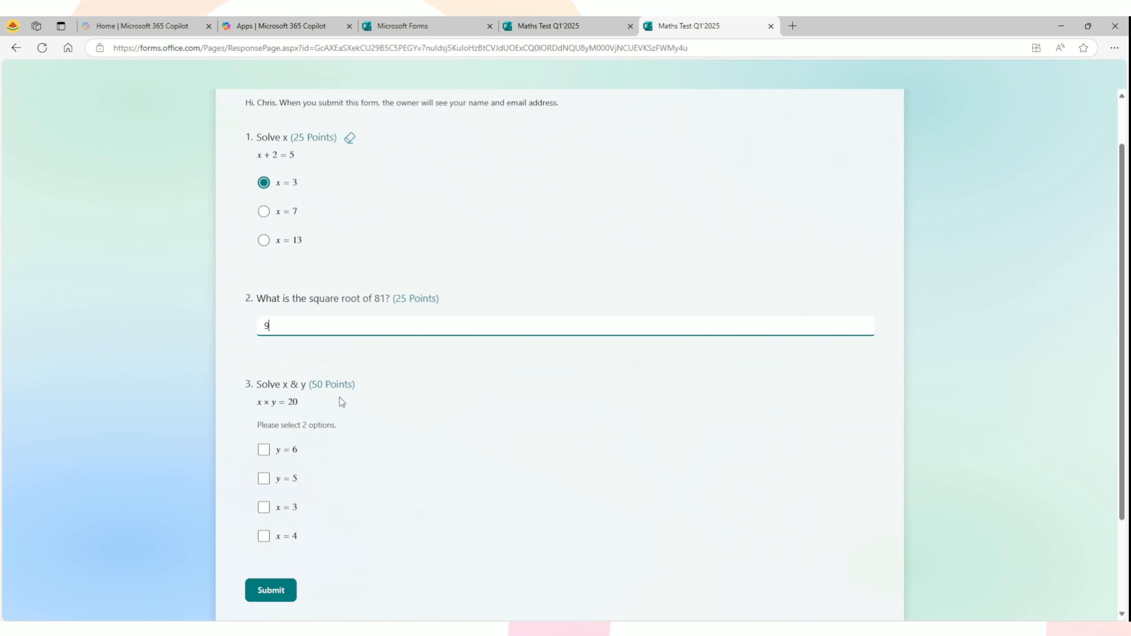
# - Choose y = 5 and x = 4 for "Solve x & y", submit the response and check the score
pyautogui.click(399, 424)
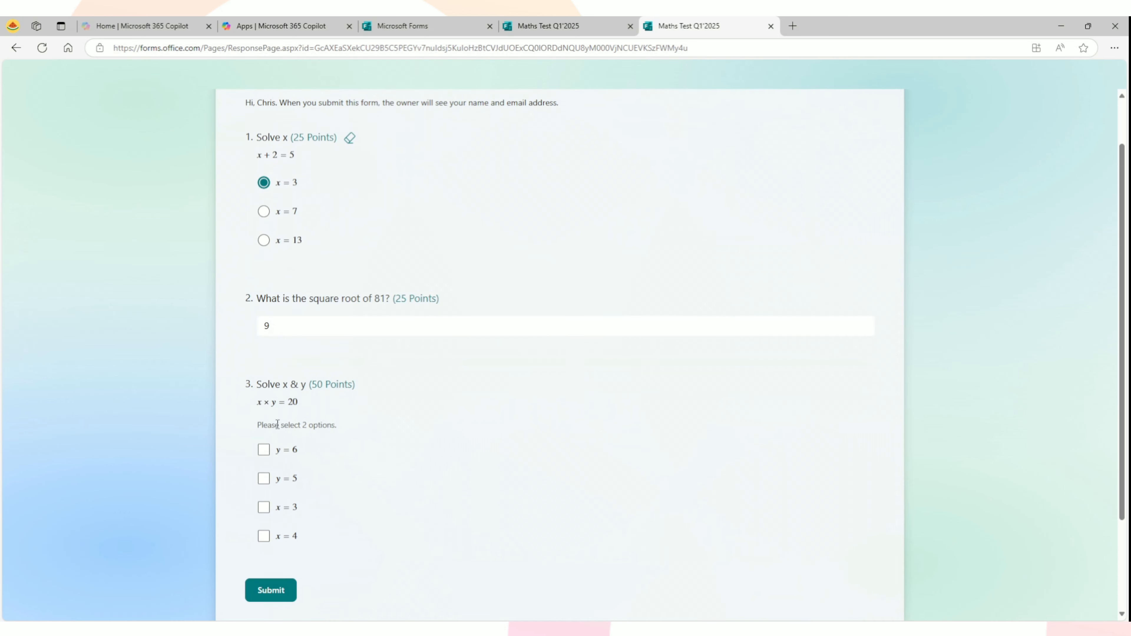
pyautogui.click(265, 477)
pyautogui.click(264, 537)
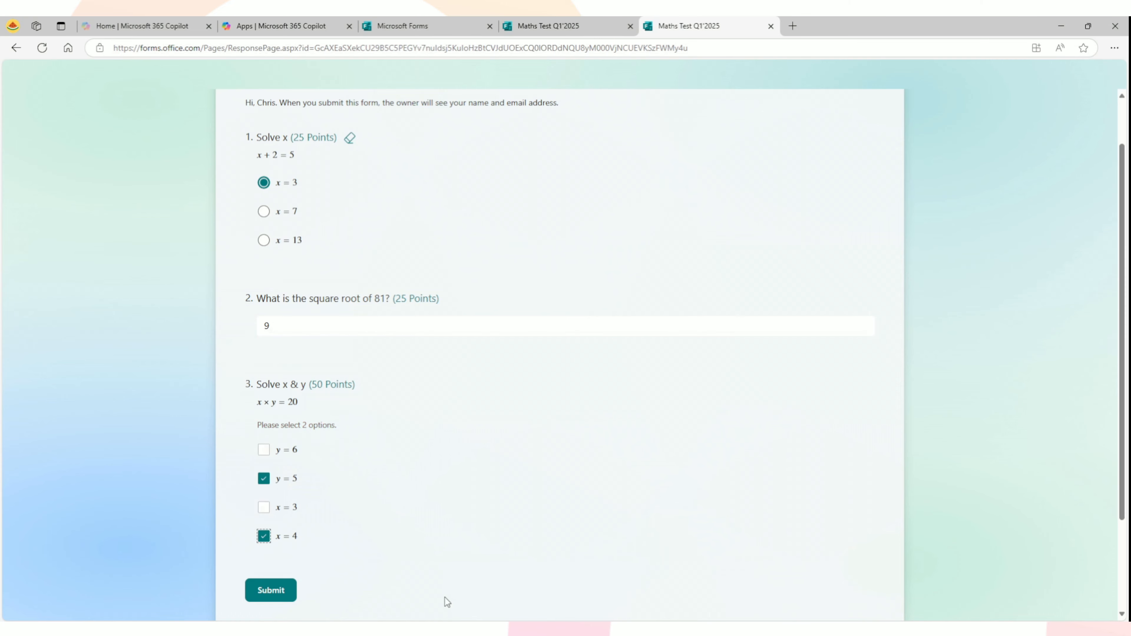
pyautogui.click(285, 594)
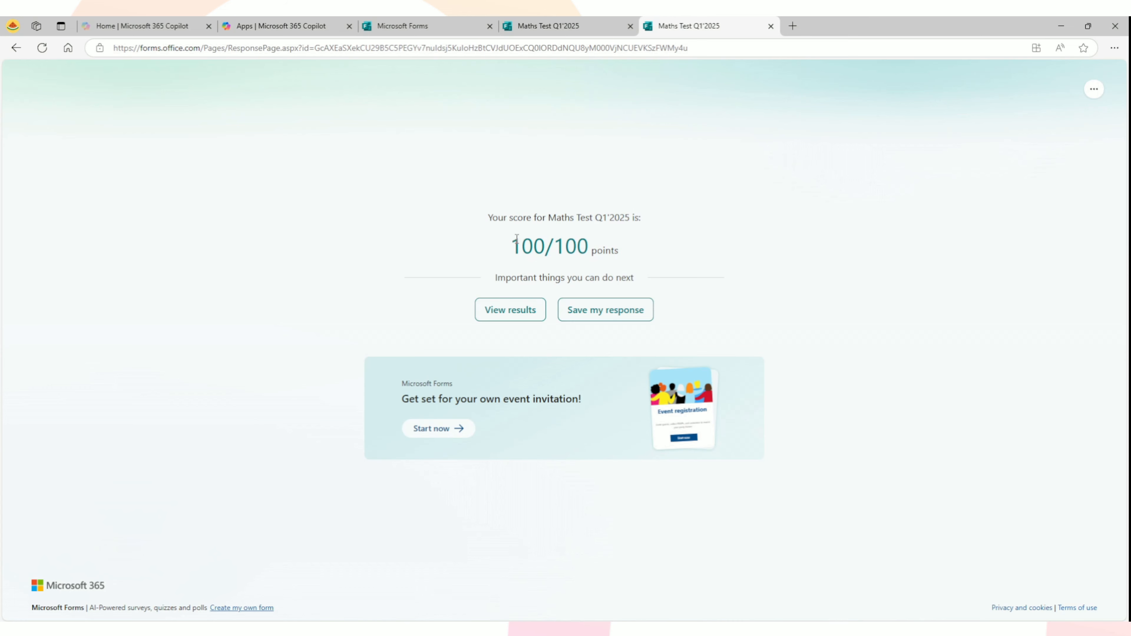
pyautogui.moveTo(514, 243); pyautogui.dragTo(546, 247)
pyautogui.click(597, 248)
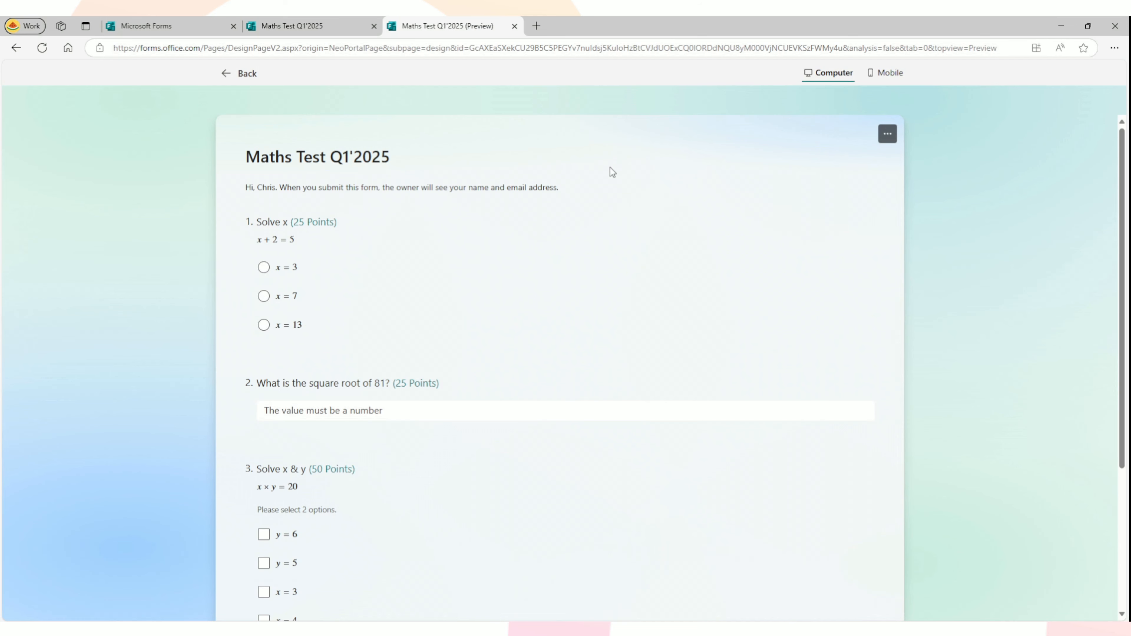
# - Submit another response from the preview with x = 7, 20 as the square root, and x = 4 and y = 5
pyautogui.click(263, 296)
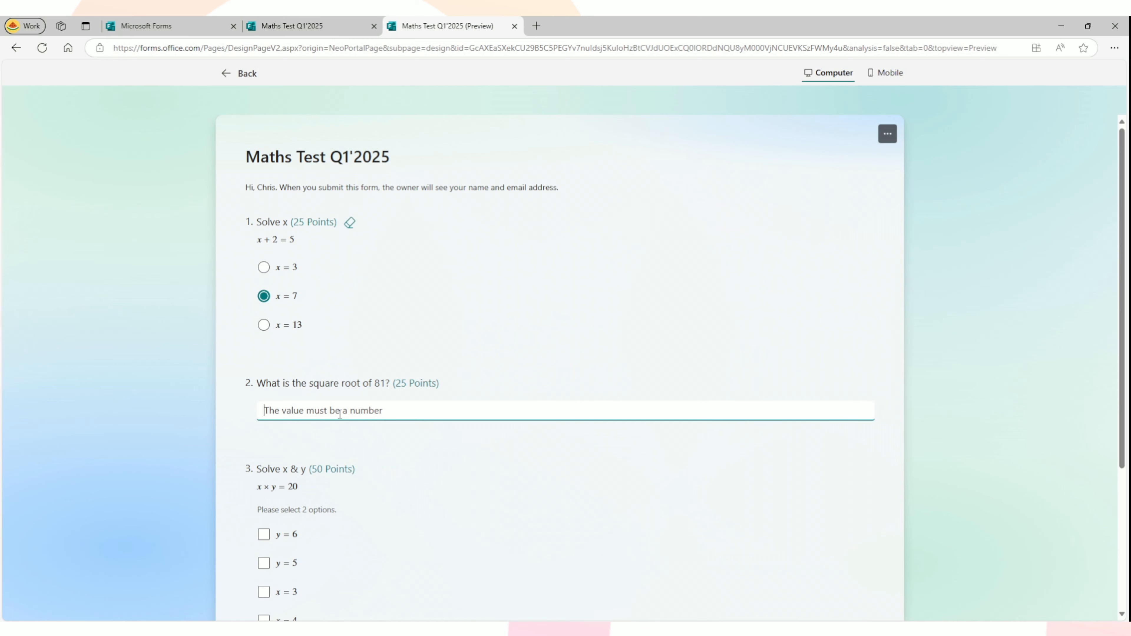
pyautogui.write('20')
pyautogui.scroll(-3, 360, 443)
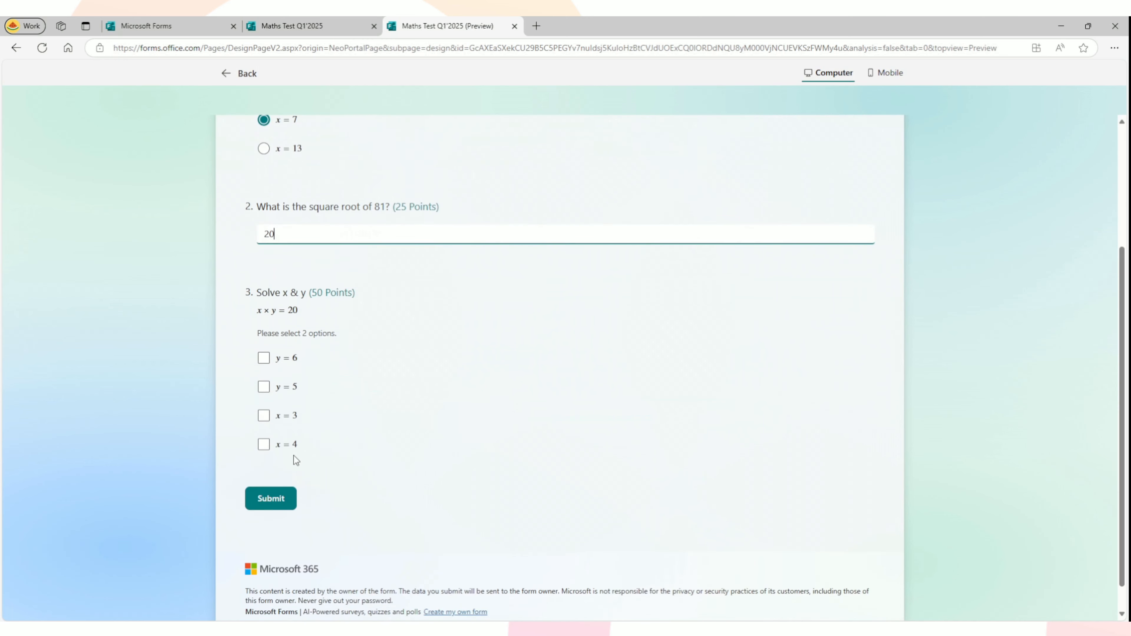
pyautogui.click(265, 445)
pyautogui.click(263, 387)
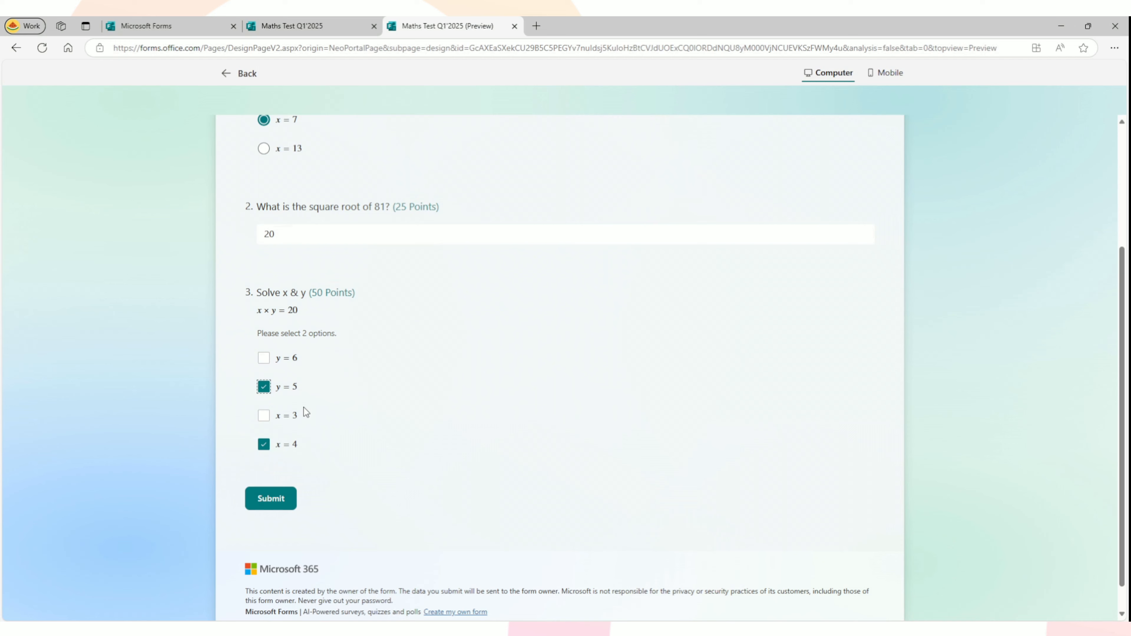
pyautogui.click(284, 502)
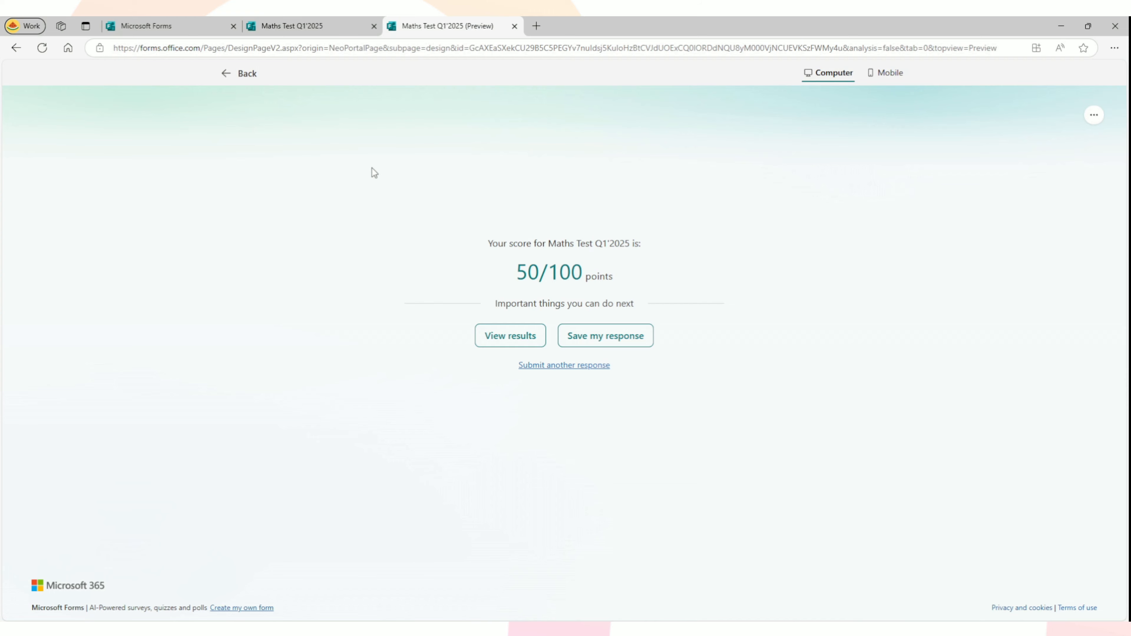
# - Switch to the quiz presentation and examine the number of responses and the answer distribution for all three questions
pyautogui.click(316, 31)
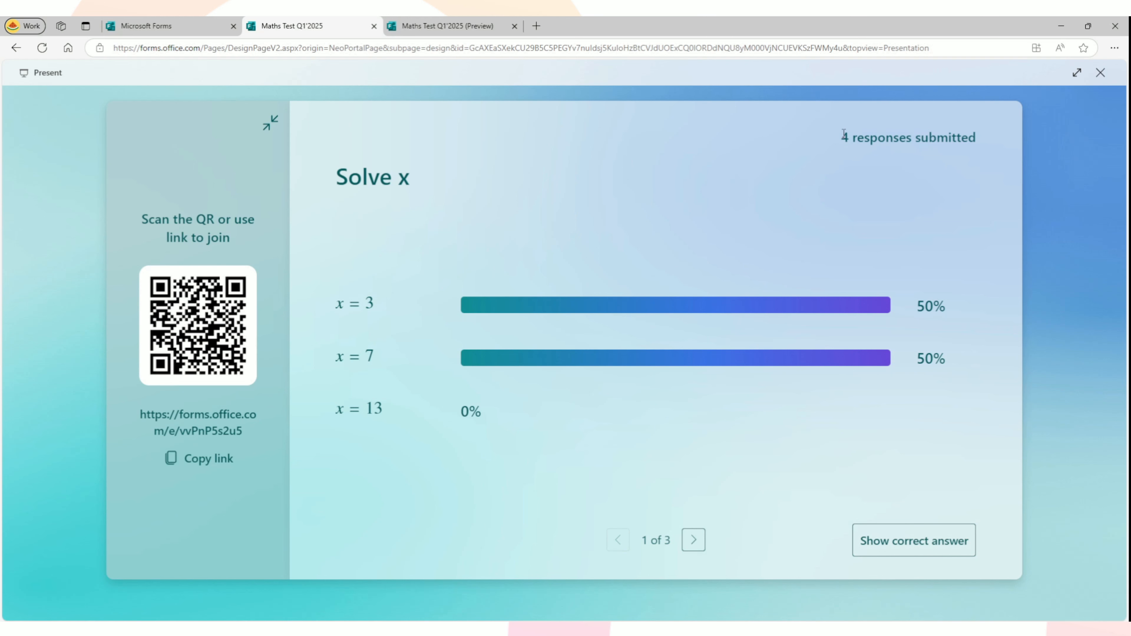
pyautogui.moveTo(844, 134); pyautogui.dragTo(978, 146)
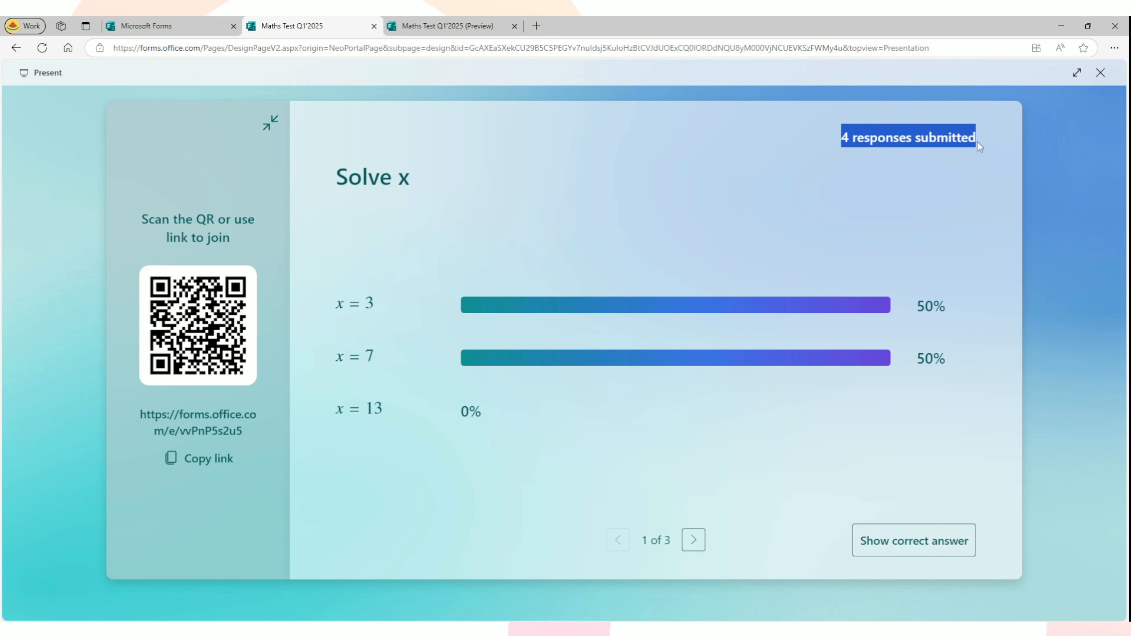
pyautogui.click(894, 181)
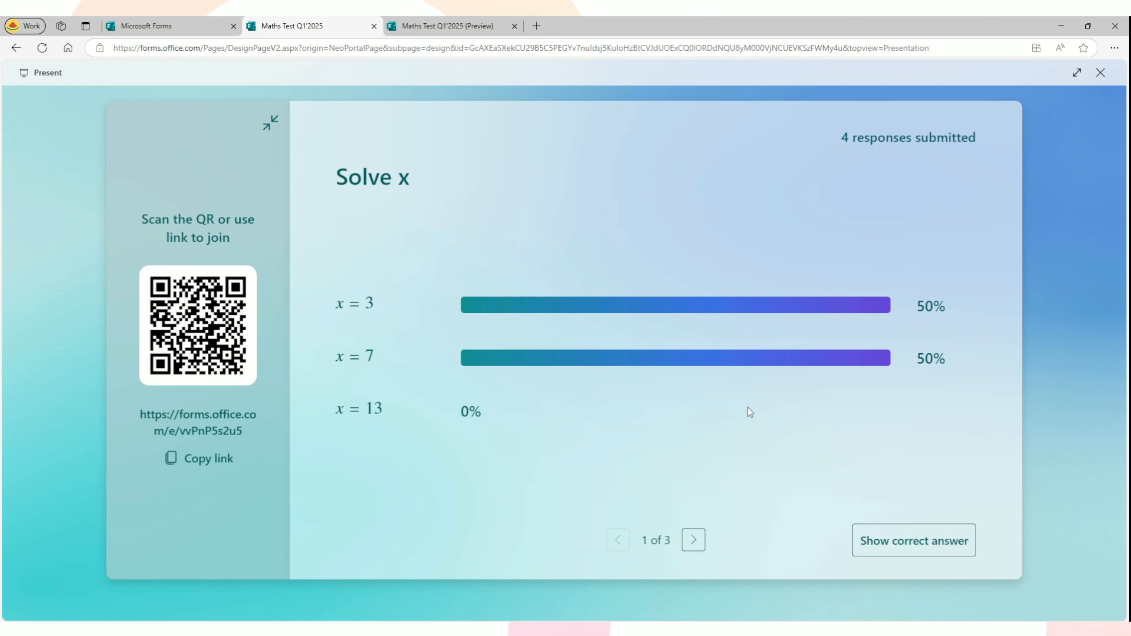
pyautogui.click(694, 541)
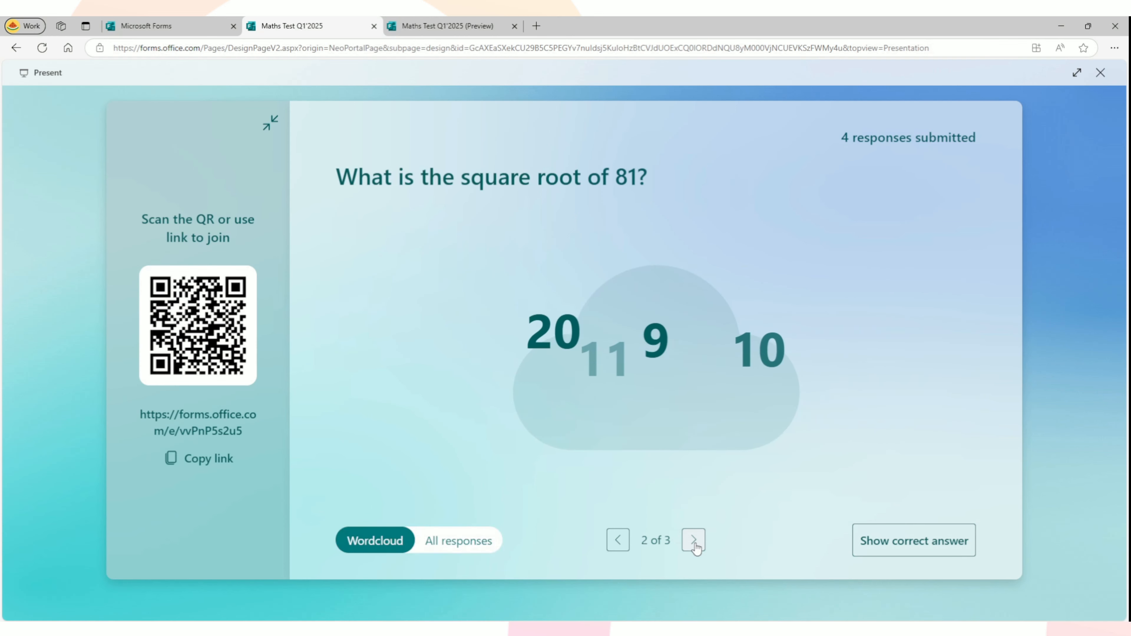
pyautogui.moveTo(559, 344)
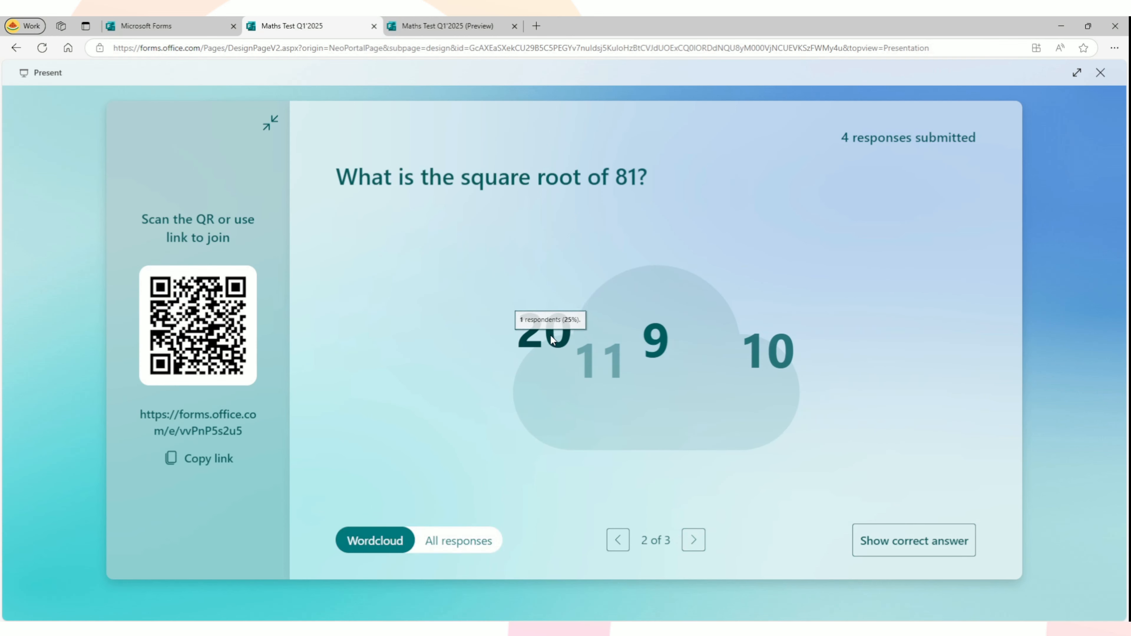
pyautogui.moveTo(788, 343)
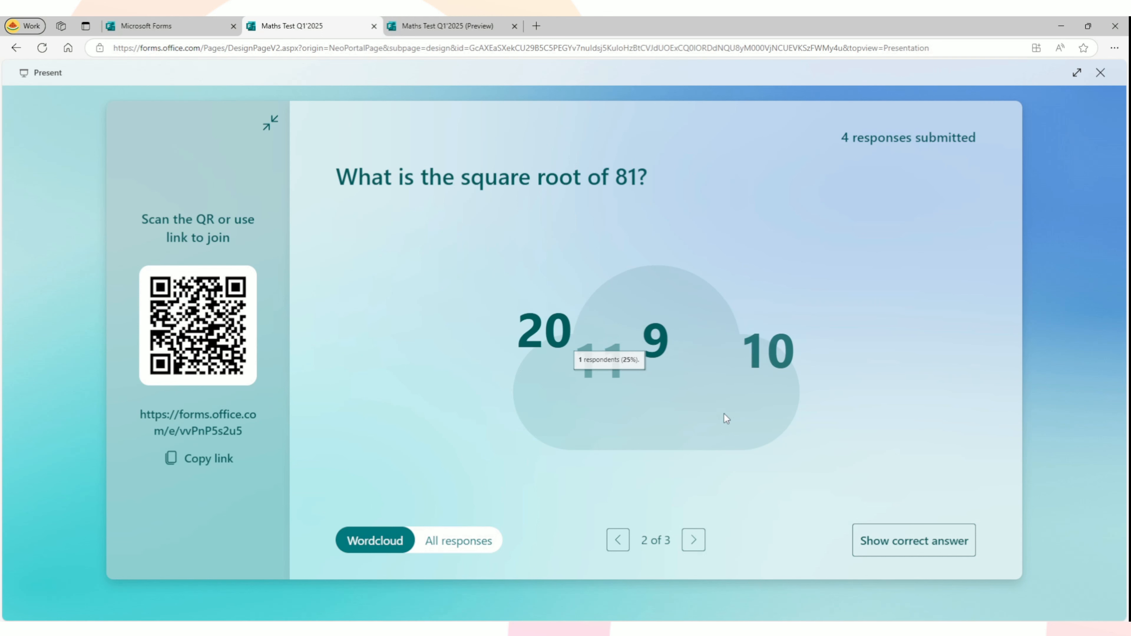
pyautogui.click(698, 540)
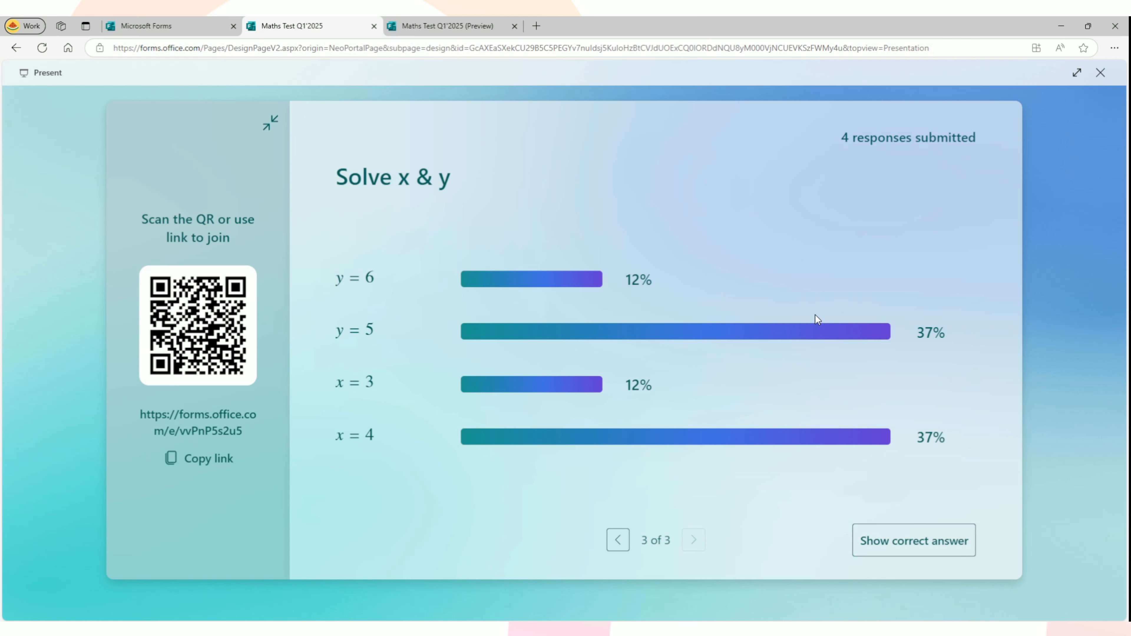
pyautogui.click(621, 548)
pyautogui.click(621, 546)
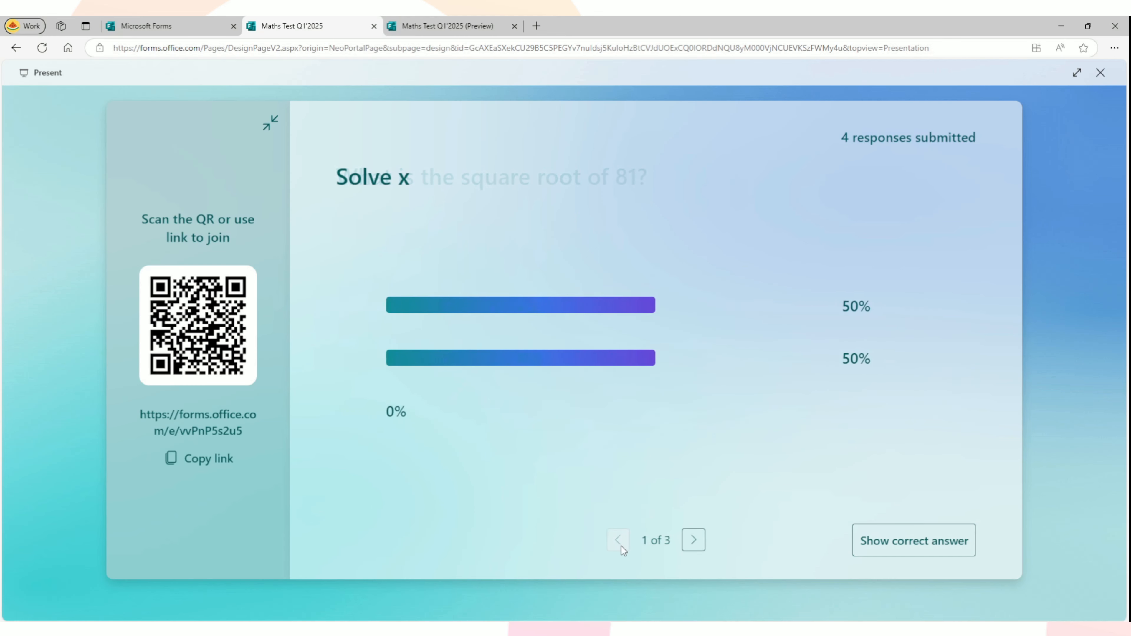